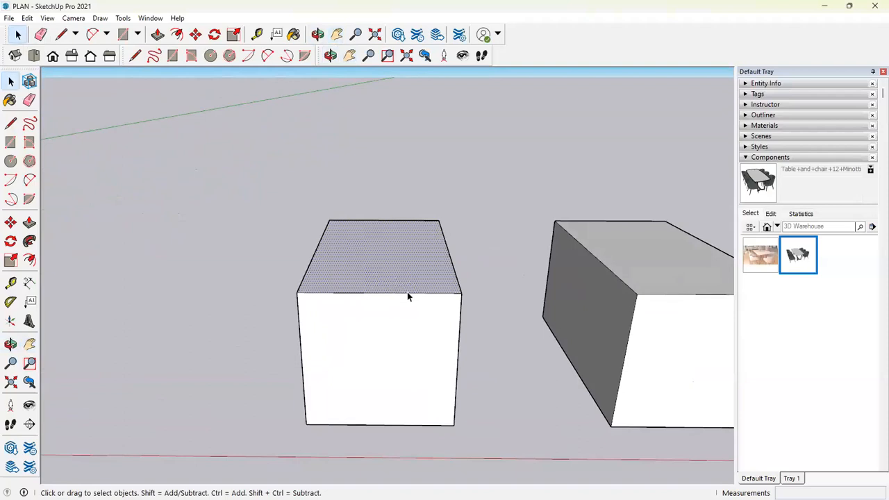
Step: Draw a triangular gable above the first box's front top edge from its midpoint and corners, and erase the vertical centre line
key(l)
click(379, 292)
middle_drag(378, 292, 378, 199)
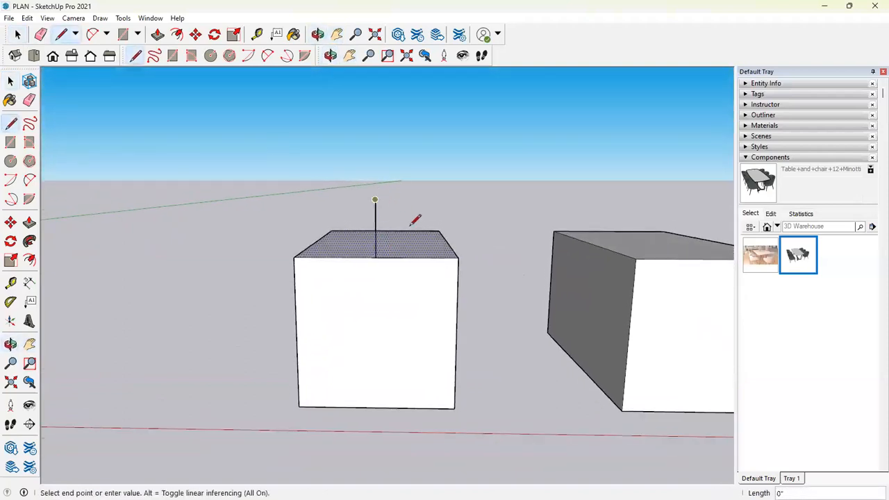
click(458, 257)
click(375, 200)
click(294, 258)
key(e)
click(376, 236)
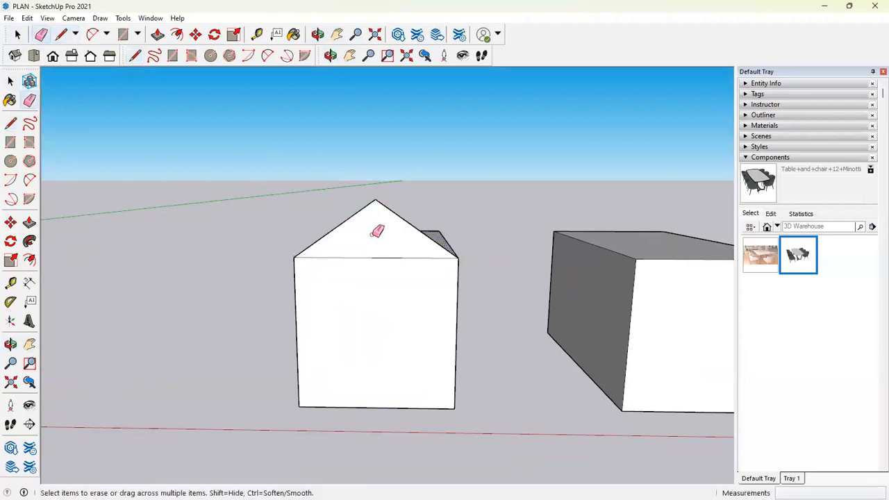
middle_drag(387, 239, 285, 306)
click(16, 36)
Step: Place a 30° Protractor guide rising from the gable's left base corner, aligned to the front top edge
mouse_move(341, 298)
middle_down()
mouse_move(377, 272)
mouse_move(409, 260)
mouse_move(404, 267)
middle_up()
middle_drag(288, 237, 319, 237)
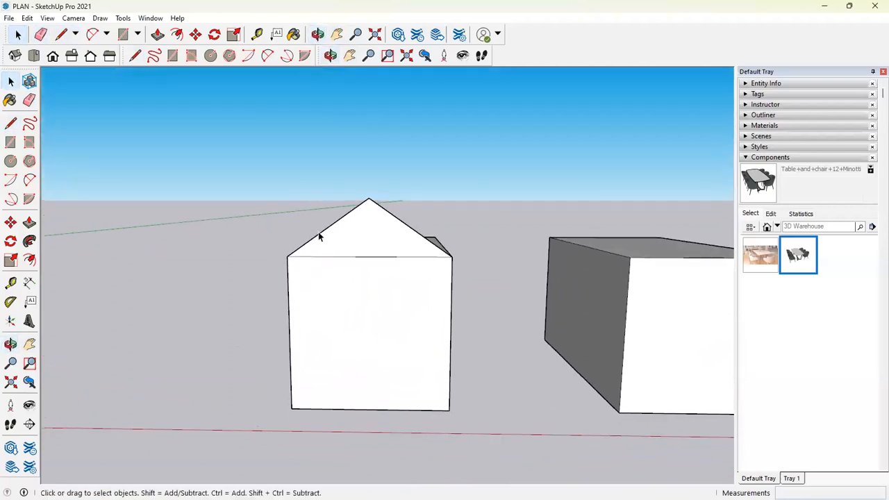
click(70, 20)
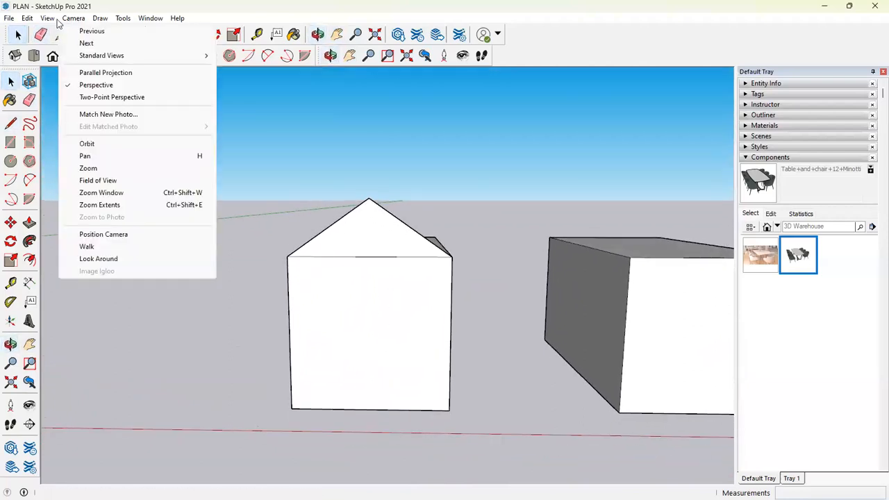
mouse_move(59, 21)
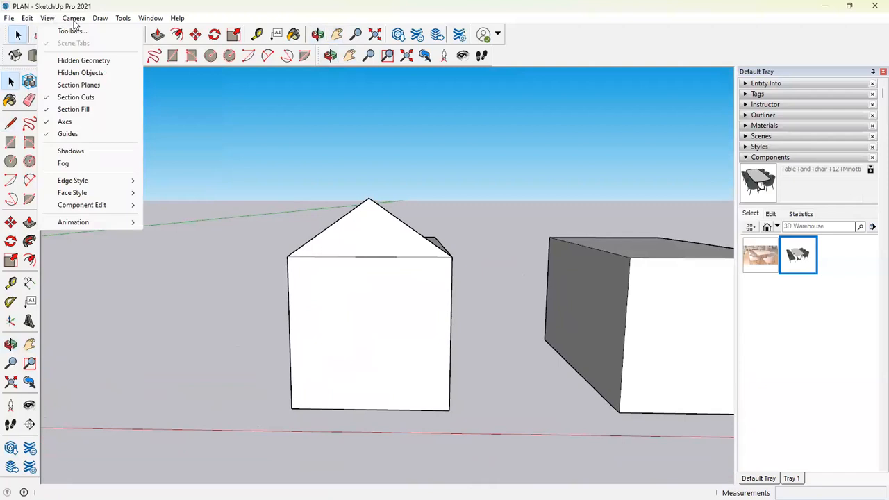
mouse_move(88, 24)
mouse_move(122, 18)
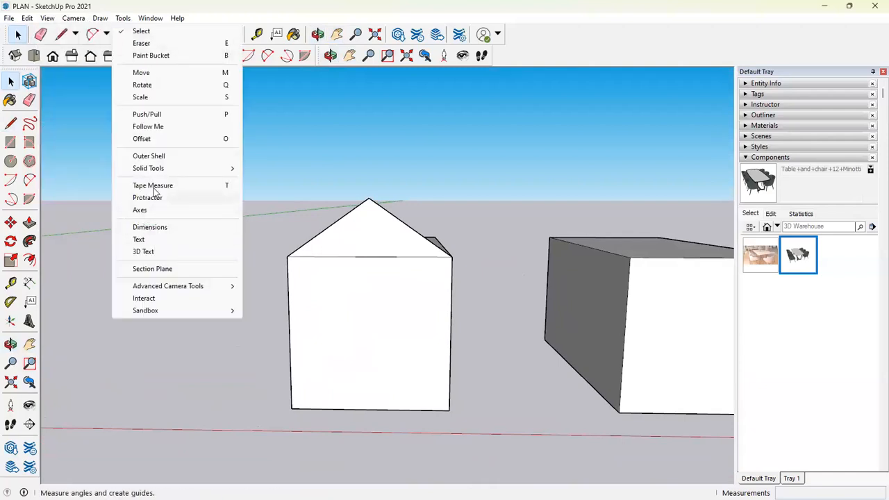
click(153, 200)
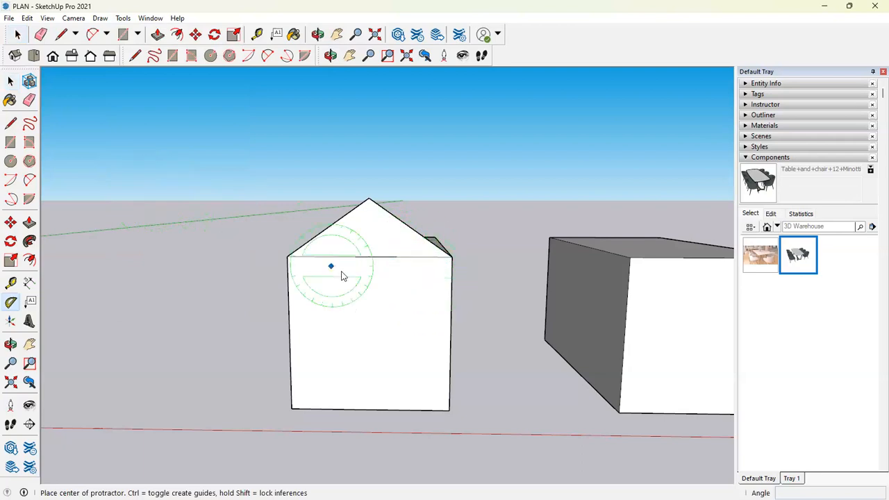
click(287, 257)
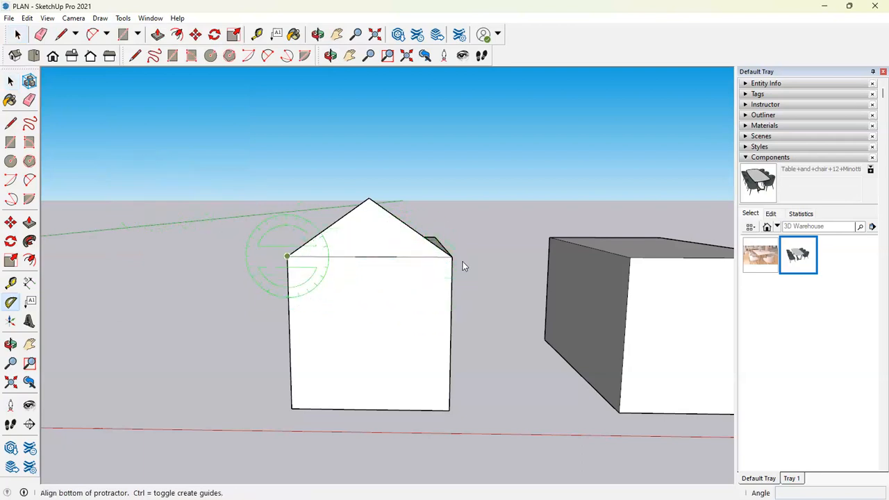
click(480, 184)
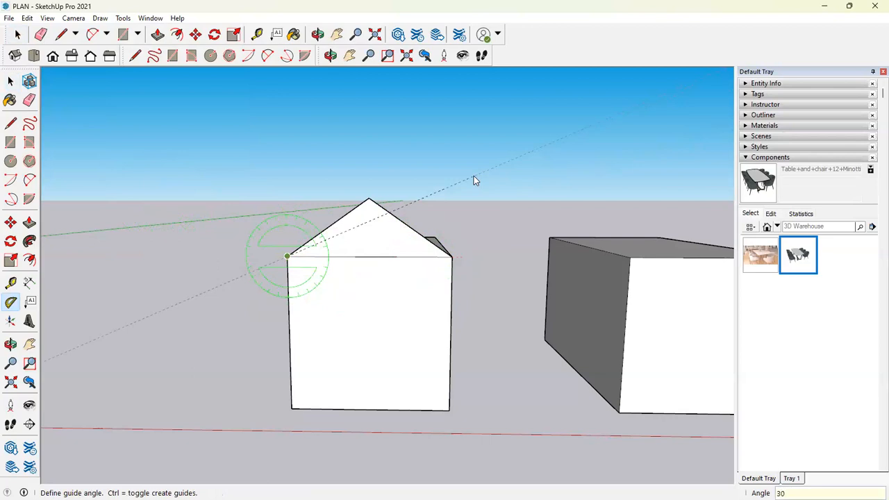
key(Return)
Step: Place an opposing 30° Protractor guide from the gable's right base corner, and delete all guides
scroll(453, 221, down, 3)
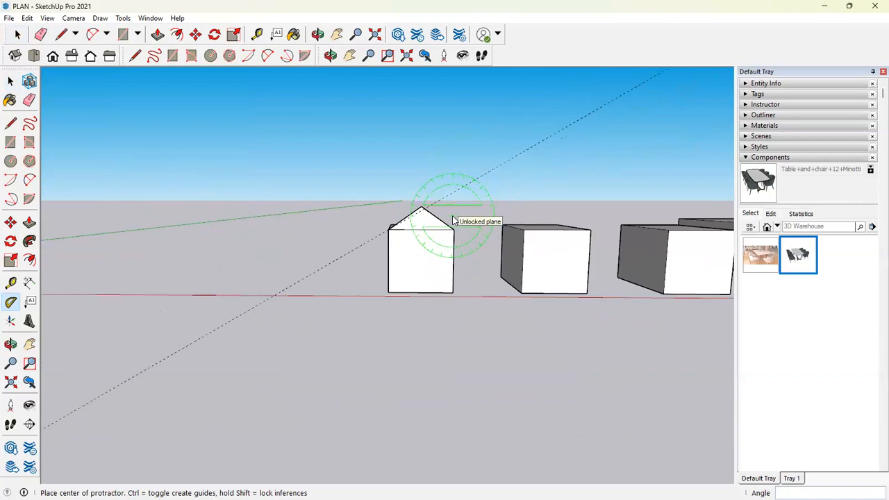
scroll(455, 267, up, 2)
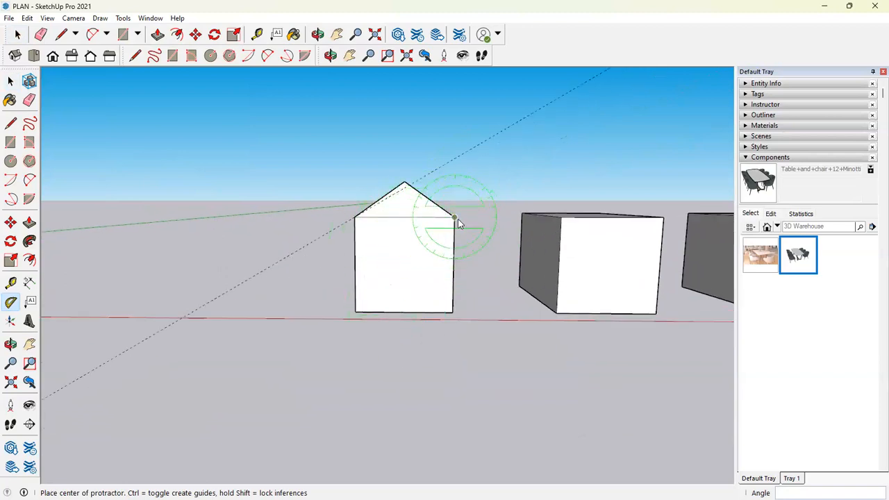
click(456, 219)
click(337, 219)
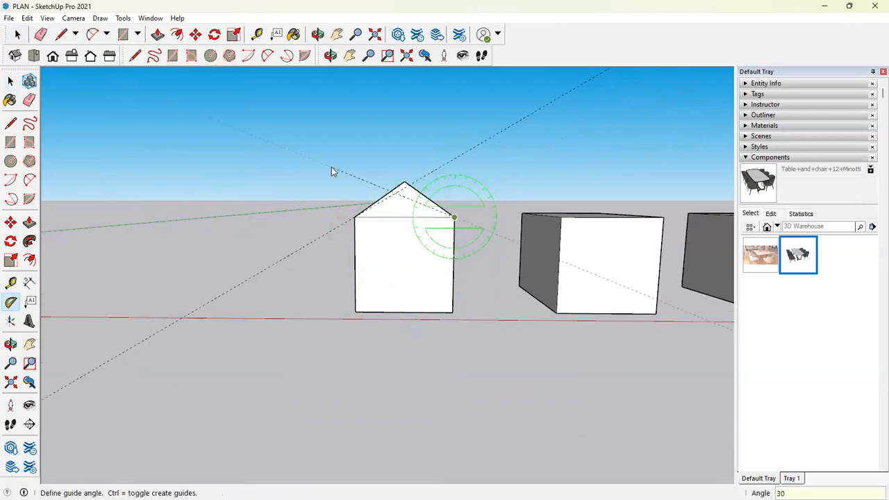
key(Return)
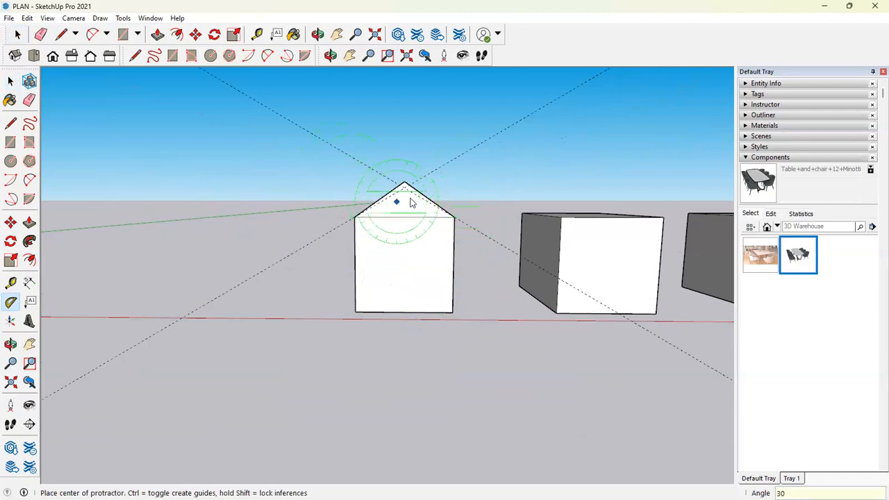
scroll(395, 204, up, 2)
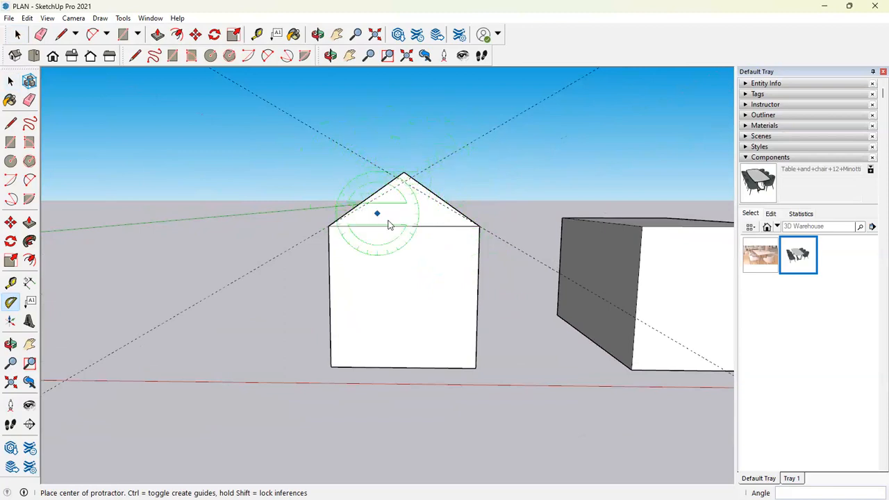
click(31, 18)
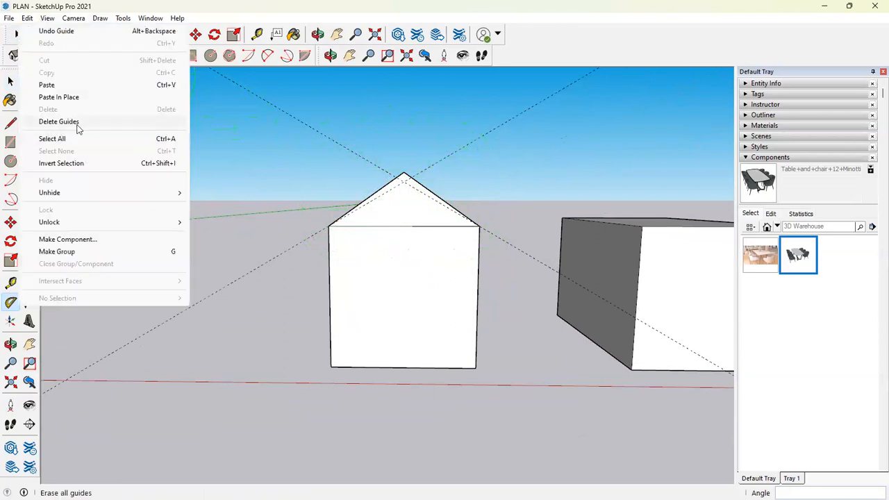
click(77, 127)
Step: Try to sweep the gable triangle around the first box's top face with Follow Me
middle_drag(433, 260, 339, 308)
click(18, 35)
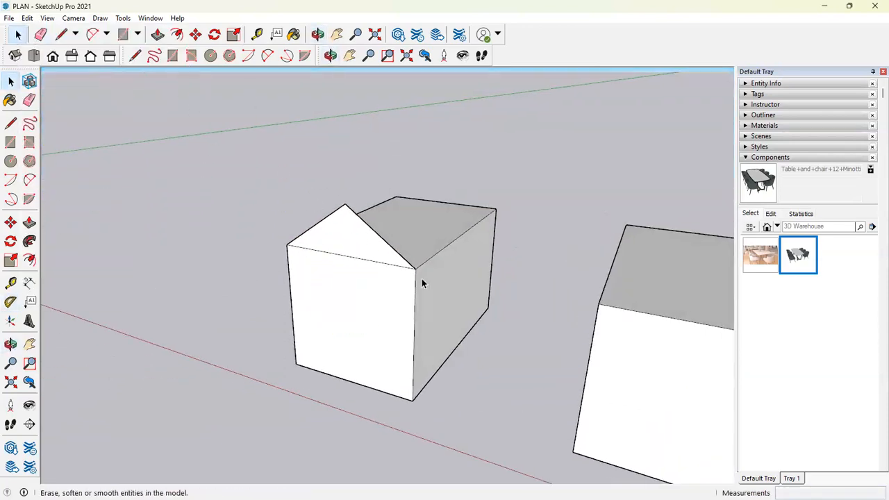
click(416, 238)
middle_drag(413, 242, 420, 165)
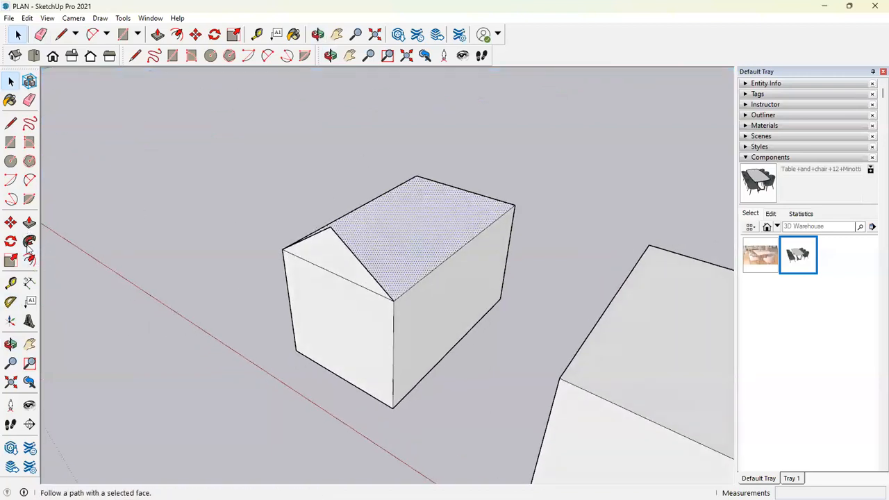
click(29, 241)
middle_drag(313, 258, 432, 299)
key(ctrl+z)
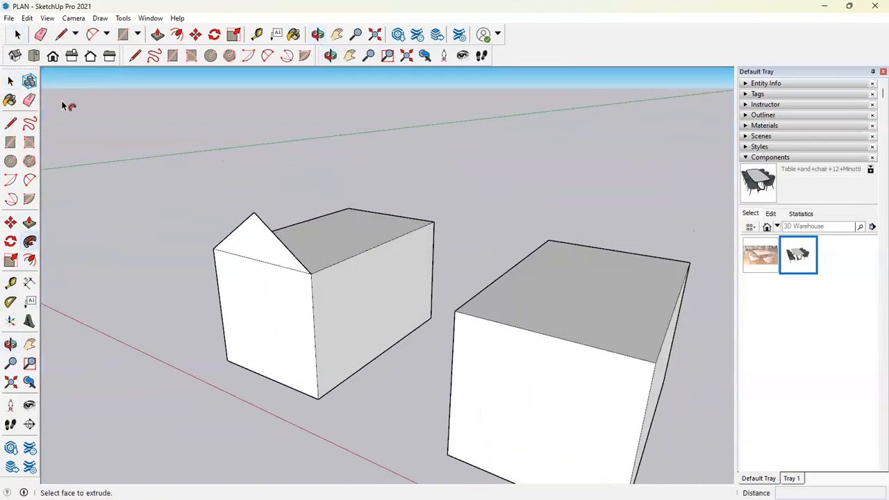
Step: Push/Pull the triangular gable back to the rear edge of the first box to form a gable roof
click(29, 222)
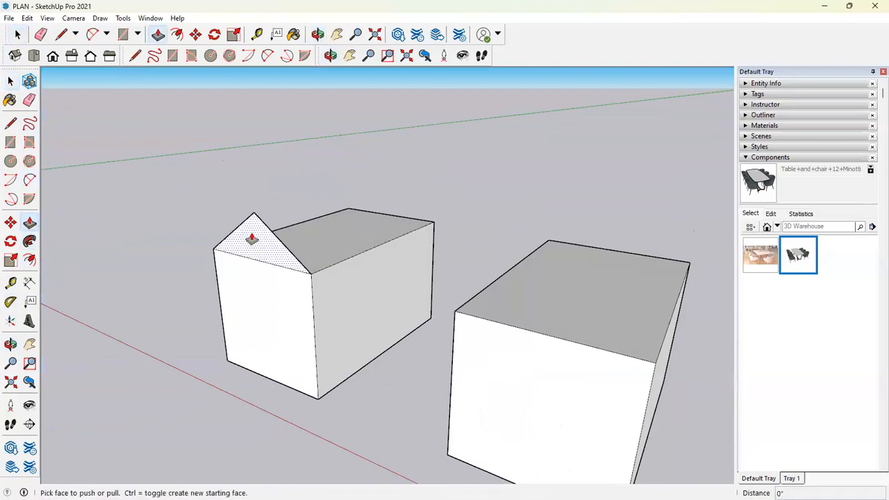
drag(264, 245, 432, 229)
middle_drag(167, 278, 298, 258)
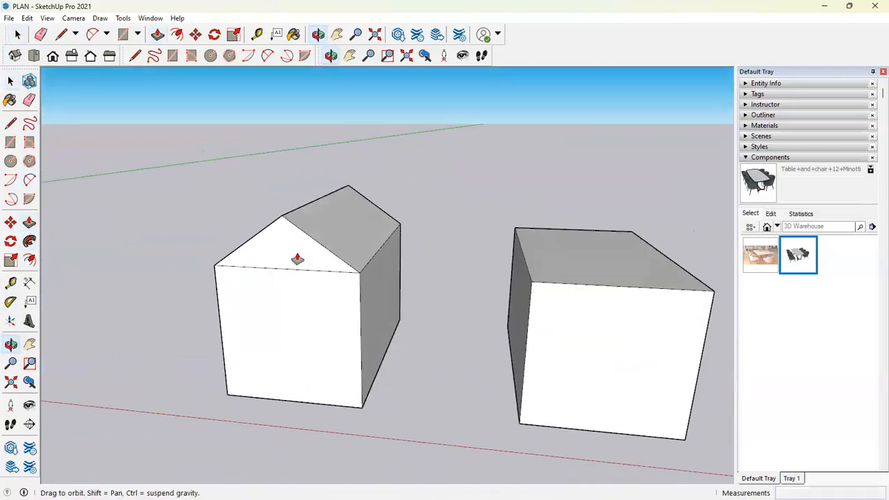
Step: Offset the front gable triangle outward by about 7 3/8 inches
click(29, 259)
middle_drag(293, 263, 345, 243)
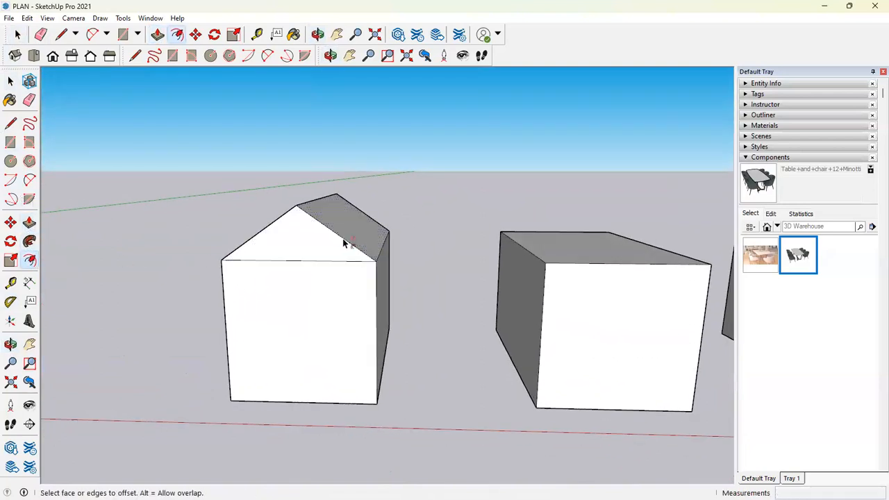
click(347, 237)
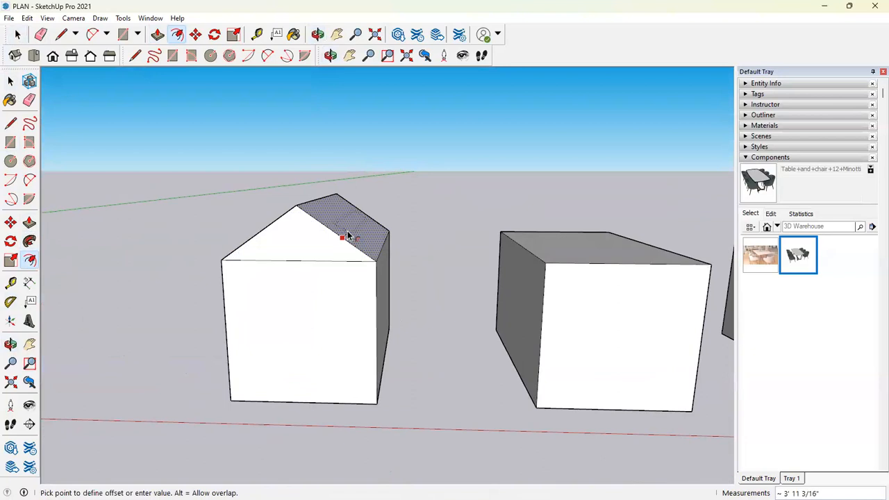
key(Escape)
double_click(303, 227)
key(ctrl+z)
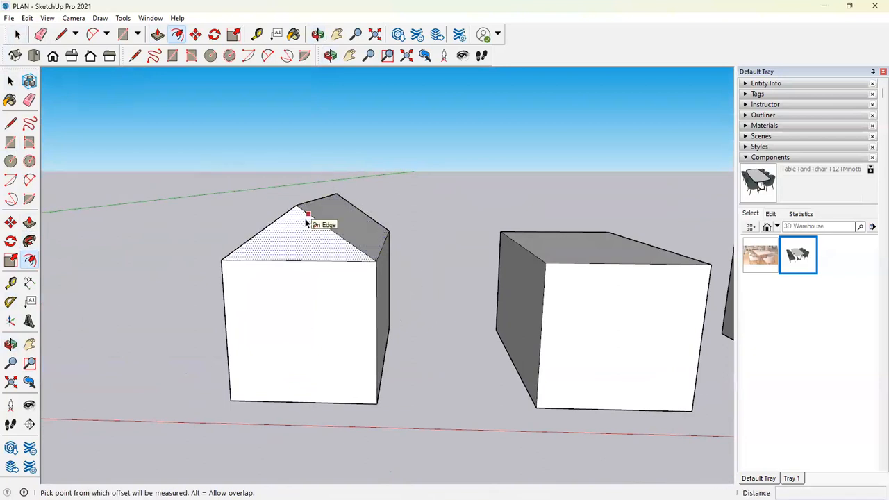
click(309, 219)
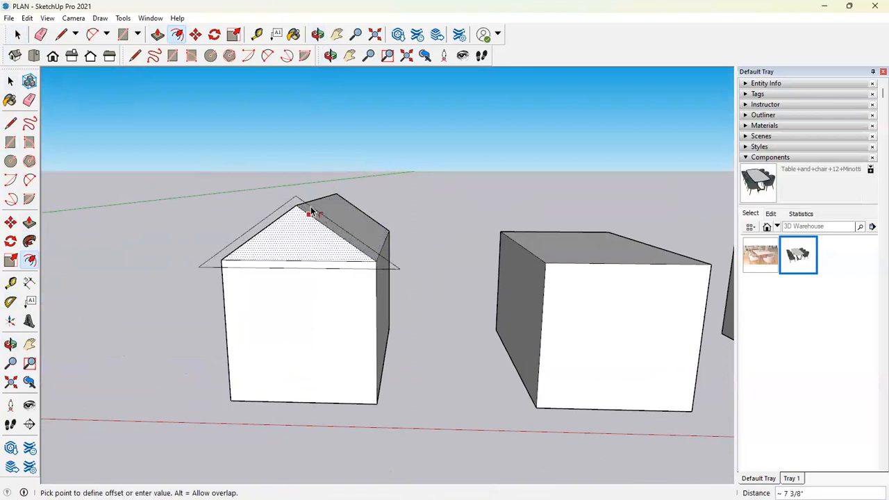
click(312, 212)
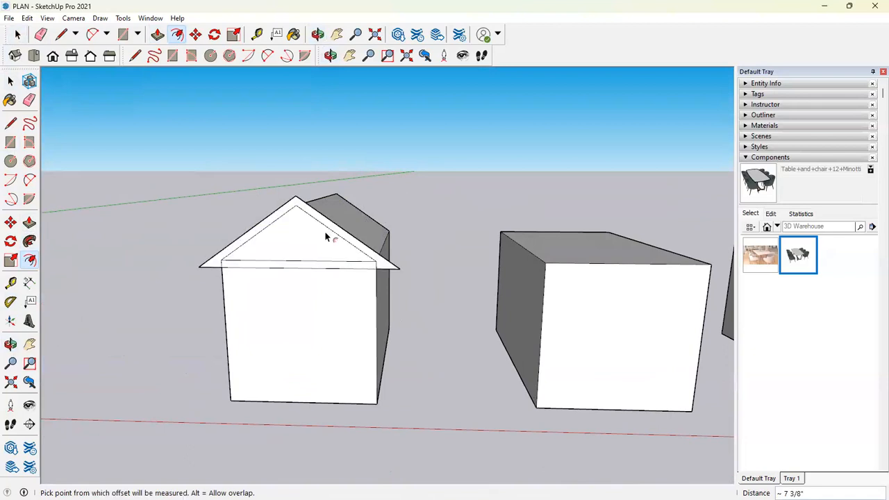
Step: Erase the offset outline's lower edge and the gable's base line, merging the gable with the front wall
scroll(362, 268, up, 3)
middle_drag(411, 279, 417, 276)
key(e)
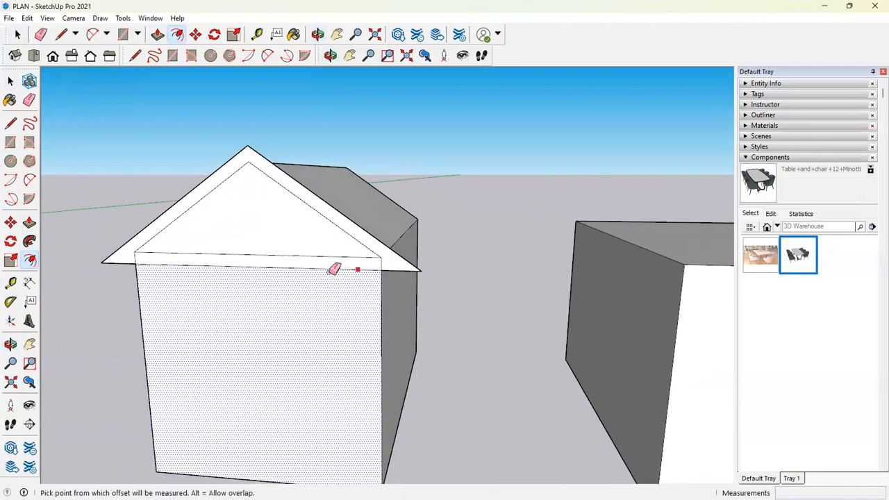
click(332, 267)
drag(307, 255, 316, 255)
middle_drag(316, 254, 361, 274)
Step: Push/Pull the roof border slightly forward at the front and about 22' 4" along the house to form the overhanging roof
click(27, 223)
drag(371, 270, 371, 273)
middle_drag(417, 271, 255, 240)
drag(256, 239, 660, 282)
middle_drag(429, 264, 395, 272)
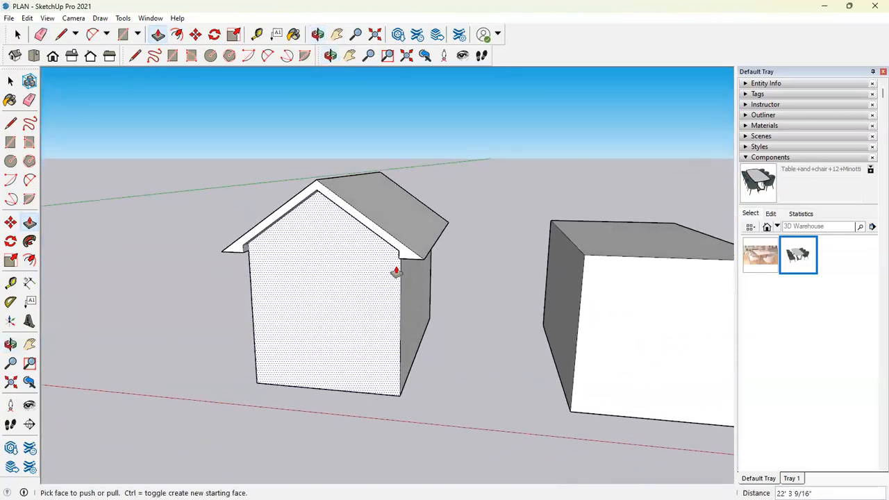
key(h)
drag(542, 276, 205, 276)
middle_drag(414, 267, 448, 277)
drag(463, 253, 375, 271)
mouse_move(410, 265)
middle_down()
mouse_move(441, 260)
mouse_move(427, 265)
middle_up()
scroll(423, 265, down, 1)
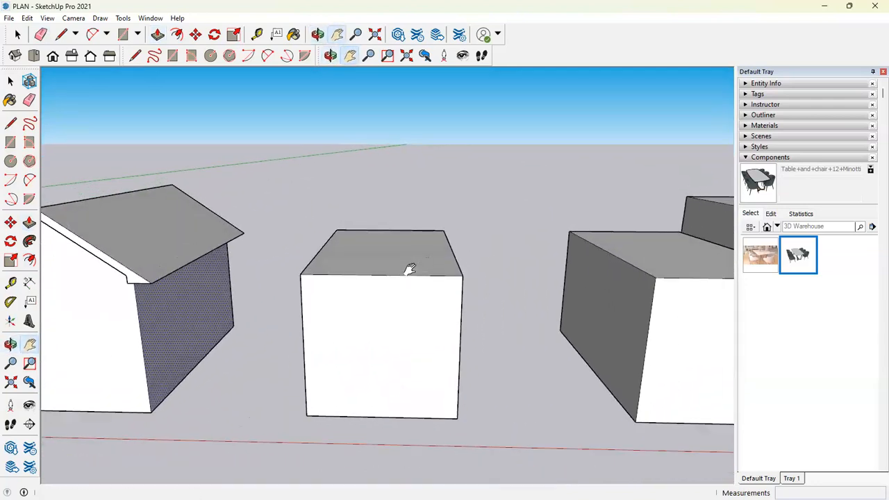
key(l)
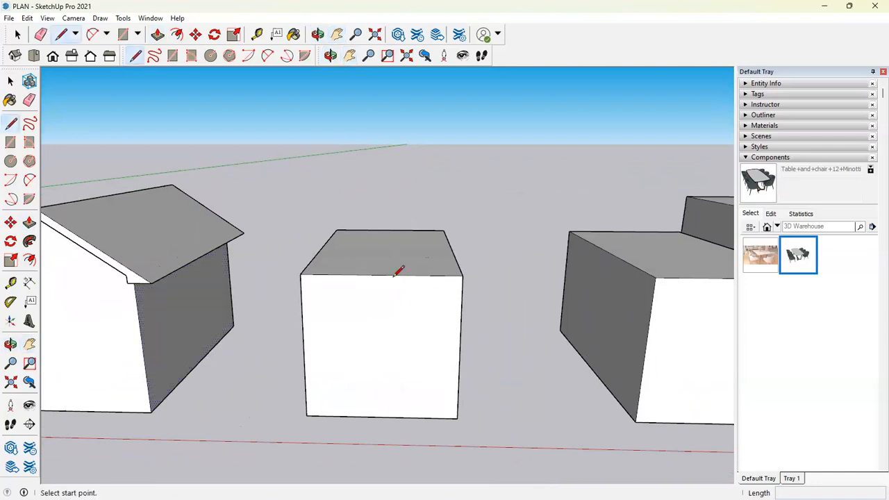
click(381, 274)
click(381, 216)
middle_drag(439, 258, 368, 224)
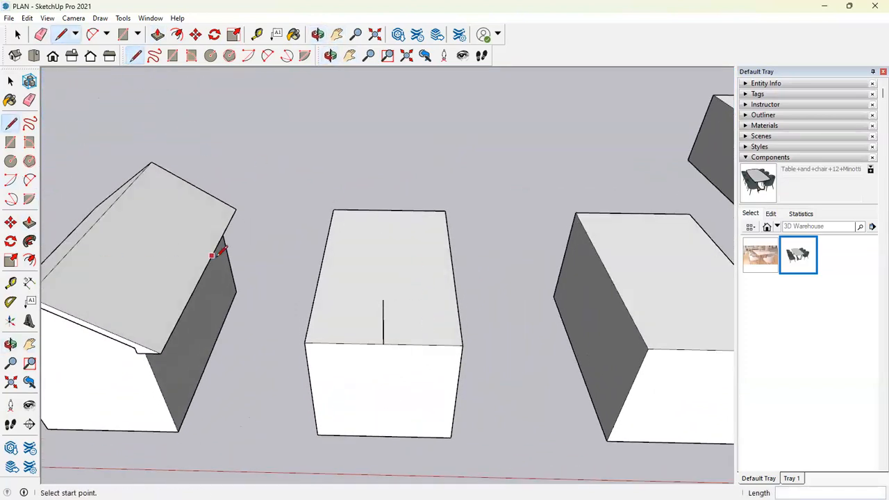
key(e)
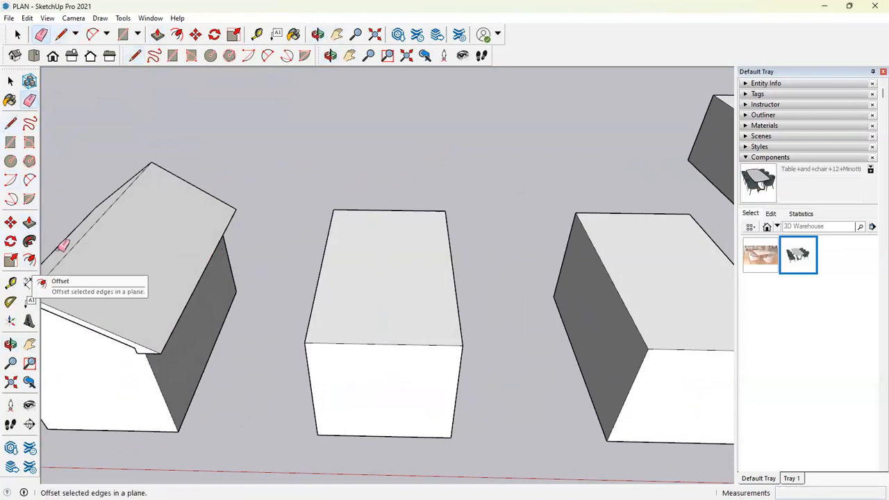
Step: Offset the second box's top face outward by about 1' 9" to outline the roof overhang
click(29, 260)
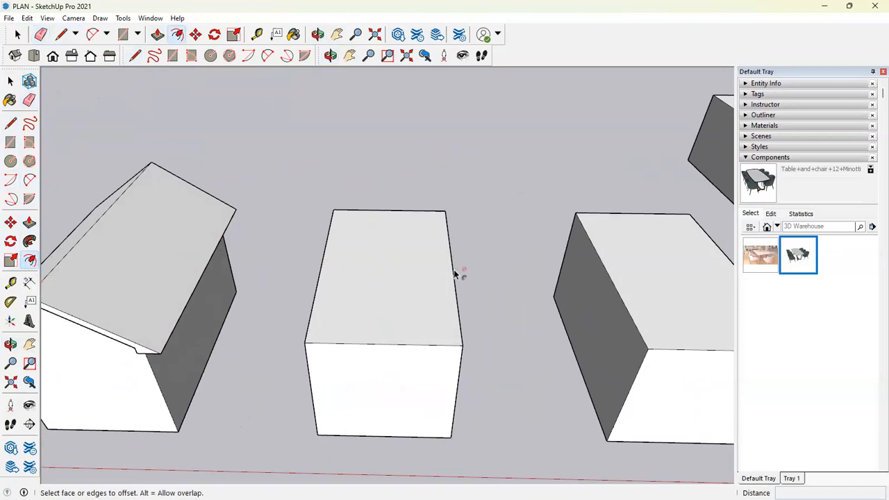
click(450, 278)
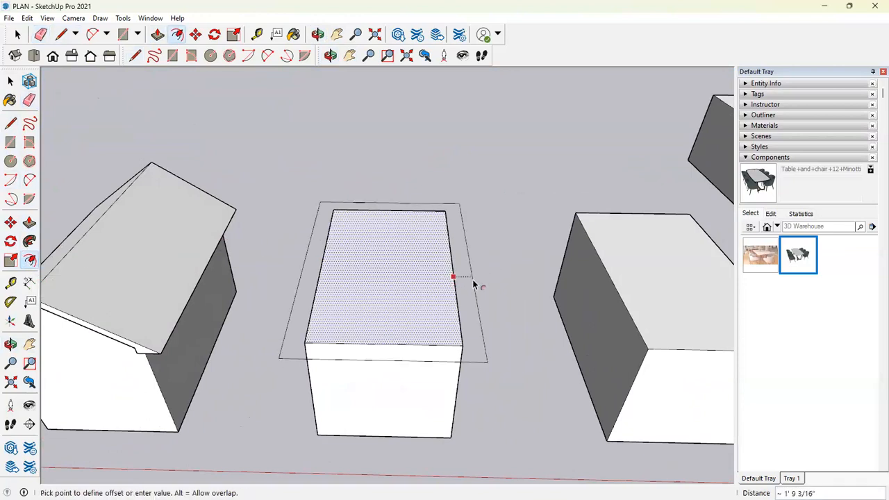
click(474, 283)
middle_drag(417, 341, 403, 300)
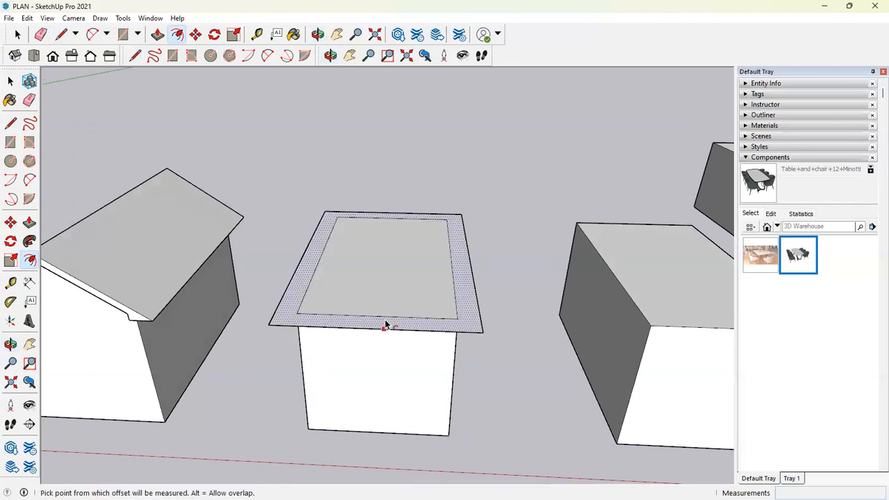
Step: Draw a vertical centre line from the midpoint of the overhang's front edge and join its top to both front corners
key(l)
click(375, 329)
click(373, 268)
click(483, 333)
click(373, 268)
click(269, 324)
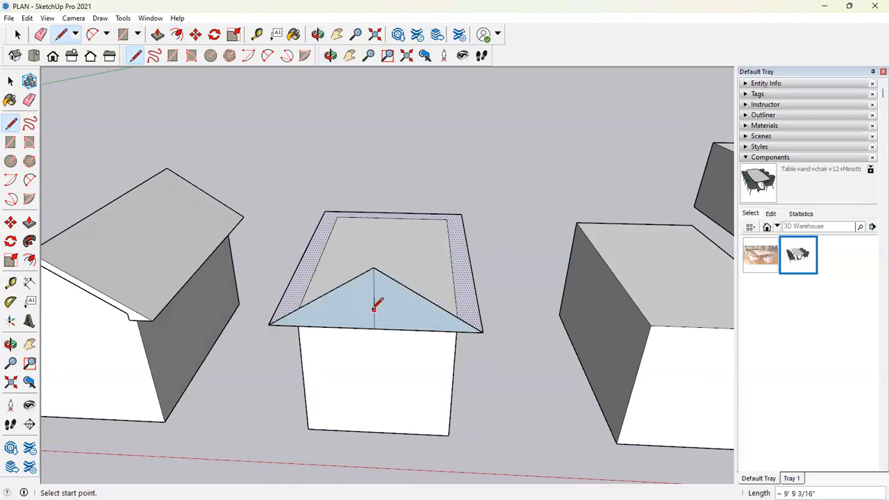
Step: Remove the centre line from the second house's gable triangle and reverse the triangle's face
click(10, 82)
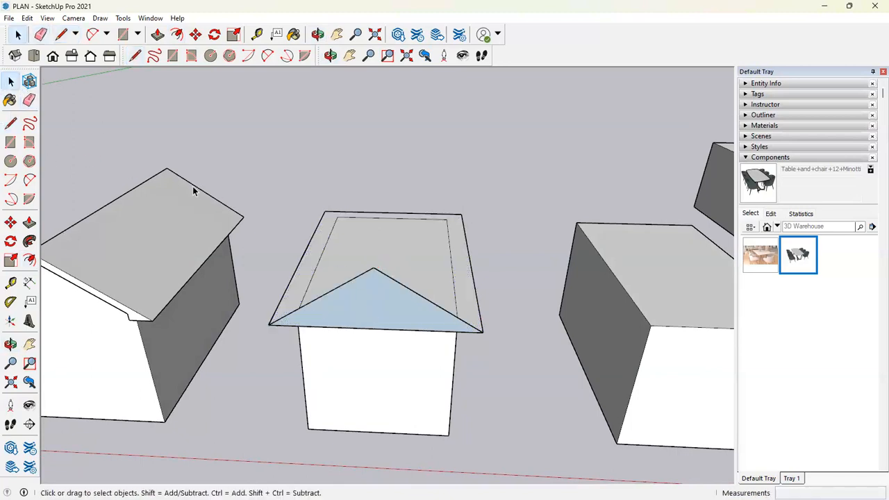
right_click(371, 307)
click(400, 416)
Step: Try to Push/Pull the solid gable triangle about 25' 1" back along the second house
mouse_move(398, 398)
middle_down()
mouse_move(281, 369)
mouse_move(337, 351)
middle_up()
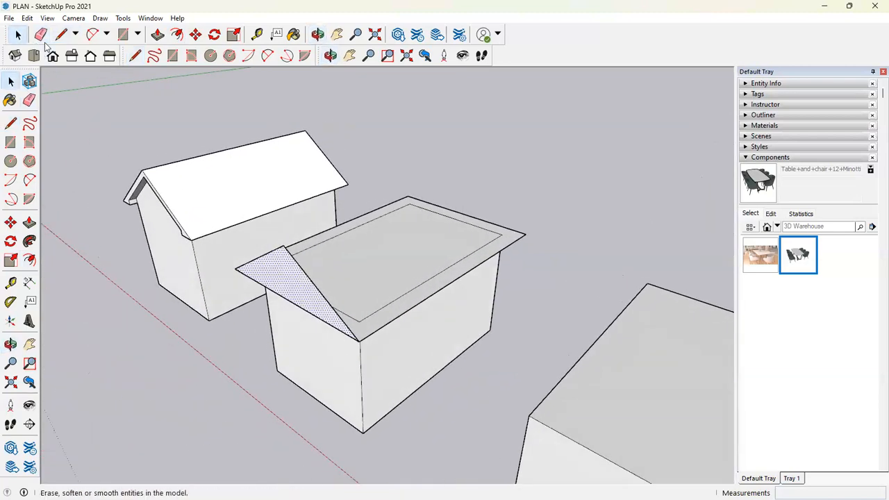
click(158, 34)
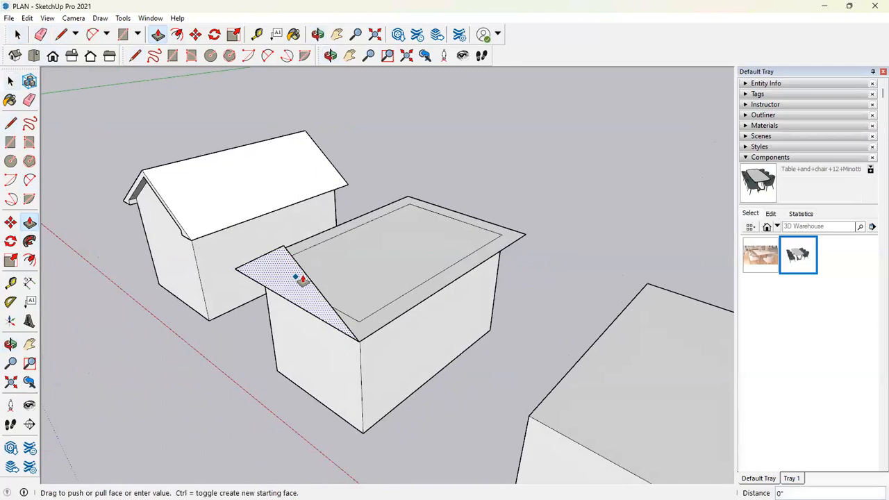
click(295, 280)
key(Escape)
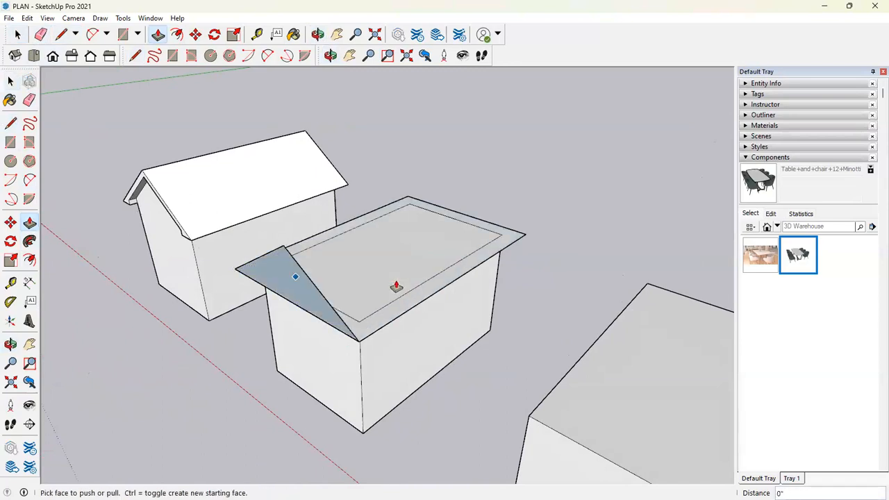
drag(332, 293, 525, 239)
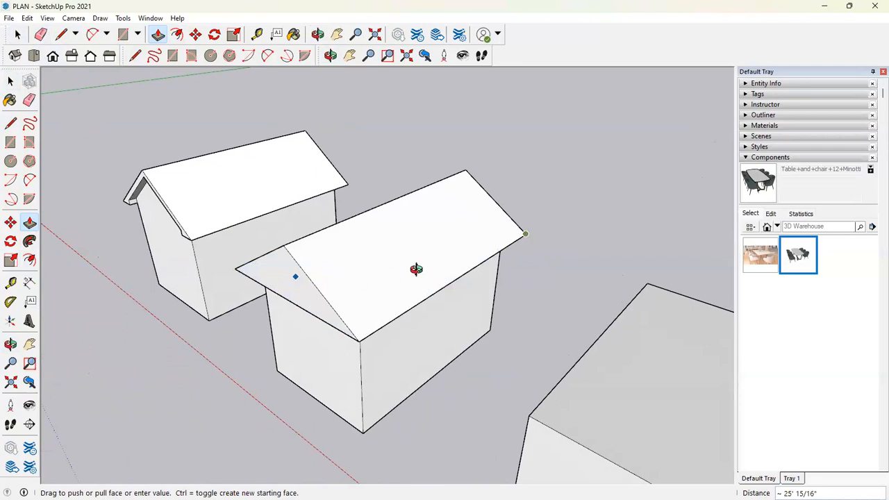
middle_drag(396, 273, 418, 257)
click(25, 242)
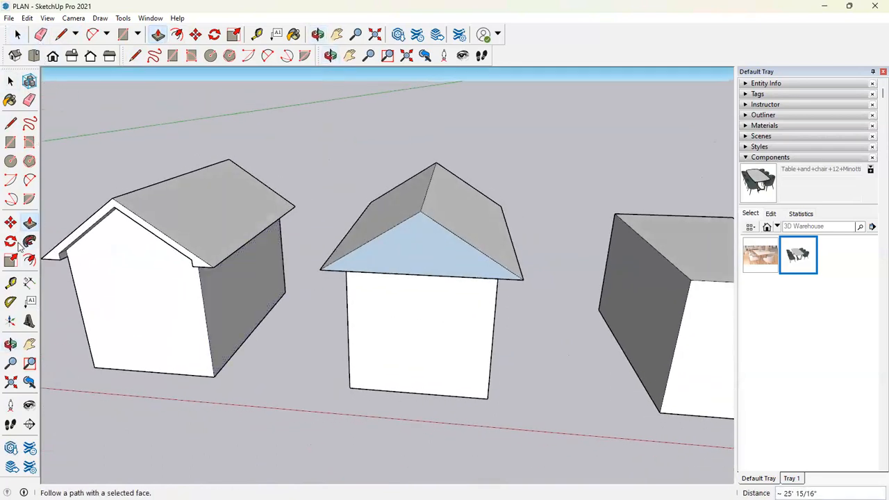
Step: Offset the second house's gable triangle inward by about 6" to outline the roof thickness
click(29, 260)
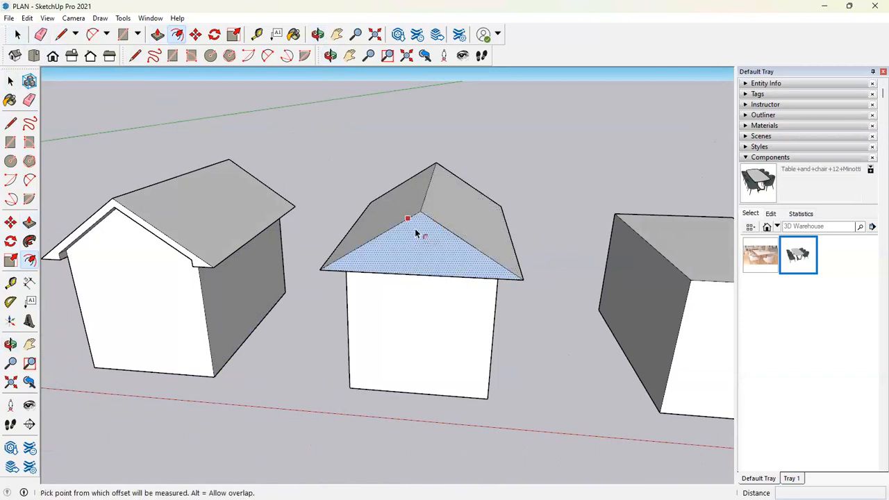
scroll(417, 234, up, 2)
click(451, 231)
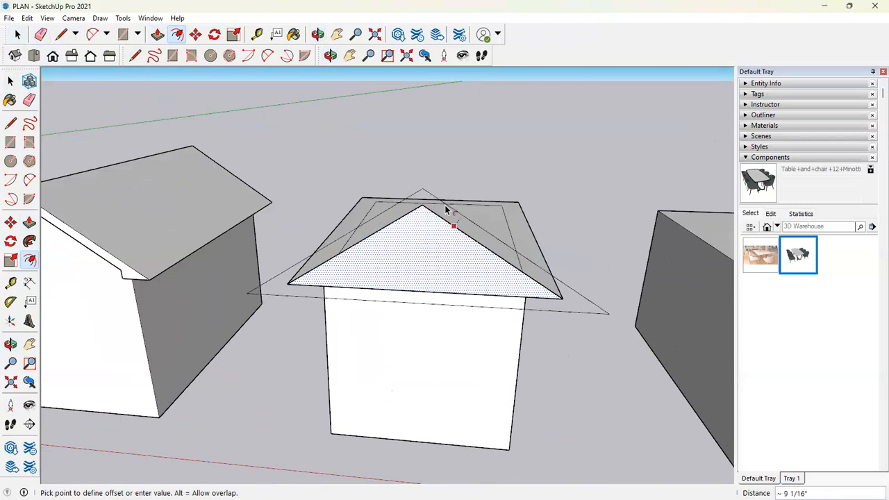
click(442, 217)
Step: Draw short lines from the inner triangle's two lower corners down to the gable's base edge, each about 6" long
scroll(278, 297, up, 3)
key(l)
click(286, 284)
scroll(275, 290, up, 5)
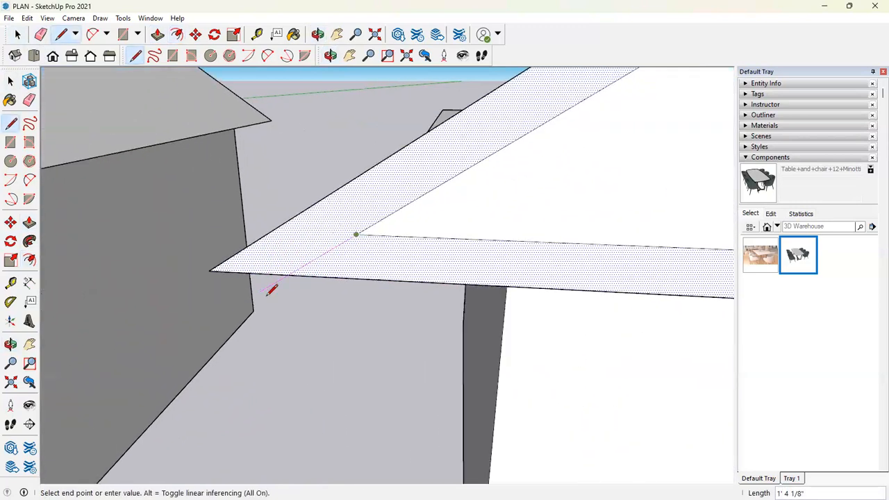
scroll(343, 212, down, 2)
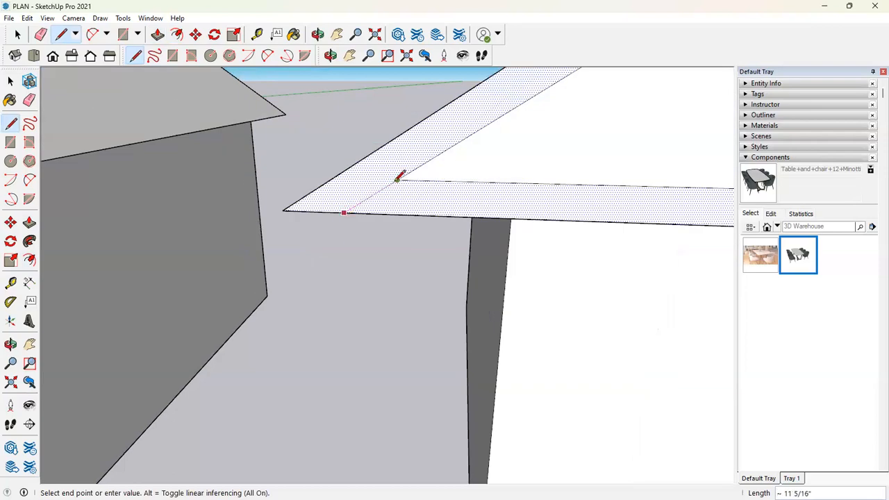
click(397, 210)
scroll(292, 247, down, 5)
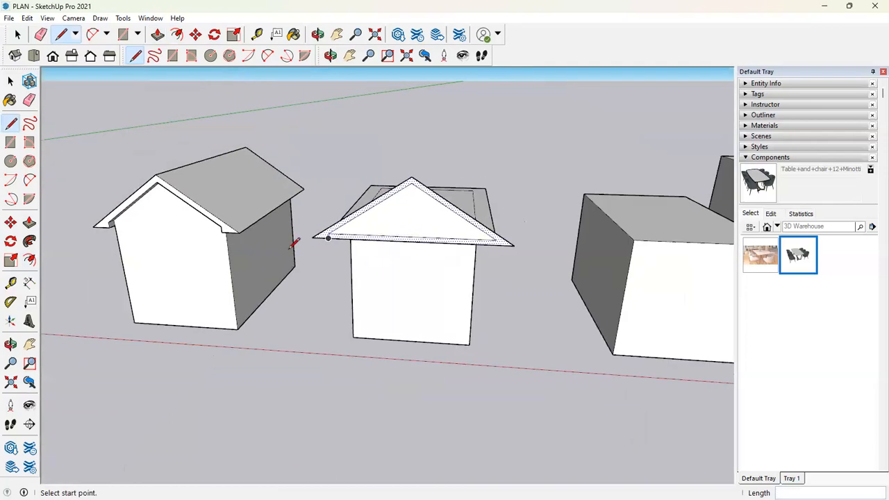
scroll(495, 232, up, 2)
click(501, 241)
click(499, 251)
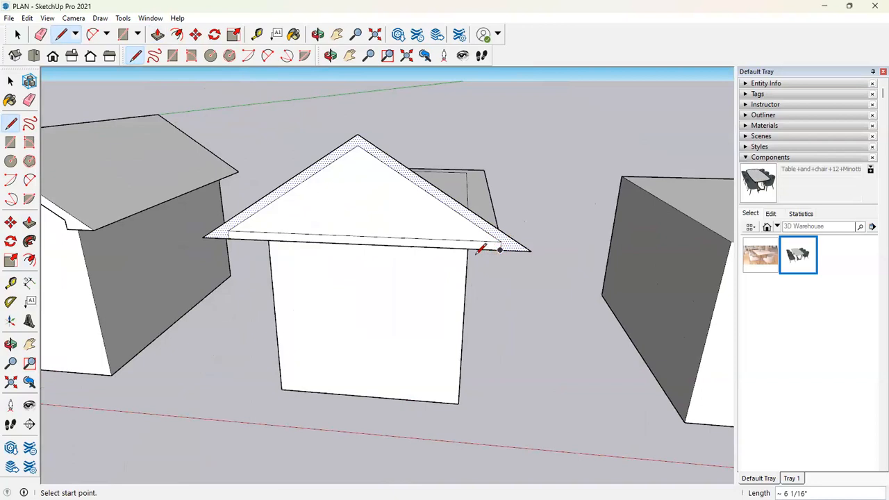
Step: Erase the gable's outer base line between the two short corner lines
key(e)
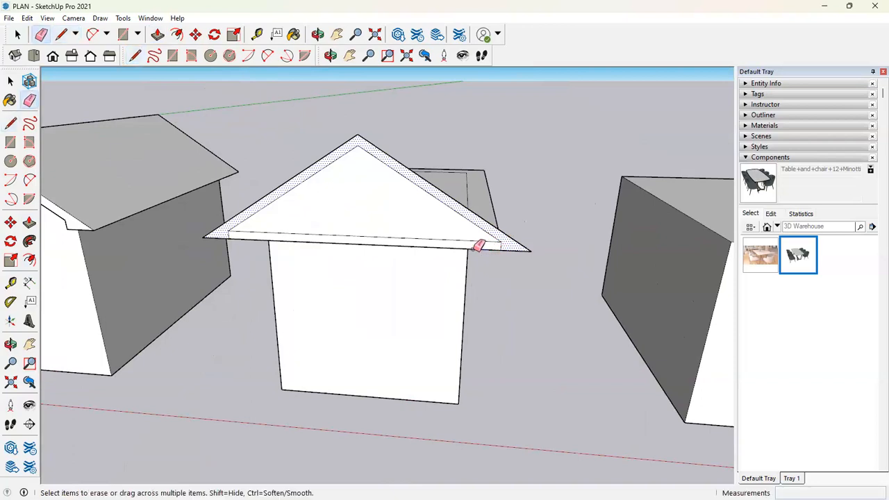
click(414, 236)
key(ctrl+z)
Step: Push/Pull the sloped roof border about 26' 4" along the second house to form its gable roof
middle_drag(421, 240, 333, 278)
click(157, 34)
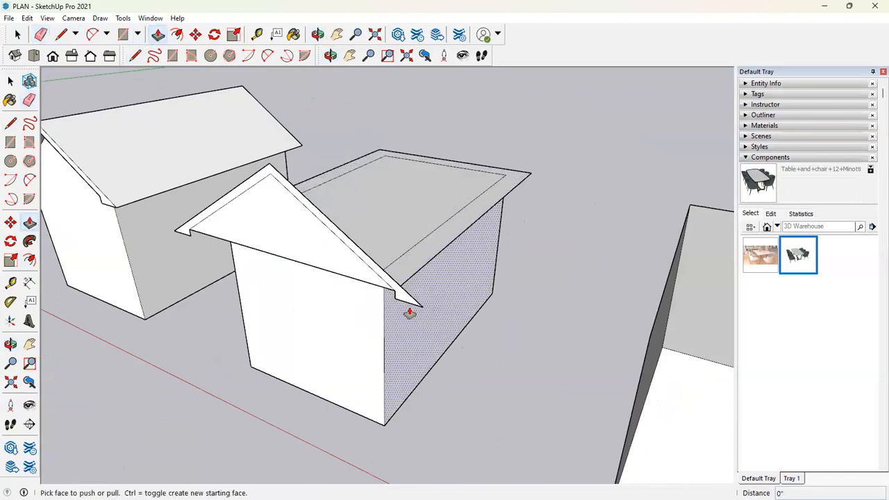
drag(415, 300, 405, 270)
key(ctrl+z)
middle_drag(405, 270, 435, 200)
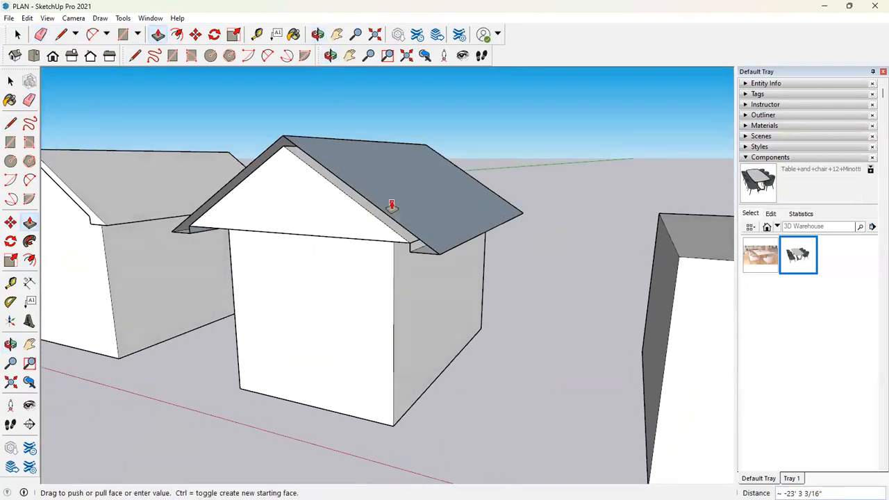
scroll(460, 178, up, 3)
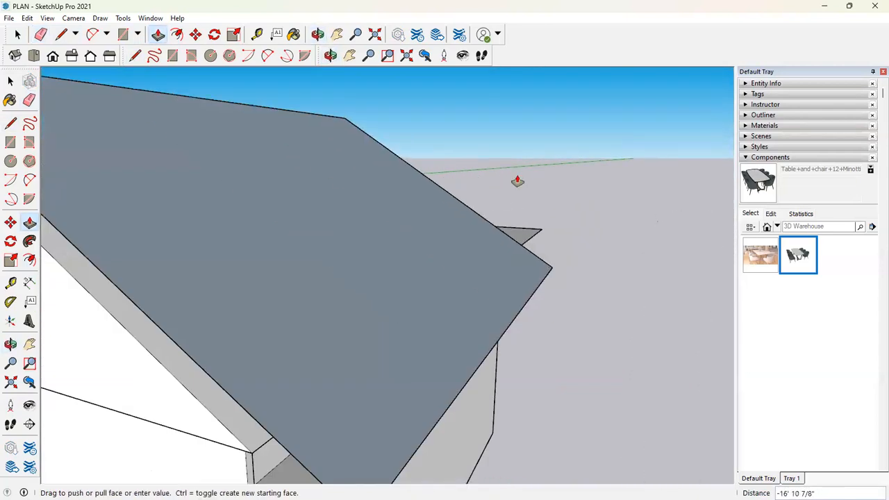
scroll(518, 181, down, 3)
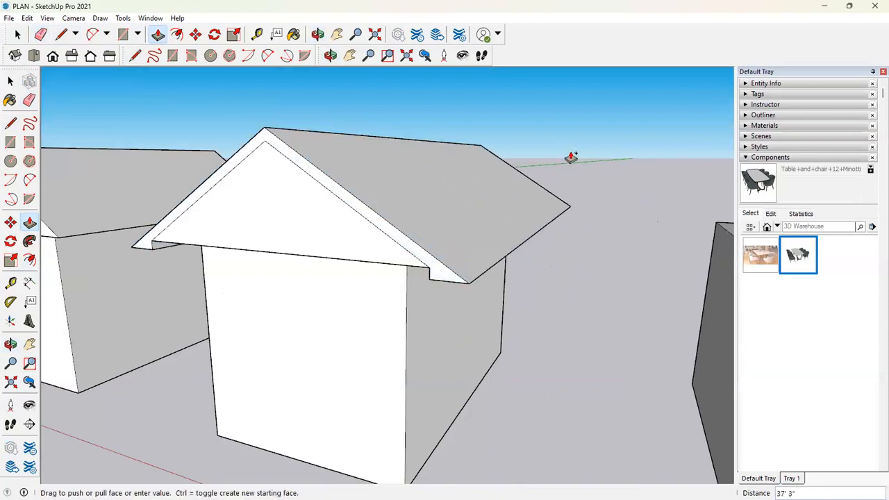
middle_drag(547, 215, 391, 278)
middle_drag(484, 223, 384, 257)
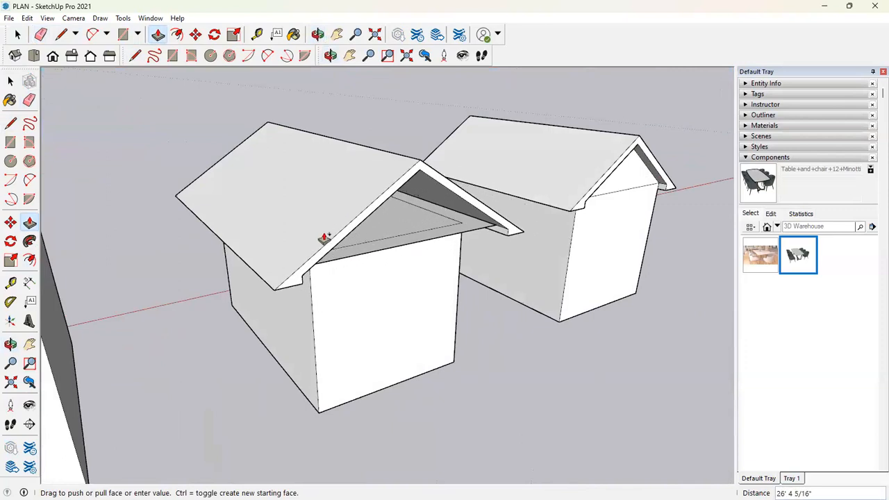
click(318, 237)
Step: Draw a vertical line from the midpoint of the second house's rear overhang edge up to the underside of the roof ridge
middle_drag(411, 233, 373, 235)
scroll(373, 235, up, 2)
key(t)
middle_drag(373, 133, 428, 234)
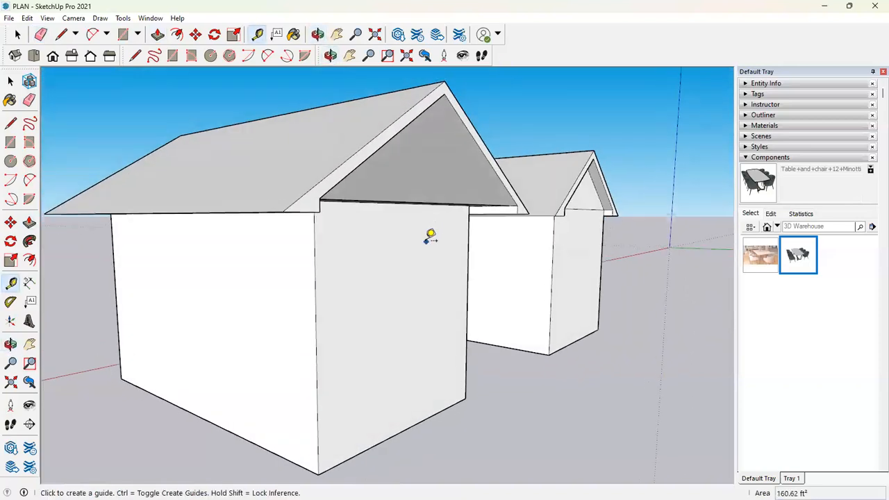
key(l)
click(434, 202)
scroll(390, 96, up, 2)
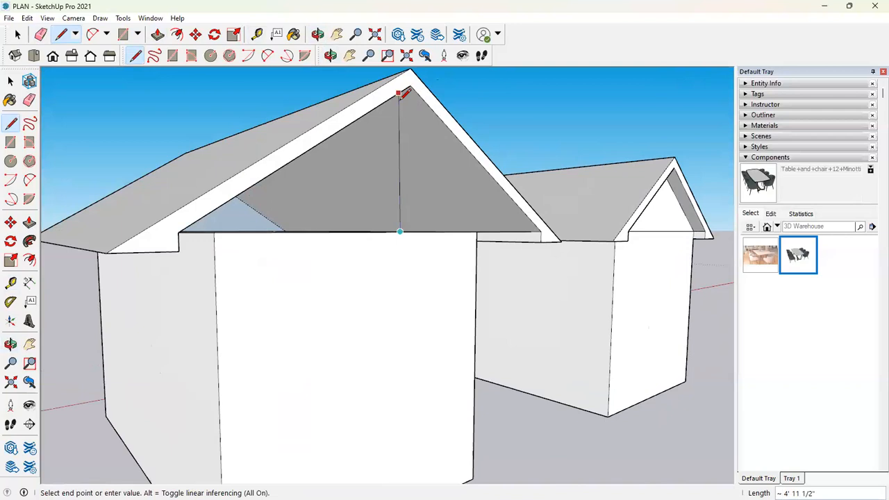
click(401, 88)
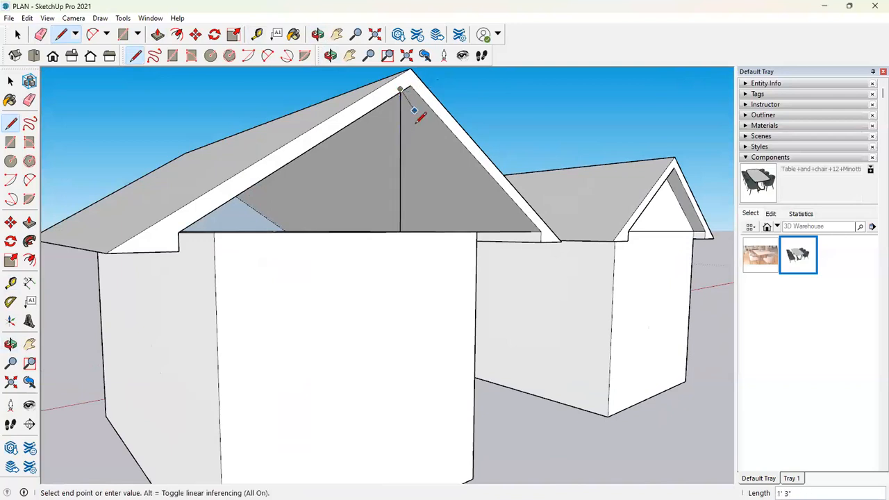
Step: Draw lines joining the vertical line to both lower roof corners to close the second house's rear gable
middle_drag(423, 156, 432, 239)
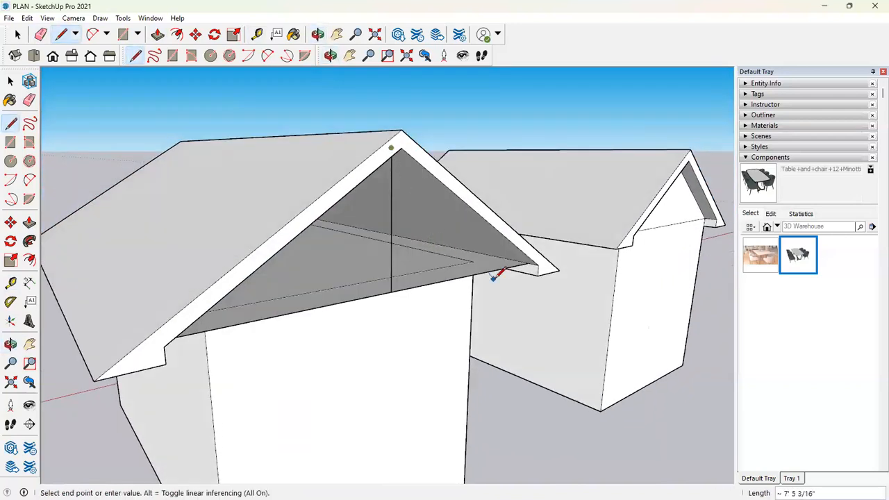
click(529, 263)
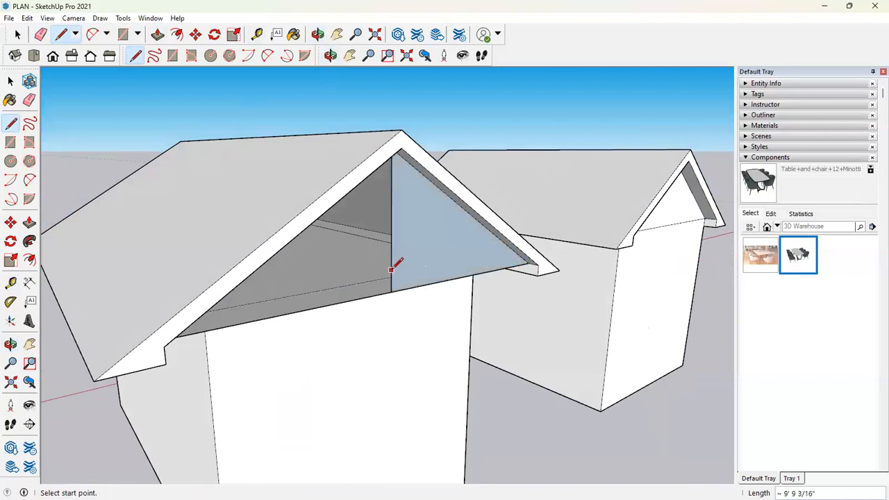
click(391, 292)
middle_drag(201, 259, 126, 221)
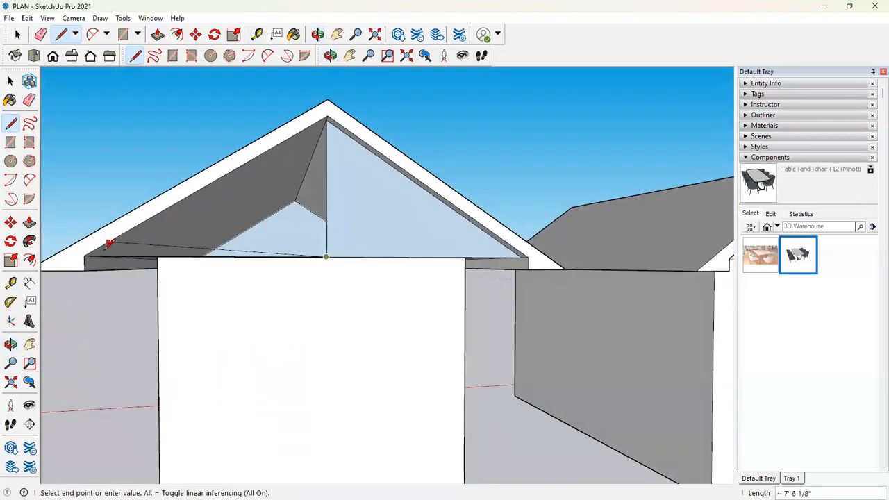
click(90, 254)
click(90, 253)
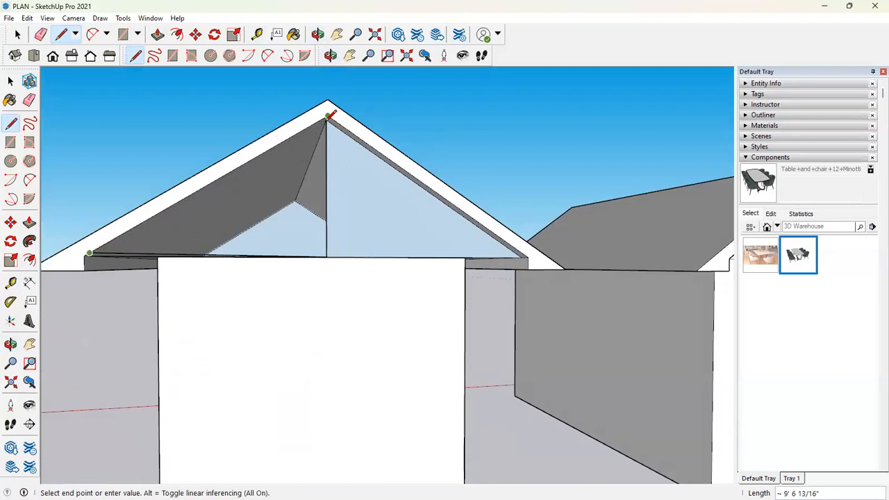
key(e)
Step: Draw an upright right triangle from the midpoint of the third box's front top edge, extending past the wall with a base about 9' 2" long
scroll(354, 212, down, 5)
mouse_move(369, 221)
middle_down()
mouse_move(373, 240)
mouse_move(473, 278)
middle_up()
mouse_move(206, 135)
middle_down()
mouse_move(383, 206)
mouse_move(579, 181)
middle_up()
click(17, 34)
scroll(409, 153, down, 4)
mouse_move(410, 178)
middle_down()
mouse_move(463, 223)
mouse_move(443, 225)
mouse_move(407, 312)
mouse_move(417, 299)
middle_up()
middle_drag(479, 228, 479, 249)
scroll(424, 301, up, 3)
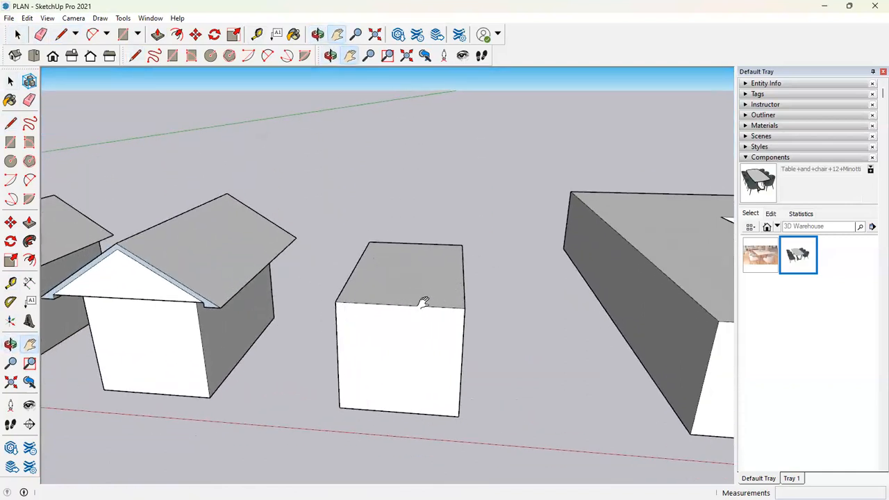
key(l)
click(399, 306)
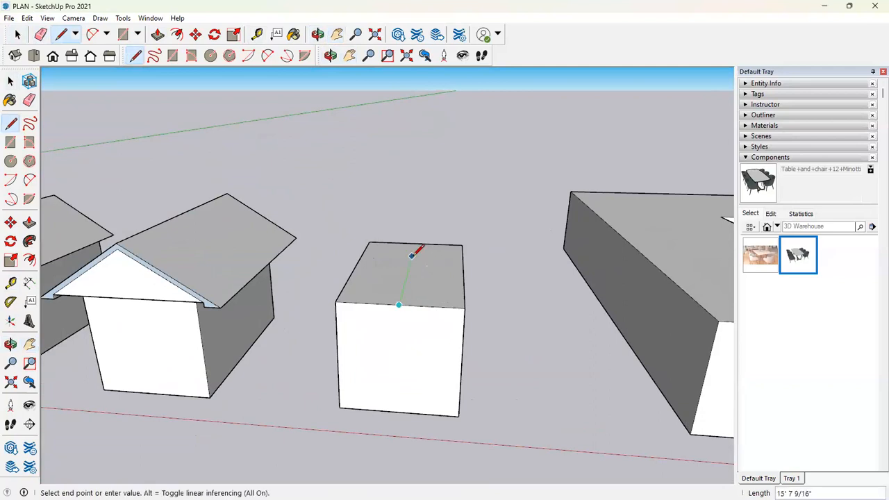
click(399, 264)
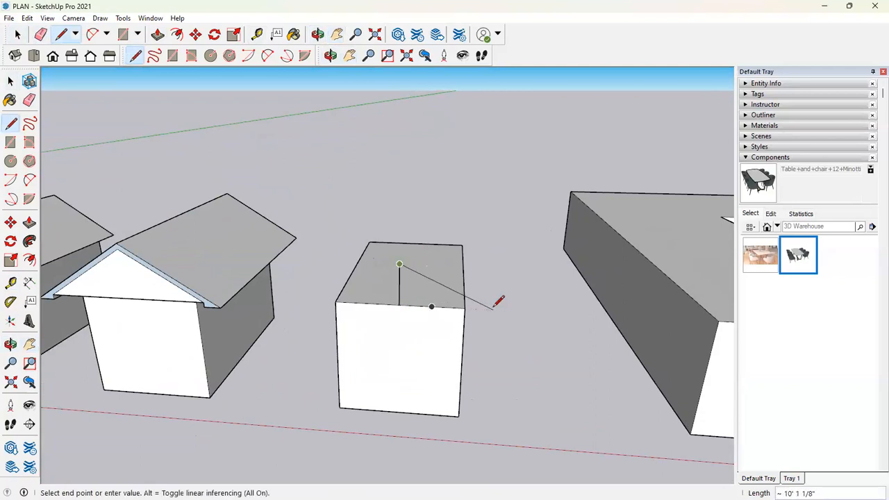
click(493, 310)
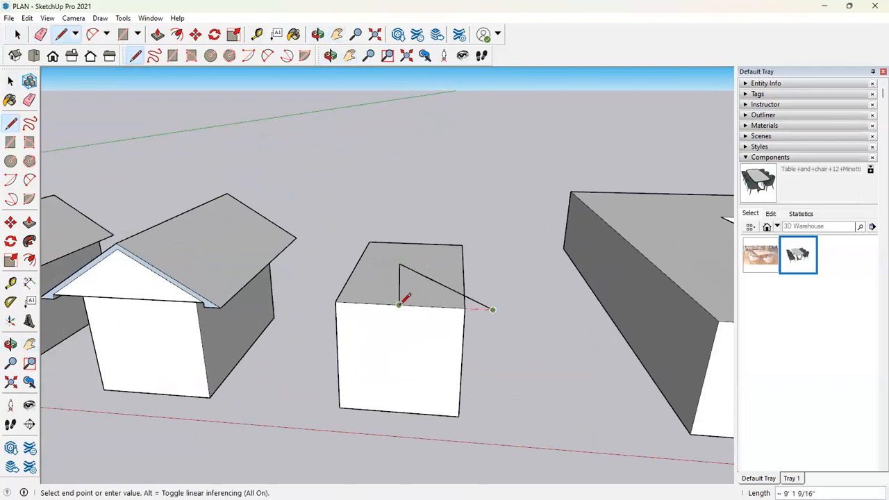
click(400, 305)
Step: Use Follow Me to sweep the triangle around the third box's top face, forming a hip roof with overhangs
middle_drag(445, 259, 451, 362)
click(18, 35)
click(412, 283)
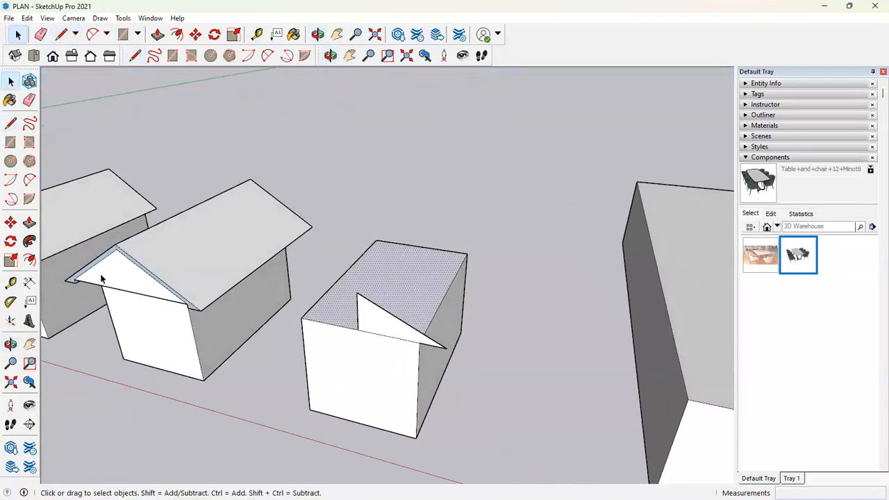
click(30, 241)
click(368, 327)
middle_drag(417, 348, 480, 139)
key(r)
click(399, 111)
middle_drag(520, 159, 548, 231)
middle_drag(505, 299, 598, 320)
scroll(589, 330, down, 1)
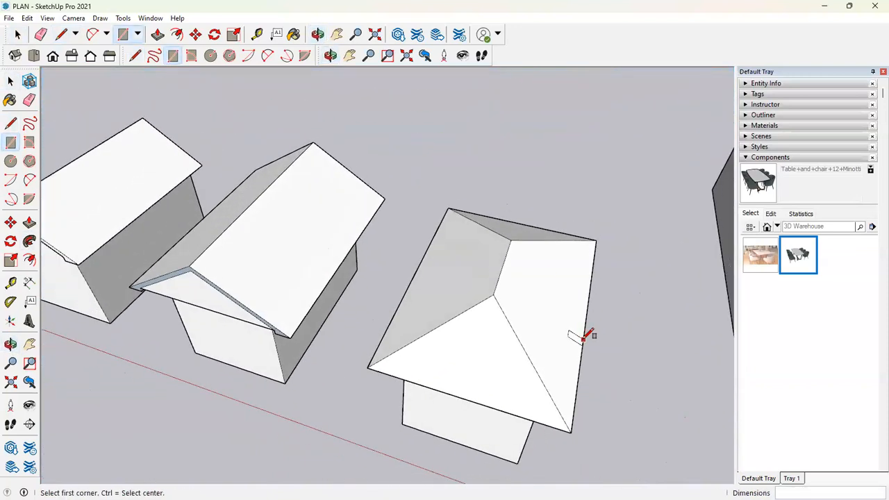
key(ctrl+a)
key(Delete)
key(ctrl+z)
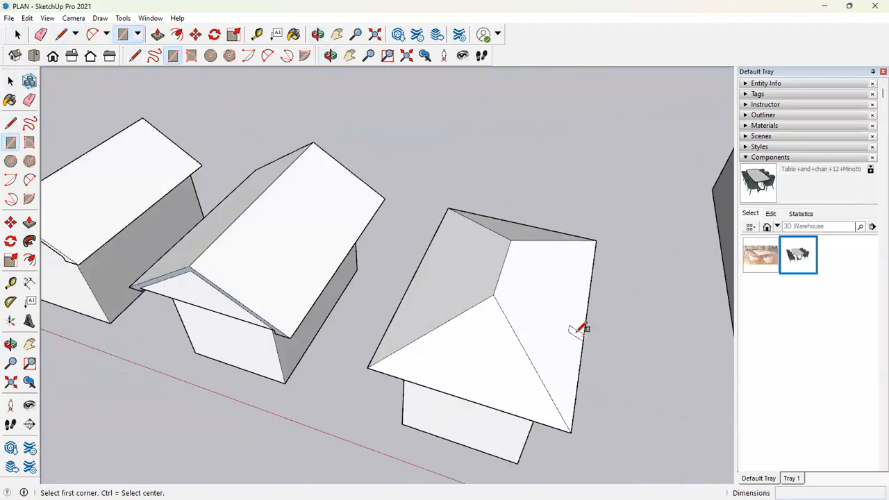
Step: Examine the flat-topped L-shaped block beside the three roofed houses
key(h)
drag(572, 329, 361, 289)
scroll(368, 285, down, 4)
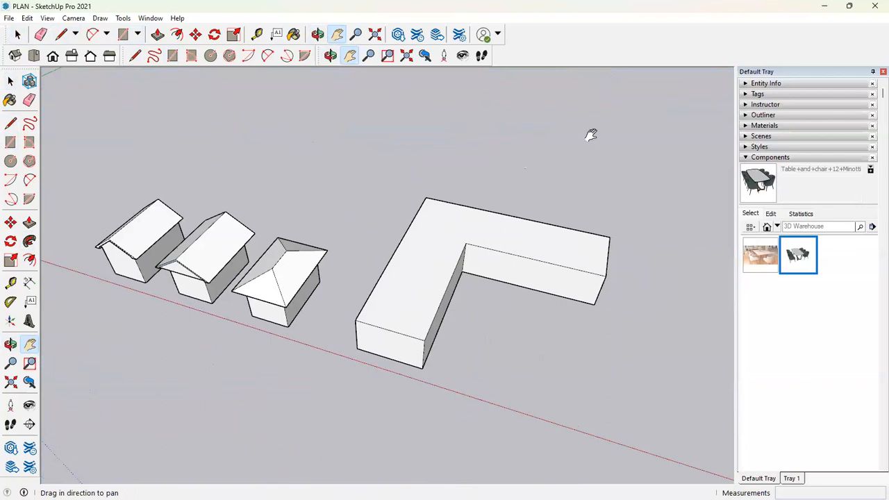
scroll(447, 268, up, 2)
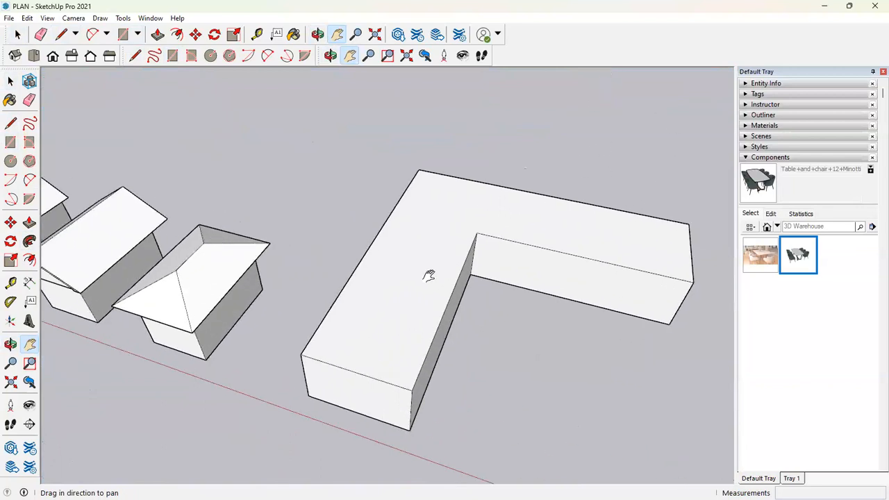
drag(474, 251, 447, 223)
scroll(447, 239, down, 3)
middle_drag(445, 254, 404, 248)
scroll(401, 269, up, 3)
middle_drag(401, 296, 209, 201)
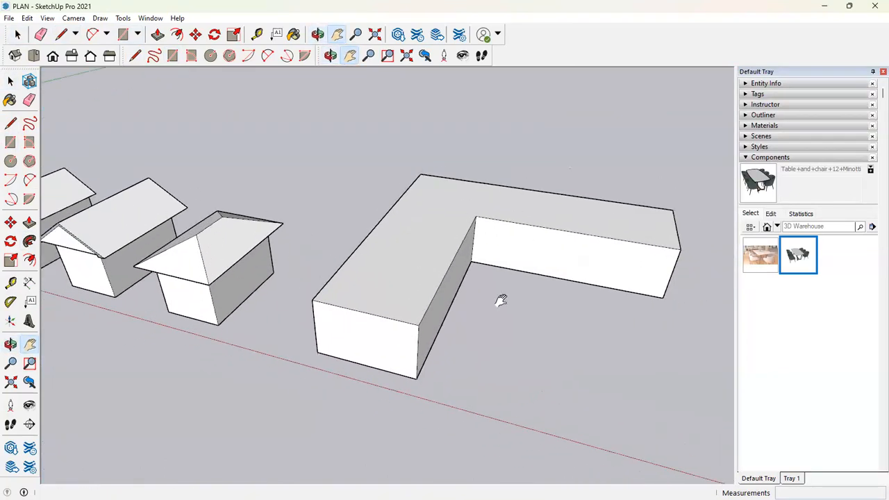
Step: Draw an upright right triangle from the midpoint of the L-shaped block's front top edge, extending past the wall with a base about 13' 7" long
scroll(371, 293, up, 2)
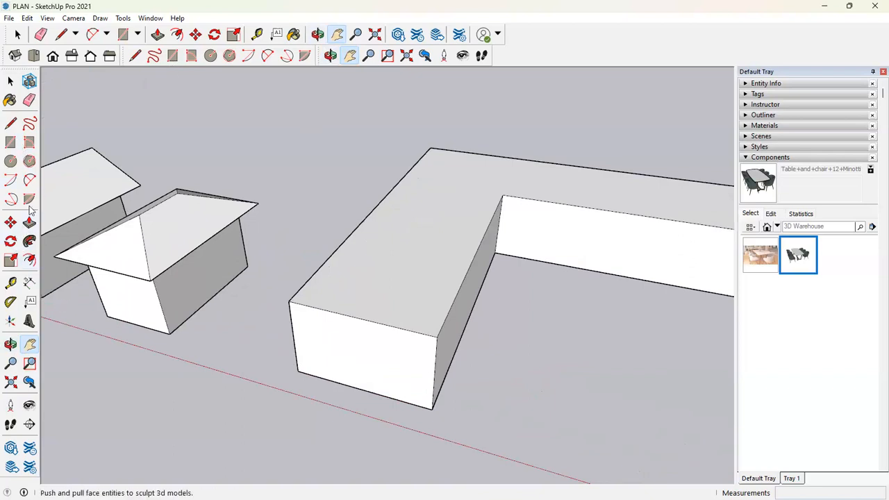
click(10, 123)
scroll(359, 318, down, 2)
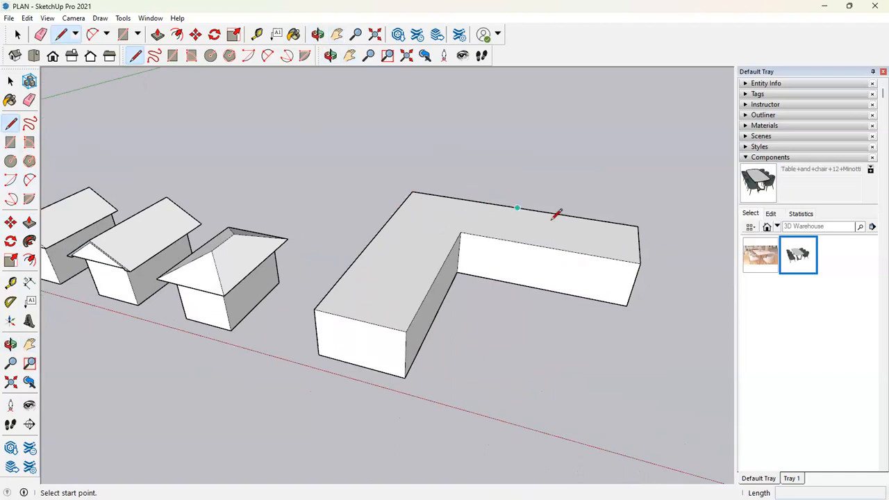
click(358, 319)
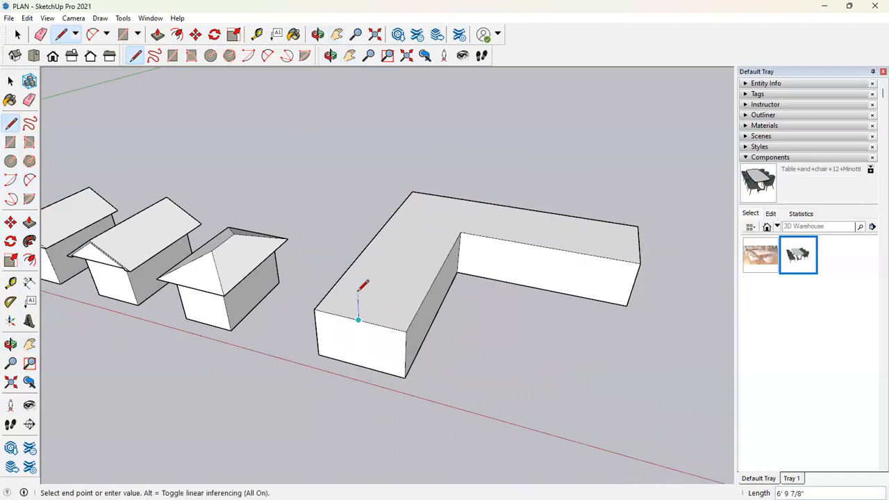
scroll(421, 326, up, 2)
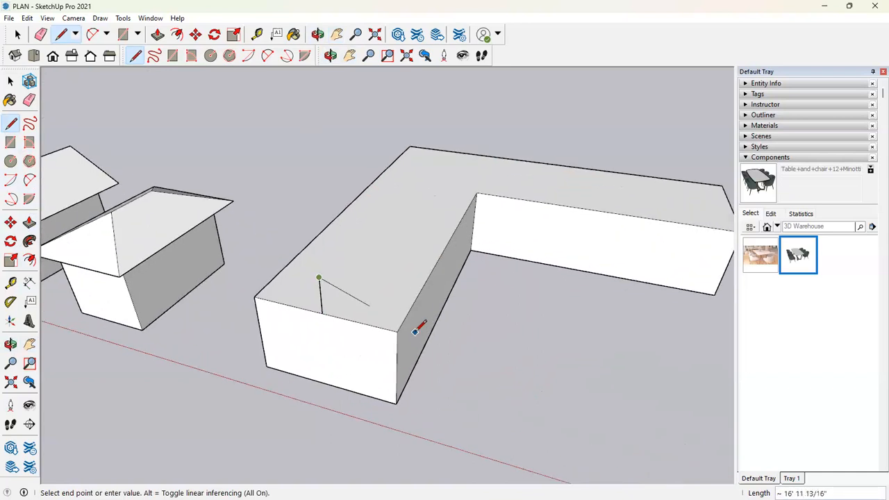
middle_drag(423, 328, 492, 286)
click(484, 295)
click(374, 289)
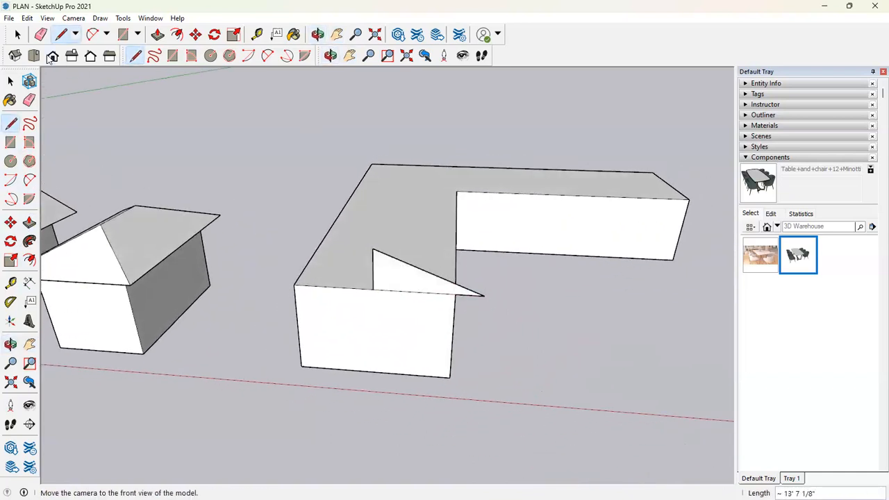
Step: Use Follow Me to sweep the triangle around the L-shaped block's top face, forming a hip roof with overhangs
click(17, 34)
middle_drag(496, 254, 437, 274)
click(403, 261)
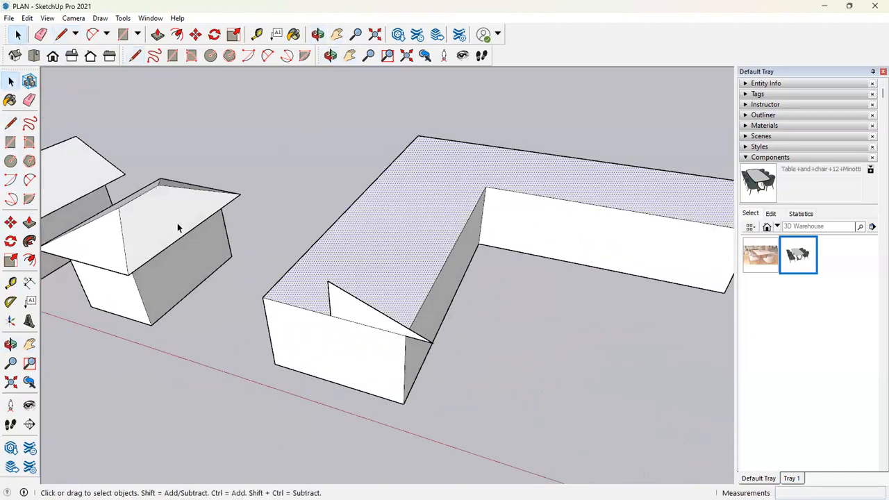
click(30, 241)
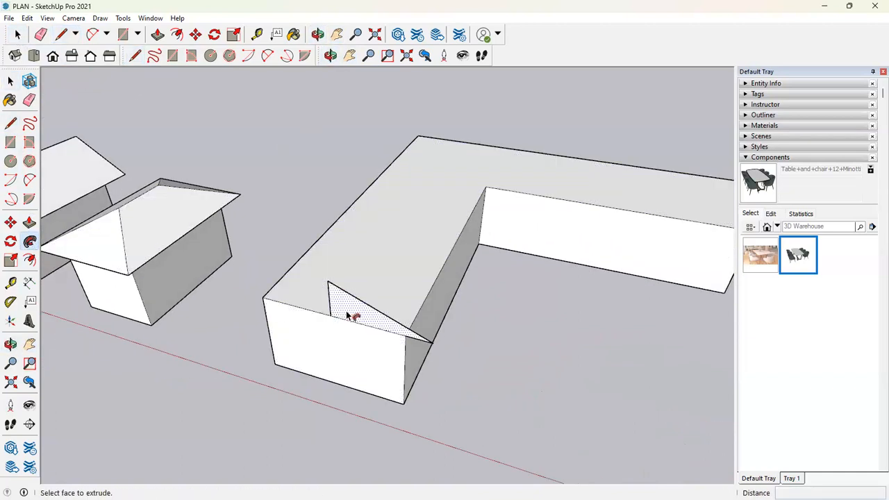
click(349, 316)
Step: Draw a vertical line about 8' 3" high from the midpoint of the front top edge of the box beside the L-shaped block
scroll(347, 327, down, 3)
middle_drag(347, 338, 464, 325)
key(h)
drag(512, 312, 276, 269)
drag(436, 296, 332, 299)
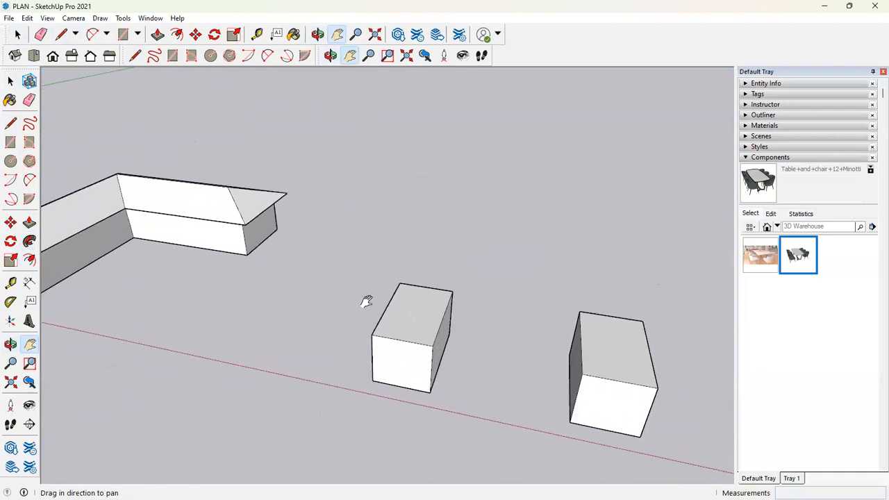
scroll(396, 320, up, 3)
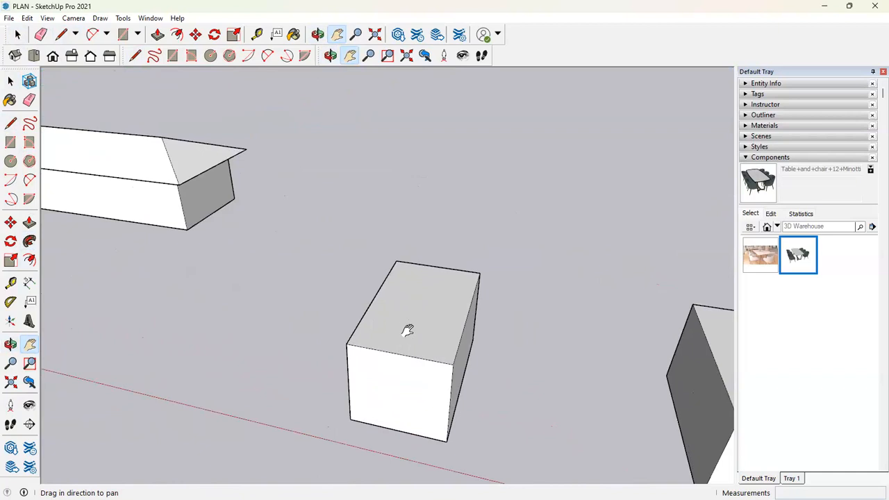
middle_drag(443, 307, 430, 276)
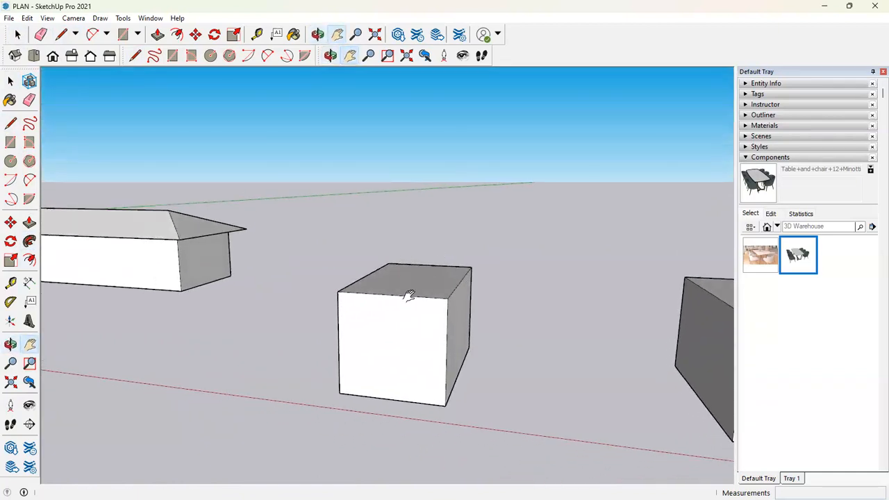
key(l)
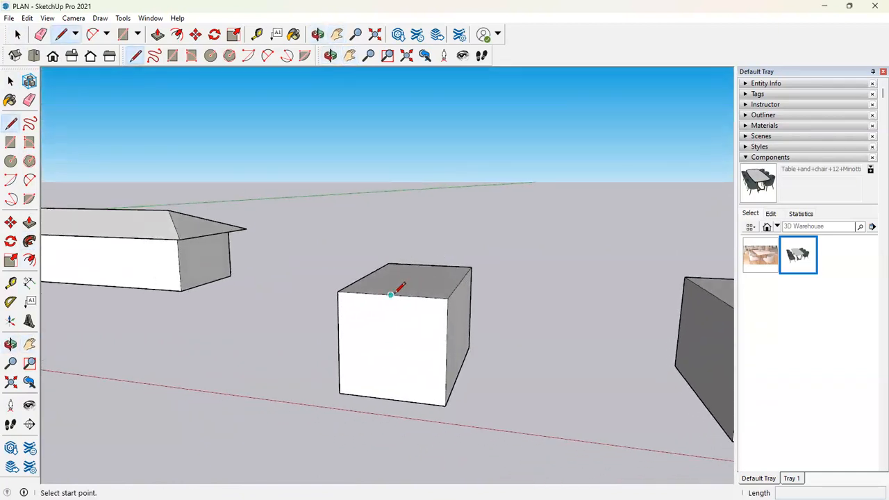
click(391, 296)
click(394, 217)
Step: Draw an upright rectangle about 8' 3" by 6' 5" from the vertical line's upper end to the box's front top corner
scroll(394, 219, up, 2)
key(r)
click(392, 218)
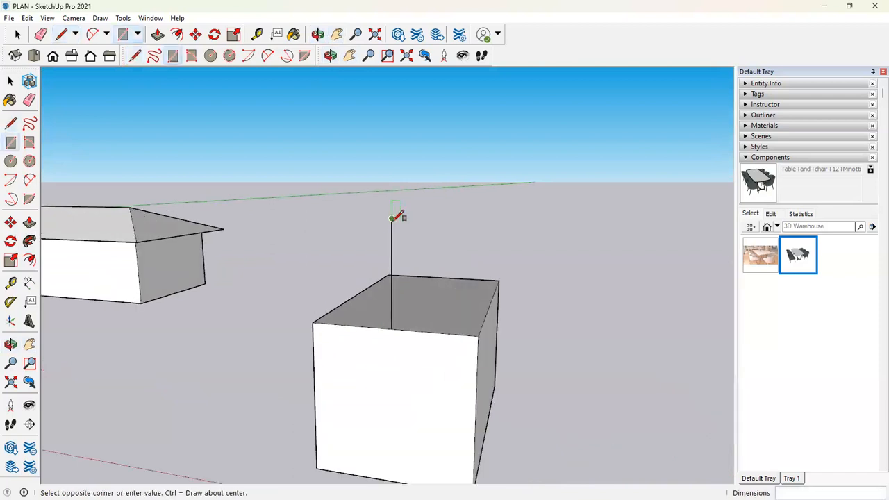
click(441, 263)
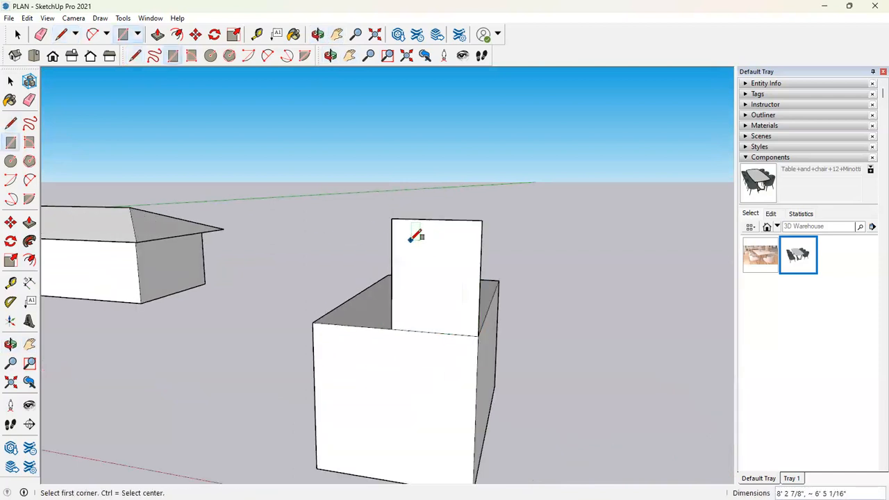
Step: Draw a sloping line about 7' 2" long from the rectangle's inner upper corner to its outer edge and erase the edges above it
key(l)
click(392, 219)
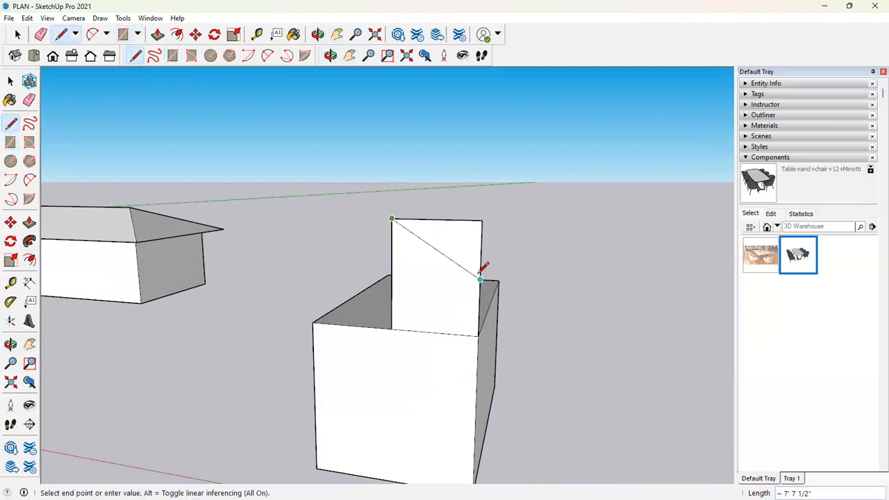
click(487, 316)
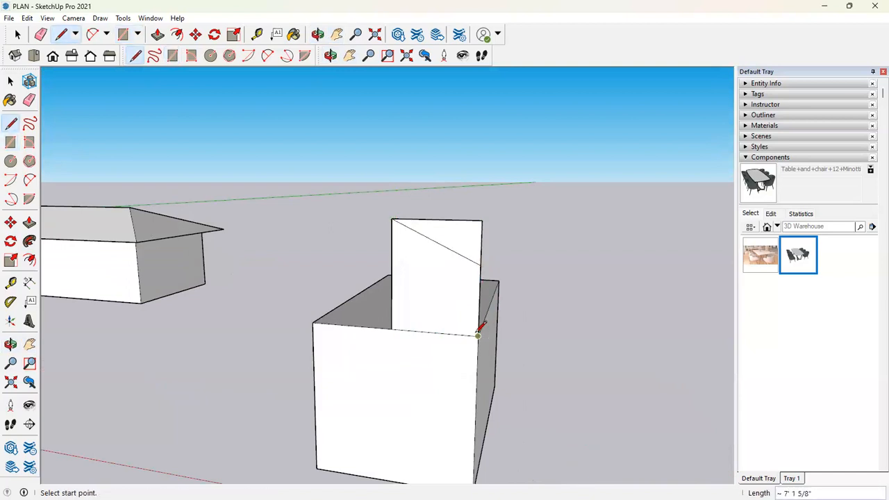
key(e)
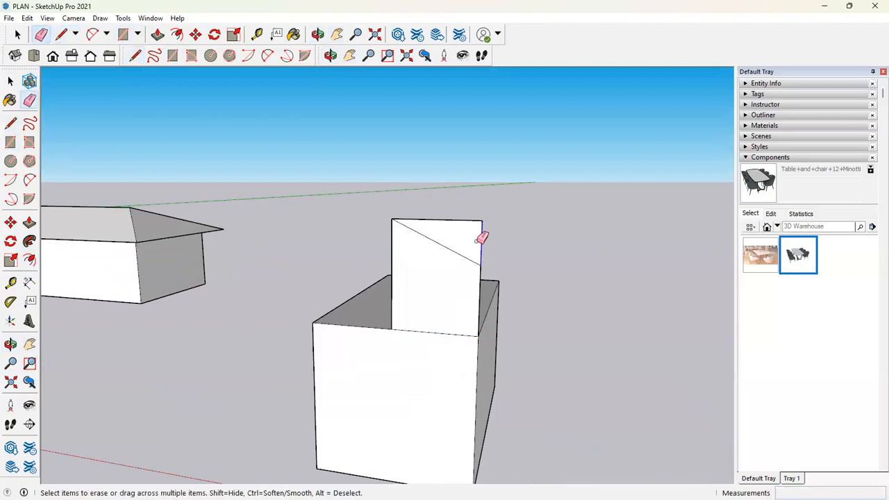
click(480, 238)
click(470, 218)
middle_drag(470, 218, 456, 263)
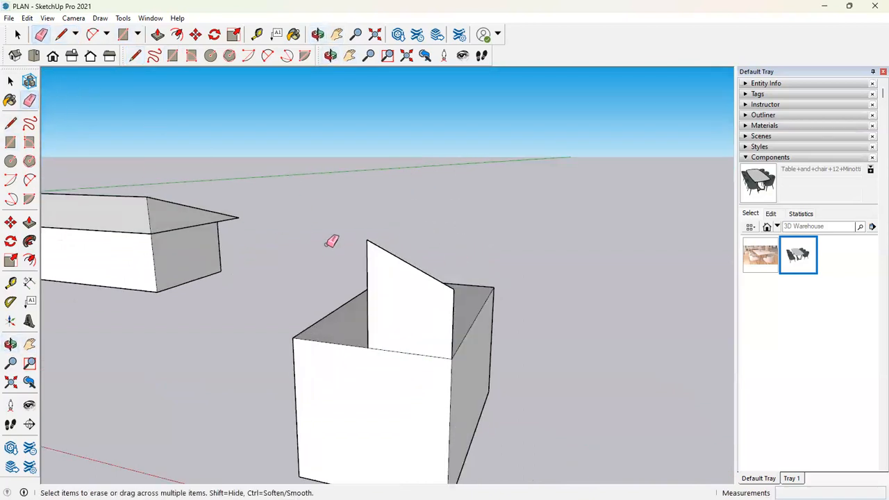
Step: Copy the sloped half-gable face 14' 10 11/16" along the red axis to the side of the box facing the L-shaped house
click(18, 34)
click(394, 279)
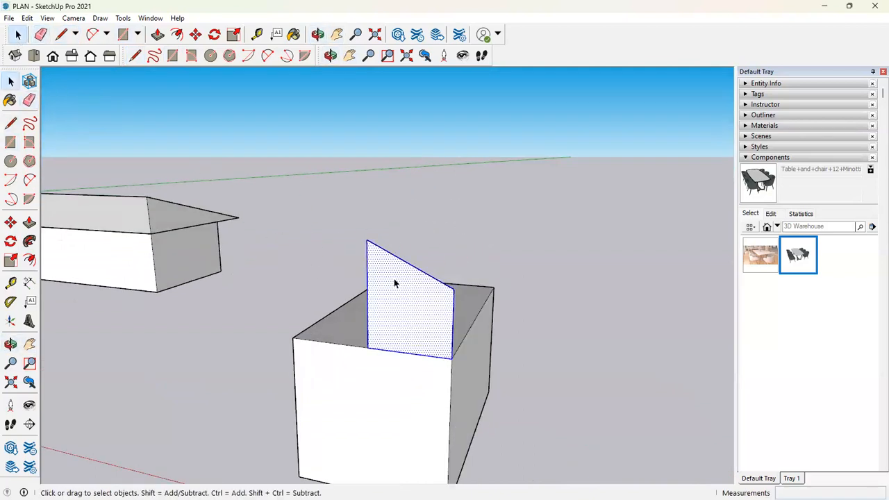
key(m)
key(ctrl)
click(450, 357)
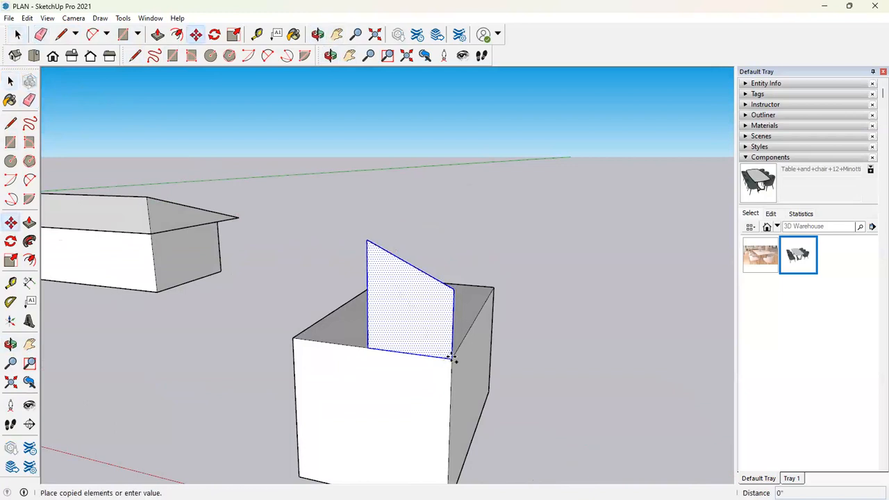
click(270, 334)
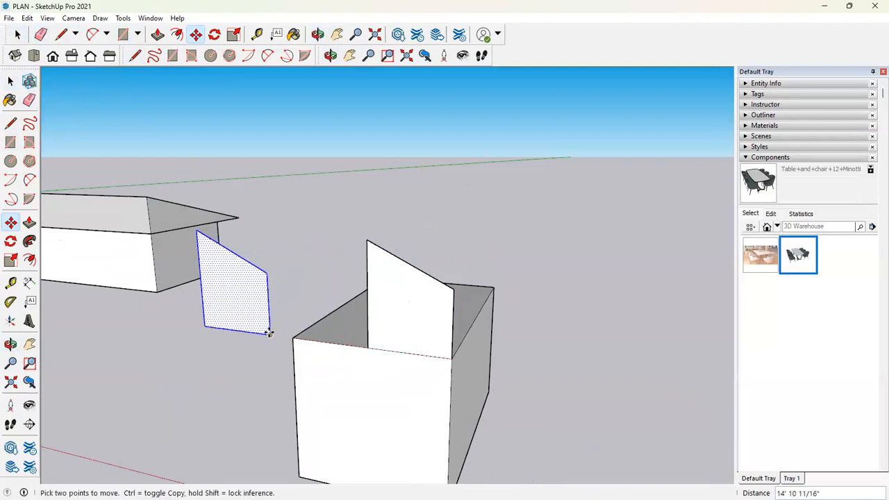
key(s)
drag(201, 280, 321, 300)
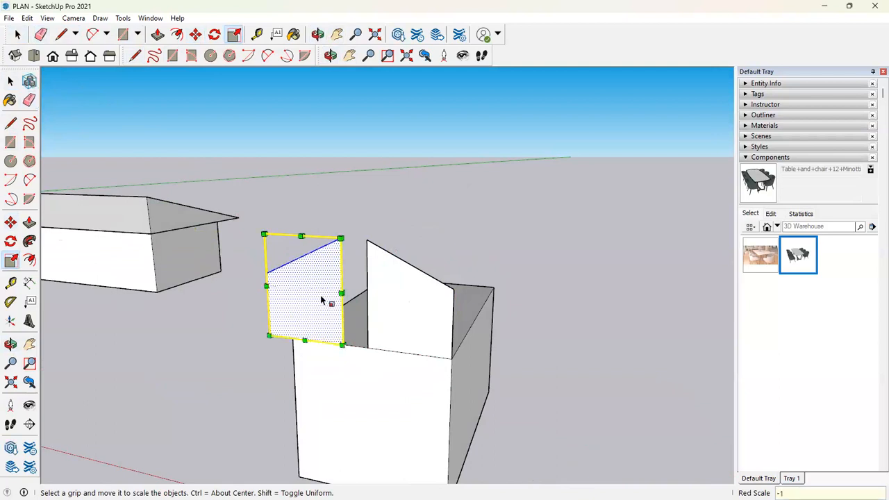
key(m)
click(342, 344)
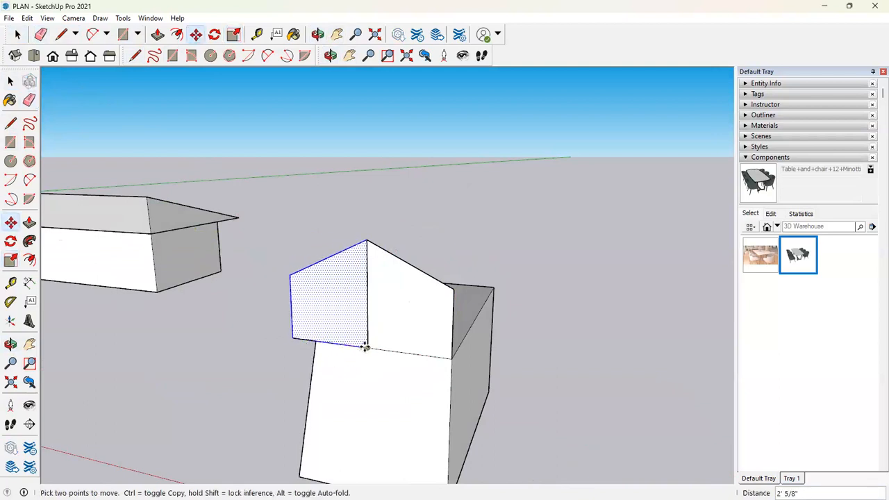
key(ctrl)
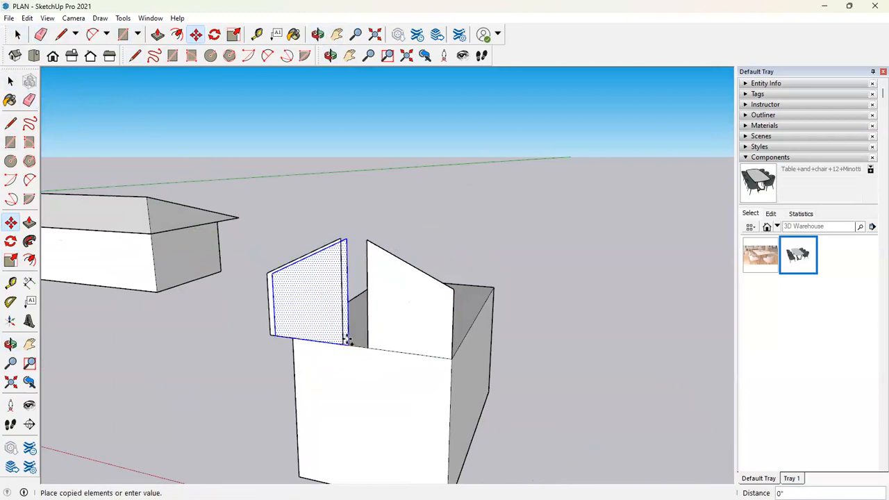
key(Escape)
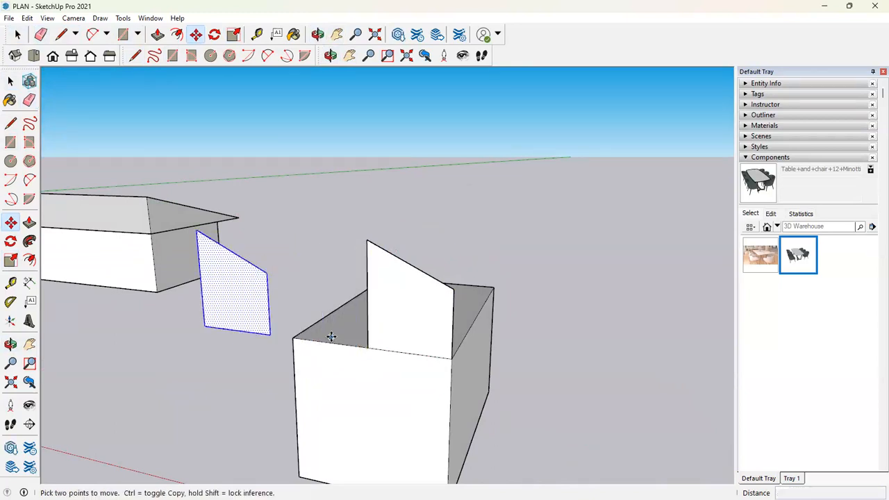
Step: Mirror the copied half-gable face along the red axis with a scale of -1
middle_drag(252, 346, 256, 343)
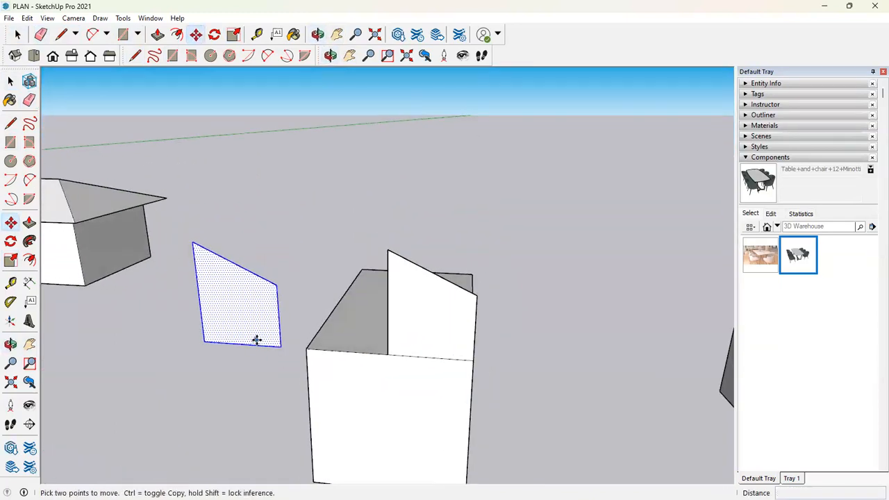
key(s)
drag(278, 294, 171, 304)
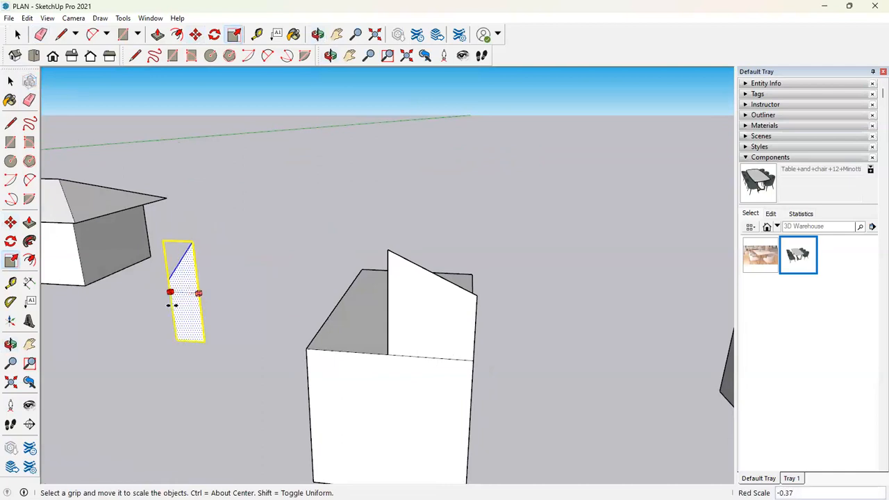
key(Return)
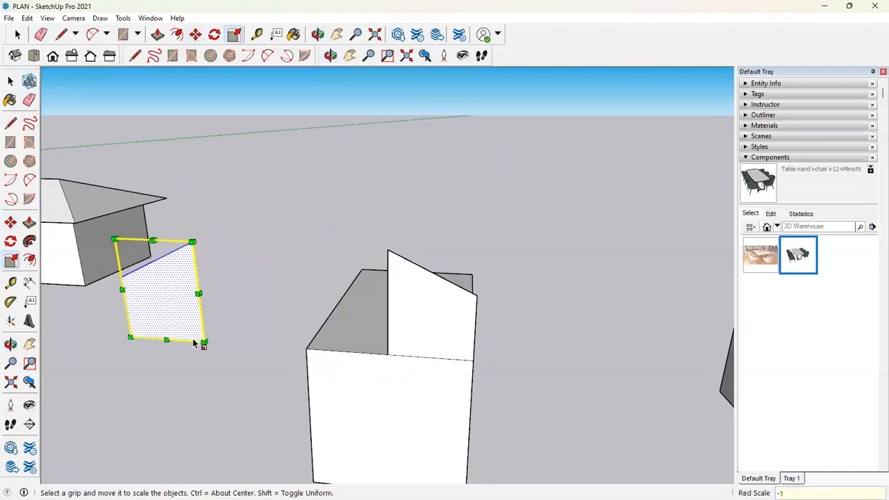
Step: Move the mirrored half against the original half at the front edge's midpoint and erase the vertical seam between them
key(m)
click(201, 342)
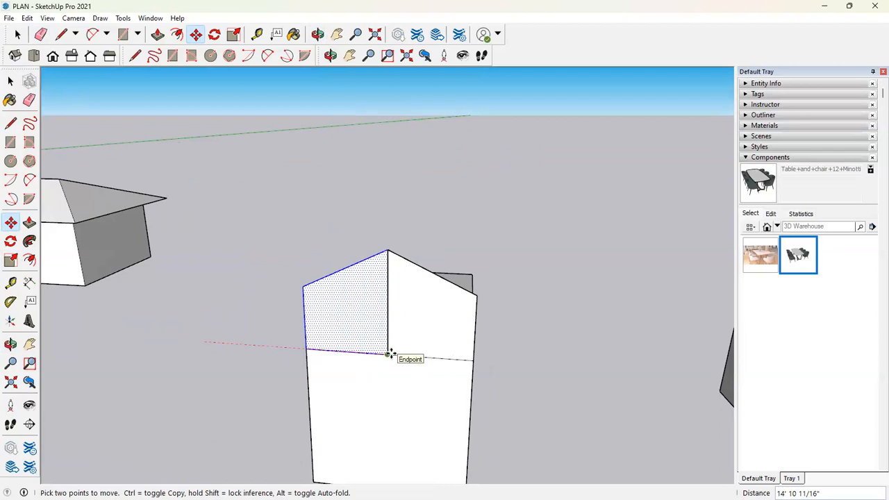
click(390, 353)
key(e)
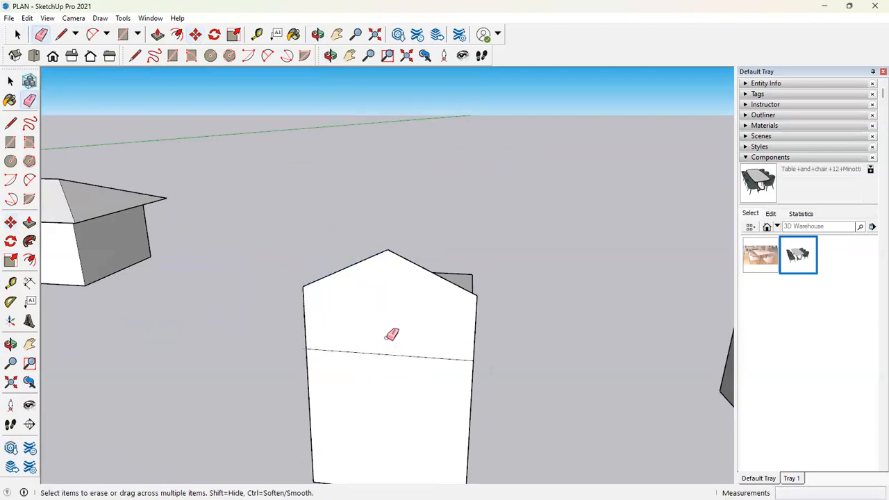
Step: Push/Pull the gable-shaped face 21' 5 3/8" back to the box's rear edge
scroll(400, 316, down, 3)
scroll(393, 288, up, 5)
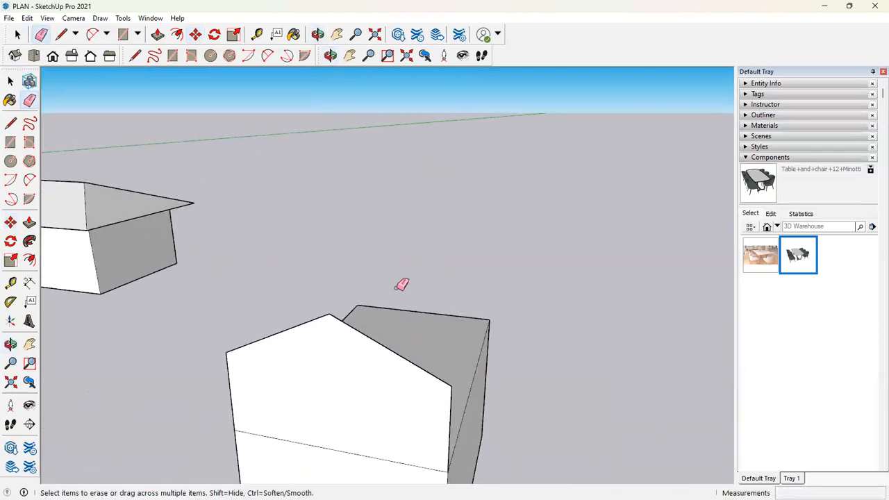
scroll(402, 285, down, 2)
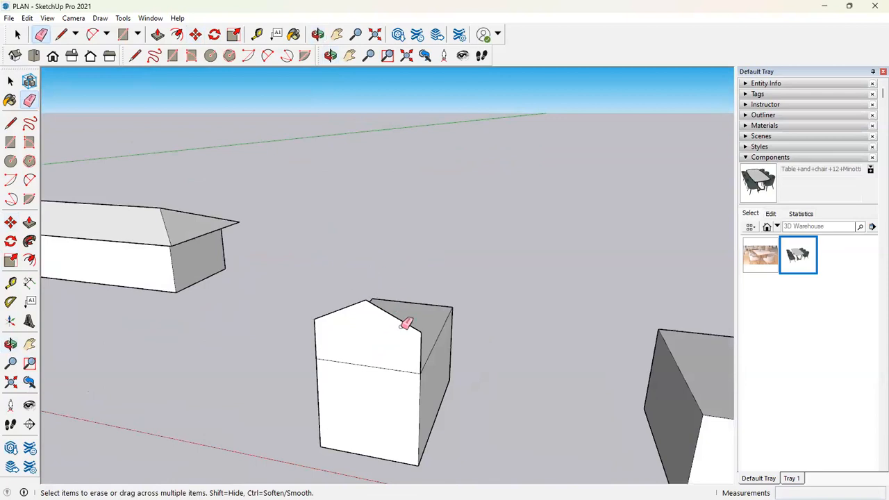
scroll(407, 370, up, 2)
click(10, 81)
click(158, 34)
click(385, 340)
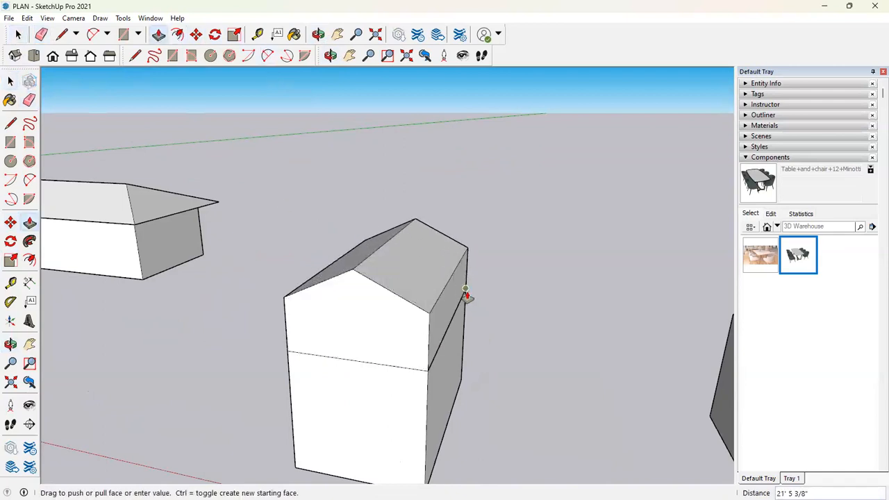
click(466, 295)
Step: Offset the top face of the next plain box outward by about 1' 8" to form an overhang
middle_drag(465, 295, 262, 290)
shift+middle_drag(442, 340, 428, 308)
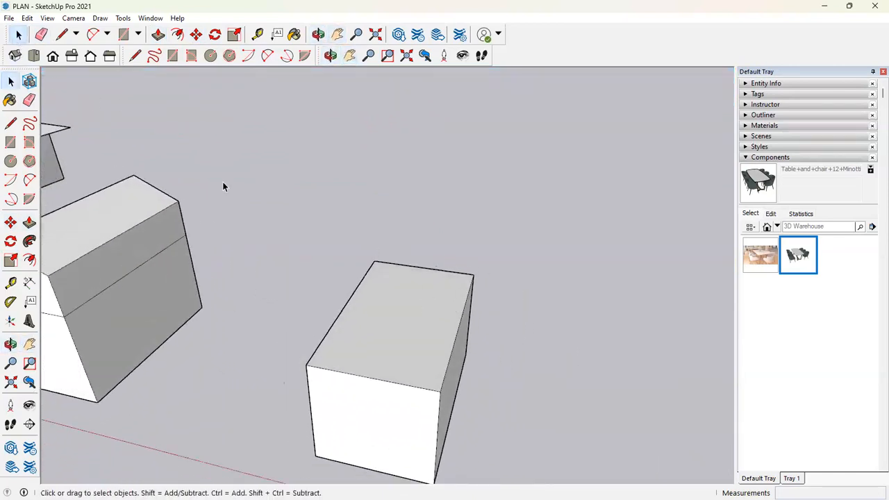
click(176, 36)
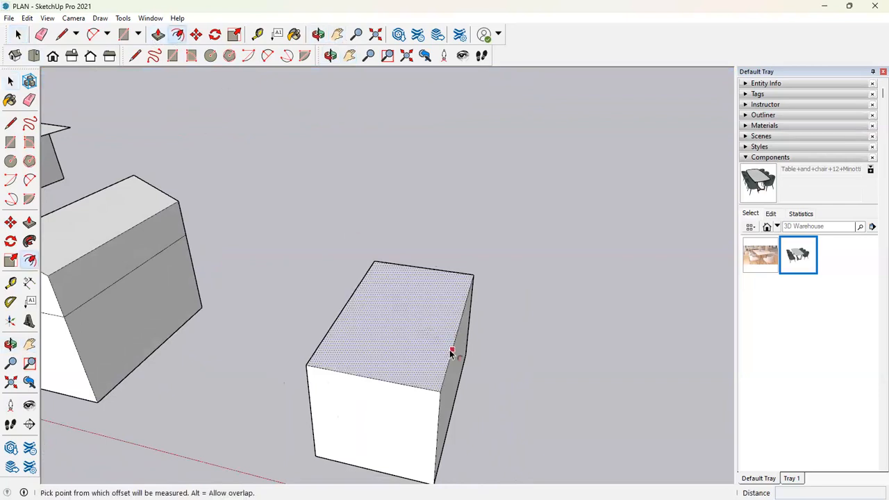
click(479, 353)
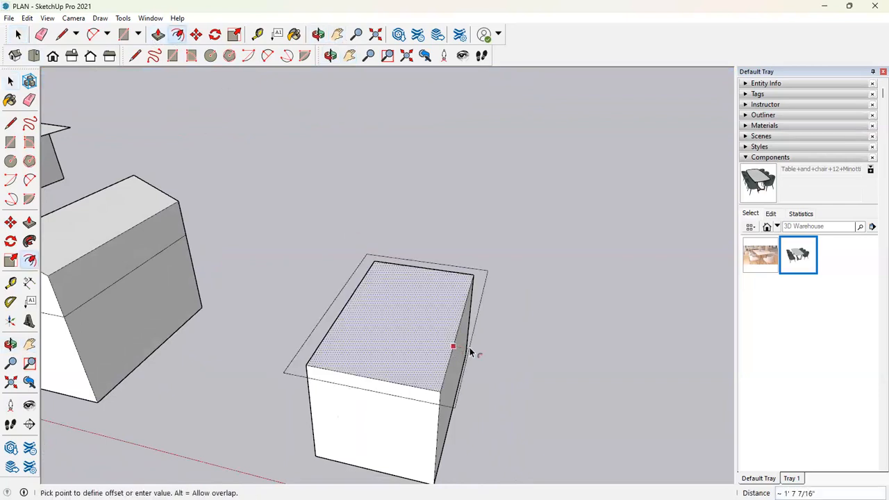
click(470, 352)
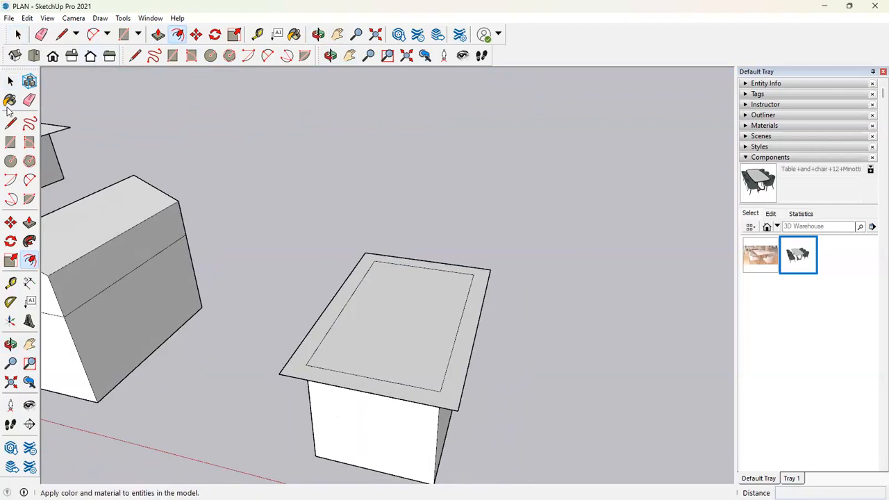
Step: Push/Pull the overhanging border face around the box's top up 1' 11 7/8"
click(29, 223)
click(299, 377)
click(308, 357)
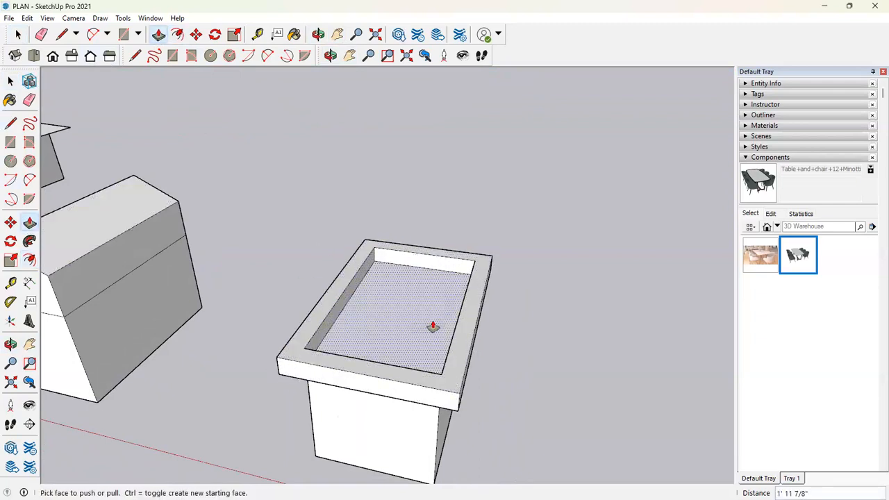
Step: Cap the recess with a rectangle between the raised rim's opposite inner corners and erase the four inner edges
key(r)
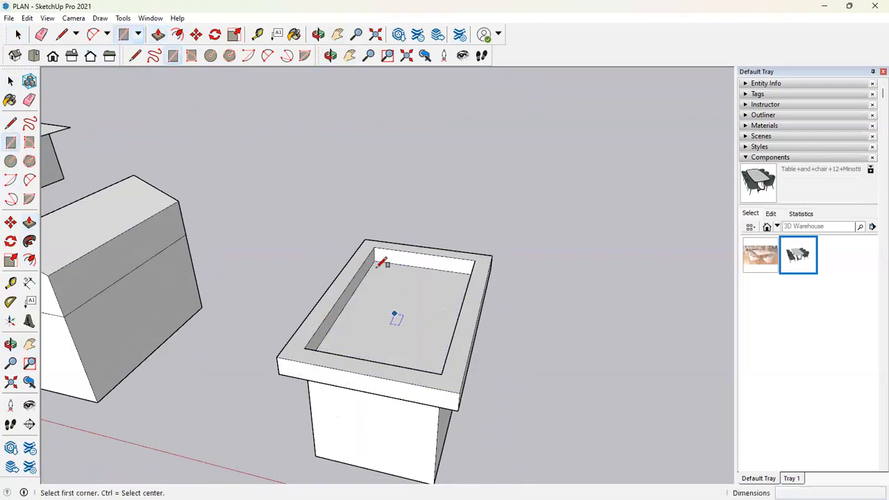
click(374, 248)
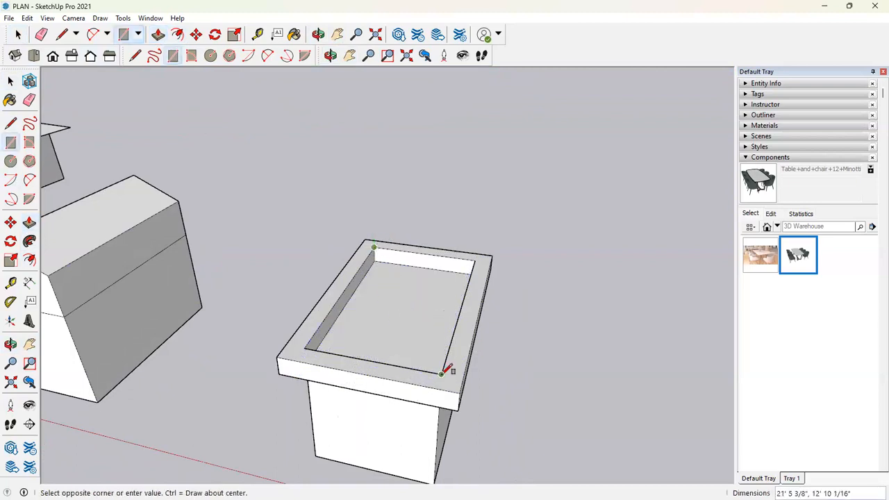
click(442, 374)
key(e)
click(443, 367)
click(420, 370)
click(321, 327)
click(423, 252)
Step: Push/Pull the capped top face of the overhanging slab up another 4' 1 7/16"
click(29, 223)
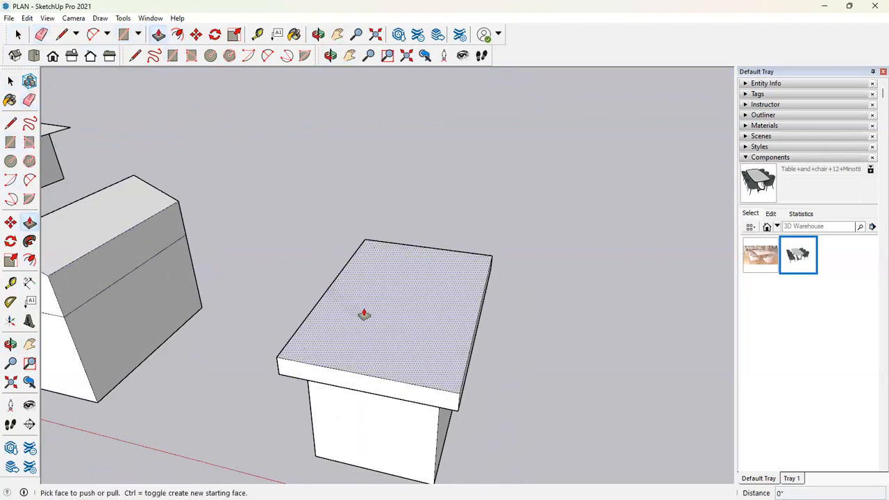
click(361, 311)
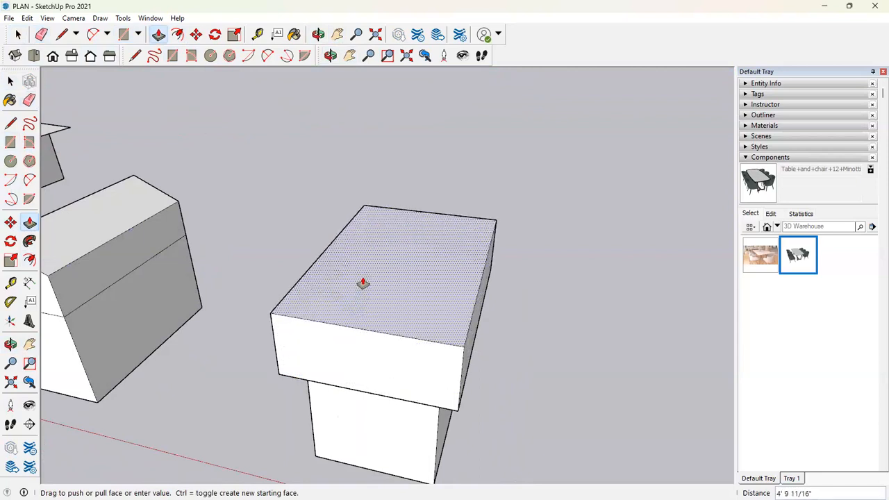
click(363, 282)
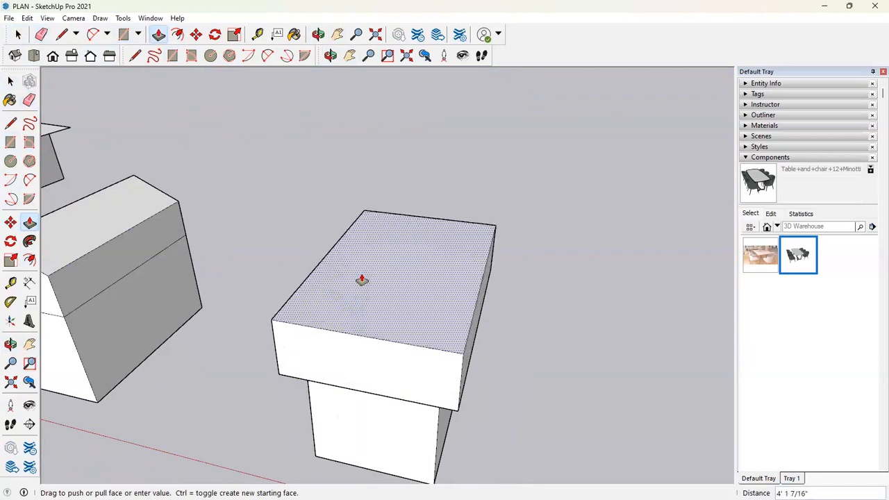
middle_drag(385, 286, 345, 338)
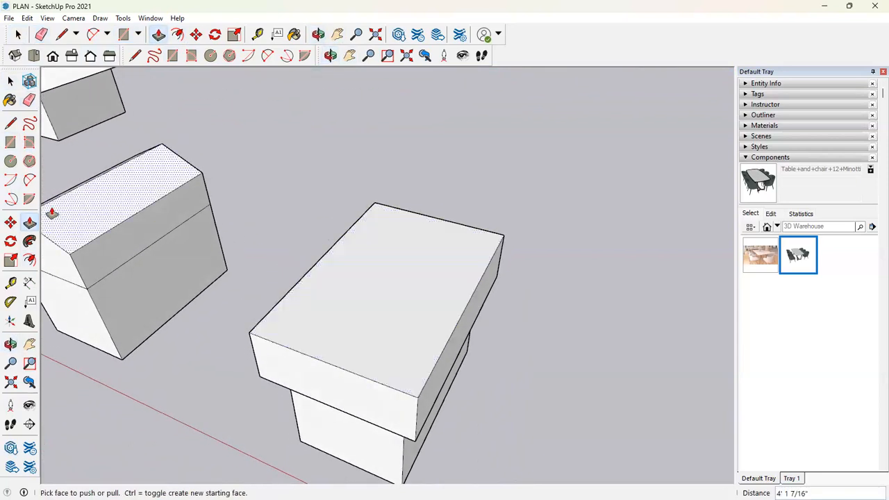
Step: Scale the slab's top face down from its corner about the centre so the sides slope inward
click(18, 36)
click(422, 257)
key(s)
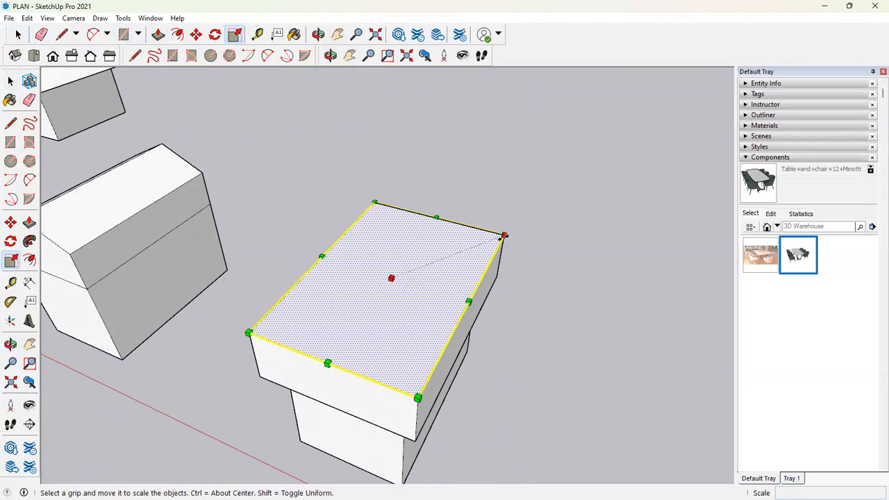
drag(503, 238, 475, 247)
middle_drag(474, 248, 453, 243)
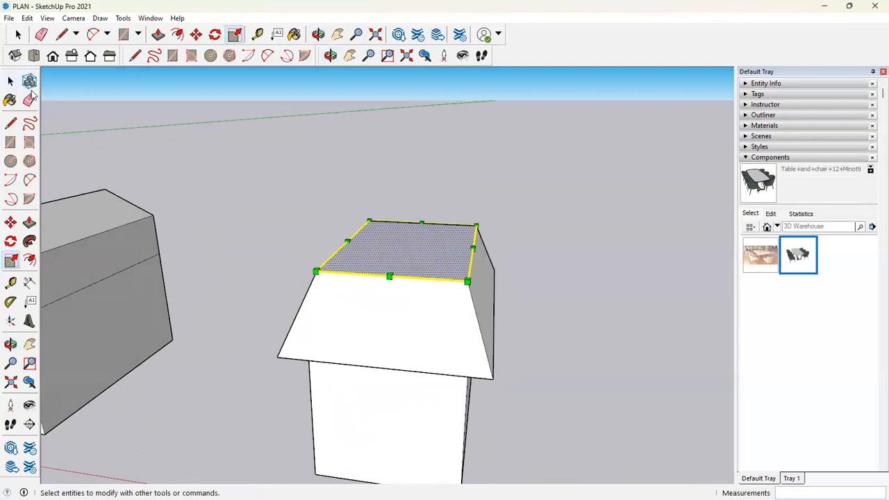
Step: Draw a gable triangle about 3' 3" high on the top face's front edge, centred on its midpoint, and erase the vertical guide line
key(l)
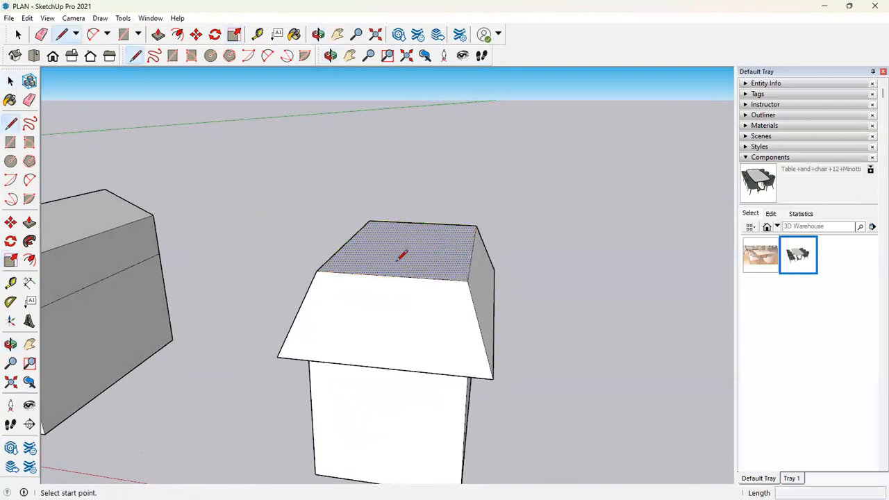
click(389, 275)
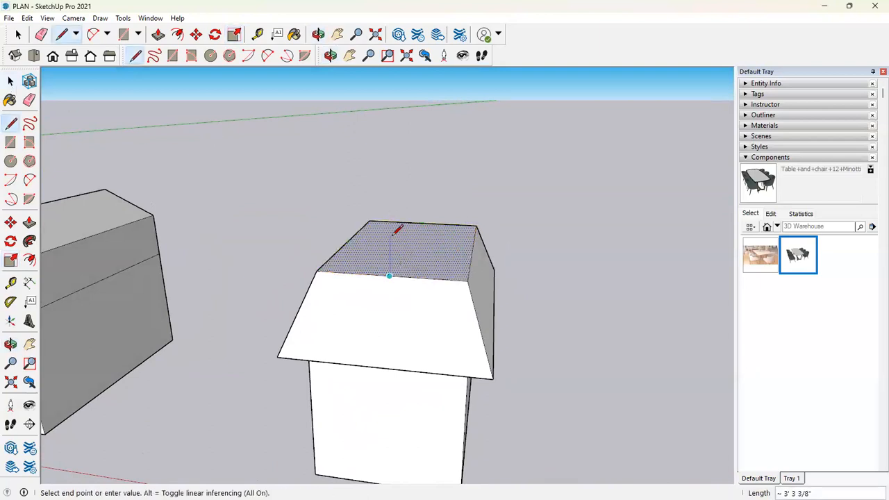
click(488, 291)
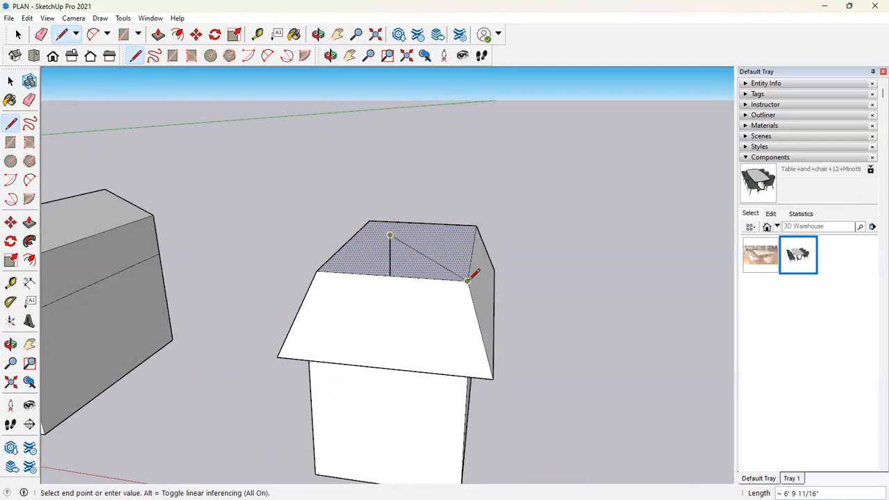
click(467, 280)
click(390, 235)
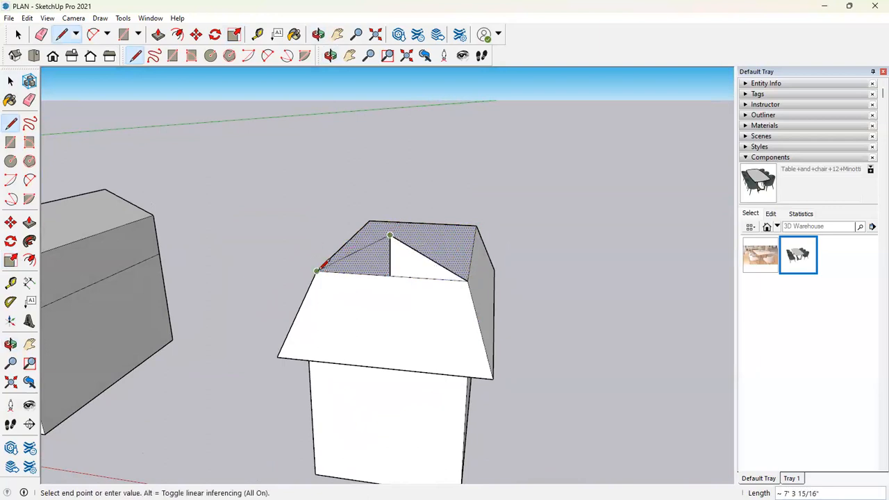
click(316, 271)
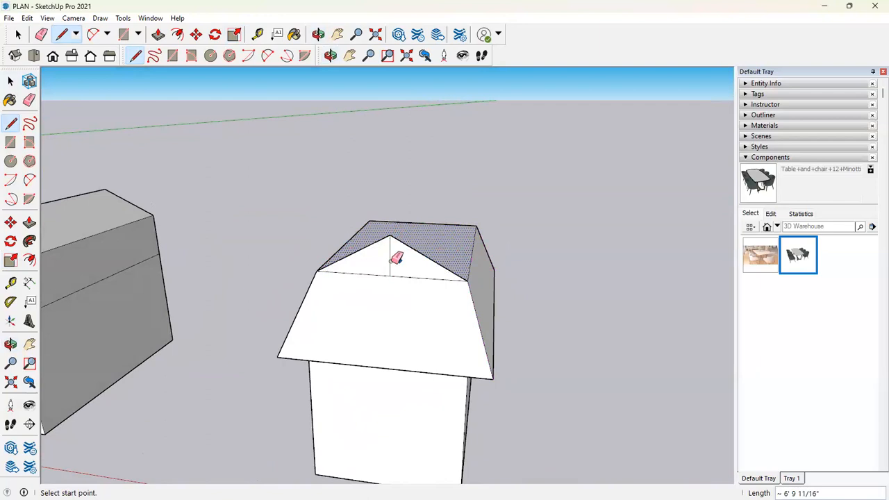
key(e)
middle_drag(379, 278, 199, 173)
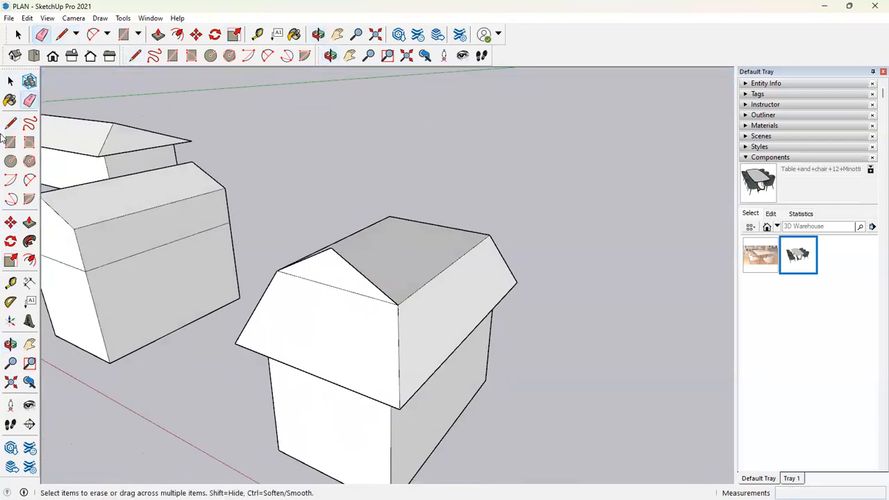
Step: Push/Pull the gable triangle about 18' 1 9/16" back to the rear edge of the sloped roof's top face
click(10, 81)
click(402, 270)
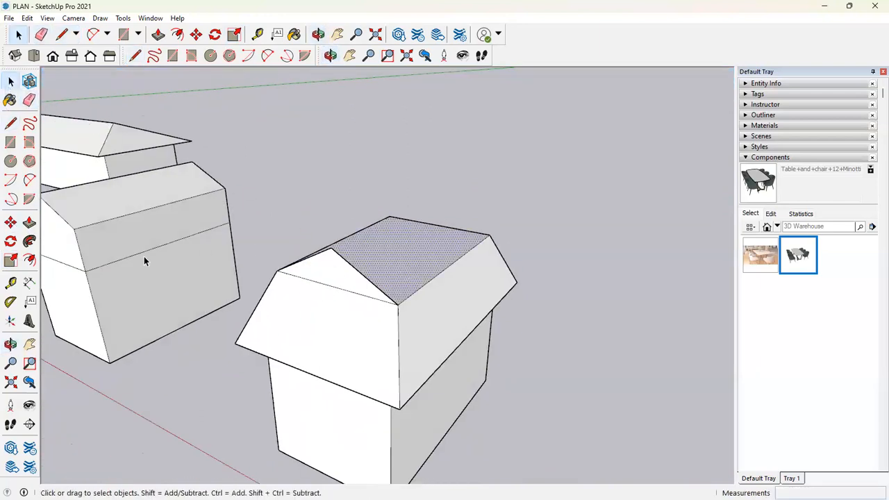
click(29, 222)
drag(326, 266, 489, 245)
click(489, 237)
middle_drag(438, 313, 459, 231)
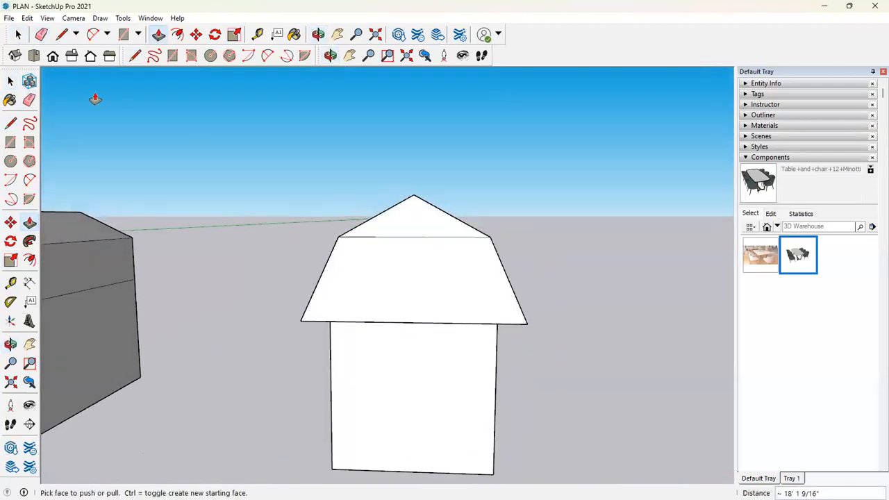
click(18, 34)
middle_drag(359, 249, 429, 265)
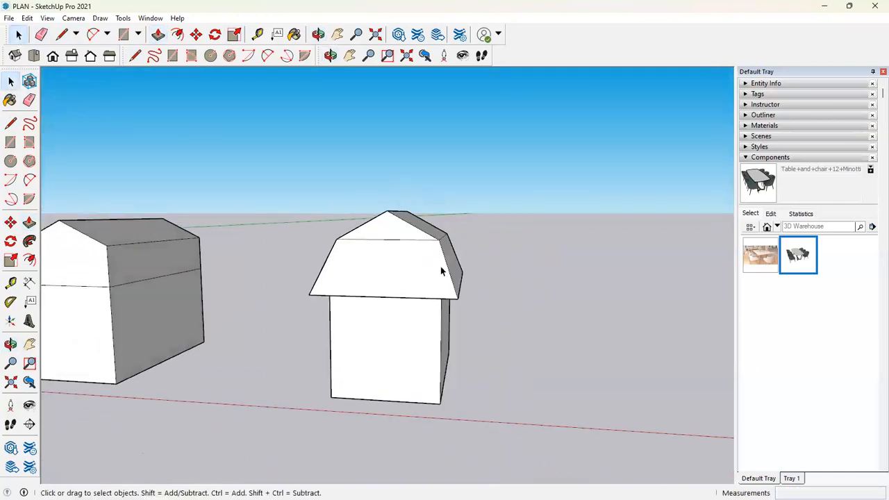
Step: Draw a hexagon with the Circle tool set to 6 sides on the ground between the new barn-style house and the plain box
scroll(466, 271, down, 2)
key(h)
drag(525, 294, 461, 290)
scroll(461, 290, down, 5)
drag(537, 290, 386, 284)
scroll(424, 294, up, 3)
middle_drag(380, 368, 305, 303)
key(h)
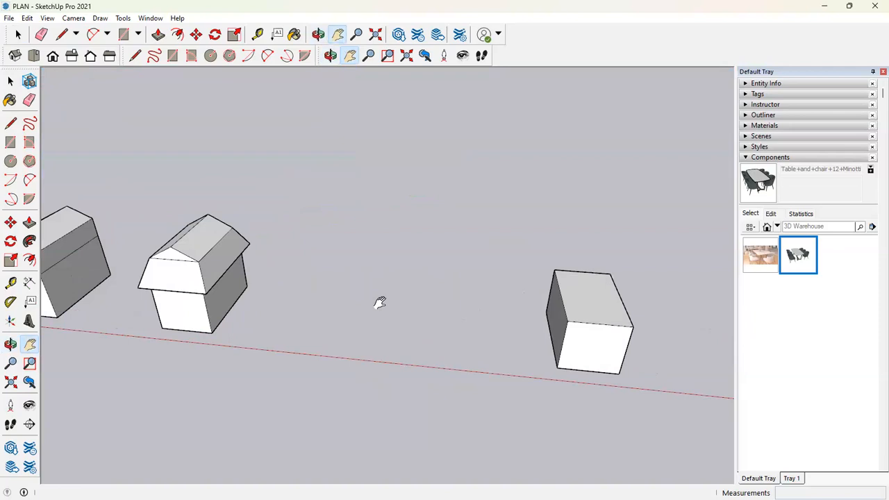
key(space)
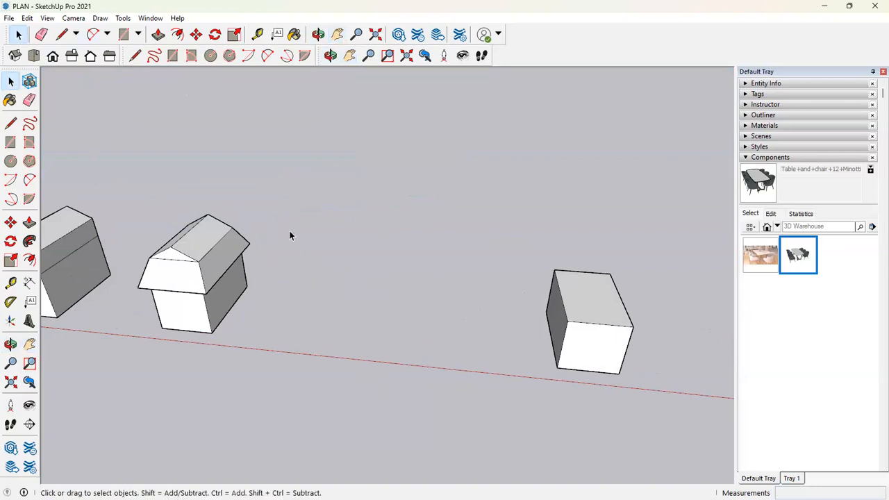
key(c)
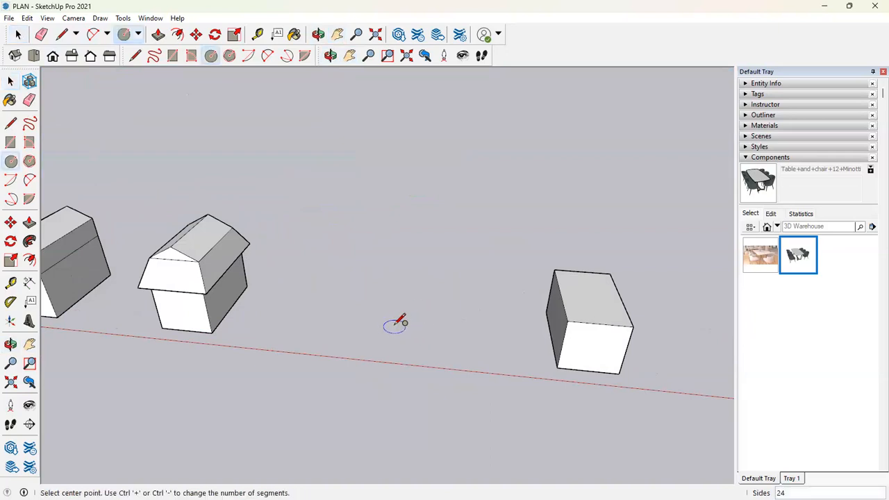
click(395, 327)
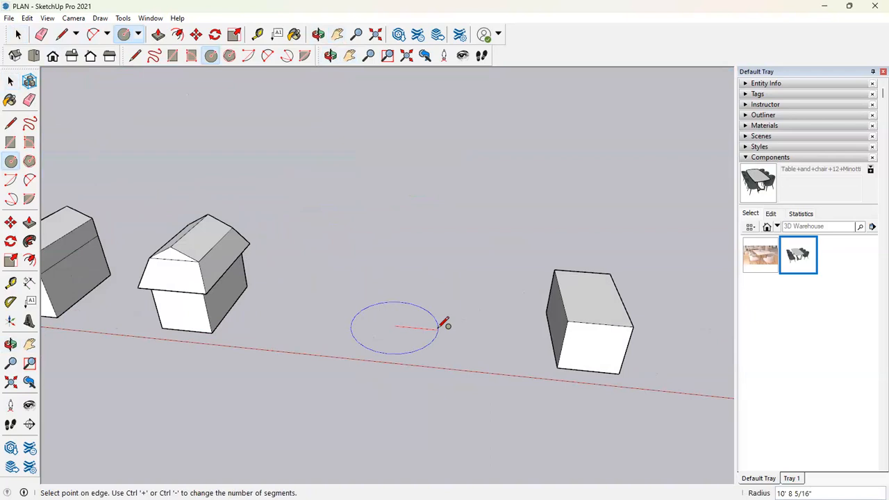
key(Escape)
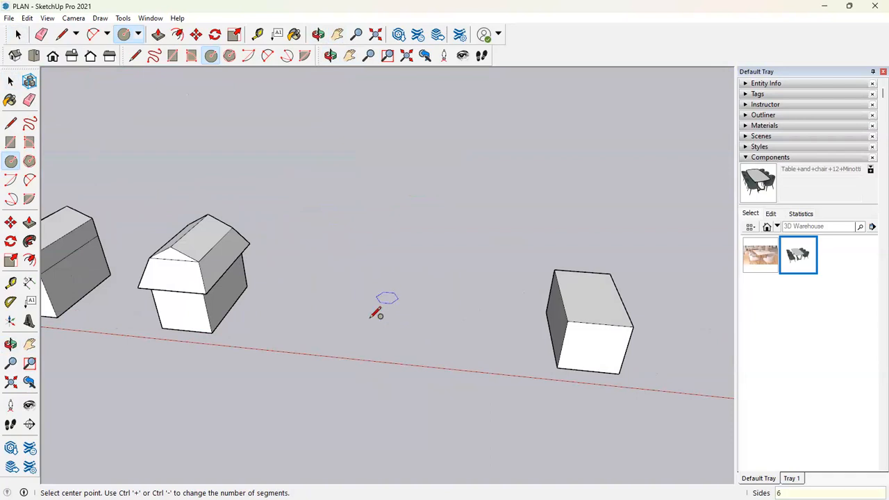
click(386, 321)
scroll(400, 318, up, 2)
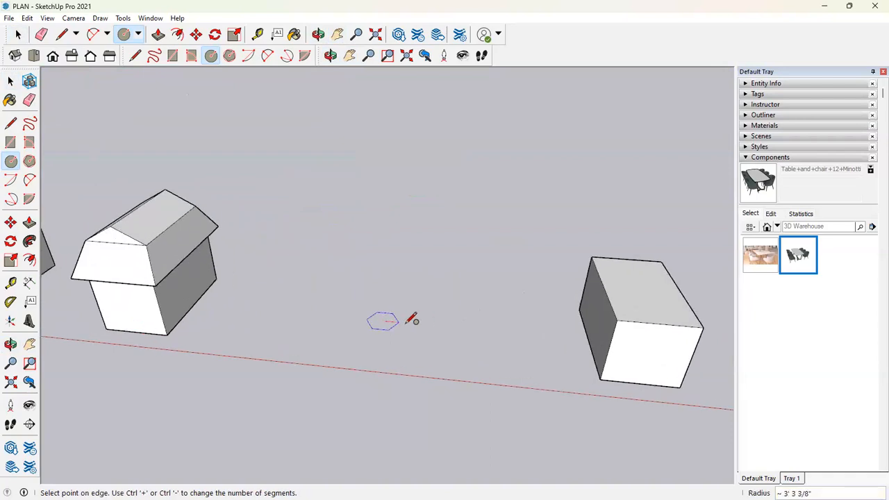
click(432, 323)
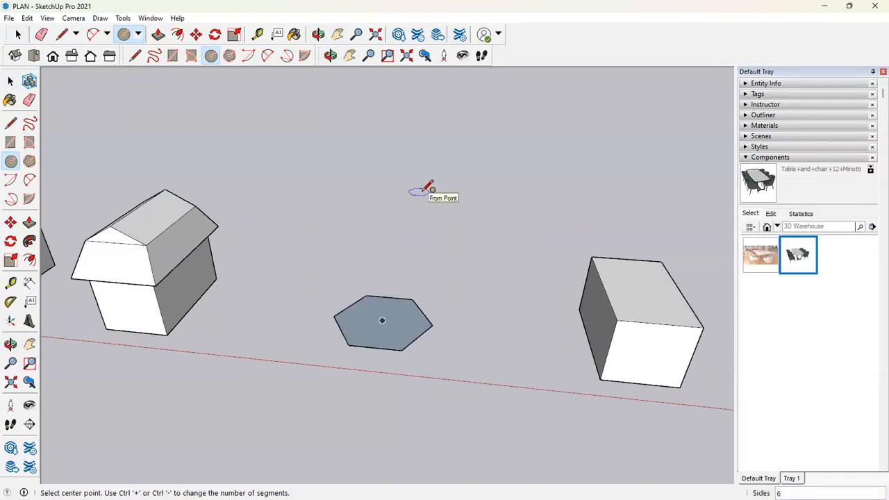
click(418, 201)
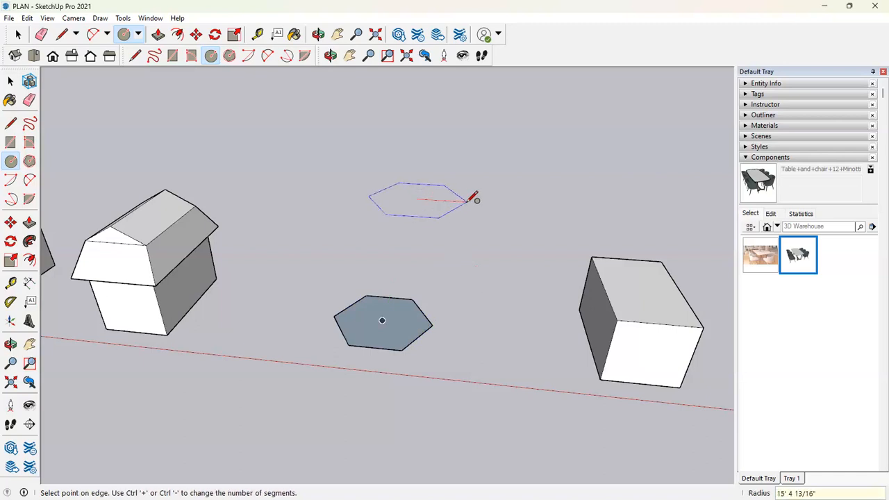
middle_drag(470, 258, 477, 238)
key(Escape)
click(11, 81)
Step: Try to draw a circle with 8 sides on the ground behind the hexagon, and undo the drawn shape
key(c)
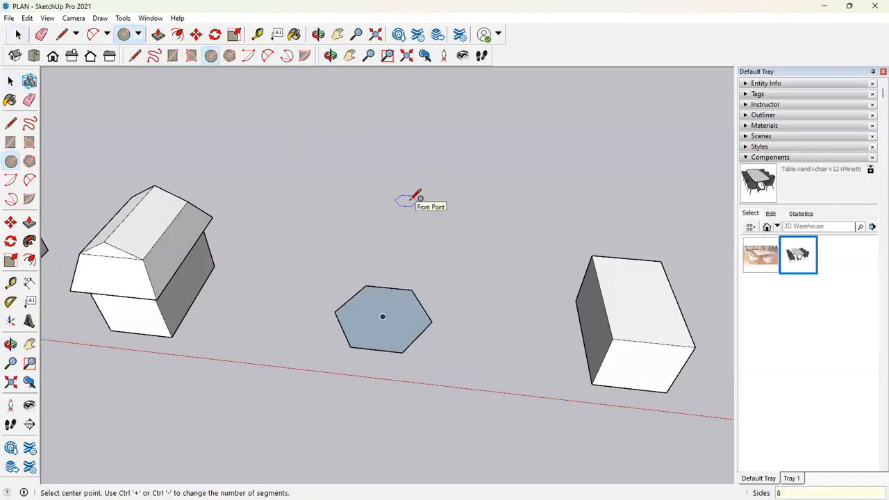
click(407, 201)
click(459, 206)
middle_drag(460, 230, 407, 207)
click(409, 176)
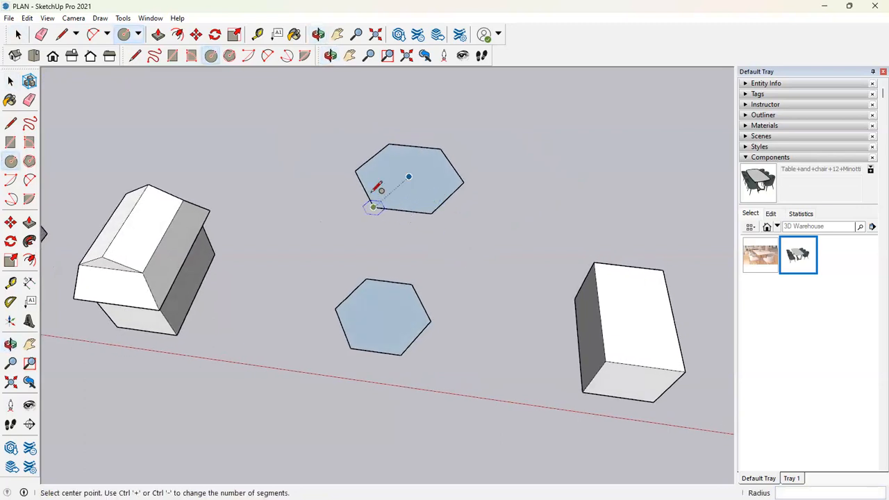
key(Escape)
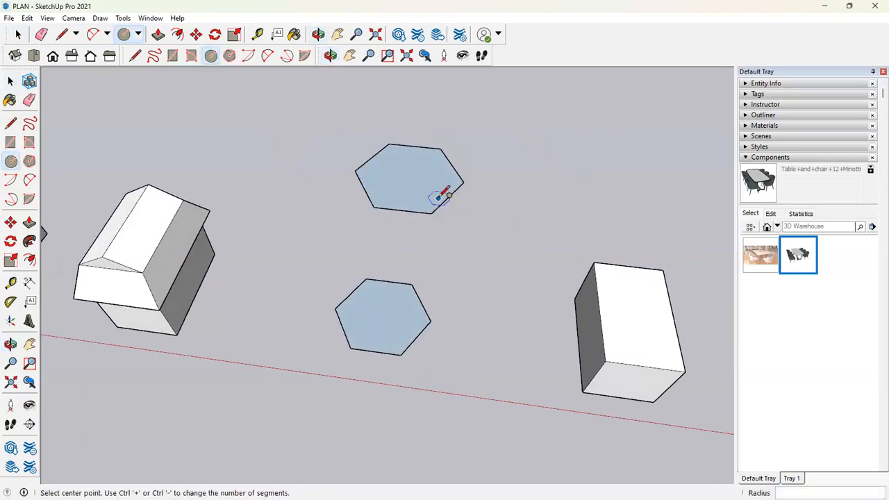
key(ctrl+z)
click(10, 82)
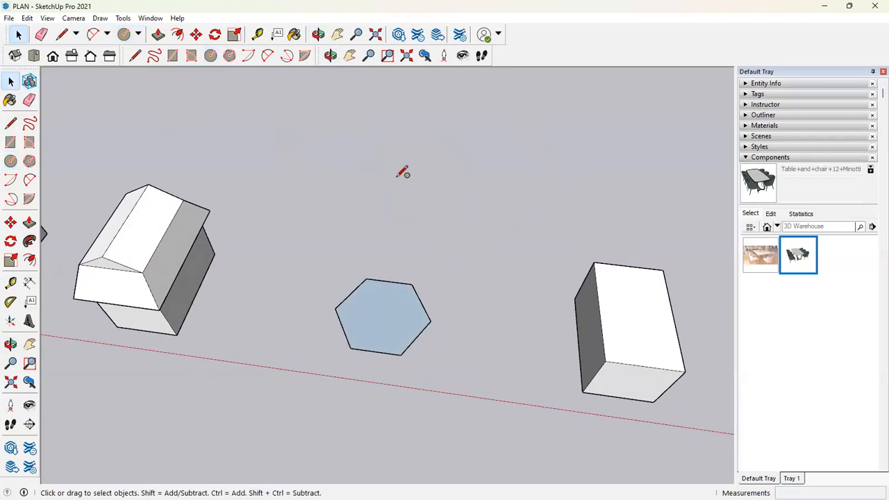
text(c3)
key(Return)
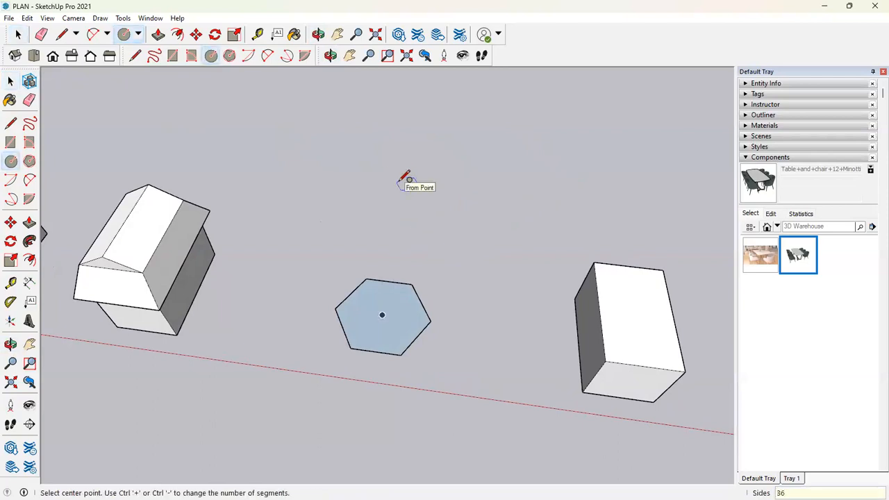
click(380, 177)
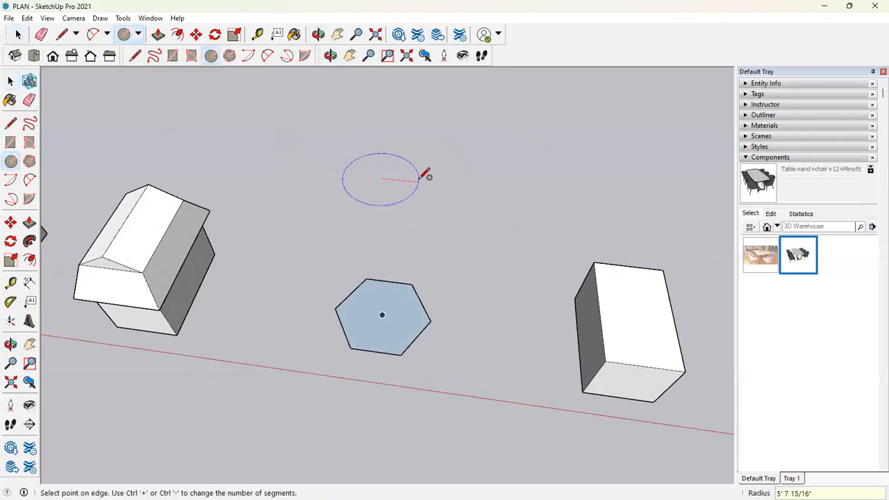
key(Escape)
click(406, 192)
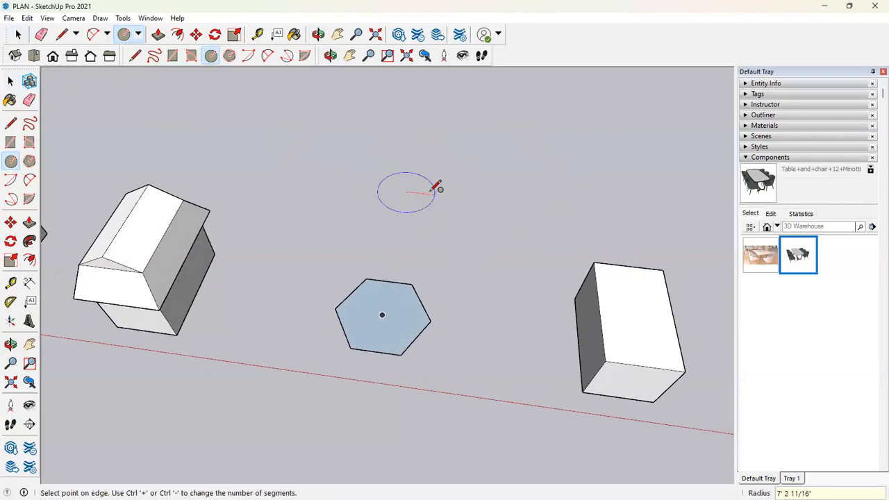
key(Escape)
click(422, 188)
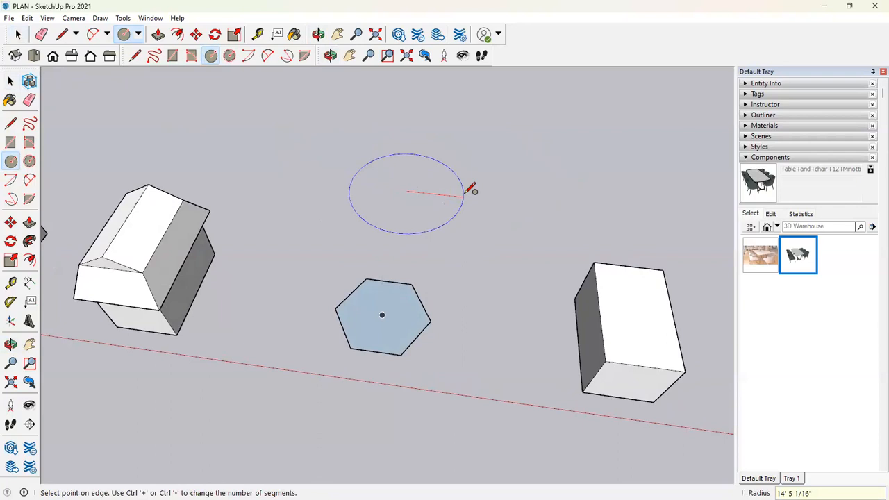
key(Escape)
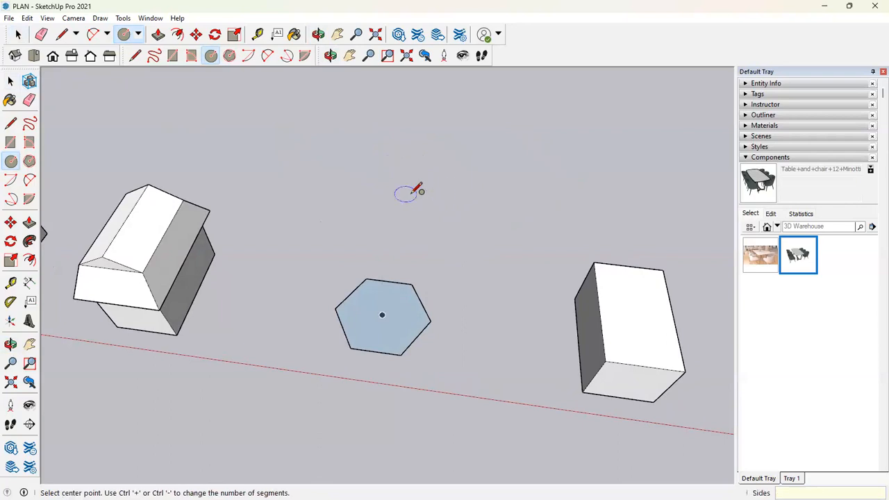
click(409, 194)
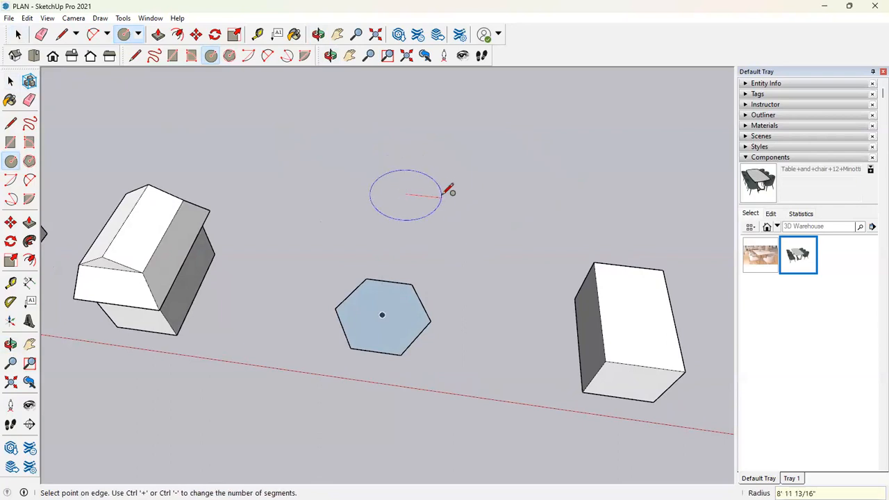
key(Escape)
key(space)
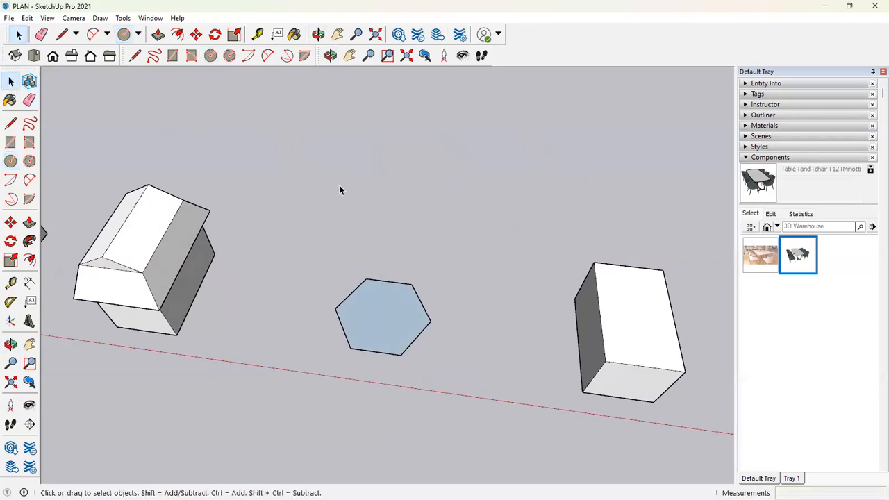
key(c)
click(402, 211)
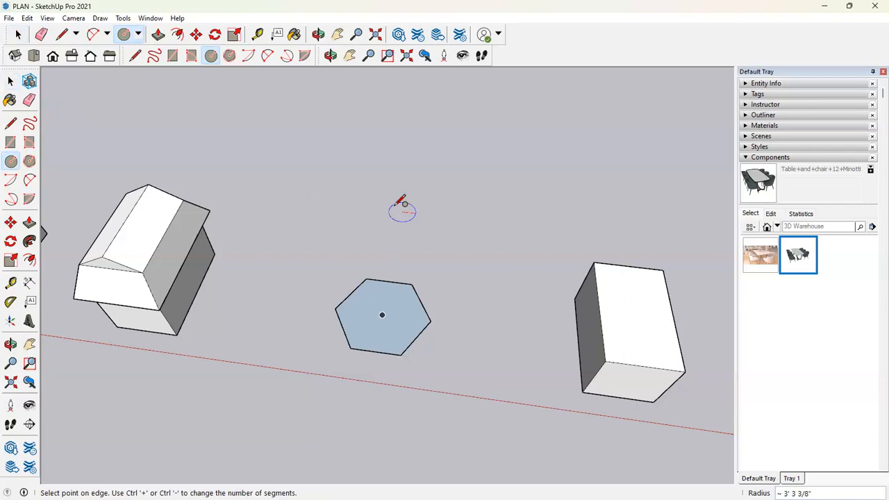
key(Escape)
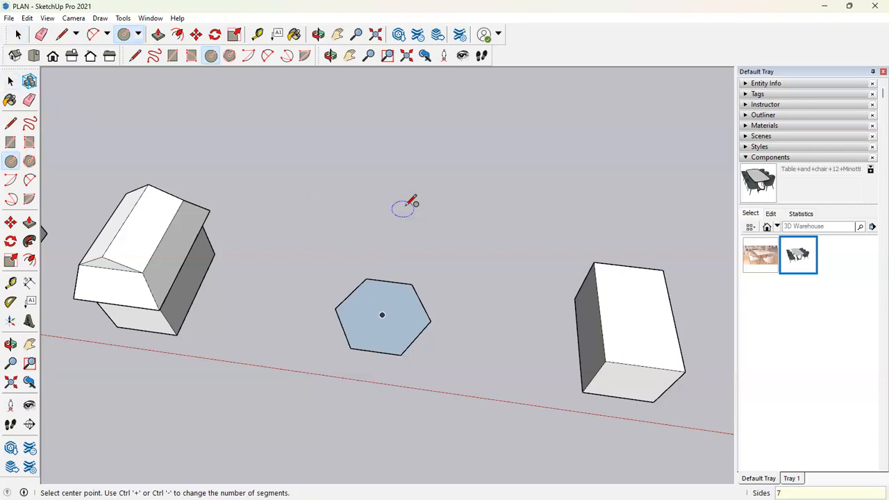
click(404, 207)
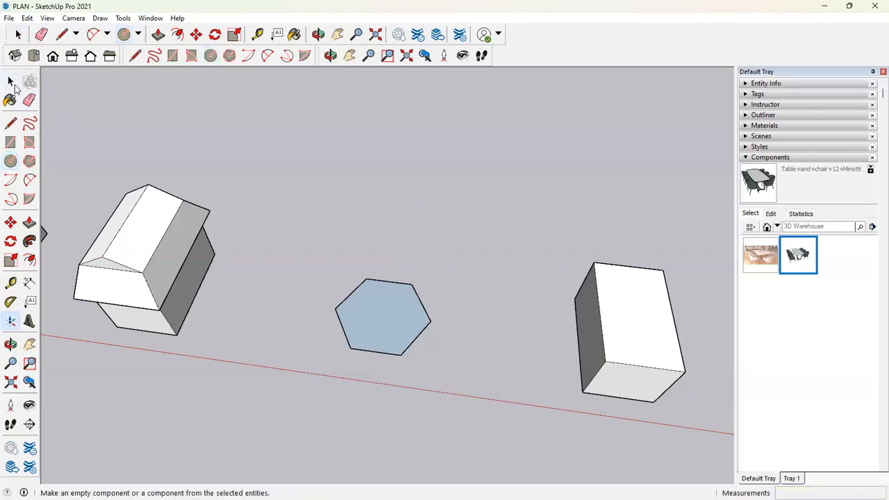
click(10, 82)
key(c)
click(432, 239)
key(Escape)
click(11, 81)
Step: Push/Pull the hexagon on the ground up to the height of the neighbouring plain box
middle_drag(307, 253, 279, 224)
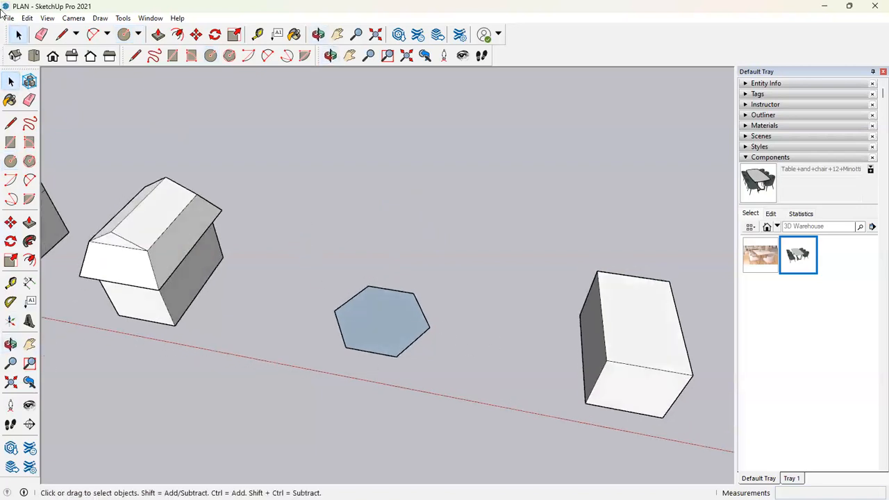
key(p)
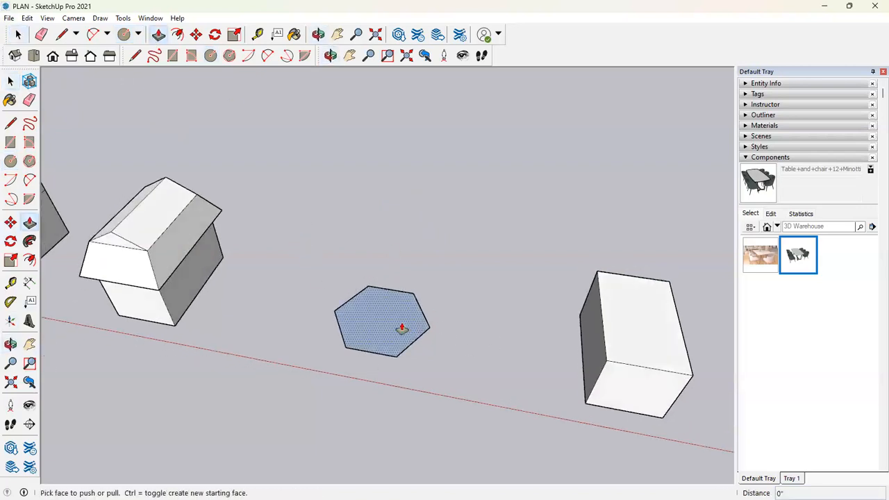
drag(392, 353, 602, 316)
click(601, 313)
mouse_move(387, 272)
middle_down()
mouse_move(364, 266)
mouse_move(377, 282)
middle_up()
scroll(381, 284, up, 2)
scroll(376, 282, up, 2)
key(l)
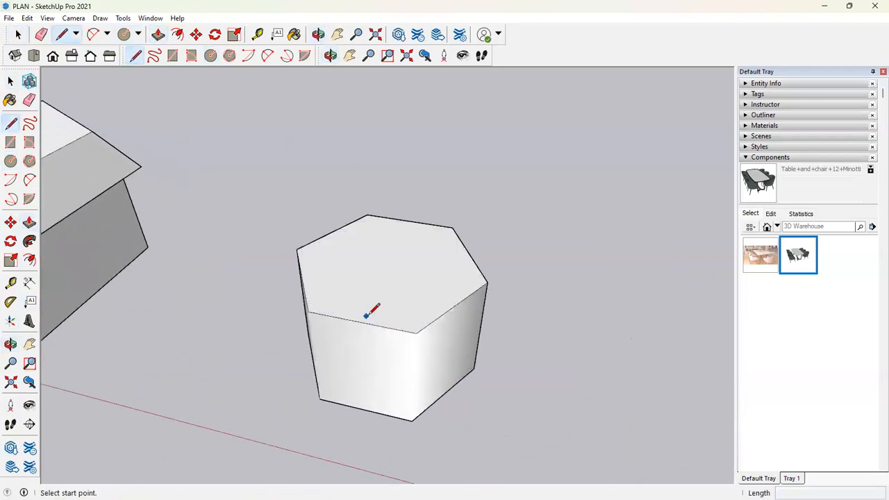
click(361, 321)
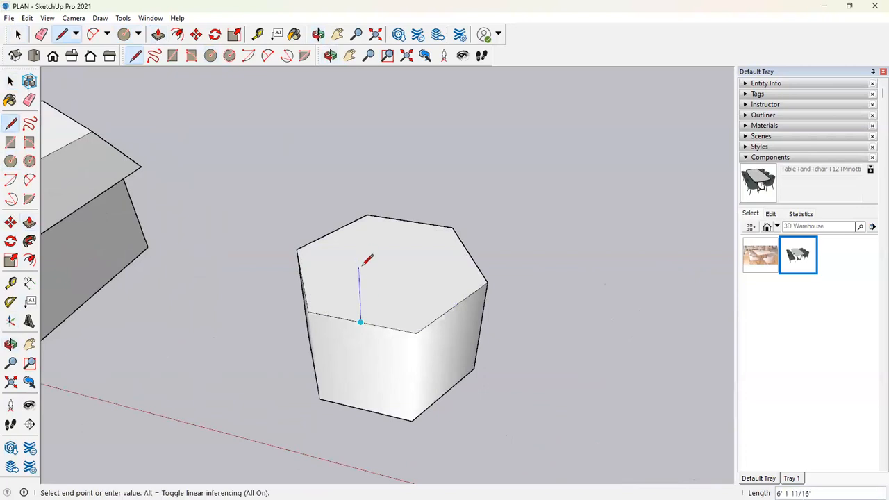
click(359, 268)
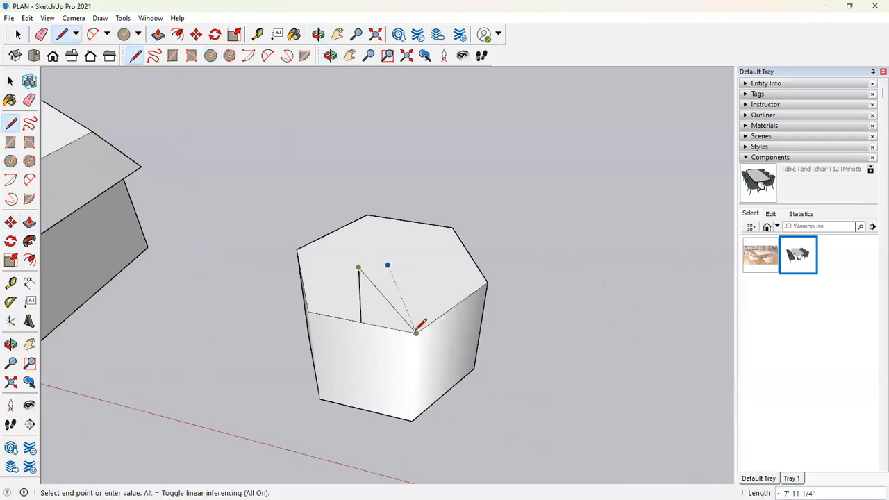
key(Escape)
key(ctrl+z)
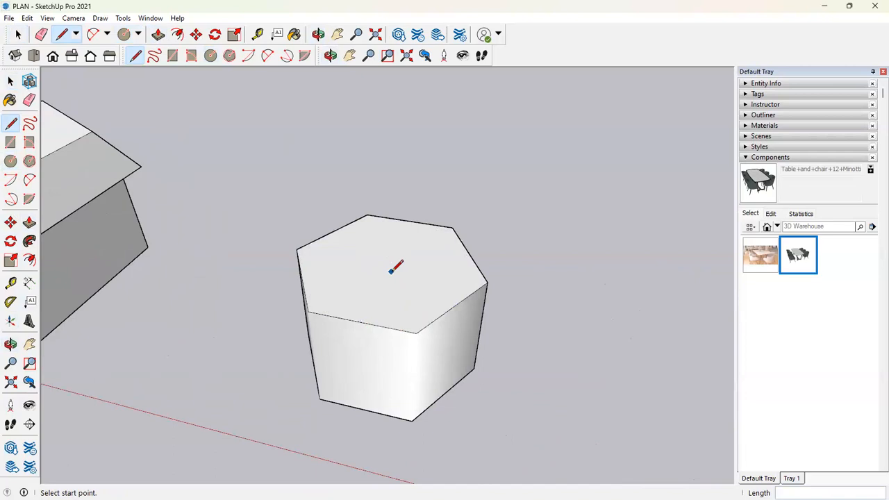
Step: Draw a diagonal across the hexagonal block's top face and a vertical triangle from its midpoint to the midpoint of an outer edge
scroll(392, 271, down, 3)
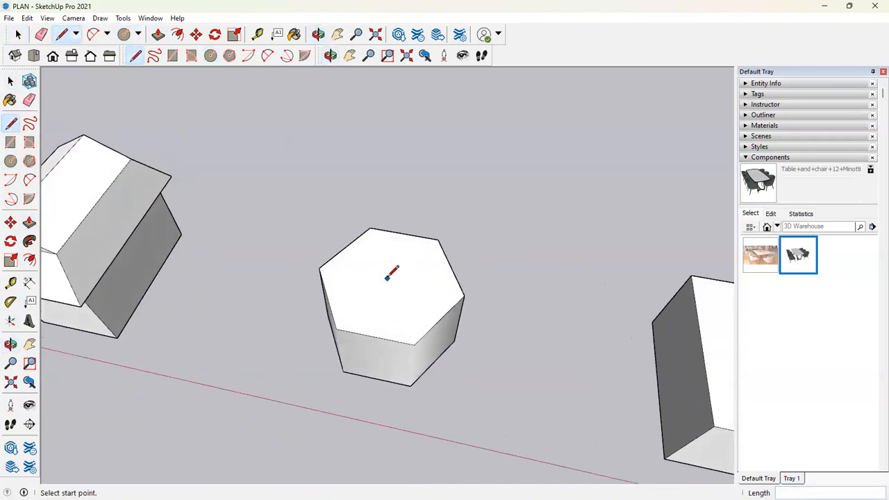
click(464, 295)
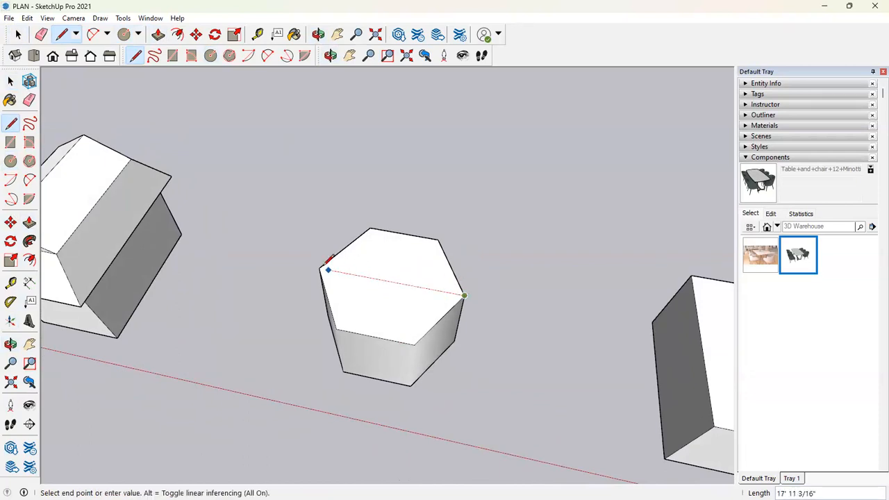
click(320, 268)
click(390, 280)
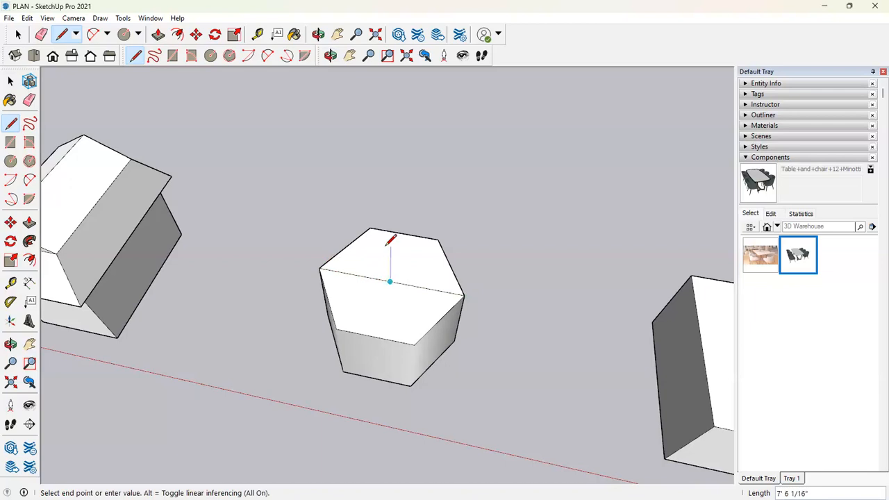
mouse_move(405, 300)
middle_down()
mouse_move(274, 226)
mouse_move(333, 284)
middle_up()
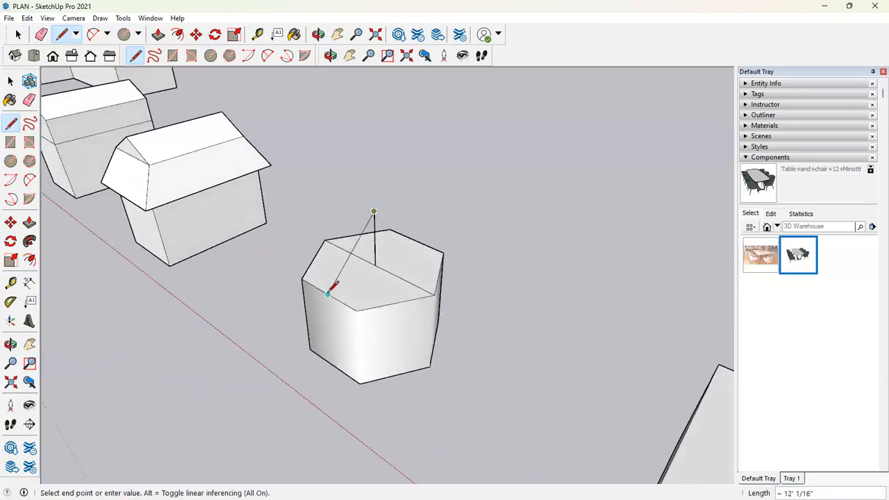
click(328, 294)
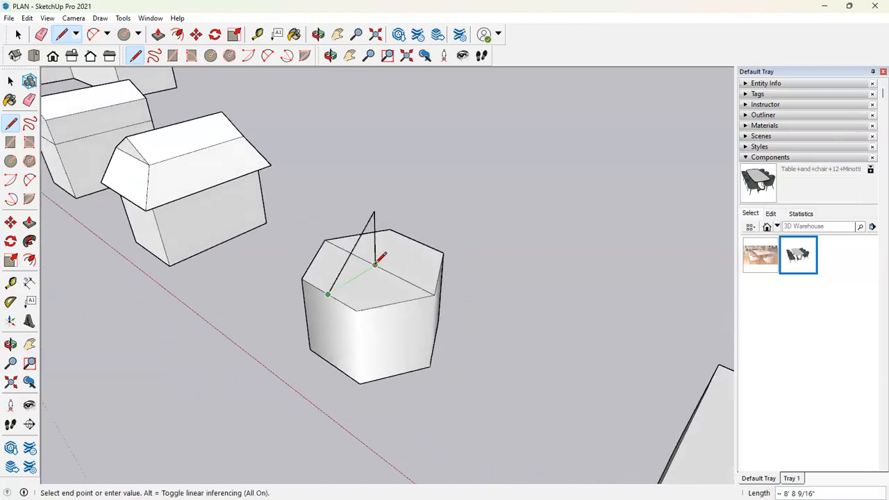
click(376, 264)
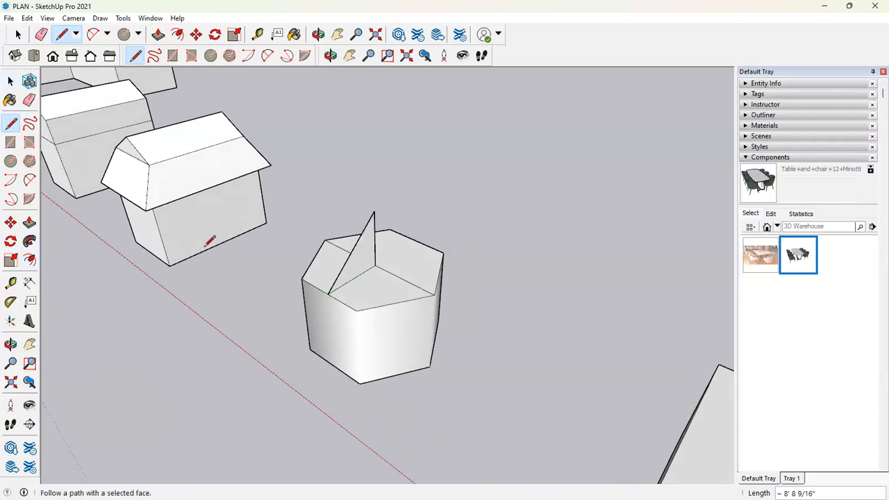
Step: Erase the diagonal on the hexagonal top and sweep the vertical triangle around the top face with Follow Me to form a pointed roof
key(space)
key(e)
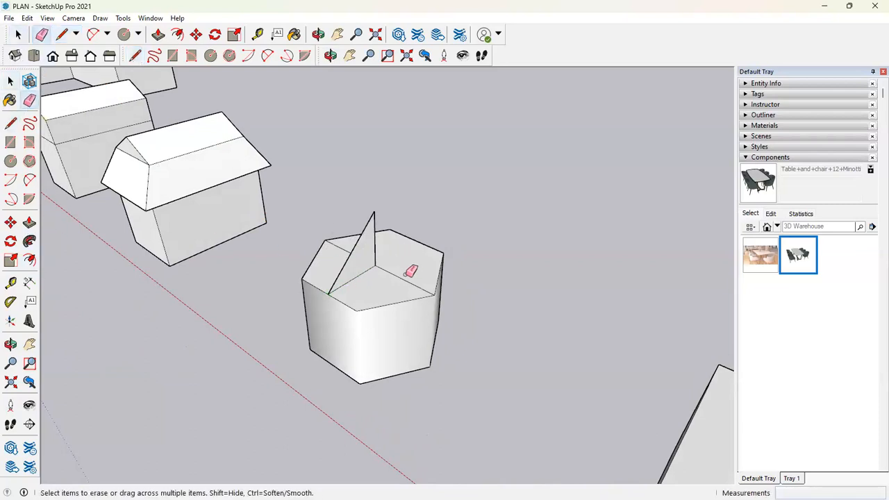
click(10, 81)
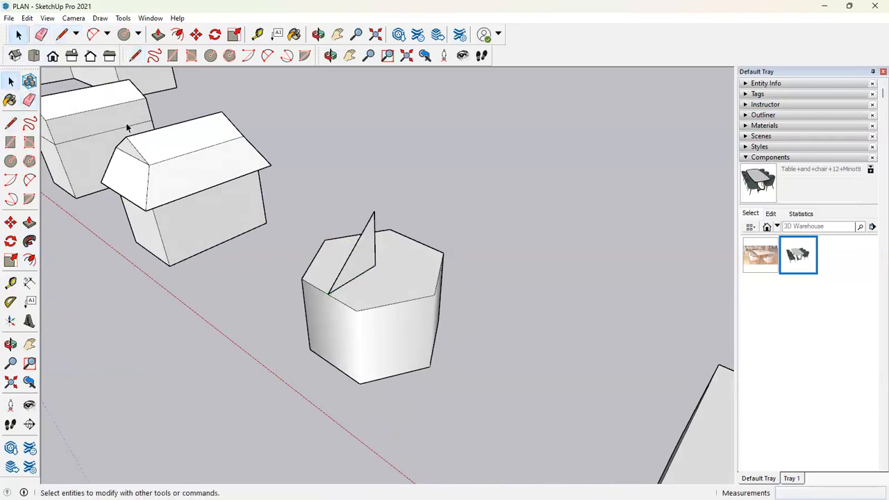
click(29, 241)
click(358, 274)
middle_drag(353, 297, 538, 287)
middle_drag(382, 285, 391, 307)
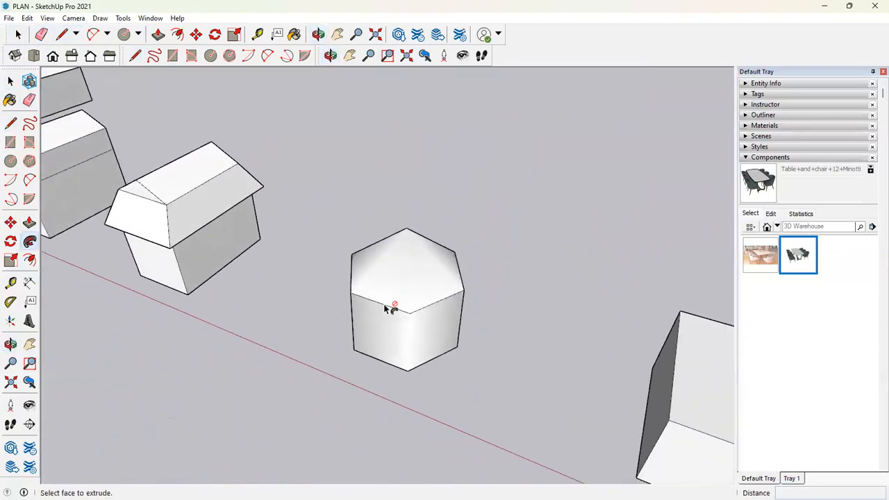
key(space)
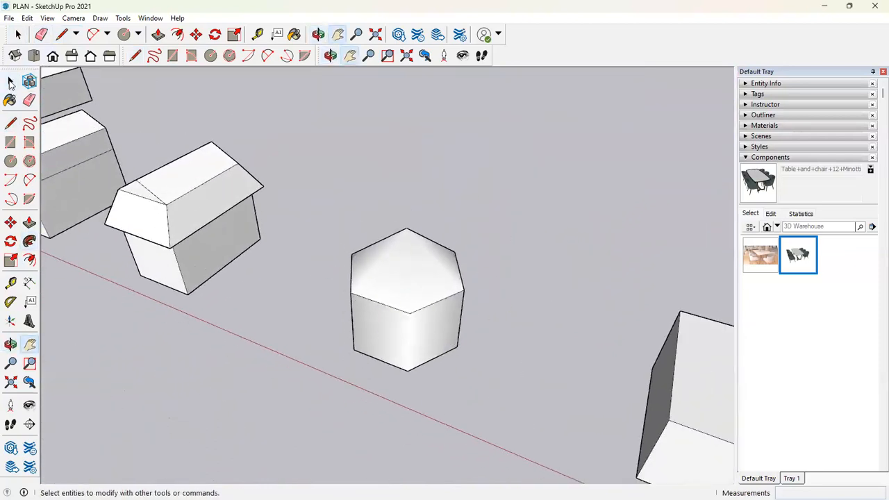
Step: Offset the plain box's top face outward by about 2' 2" to form a roof overhang
middle_drag(327, 224, 489, 317)
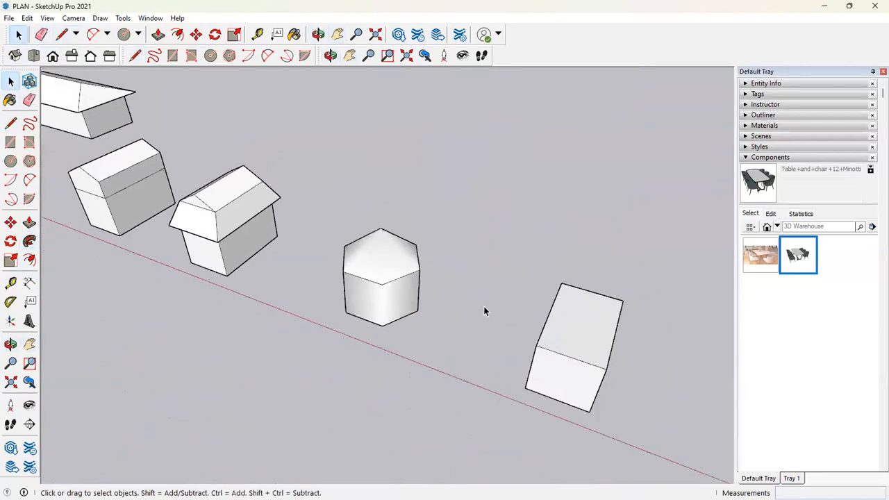
key(h)
drag(513, 298, 303, 254)
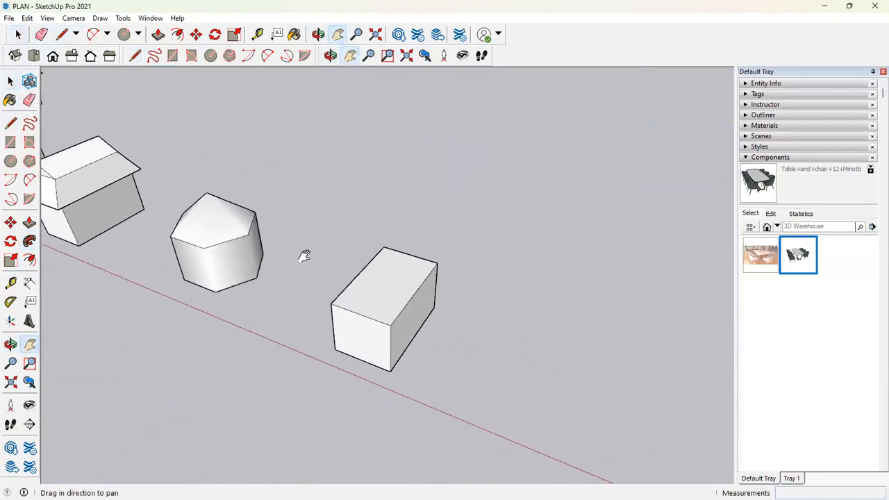
middle_drag(306, 266, 434, 243)
scroll(434, 243, up, 5)
mouse_move(365, 258)
middle_down()
mouse_move(359, 264)
mouse_move(377, 227)
mouse_move(362, 248)
middle_up()
scroll(386, 250, down, 1)
scroll(330, 267, up, 4)
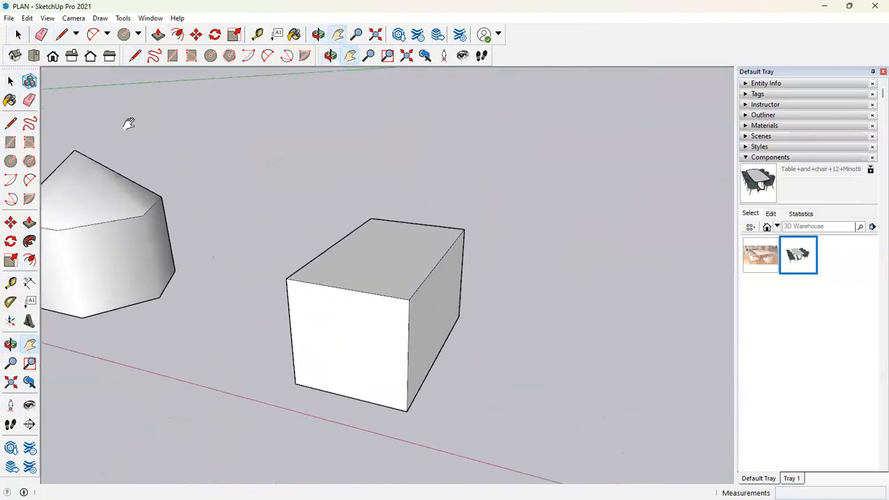
key(space)
middle_drag(503, 313, 501, 270)
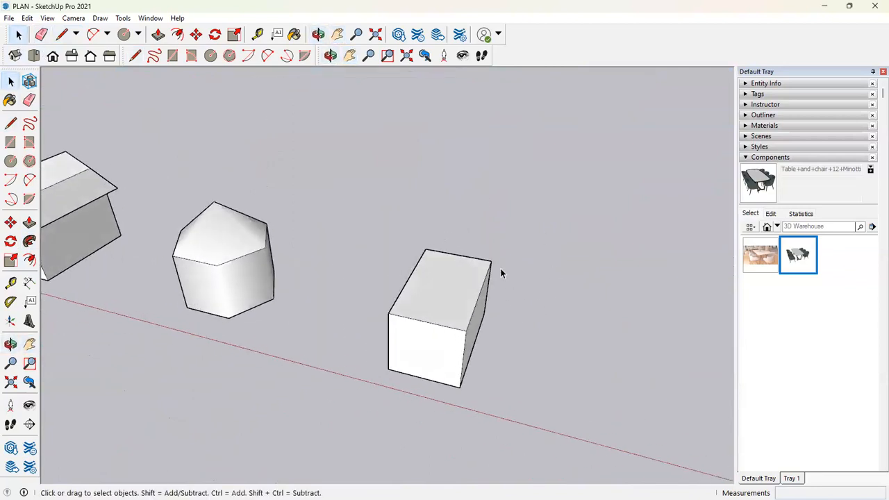
scroll(501, 269, down, 4)
scroll(209, 231, up, 3)
scroll(554, 334, down, 1)
scroll(604, 322, up, 5)
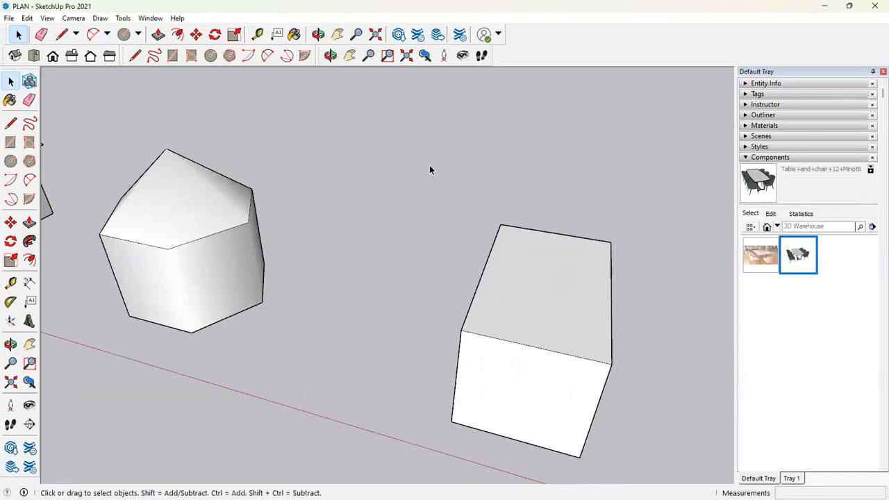
click(177, 34)
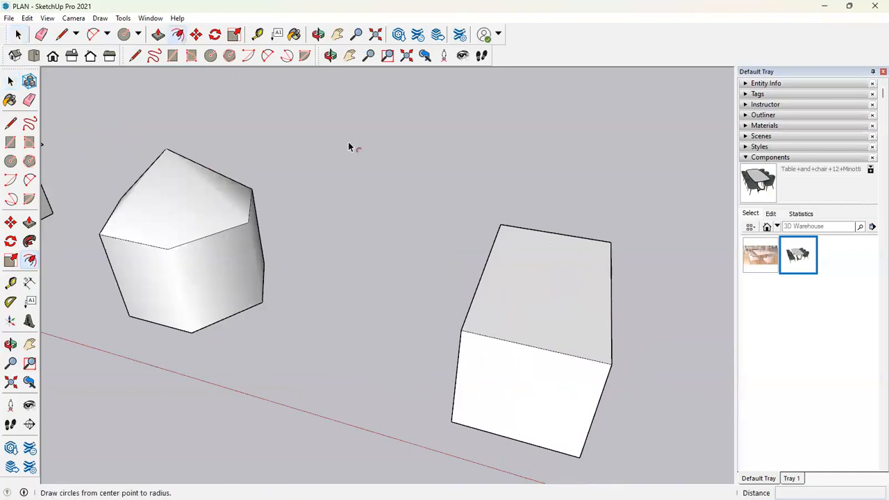
click(604, 304)
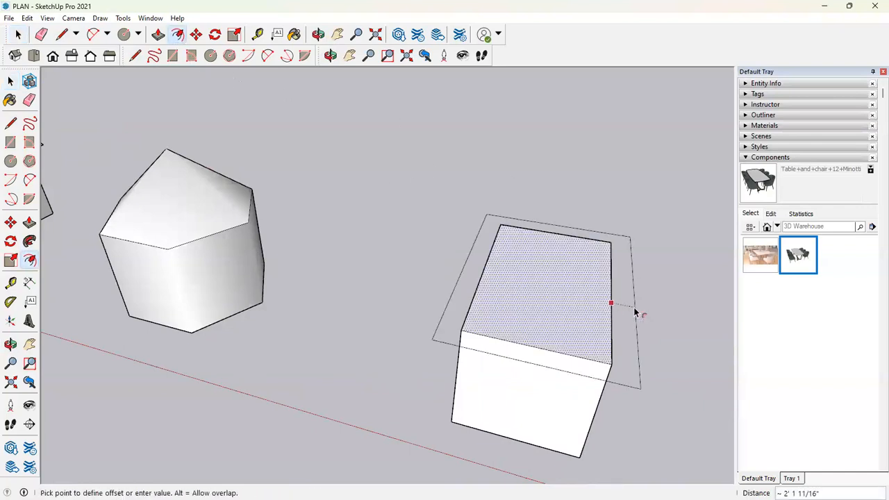
click(636, 313)
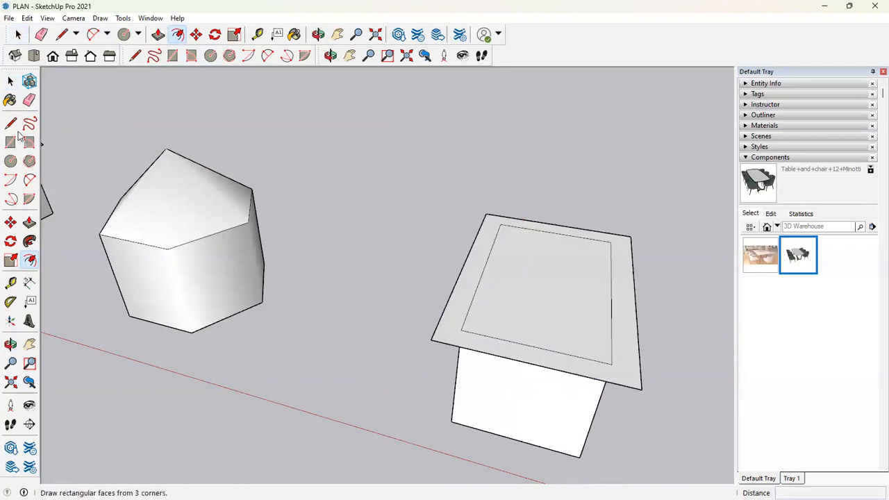
Step: Push/Pull the overhang border around the plain box's top up about 2' 9"
click(29, 222)
click(488, 344)
click(517, 312)
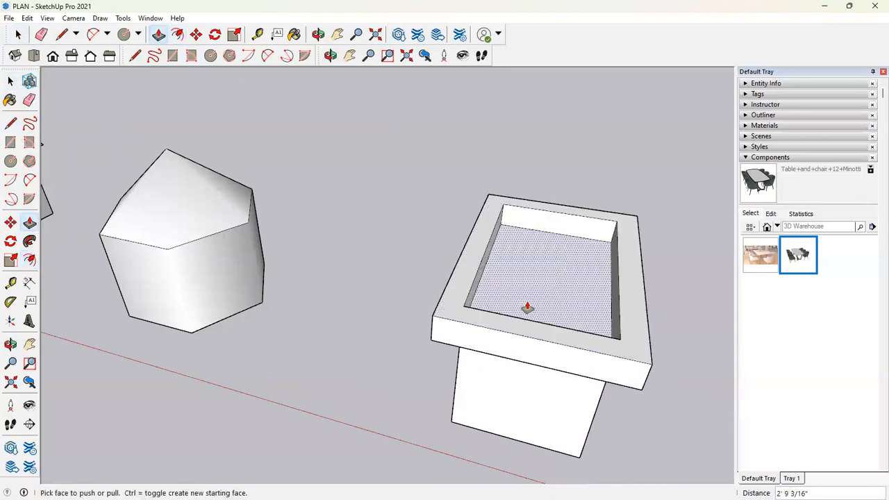
Step: Cap the recess inside the raised border with a rectangle between opposite inner corners and a line joining its long sides' midpoints
key(r)
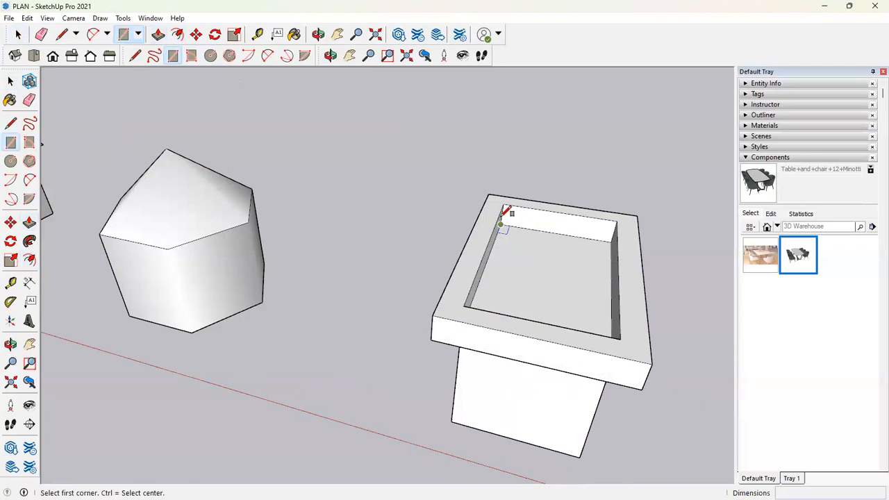
click(503, 205)
click(620, 332)
key(e)
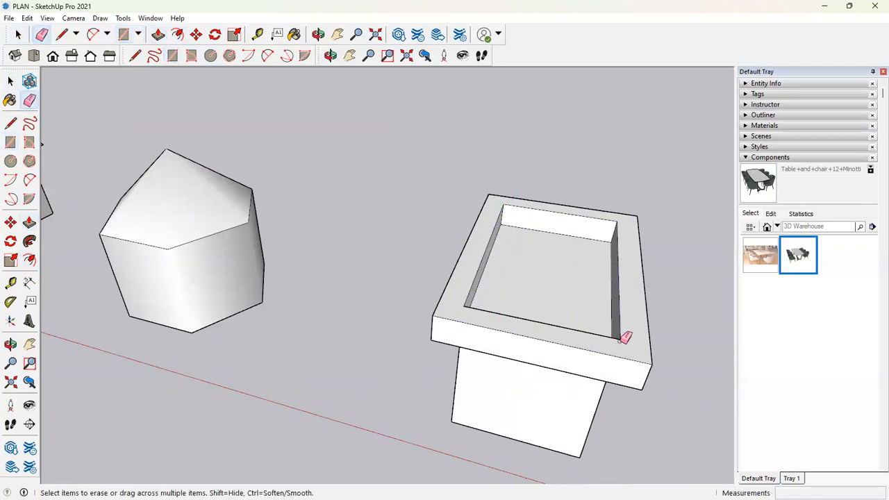
key(r)
click(621, 338)
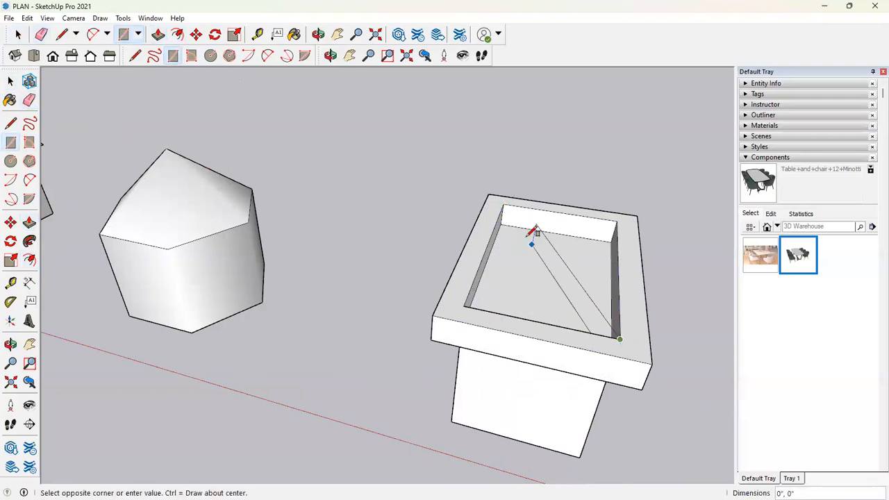
click(504, 205)
mouse_move(504, 205)
middle_down()
mouse_move(469, 261)
mouse_move(507, 233)
middle_up()
click(522, 221)
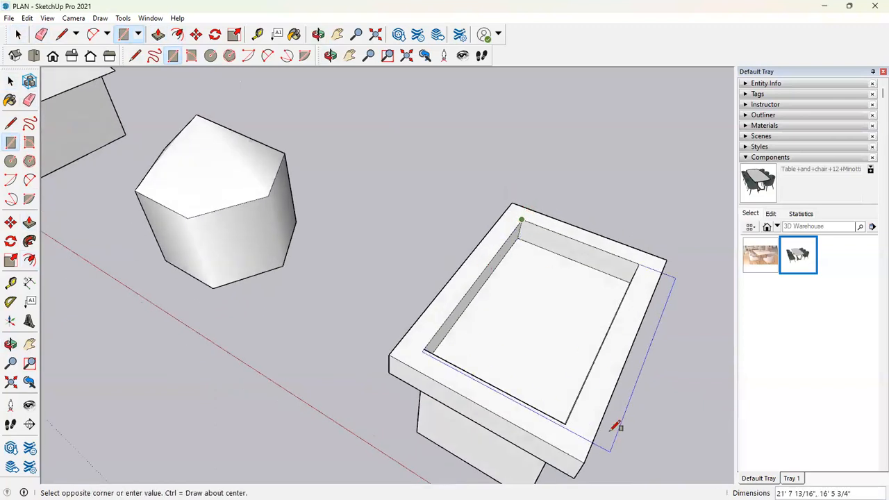
click(566, 422)
key(l)
click(608, 334)
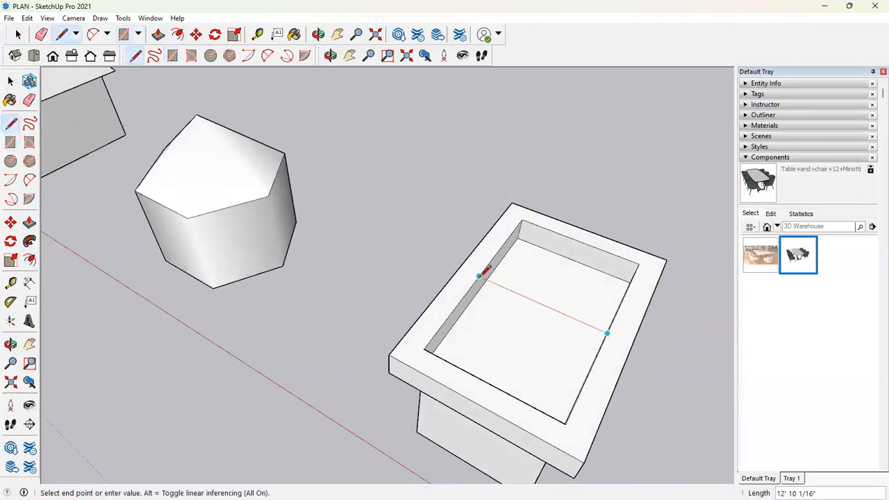
click(479, 276)
Step: Erase the line across the capped top and the inner rectangle's edges to leave a single face
key(e)
mouse_move(476, 282)
mouse_down()
mouse_move(466, 297)
mouse_move(499, 284)
mouse_up()
click(499, 285)
click(482, 380)
click(576, 408)
click(609, 253)
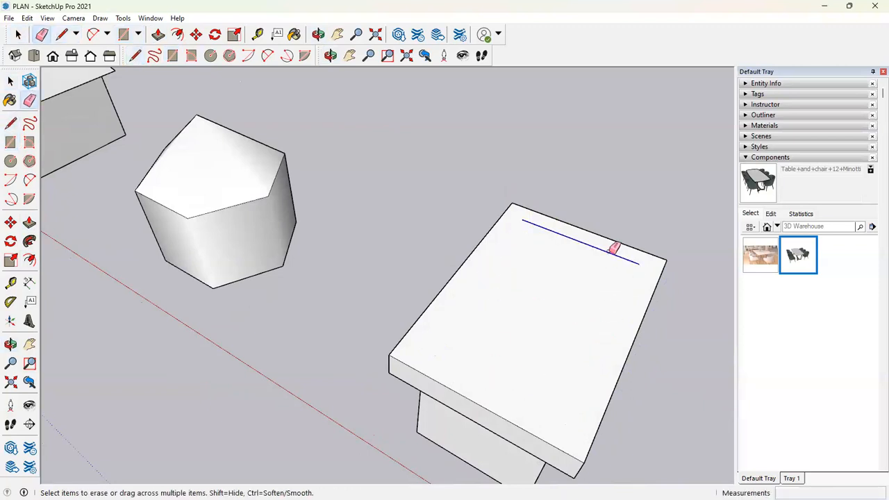
Step: Push/Pull the merged top face upward to thicken the overhanging roof block
click(29, 223)
click(530, 314)
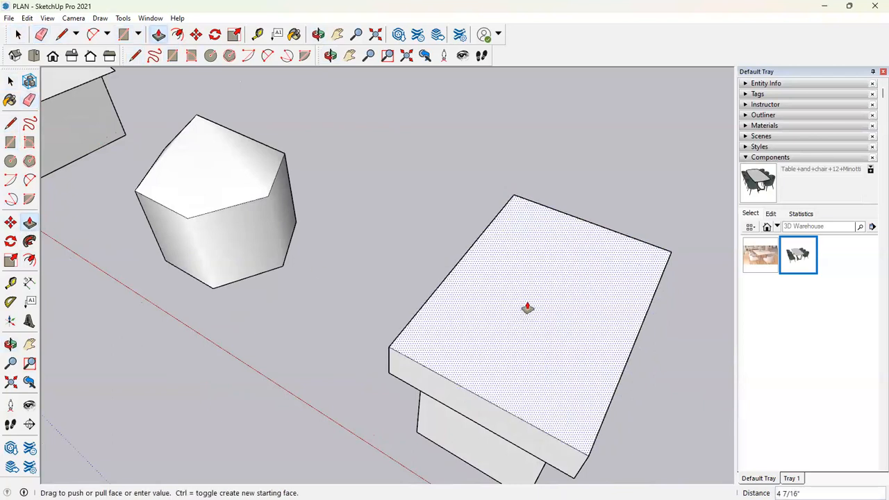
middle_drag(532, 291, 454, 317)
Step: Scale the roof block's top face inward so that its sides slope
key(s)
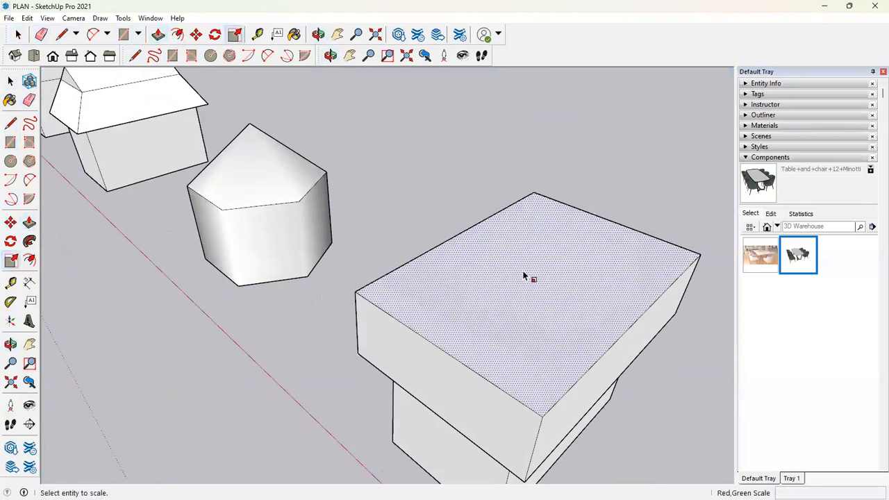
click(524, 275)
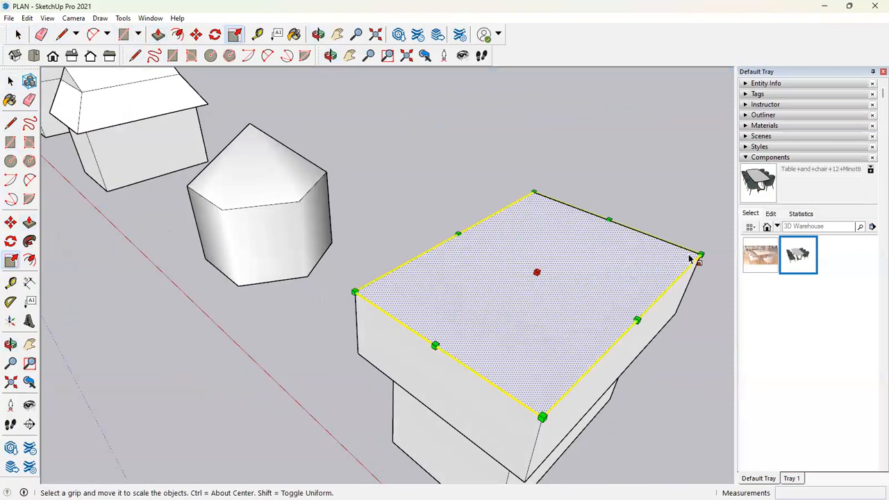
drag(701, 255, 649, 260)
middle_drag(508, 307, 546, 258)
scroll(515, 257, up, 1)
Step: Draw a vertical gable triangle on the top face's front edge, peaking above the edge's midpoint, and erase its centre line
key(l)
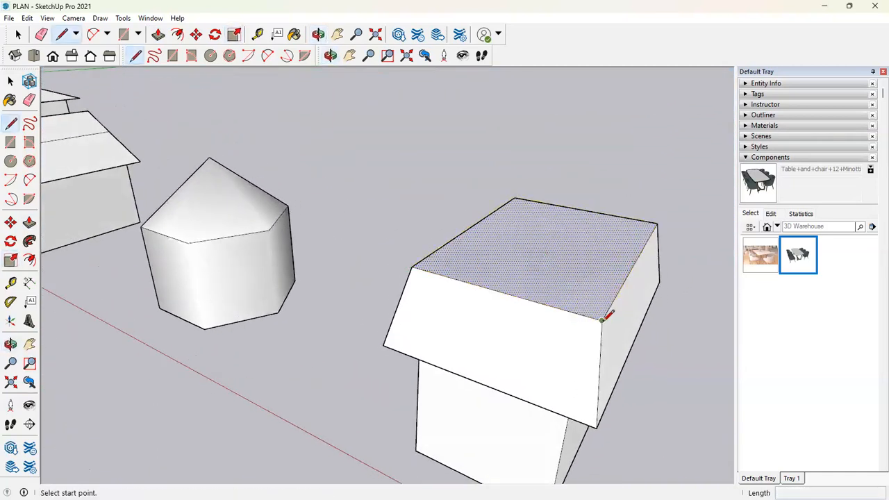
click(602, 320)
key(Escape)
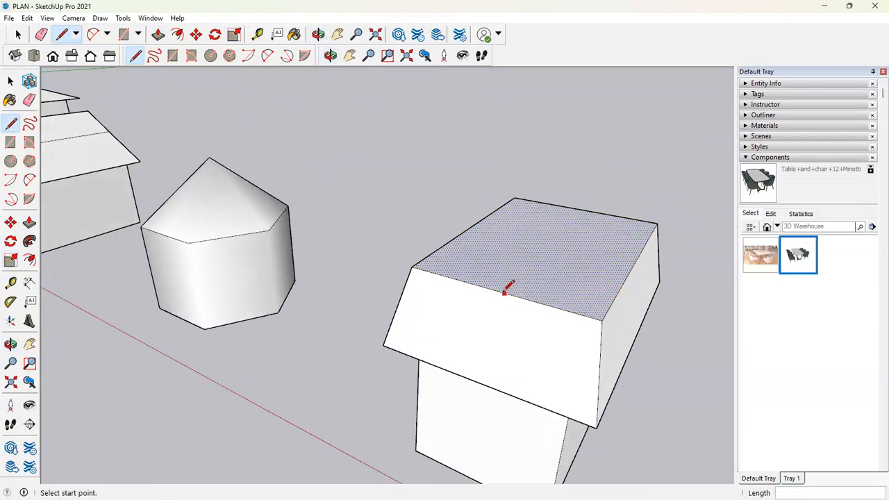
click(498, 291)
click(503, 237)
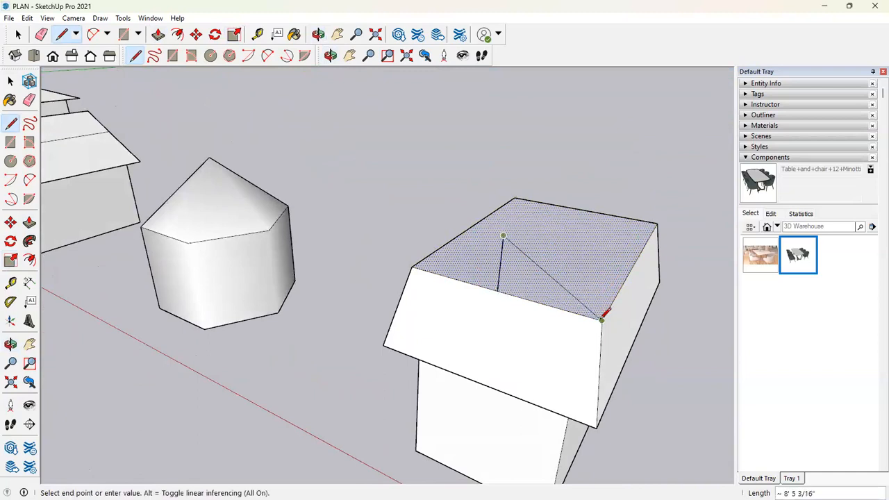
click(602, 320)
click(503, 237)
click(413, 266)
key(e)
drag(508, 265, 494, 287)
middle_drag(495, 286, 528, 237)
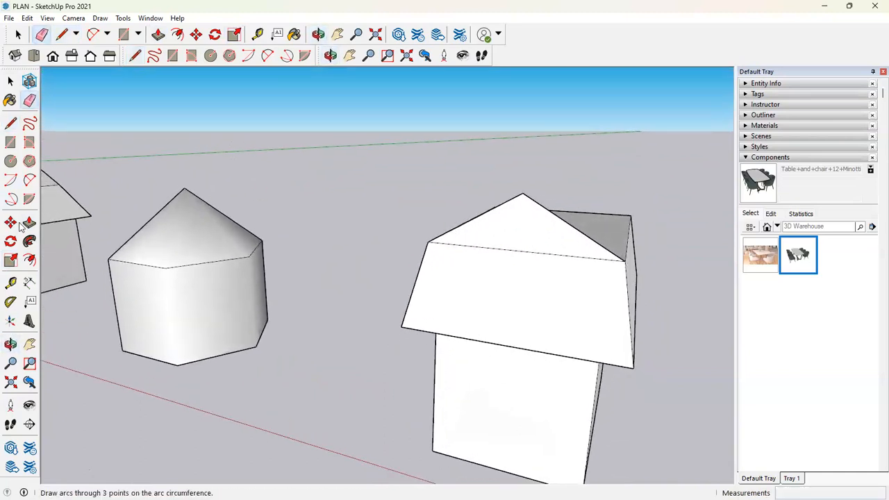
Step: Offset the gable triangle's outline inward by about 6"
click(30, 260)
scroll(539, 219, up, 2)
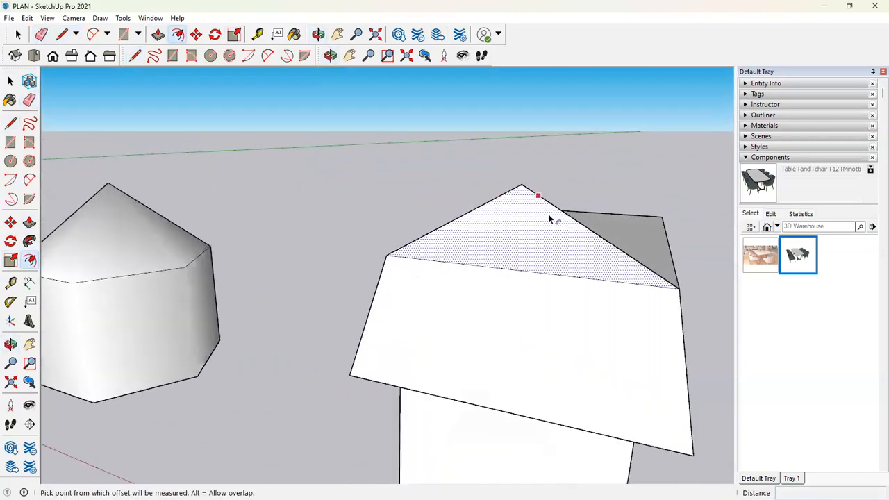
click(555, 214)
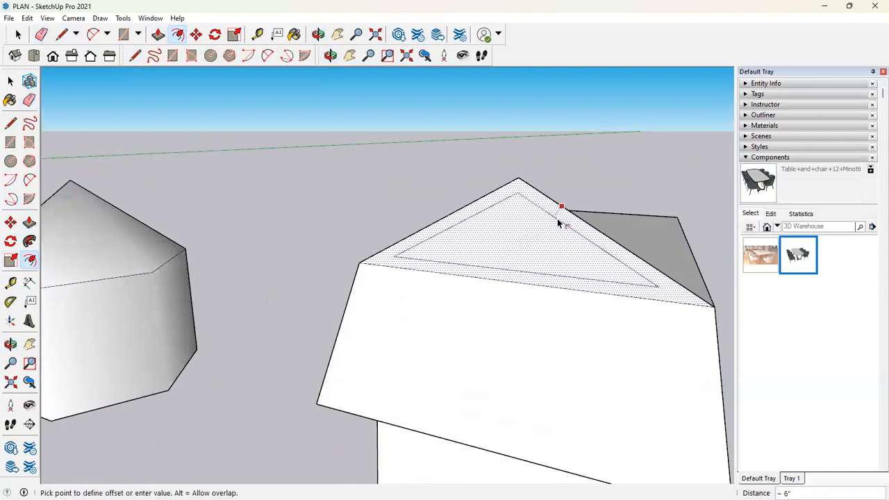
click(557, 218)
middle_drag(572, 282, 530, 294)
scroll(605, 340, down, 5)
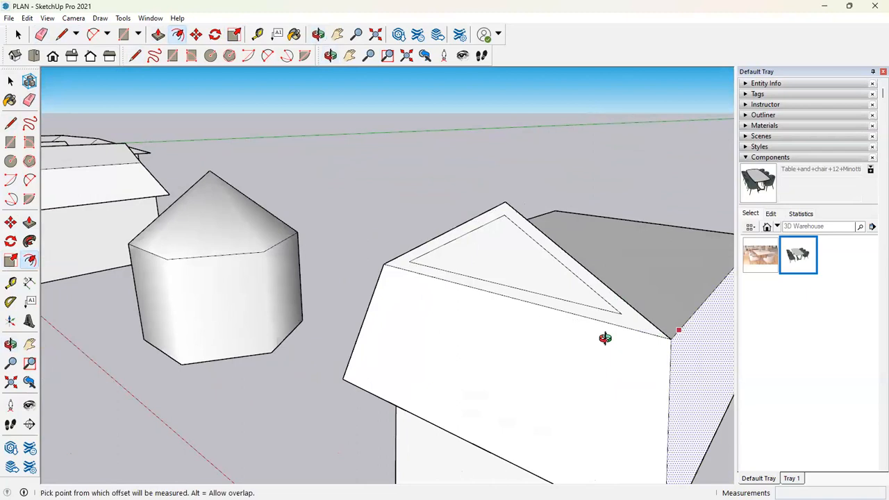
scroll(608, 359, down, 1)
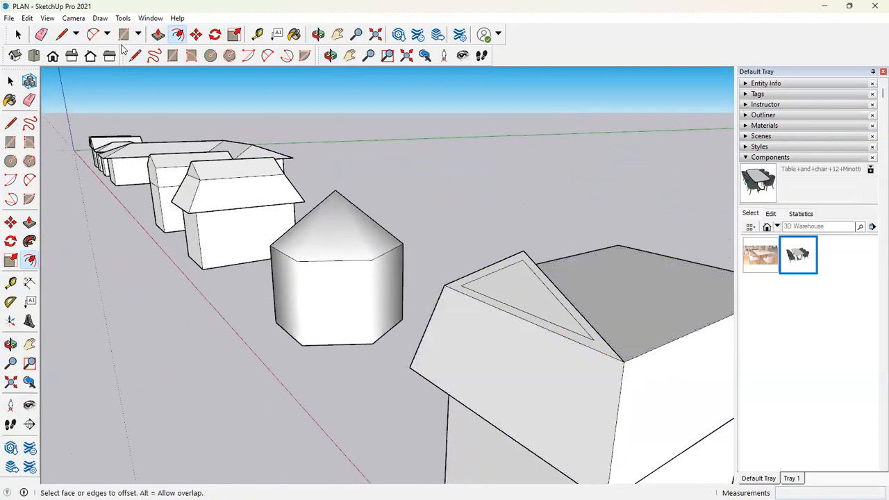
Step: Push/Pull the gable's outer frame back to the far edge of the roof block and recess the inner triangle about 7 5/16"
click(158, 34)
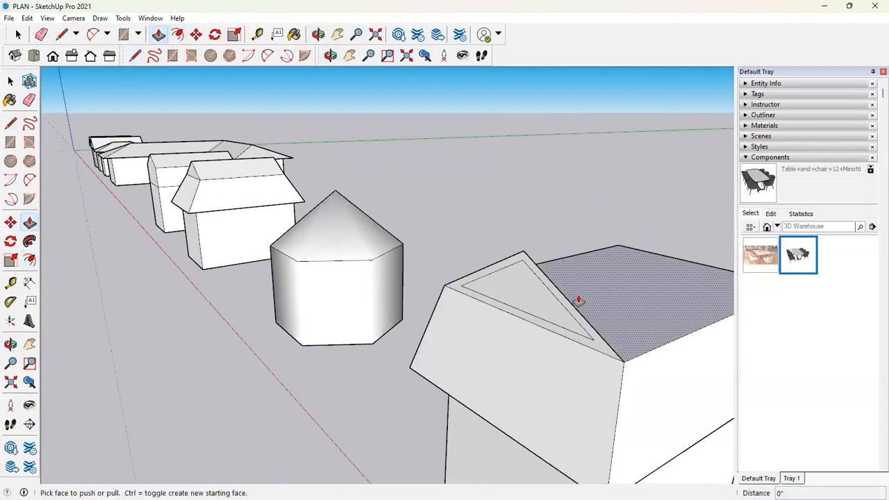
click(595, 339)
middle_drag(725, 308, 605, 292)
click(727, 288)
click(559, 304)
click(560, 306)
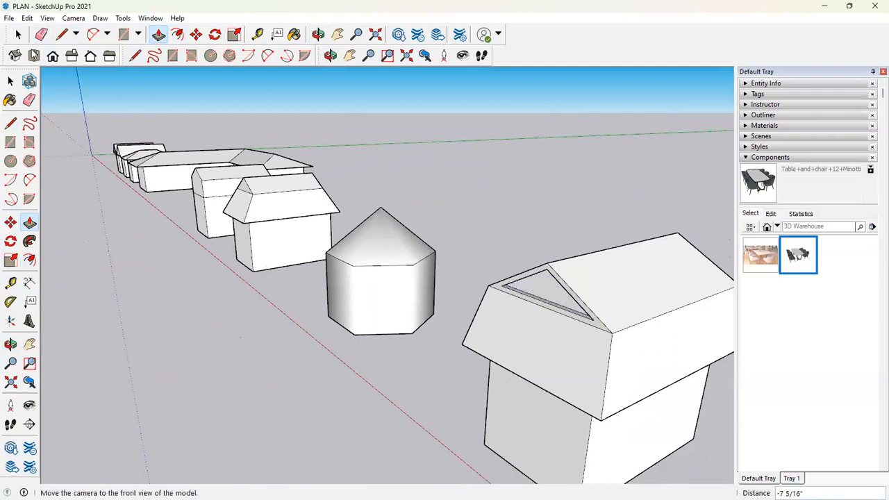
Step: Look over the row of houses and compare their roof shapes
click(18, 34)
scroll(252, 202, up, 5)
click(251, 201)
scroll(278, 203, down, 10)
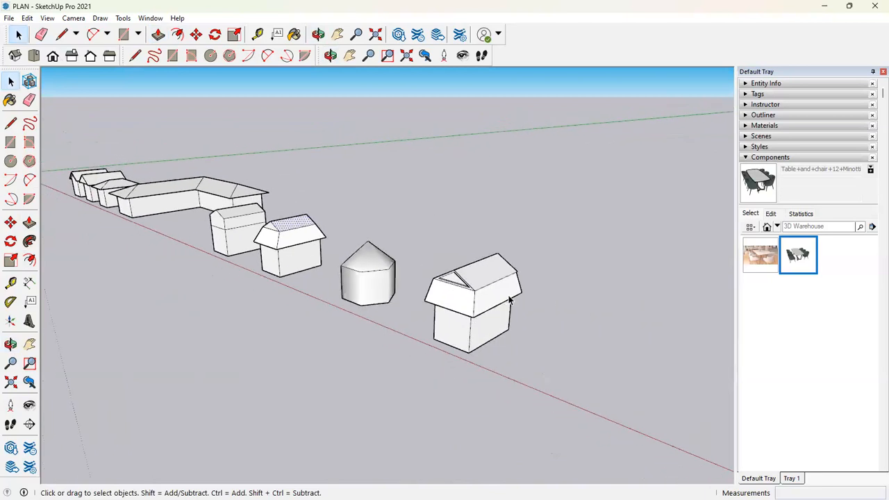
scroll(487, 278, up, 3)
scroll(213, 255, up, 2)
scroll(239, 194, down, 5)
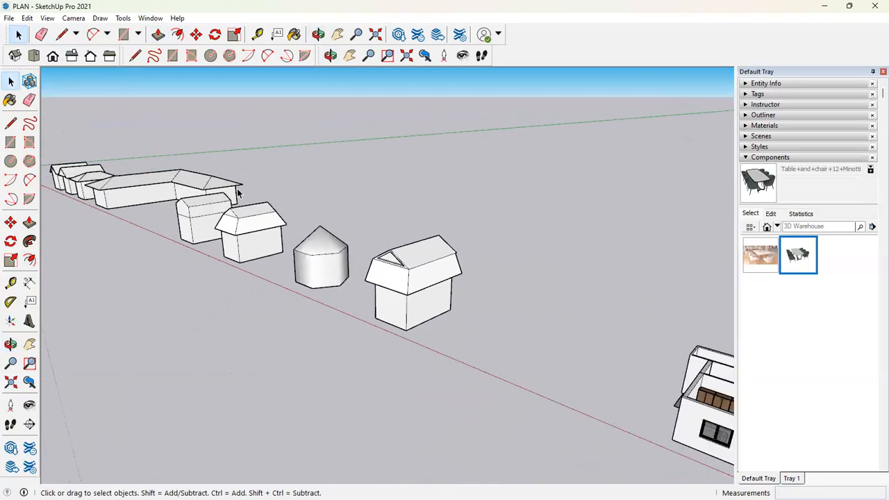
Step: Try to move the ridge edge of the raised gable roof upward on the house beside the L-shaped building
scroll(238, 193, up, 5)
key(m)
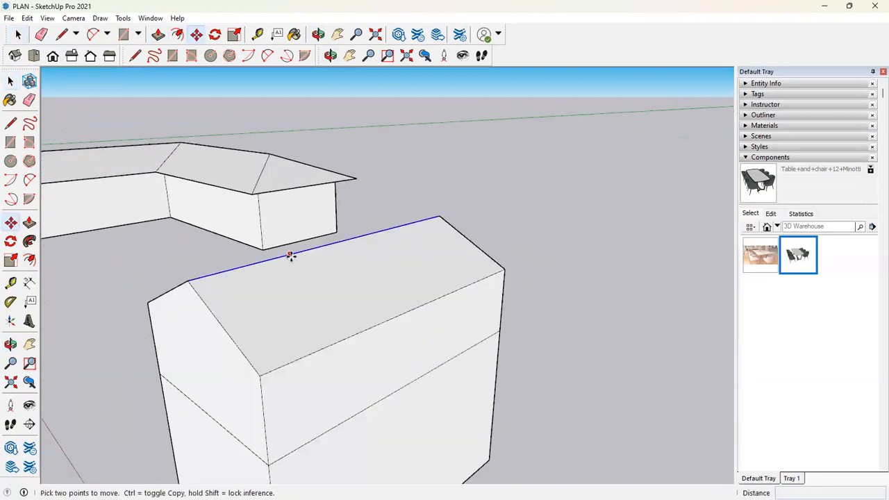
click(290, 257)
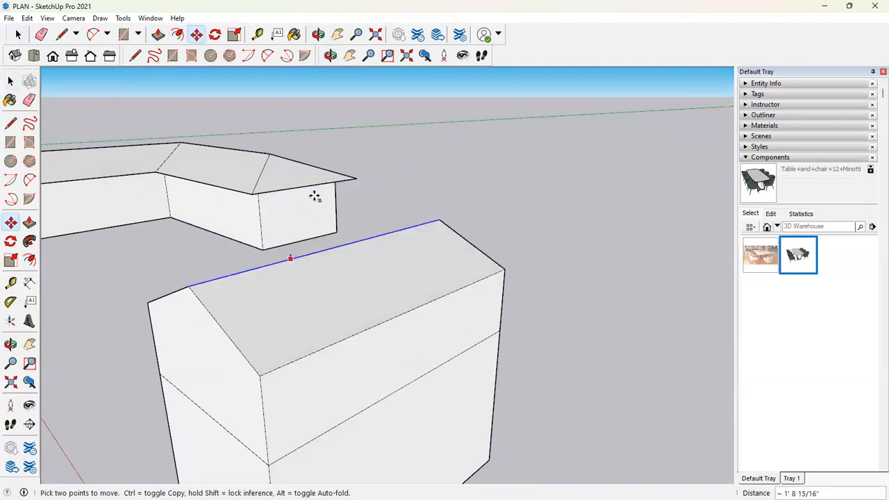
key(Escape)
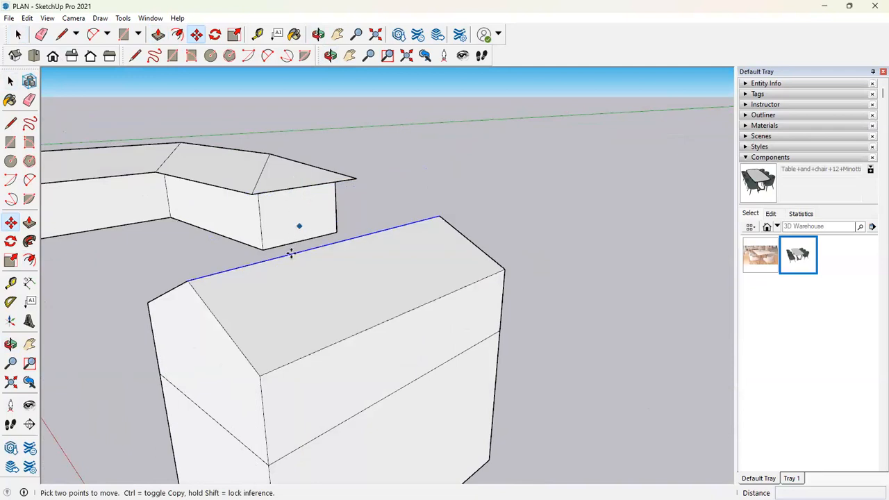
click(290, 257)
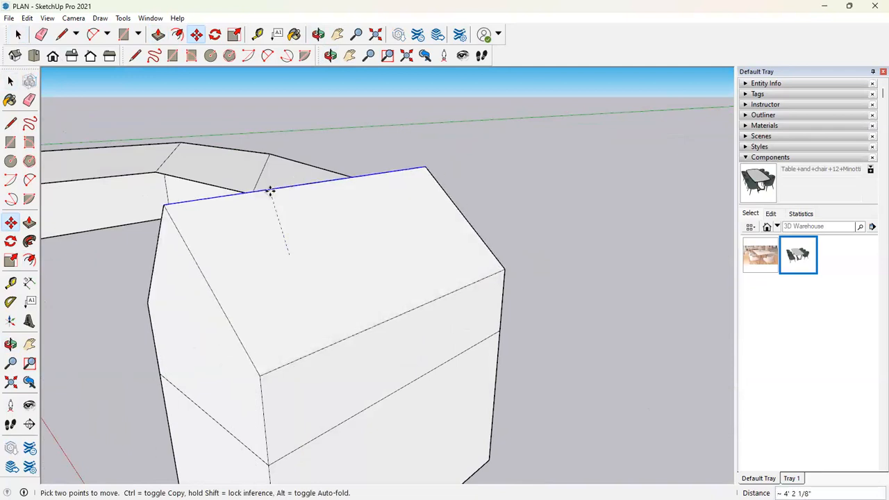
click(18, 35)
scroll(468, 299, down, 6)
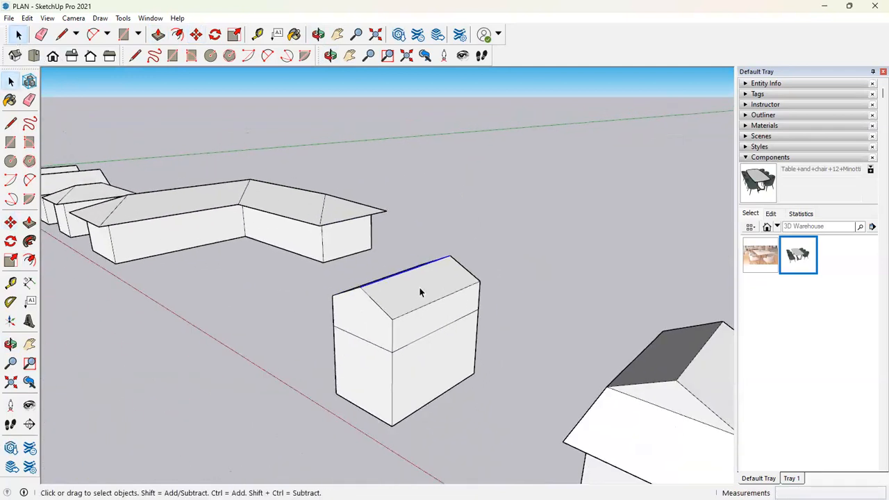
middle_drag(410, 319, 455, 405)
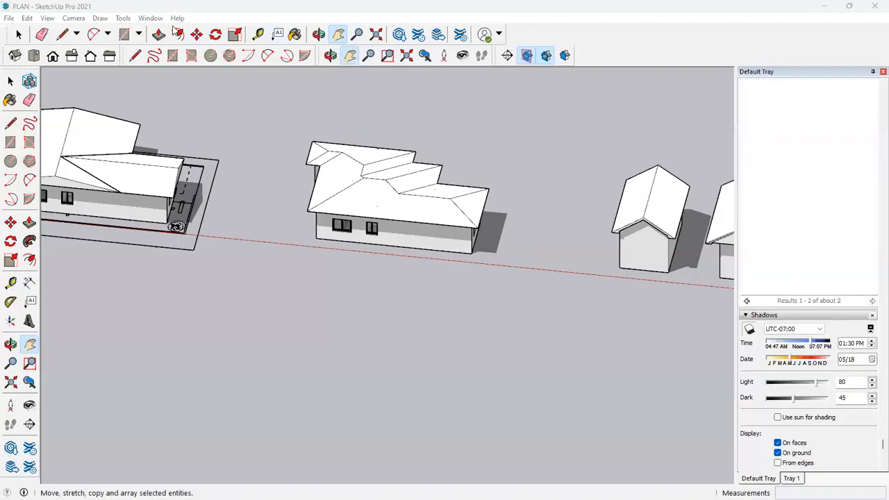
Step: Check whether Shadows is enabled among the Default Tray's panels
key(alt+h)
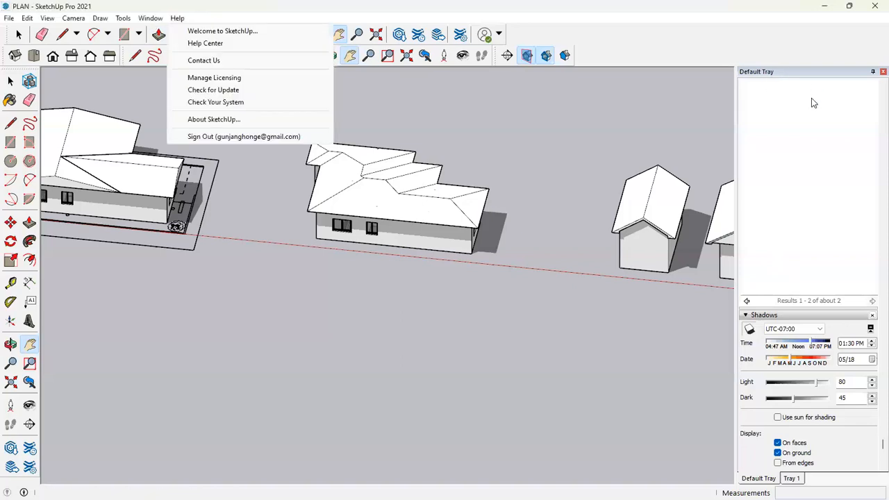
click(780, 74)
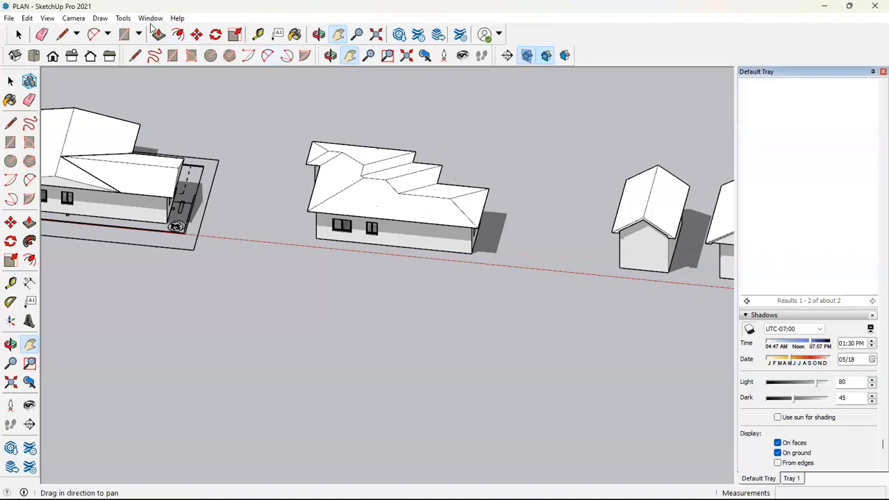
key(alt+w)
mouse_move(153, 32)
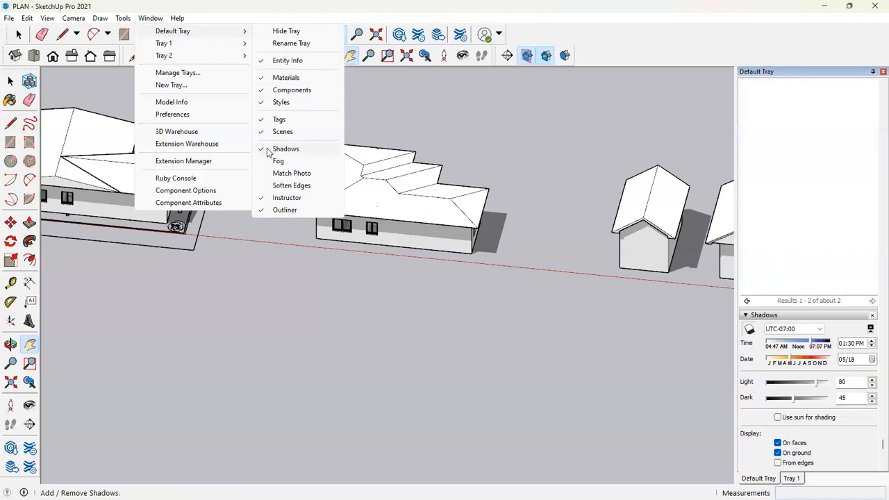
click(707, 358)
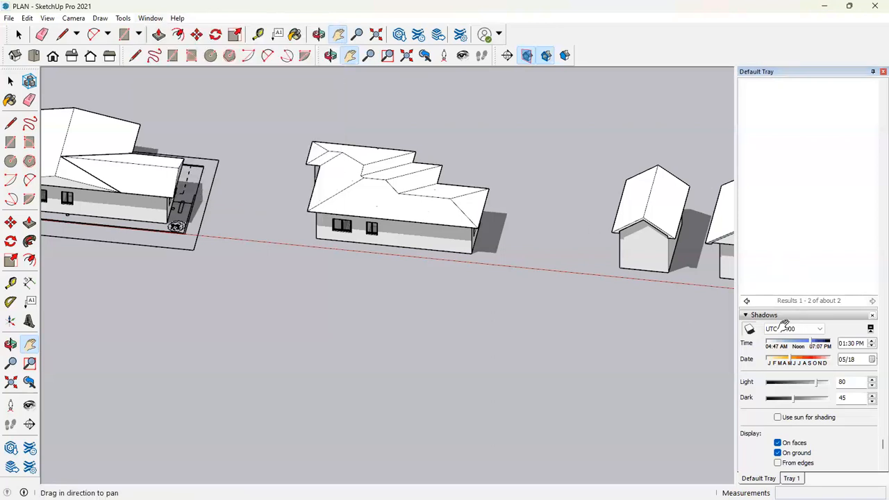
Step: Toggle the model's shadow display off and back on
scroll(786, 361, down, 1)
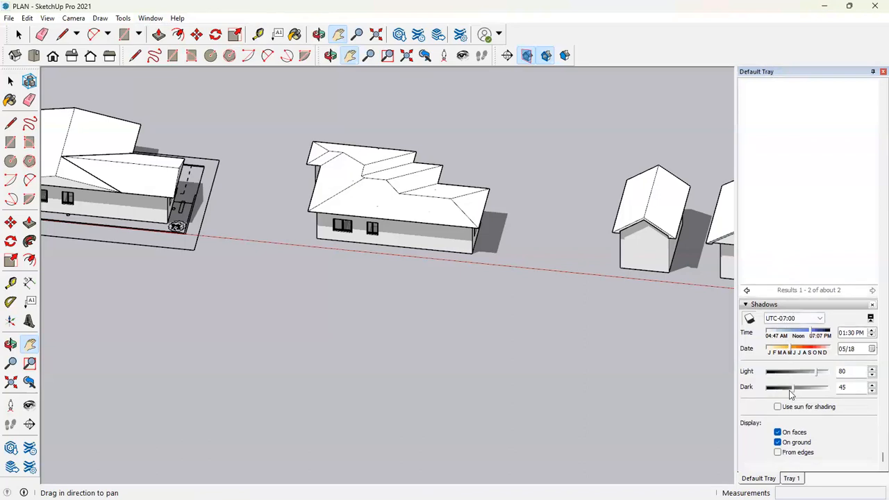
click(750, 320)
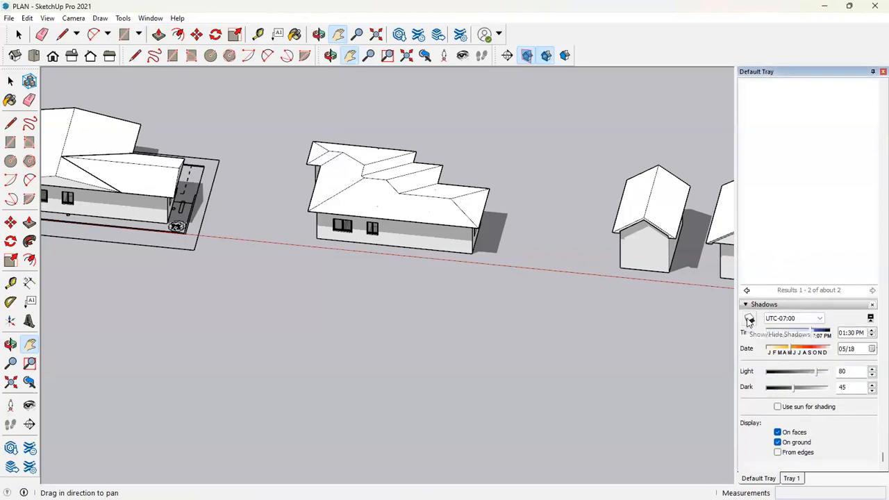
click(749, 320)
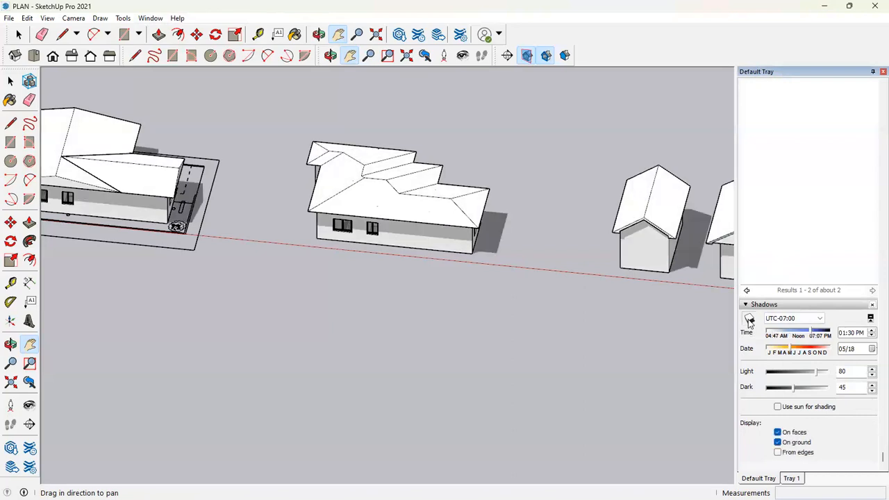
Step: Toggle the shadow display once more and look through the available UTC time zones without changing the current one
click(750, 320)
click(750, 319)
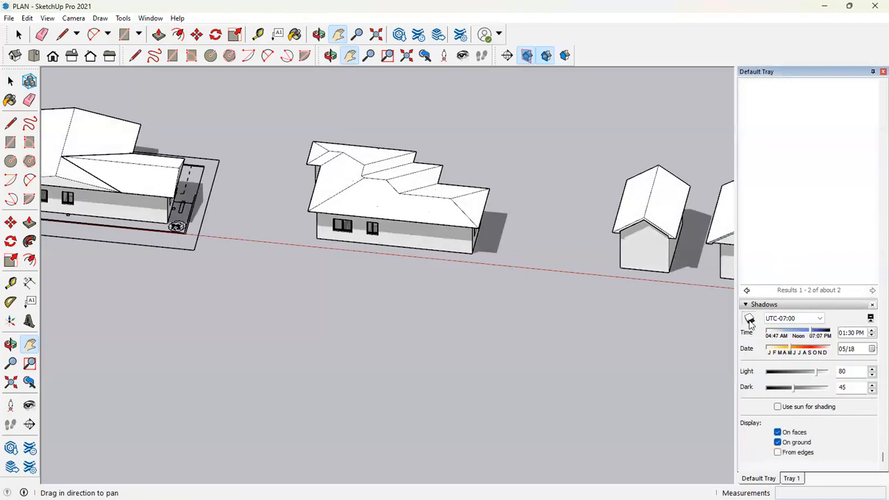
click(808, 324)
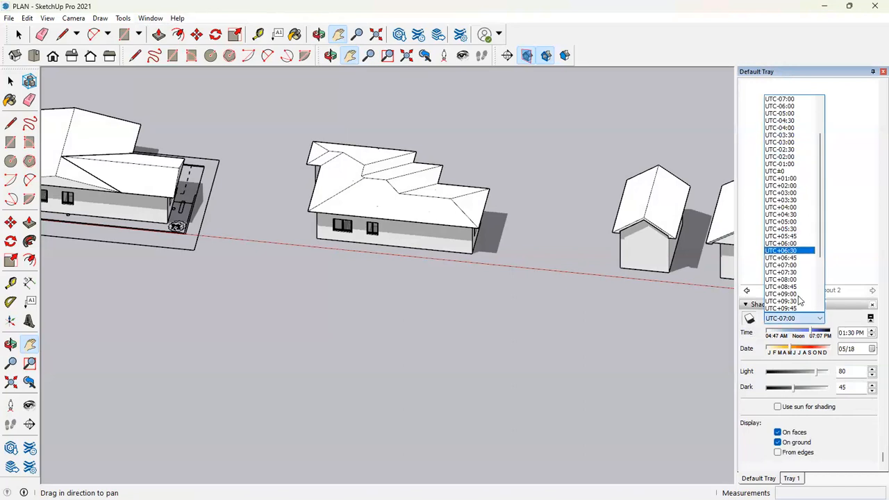
drag(821, 178, 823, 154)
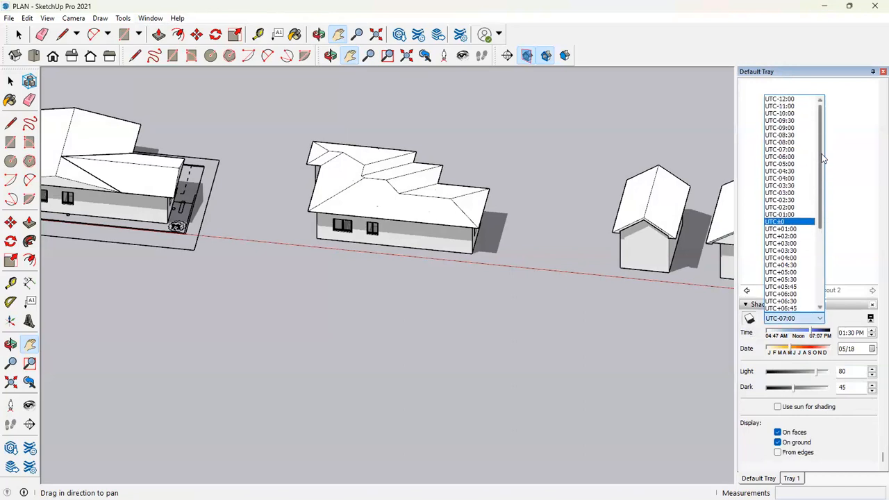
click(806, 342)
Step: Change the shadow time of day through the afternoon and set it to 09:39 AM
mouse_move(775, 337)
mouse_down()
mouse_move(809, 337)
mouse_move(791, 338)
mouse_up()
click(809, 337)
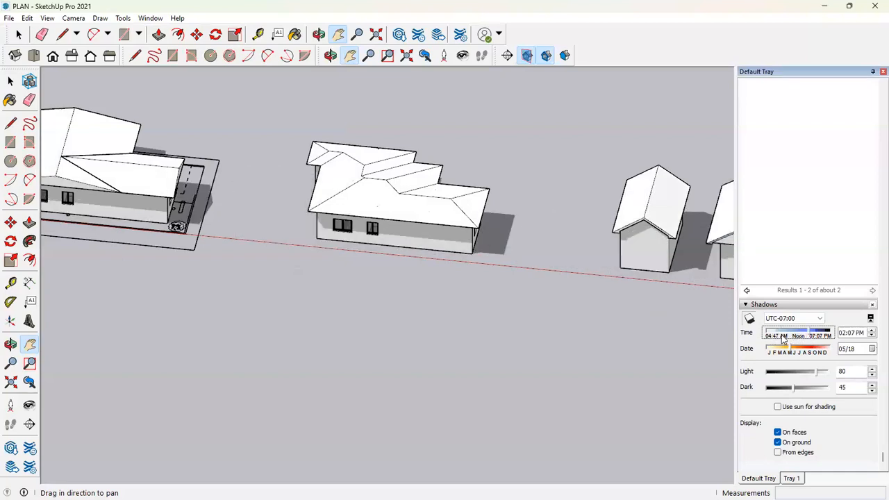
drag(810, 335, 787, 335)
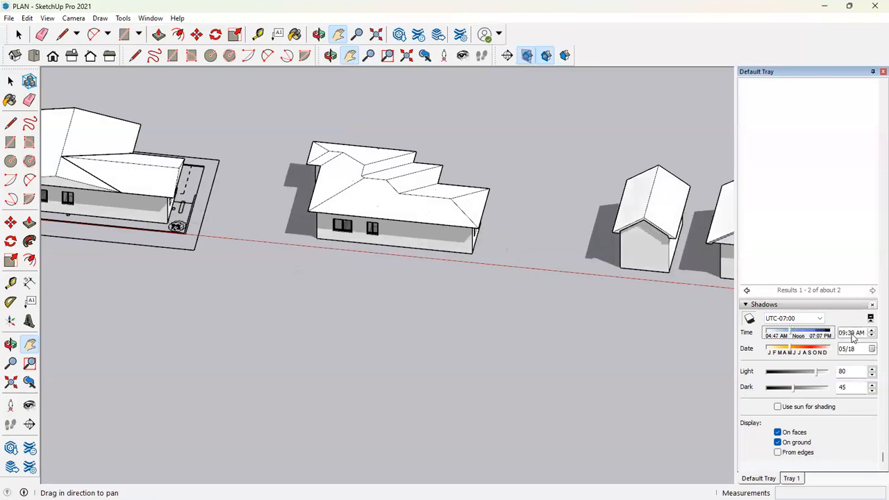
Step: Try different shadow dates and set the date to 02/20
drag(793, 348, 786, 352)
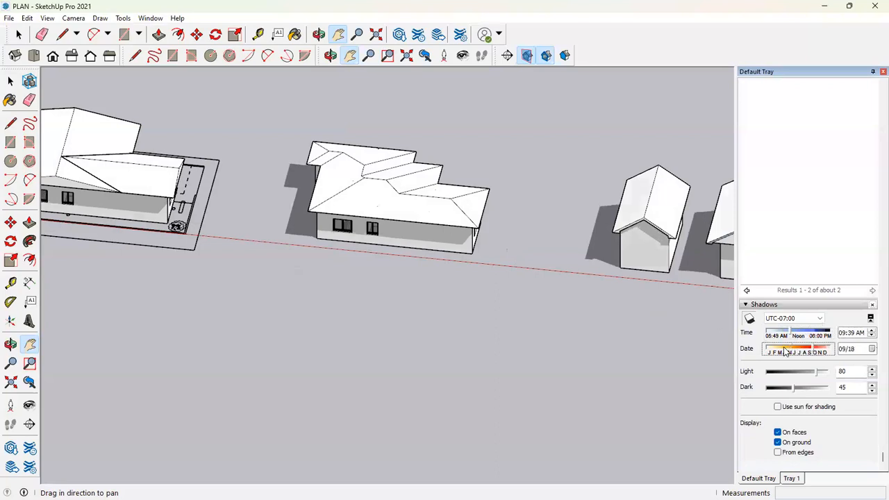
click(872, 352)
click(873, 350)
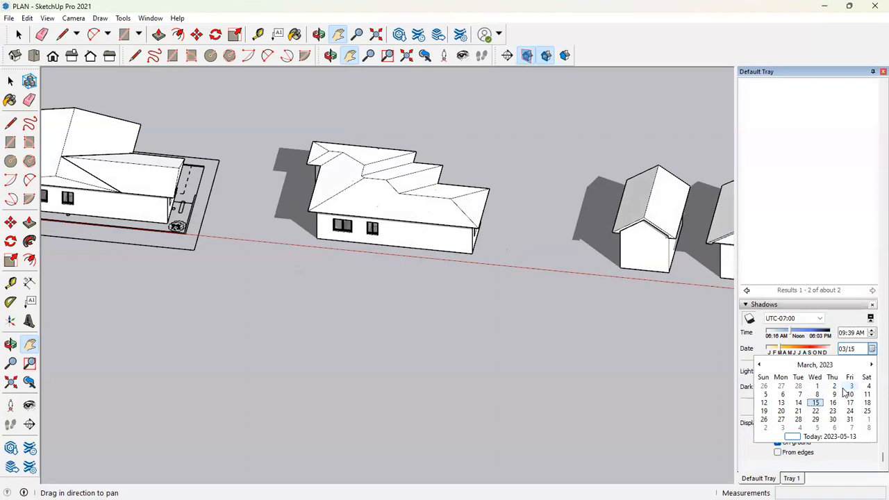
click(871, 350)
mouse_move(784, 353)
mouse_down()
mouse_move(820, 354)
mouse_move(778, 356)
mouse_up()
click(780, 354)
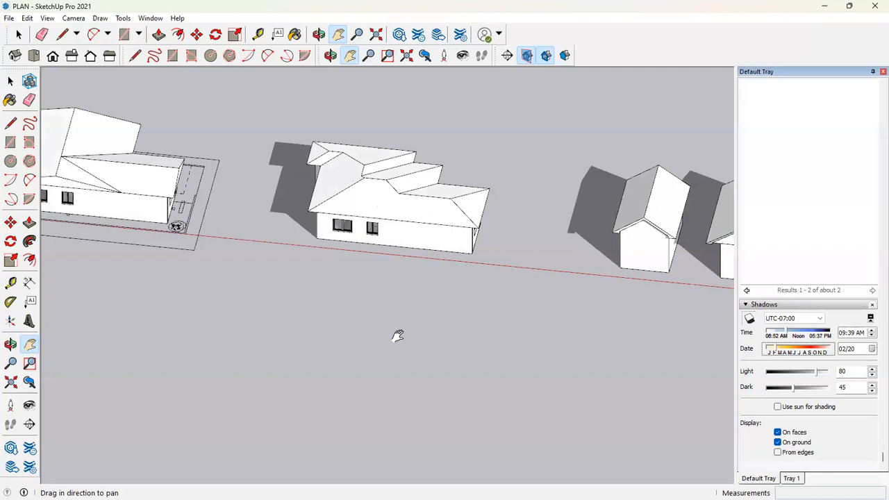
Step: Turn off the shadow display and collapse the Components section, leaving the Shadows settings expanded
scroll(453, 279, down, 4)
middle_drag(455, 276, 518, 209)
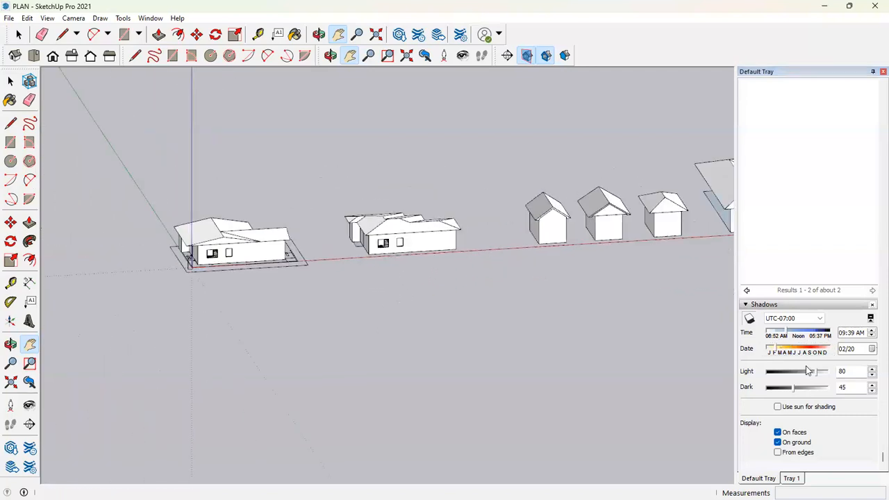
click(749, 319)
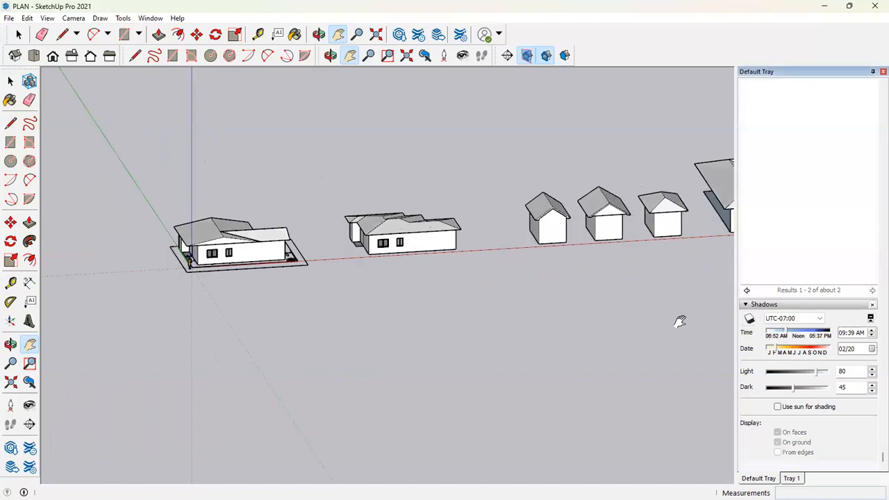
click(764, 305)
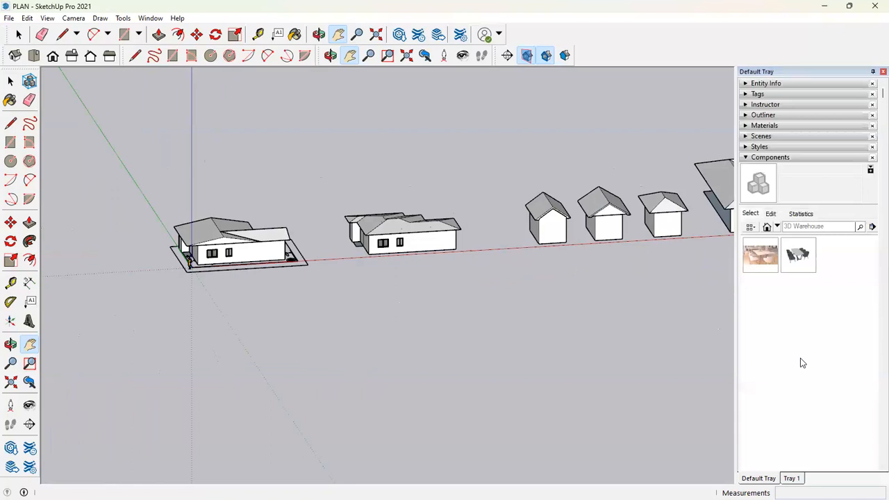
click(784, 159)
click(774, 169)
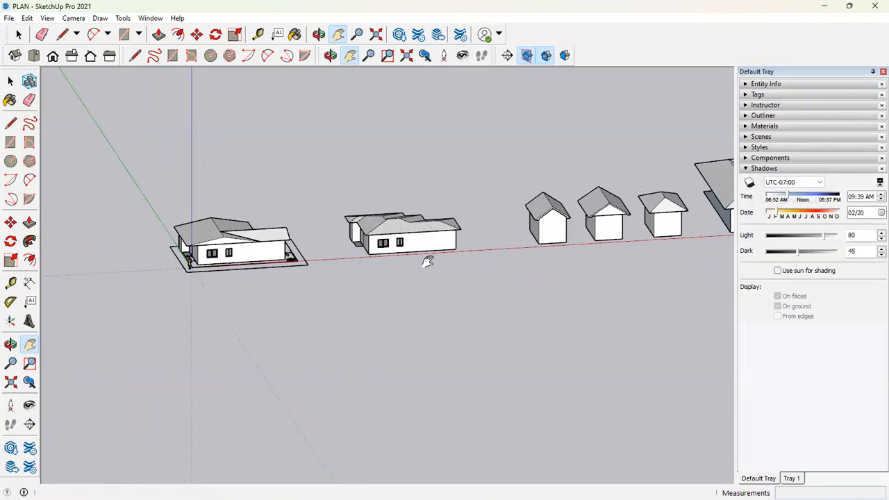
Step: Clear the selection of the flat-topped house walls that have no roof yet
drag(178, 279, 421, 428)
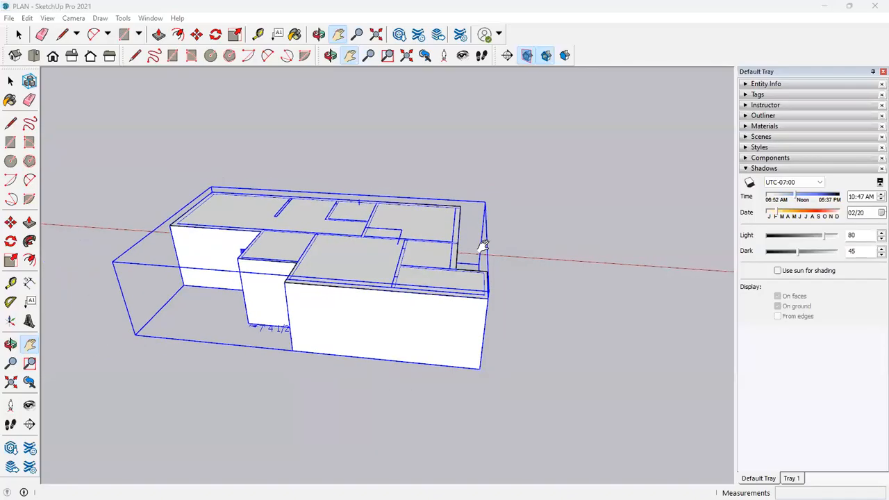
middle_drag(483, 244, 551, 272)
drag(312, 212, 296, 218)
scroll(378, 284, up, 2)
middle_drag(378, 285, 382, 154)
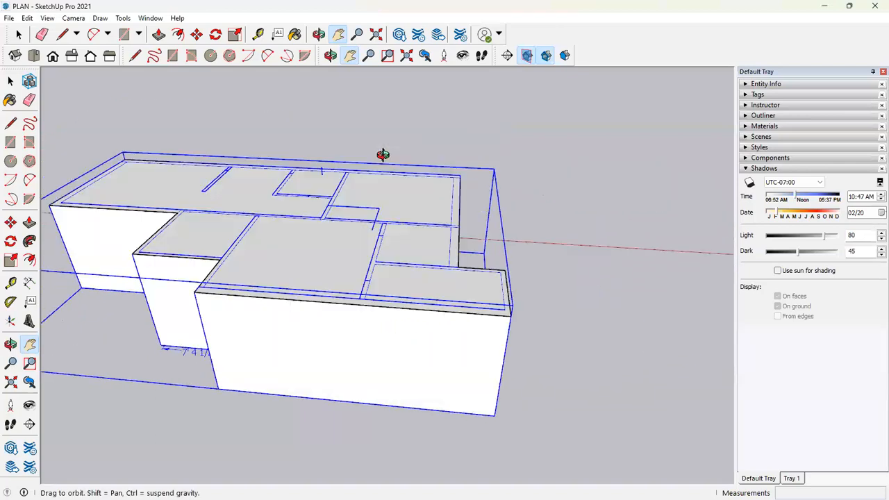
key(r)
middle_drag(373, 285, 334, 333)
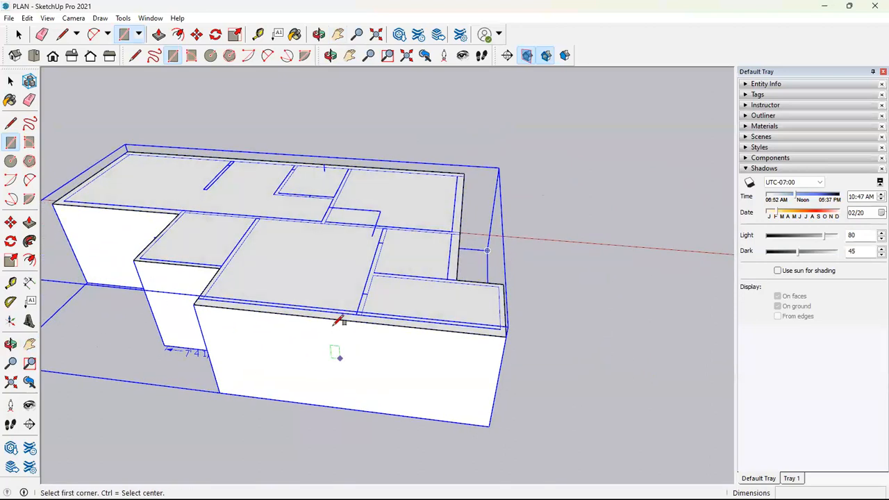
key(space)
click(490, 146)
middle_drag(464, 248, 476, 211)
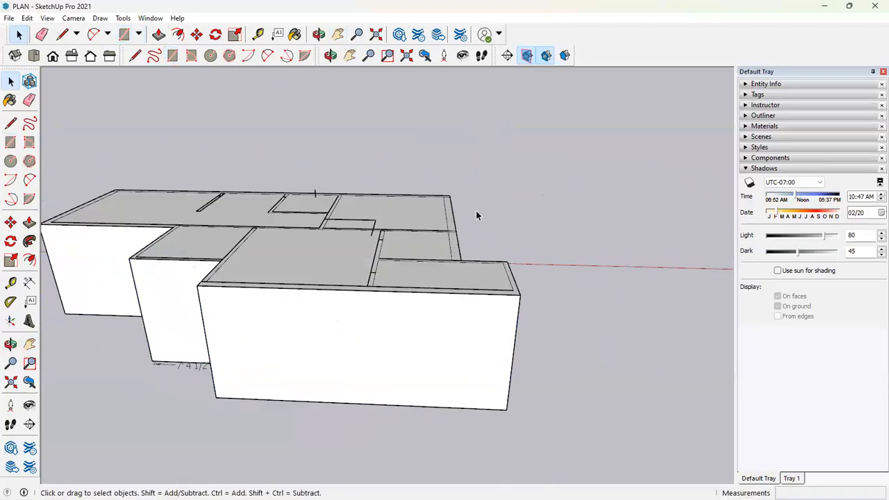
Step: Draw a vertical triangular roof profile, 1M high, on the front wall's top edge, sloping down to a point beyond the wall corner
key(l)
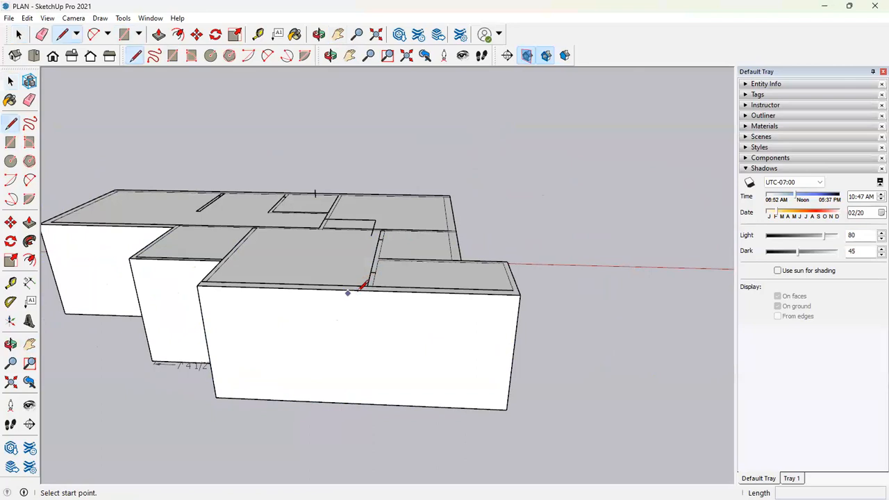
click(355, 288)
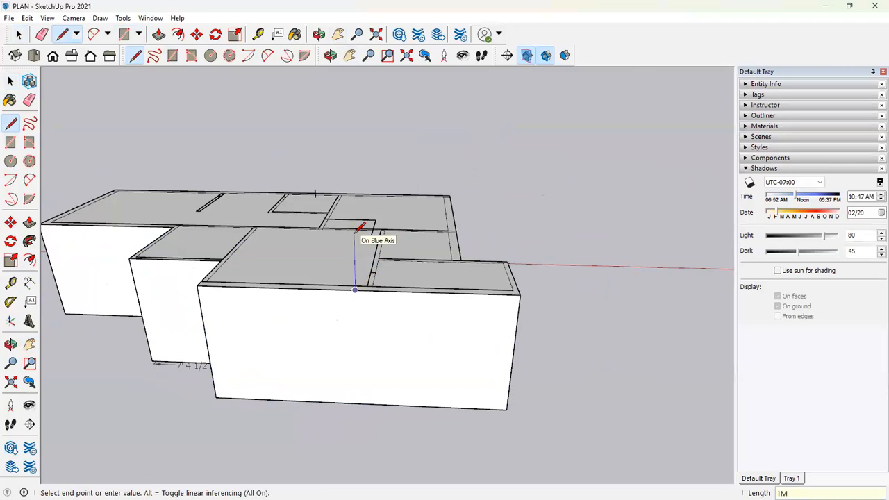
key(Return)
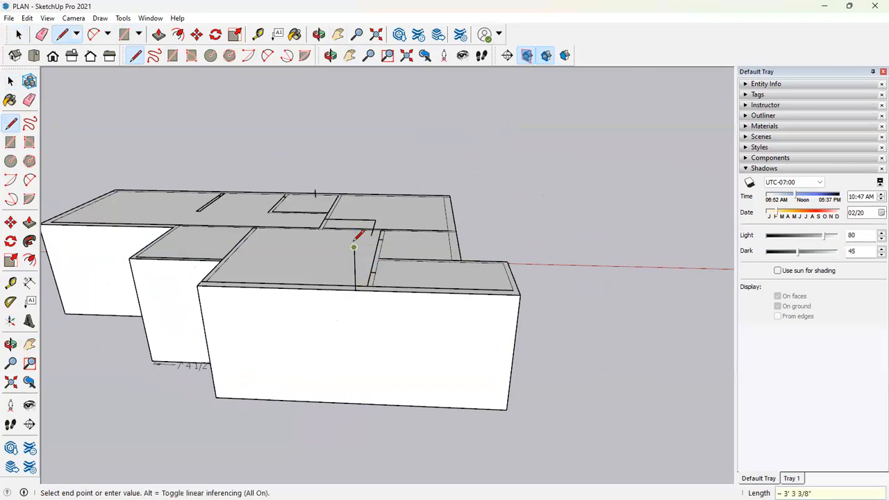
click(554, 296)
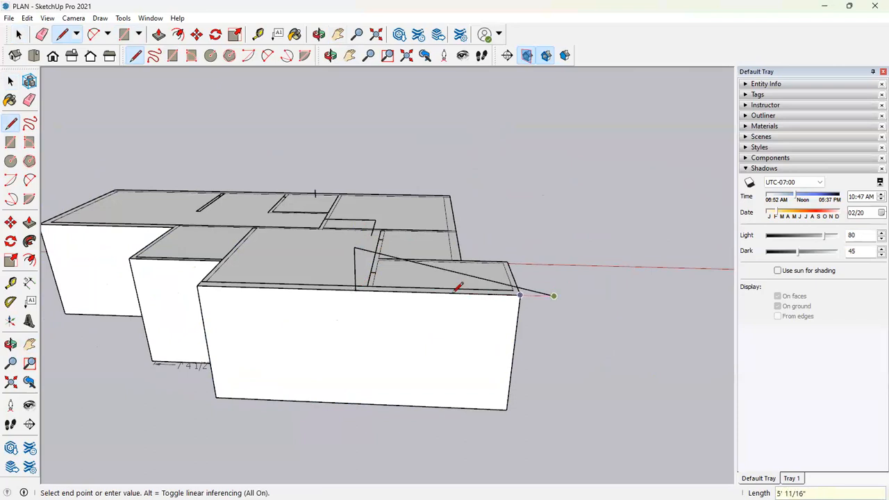
click(355, 289)
middle_drag(333, 341, 282, 269)
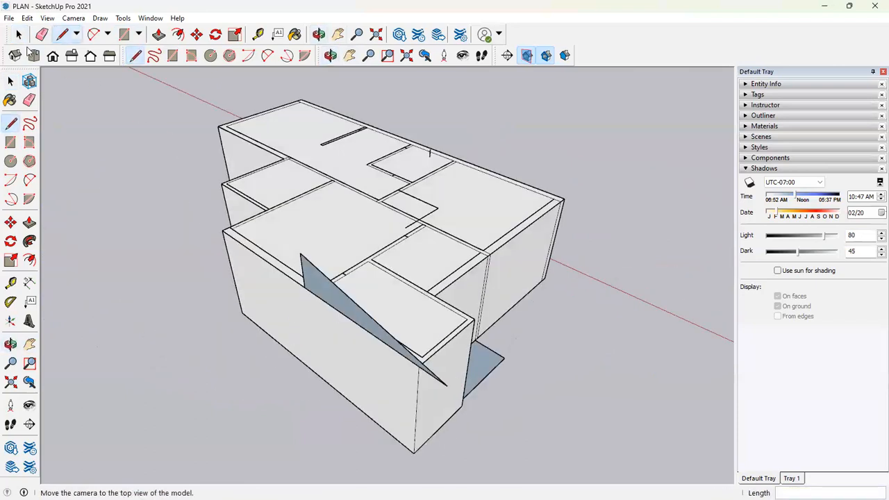
Step: Sweep the triangular profile around the walls' top face with Follow Me to form the hip roof
click(19, 34)
middle_drag(364, 284, 456, 278)
click(510, 221)
middle_drag(588, 252, 444, 224)
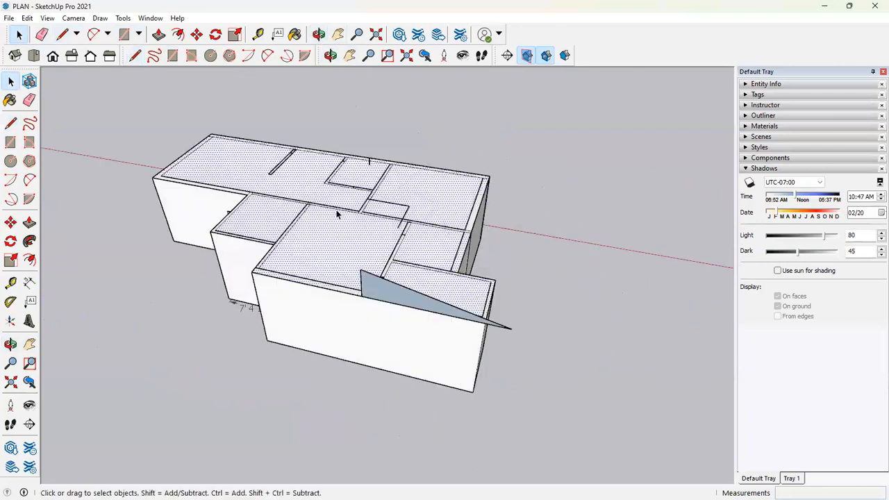
click(29, 241)
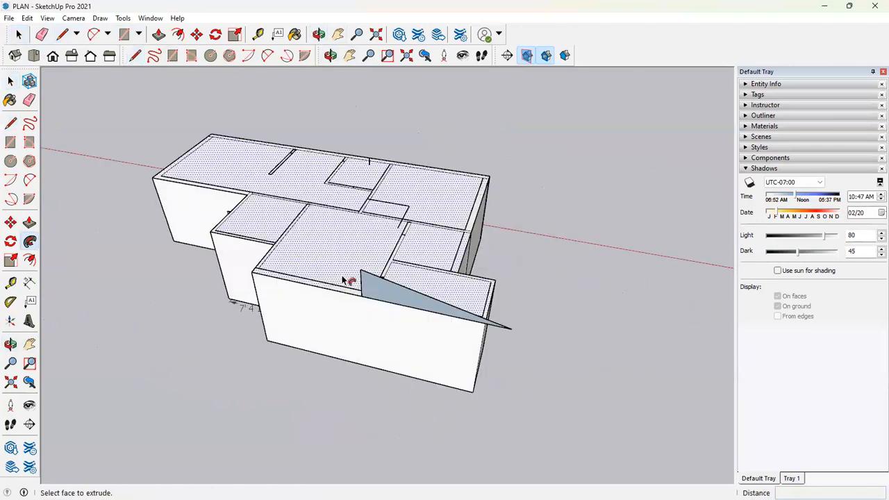
click(390, 298)
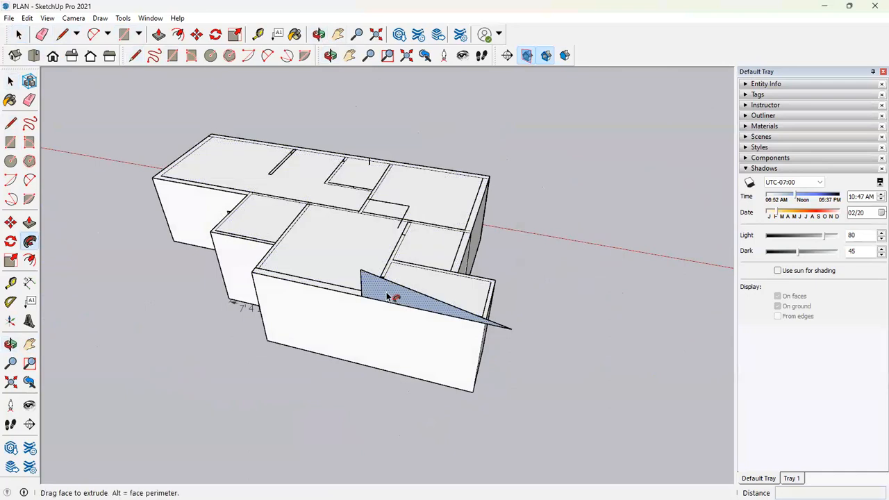
middle_drag(385, 272, 526, 302)
Step: Select all the connected roof geometry and intersect its faces with the model
click(18, 35)
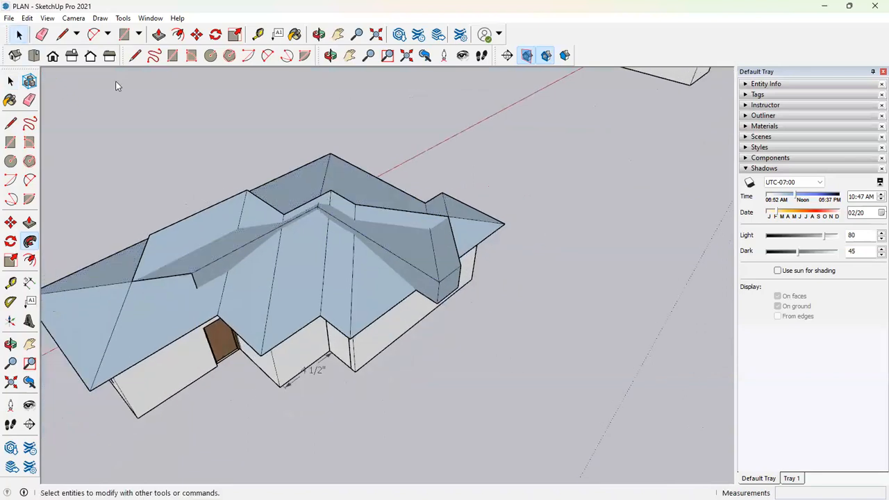
scroll(288, 299, down, 3)
middle_drag(287, 299, 361, 305)
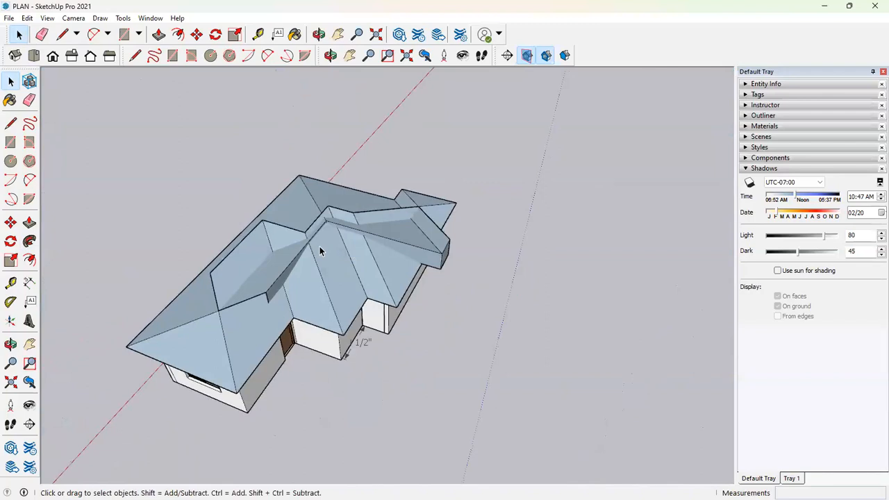
scroll(313, 288, up, 5)
middle_drag(320, 214, 272, 191)
middle_drag(441, 251, 371, 285)
click(353, 276)
triple_click(354, 278)
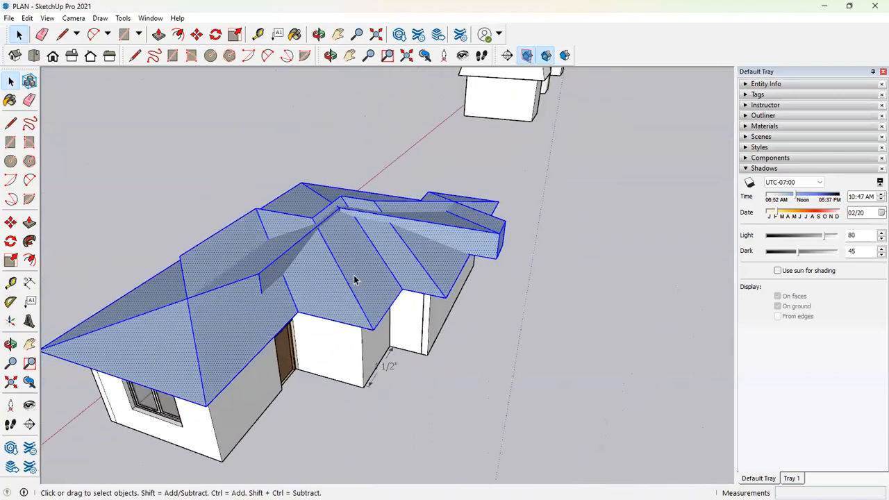
right_click(306, 266)
mouse_move(359, 371)
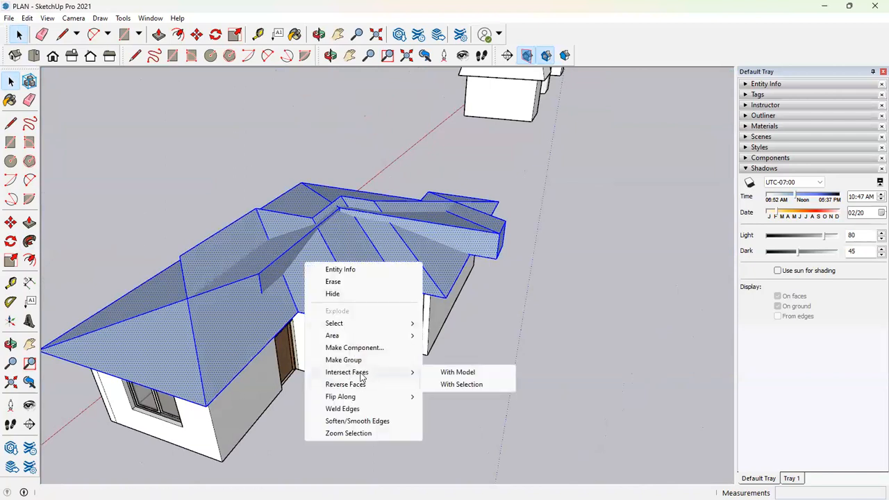
click(455, 373)
click(448, 375)
Step: Erase the surplus raised edges and faces above the hip at the window end of the roof
scroll(224, 251, up, 3)
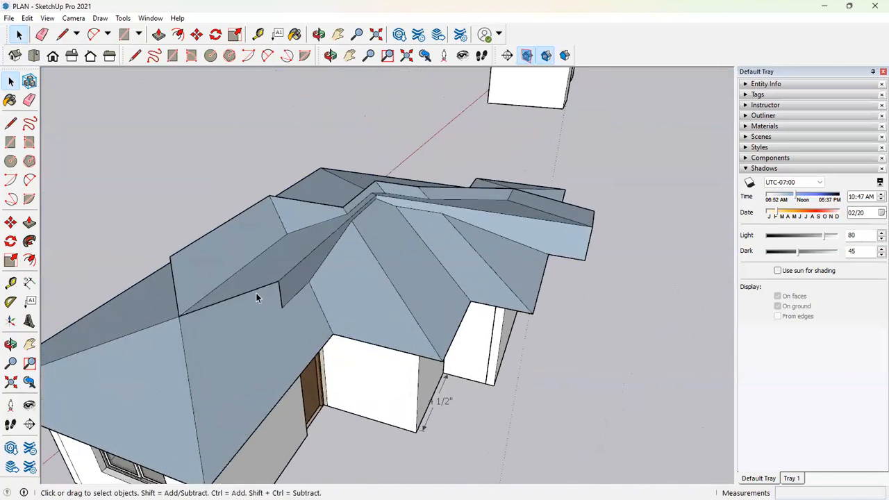
click(278, 285)
click(287, 272)
click(193, 269)
key(e)
mouse_move(201, 243)
middle_down()
mouse_move(264, 232)
mouse_move(222, 276)
middle_up()
drag(222, 272, 208, 255)
click(223, 270)
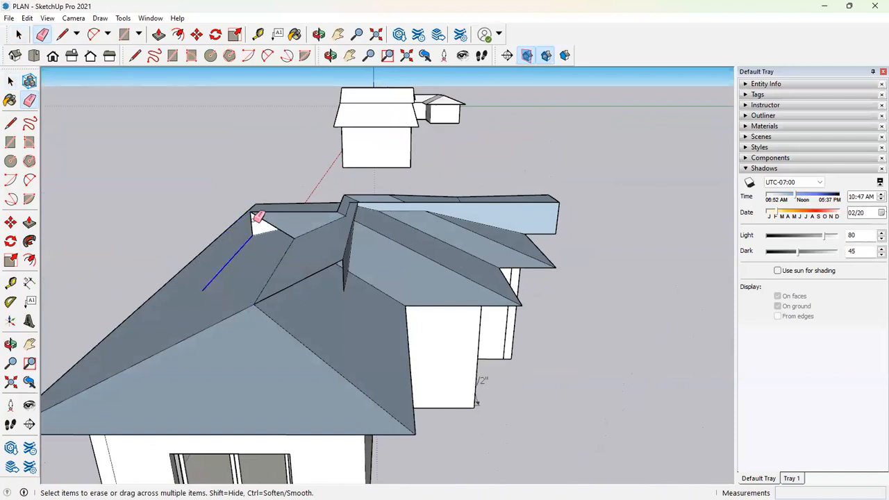
click(257, 214)
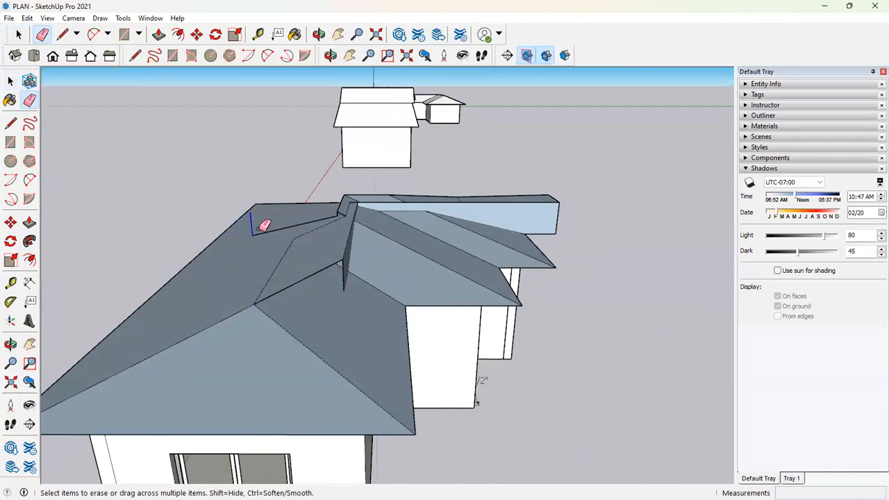
Step: Erase the leftover fin above the door-side roof slopes, up to the central ridge junction
middle_drag(324, 285, 387, 289)
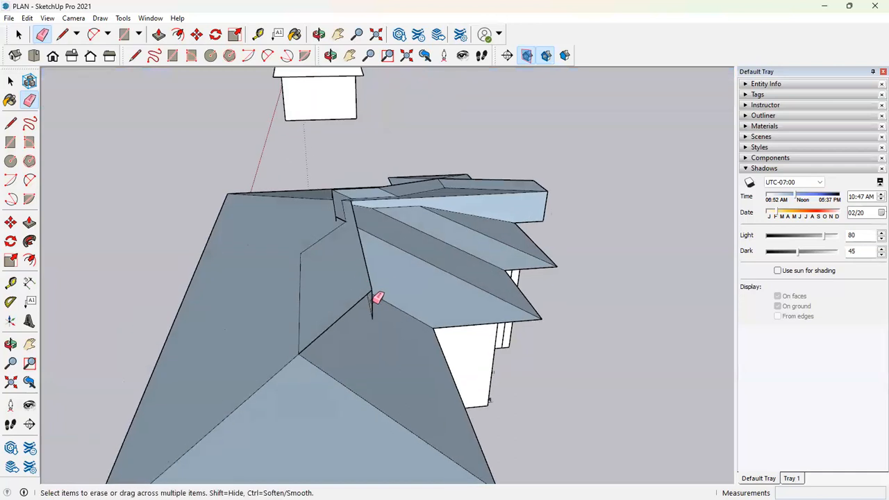
click(340, 316)
mouse_move(232, 288)
middle_down()
mouse_move(331, 254)
mouse_move(320, 236)
middle_up()
mouse_move(314, 232)
mouse_down()
mouse_move(335, 229)
mouse_move(353, 200)
mouse_move(369, 200)
mouse_up()
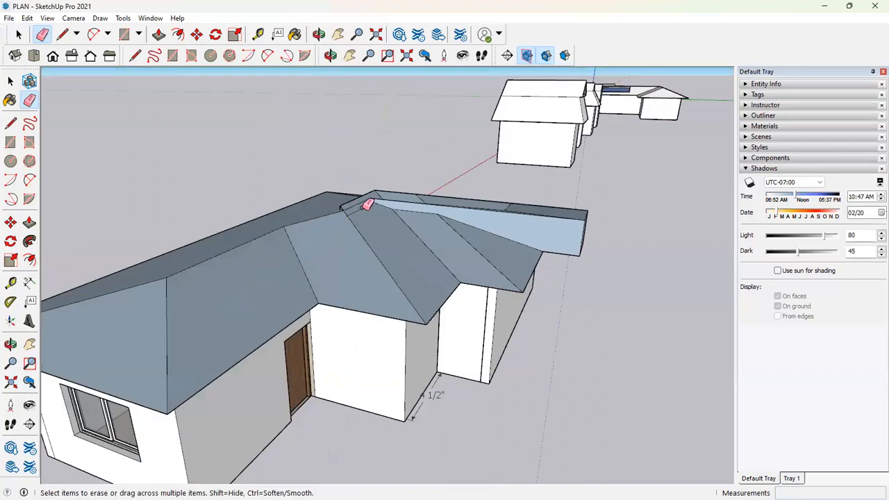
Step: Erase the surplus raised faces and leftover edges along the rear slope beside the central ridge junction
scroll(375, 200, up, 2)
middle_drag(377, 199, 361, 252)
scroll(383, 185, up, 5)
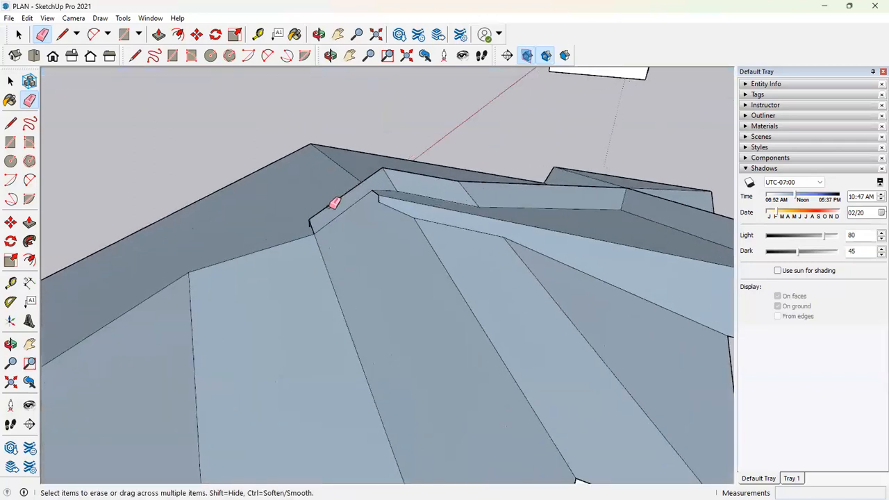
click(302, 230)
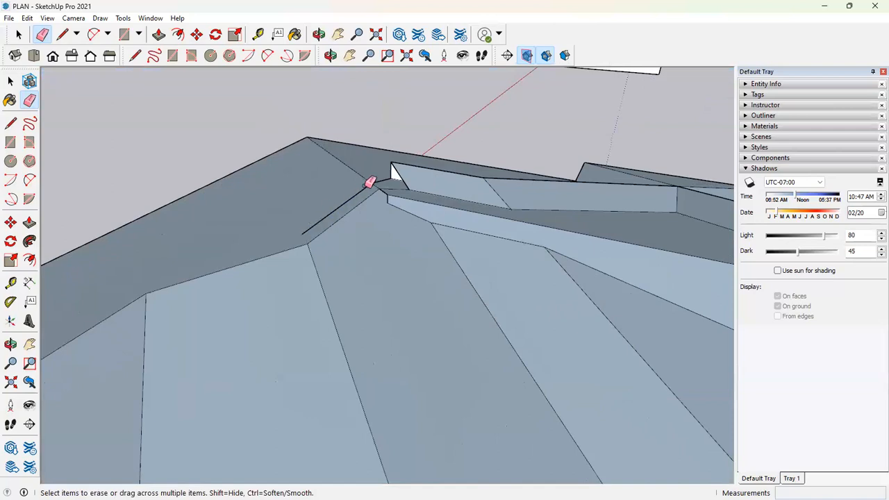
mouse_move(381, 182)
mouse_down()
mouse_move(367, 193)
mouse_move(389, 172)
mouse_up()
click(405, 171)
click(476, 176)
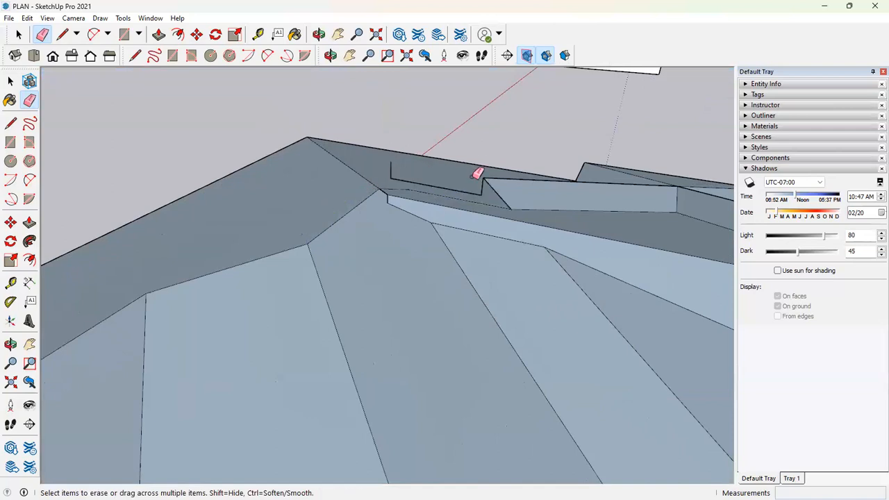
mouse_move(398, 164)
mouse_down()
mouse_move(433, 179)
mouse_move(491, 182)
mouse_up()
click(496, 179)
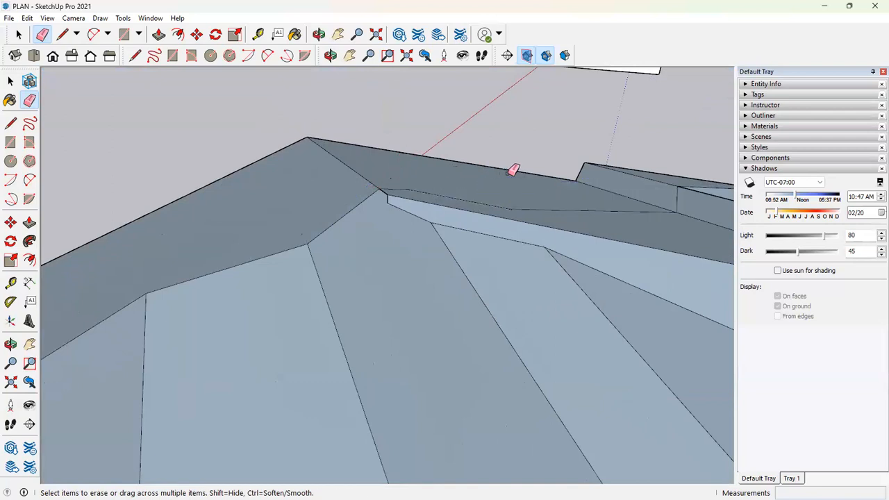
Step: Erase the remaining fin and stray edges running from the central ridge junction towards the far end of the roof
middle_drag(598, 211, 416, 188)
mouse_move(400, 273)
middle_down()
mouse_move(517, 294)
mouse_move(396, 217)
mouse_move(383, 196)
middle_up()
click(381, 196)
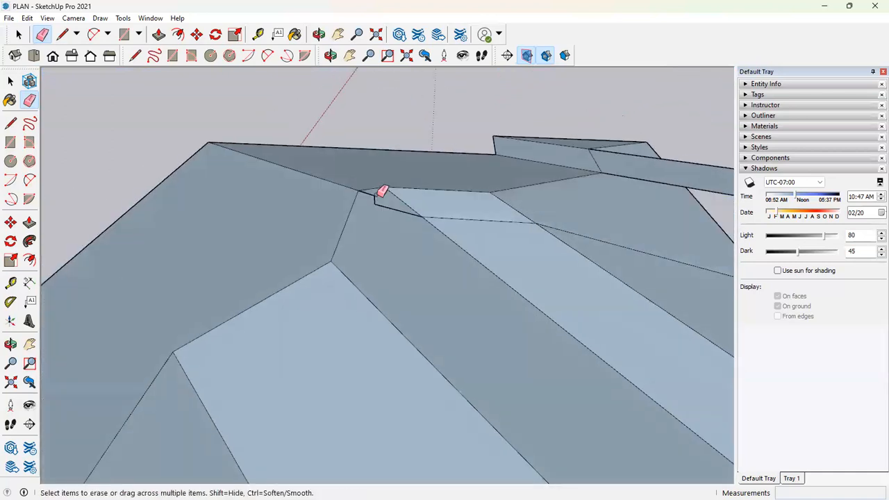
click(376, 200)
click(390, 209)
drag(463, 218, 565, 223)
mouse_move(489, 202)
middle_down()
mouse_move(310, 192)
mouse_move(614, 201)
mouse_move(637, 187)
middle_up()
mouse_move(637, 187)
mouse_down()
mouse_move(635, 171)
mouse_move(672, 209)
mouse_move(658, 250)
mouse_up()
click(639, 256)
mouse_move(639, 256)
middle_down()
mouse_move(372, 231)
mouse_move(379, 159)
middle_up()
Step: Draw a rectangle across the underside of the hip roof between diagonally opposite eave corners to close its base
key(space)
scroll(375, 208, down, 5)
middle_drag(373, 254, 293, 170)
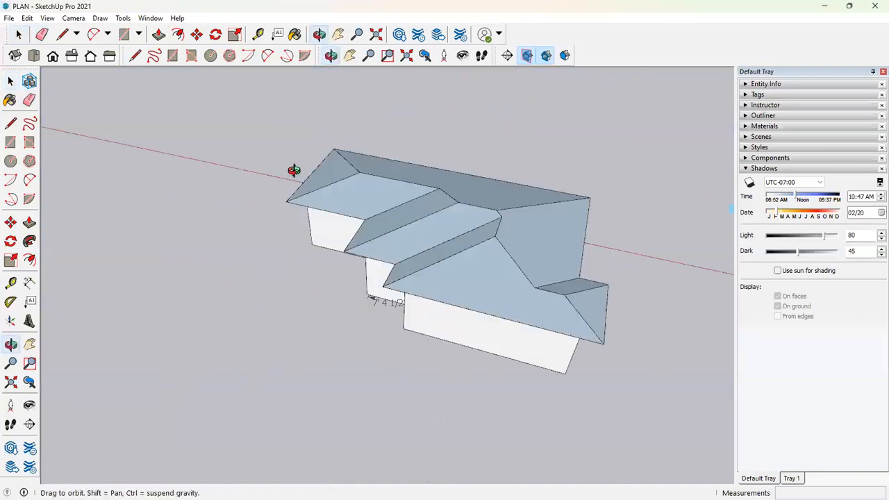
scroll(311, 181, down, 2)
scroll(422, 219, up, 2)
scroll(509, 248, up, 2)
middle_drag(509, 248, 413, 164)
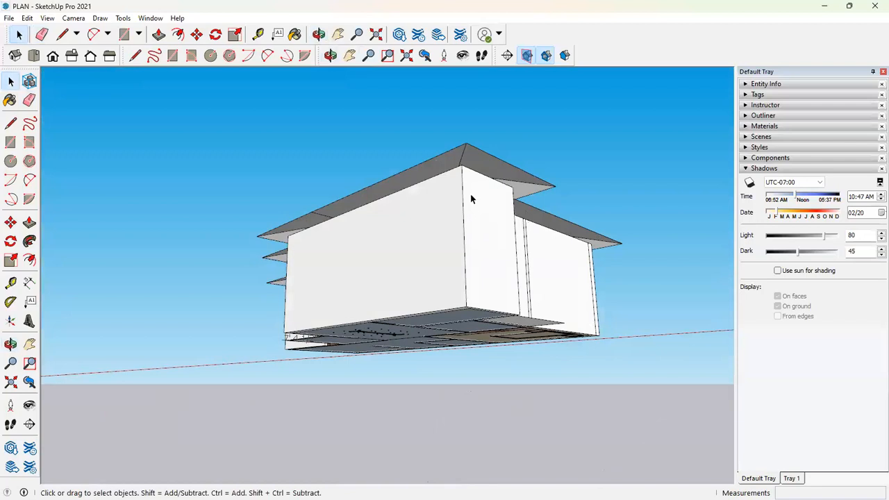
key(r)
click(472, 144)
middle_drag(478, 150, 507, 189)
middle_drag(452, 250, 32, 200)
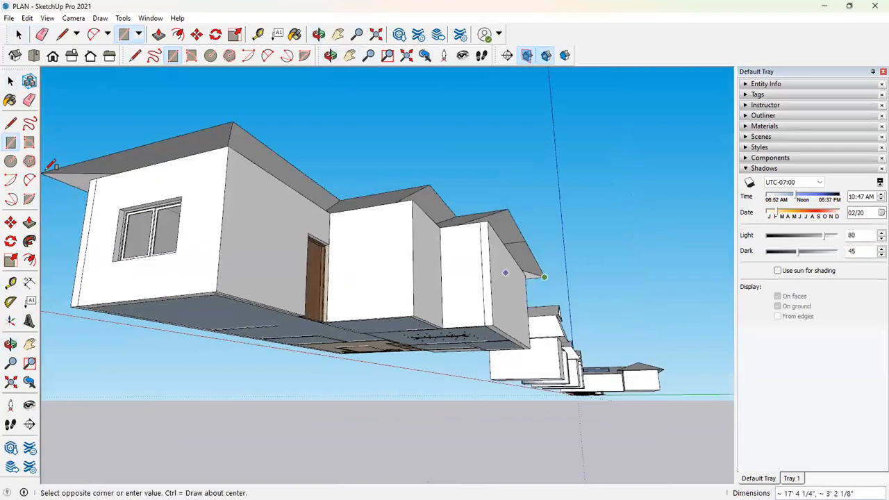
click(43, 171)
middle_drag(255, 169, 348, 275)
scroll(333, 343, down, 2)
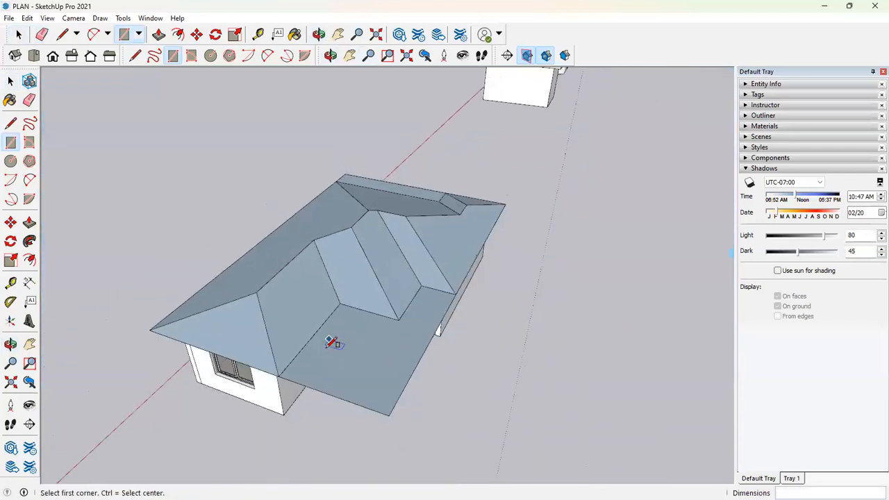
Step: Trace the stepped eave edges on the door side with lines to split the base rectangle along the roof outline
key(l)
click(278, 375)
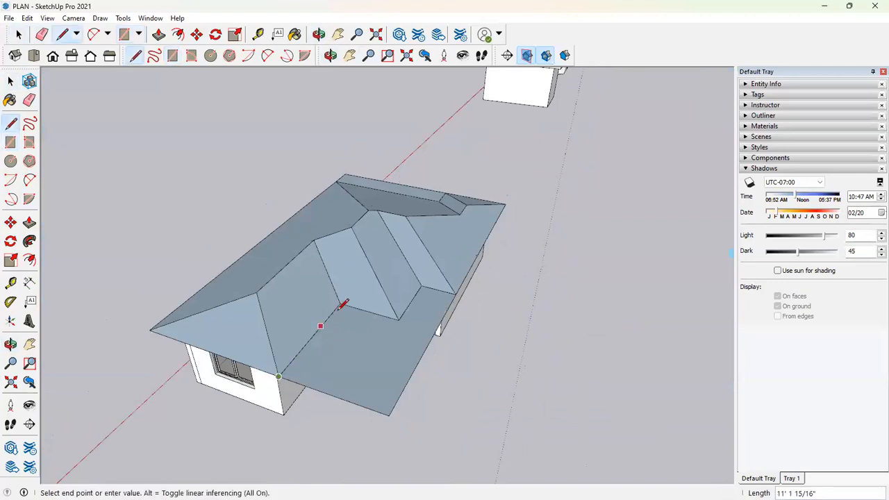
click(340, 303)
click(398, 320)
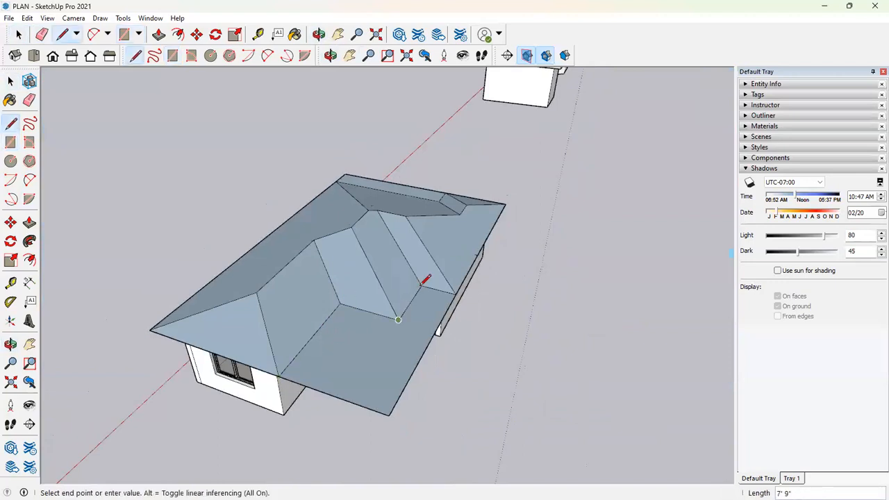
click(421, 285)
click(438, 321)
Step: Erase the parts of the base rectangle that project beyond the eaves on the door side and at the rear
key(e)
click(416, 367)
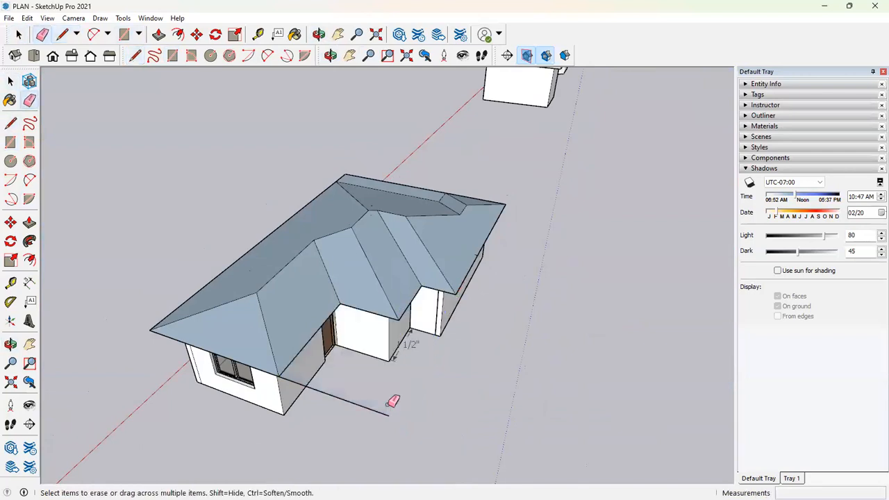
click(423, 183)
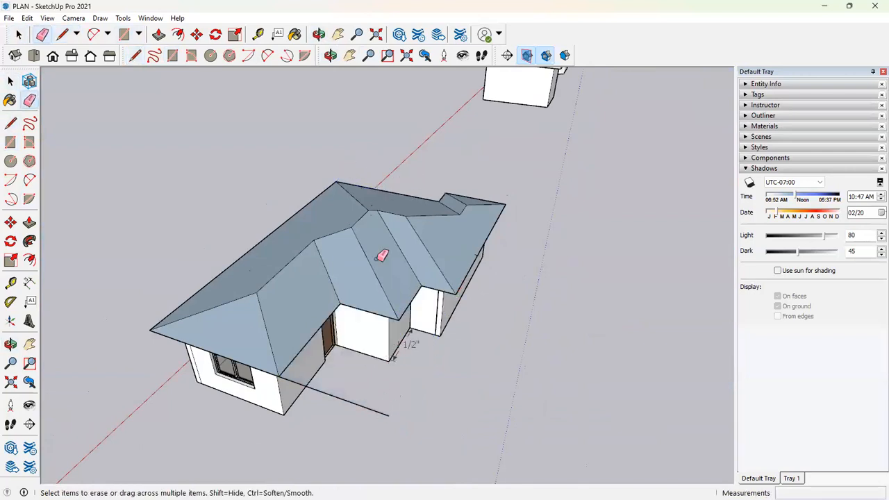
middle_drag(363, 417, 398, 140)
mouse_move(407, 106)
middle_down()
mouse_move(389, 139)
mouse_move(334, 439)
mouse_move(468, 210)
mouse_move(448, 212)
middle_up()
key(space)
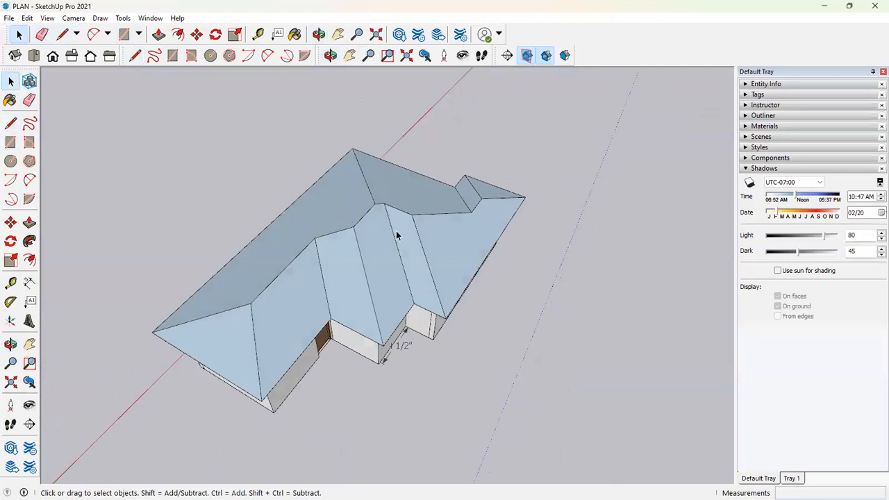
scroll(397, 235, down, 3)
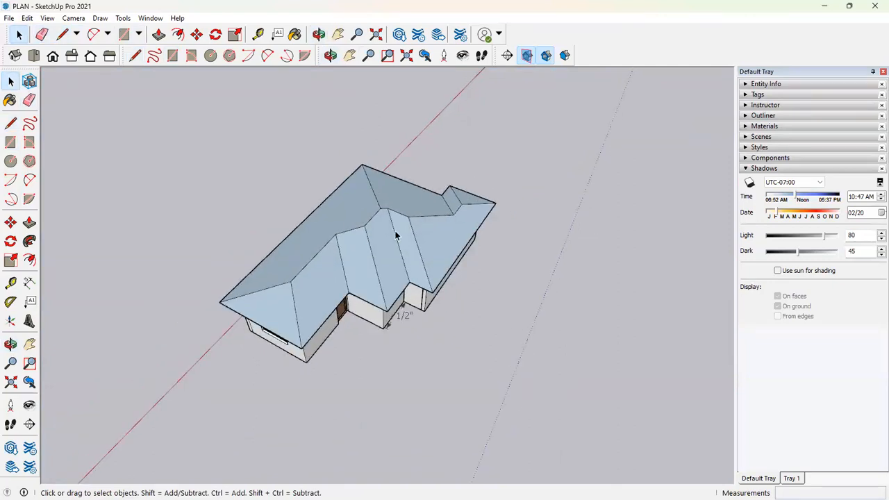
Step: Examine the row of houses, ending with the white-roofed house that stands on its plan near the origin
key(h)
drag(482, 190, 387, 319)
scroll(387, 318, down, 2)
middle_drag(445, 333, 290, 270)
drag(495, 268, 196, 267)
drag(702, 262, 361, 290)
drag(489, 289, 224, 323)
scroll(477, 141, up, 4)
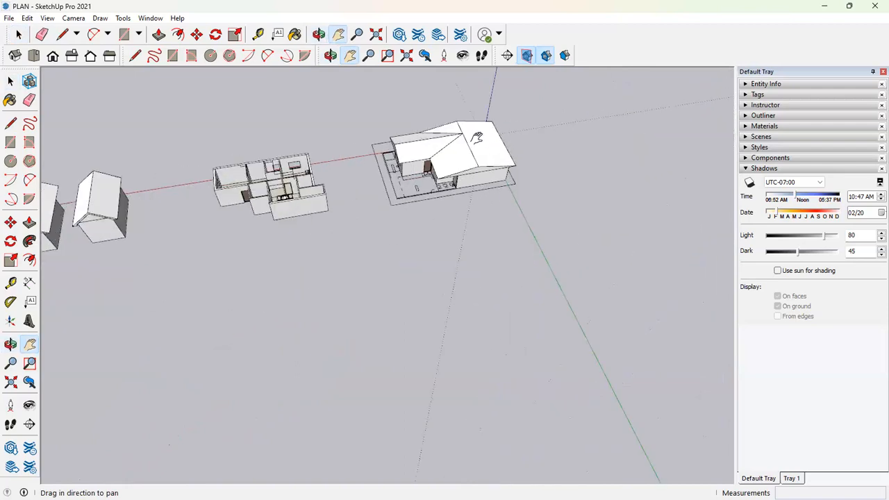
scroll(467, 143, up, 4)
middle_drag(403, 242, 520, 163)
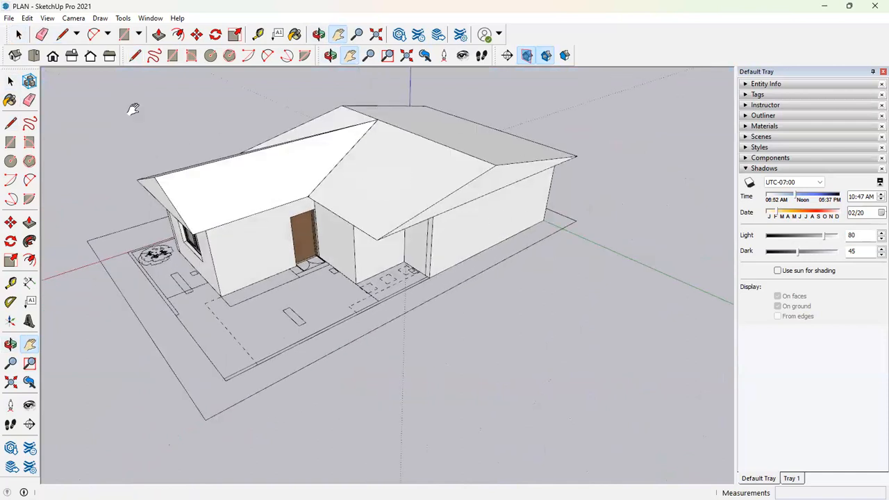
key(space)
click(450, 186)
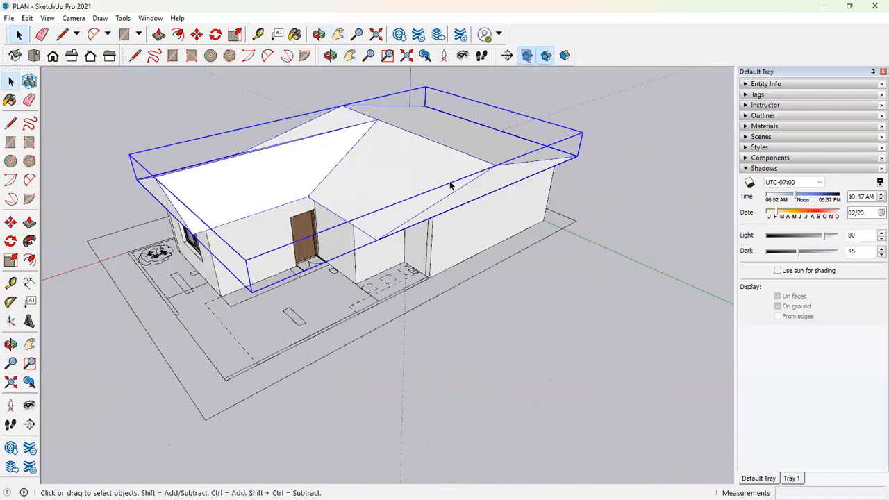
right_click(450, 183)
click(608, 215)
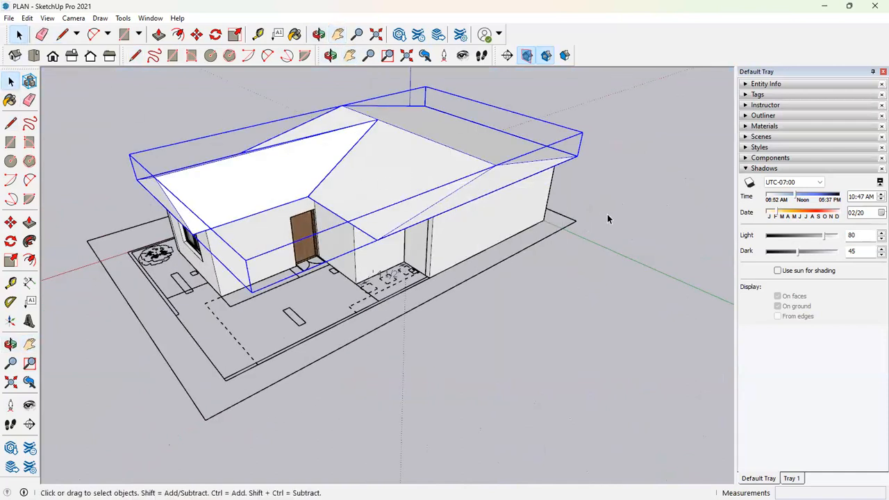
click(674, 214)
scroll(676, 214, down, 2)
scroll(675, 212, down, 6)
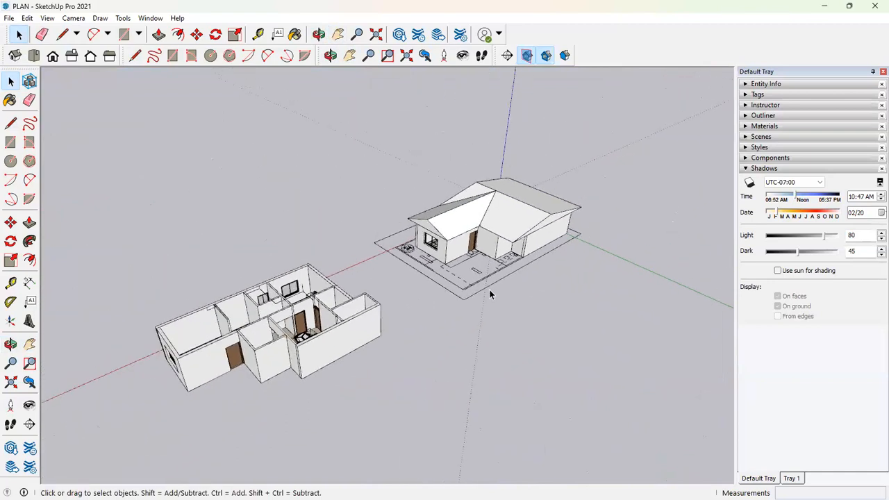
scroll(556, 251, up, 4)
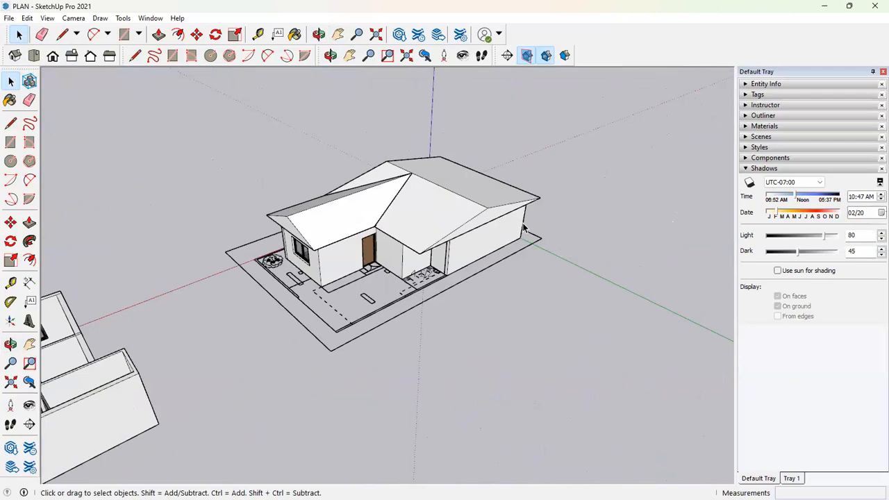
Step: Hide the white roof group of the house near the origin to expose its rooms
click(450, 209)
right_click(441, 210)
click(468, 240)
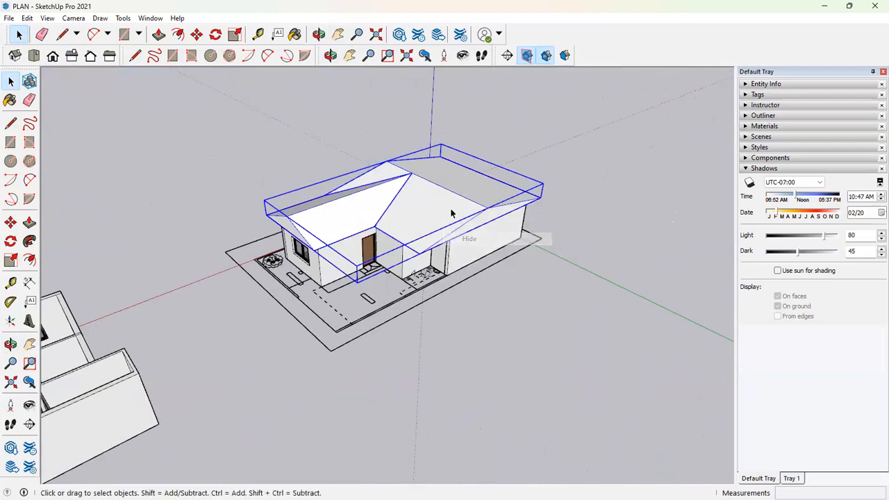
scroll(443, 214, up, 3)
middle_drag(442, 214, 411, 276)
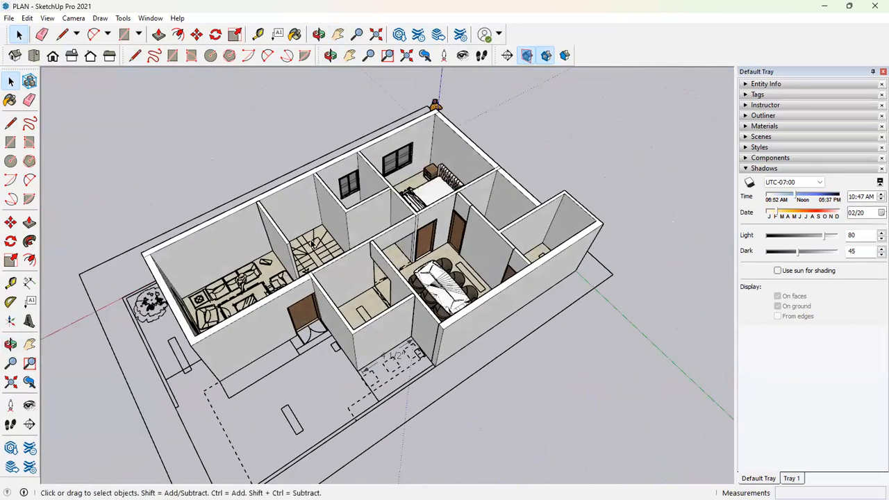
Step: Draw a rectangle of about 23' 2 1/2" by 26' 3 1/2" on the wall tops over the bedroom and dining side
scroll(652, 294, down, 5)
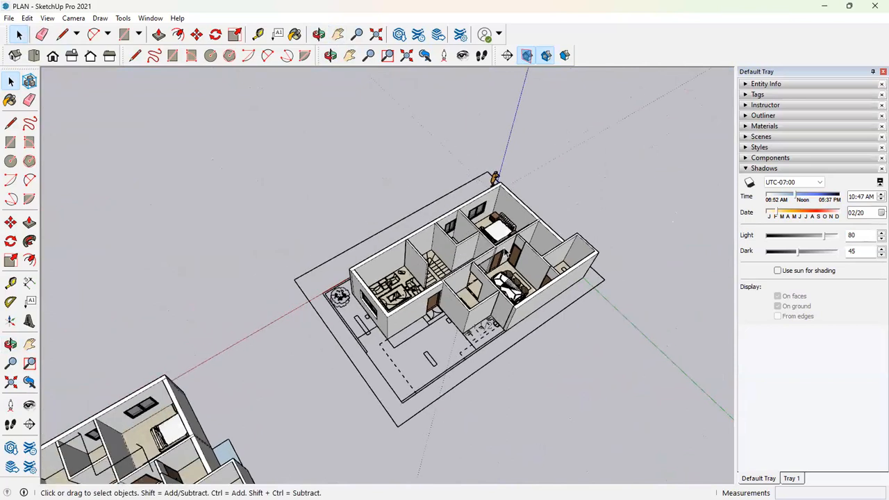
middle_drag(399, 278, 355, 207)
middle_drag(457, 274, 355, 296)
scroll(532, 228, up, 5)
shift+middle_drag(433, 251, 419, 248)
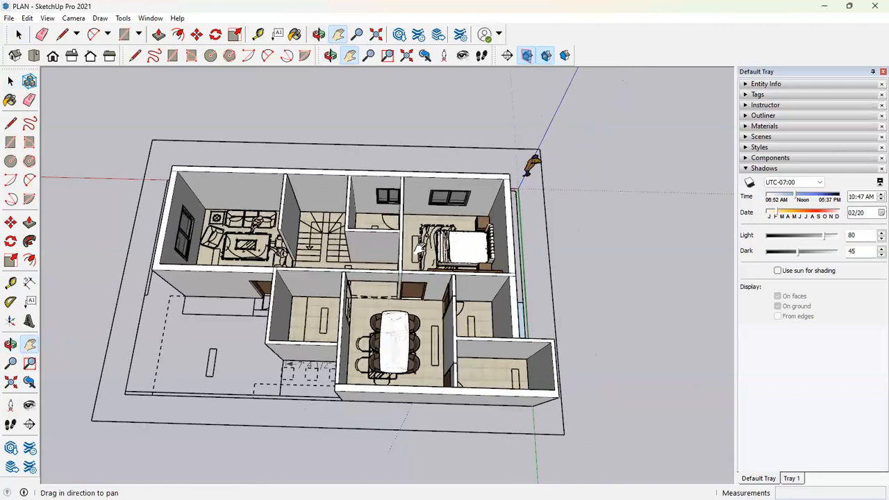
key(r)
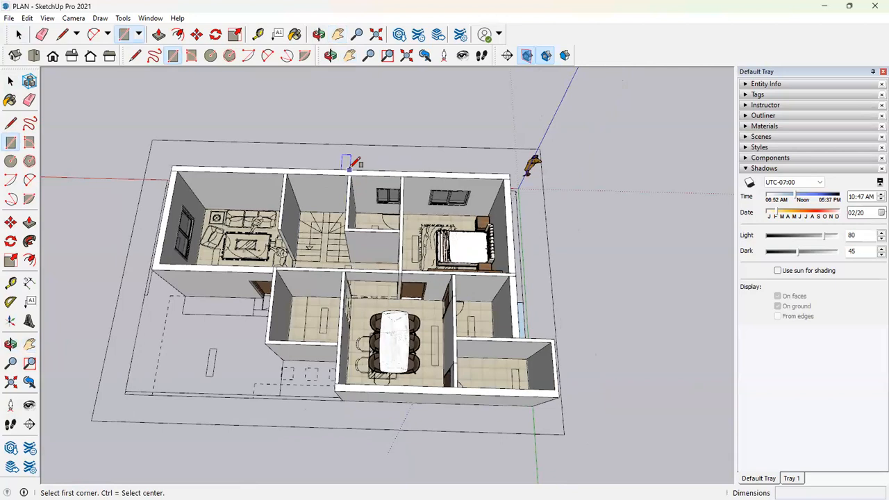
click(347, 171)
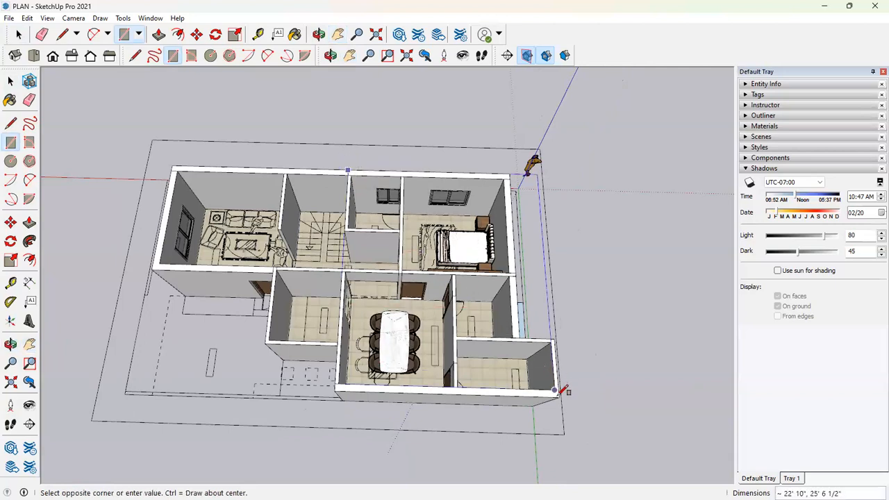
click(559, 398)
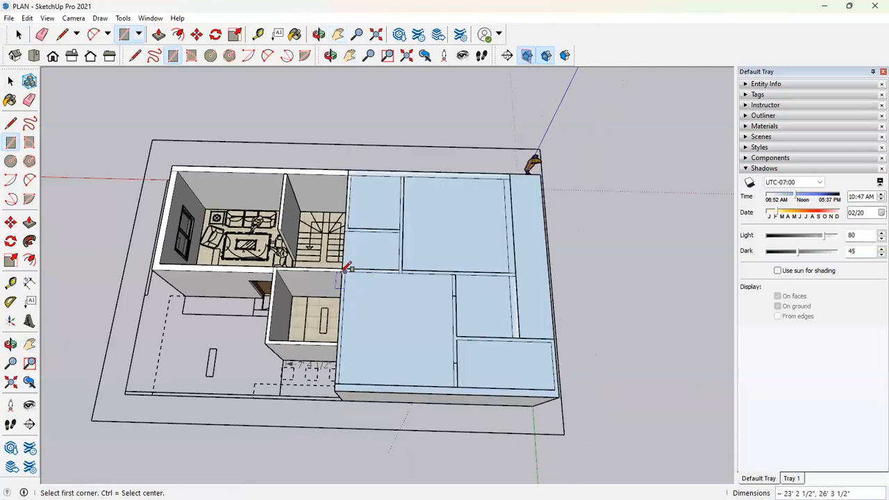
Step: Draw a second rectangle of about 21' 5" by 13' 1 1/2" on the wall tops over the living room and staircase
click(342, 270)
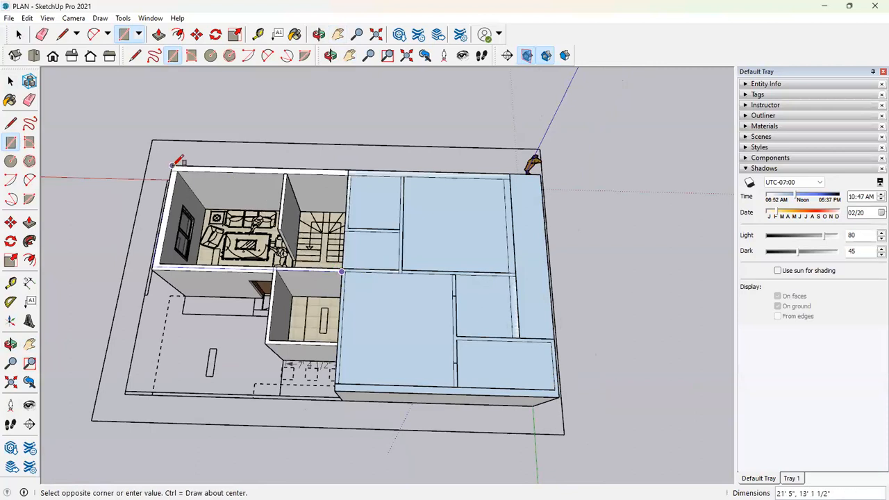
key(Escape)
middle_drag(392, 234, 507, 169)
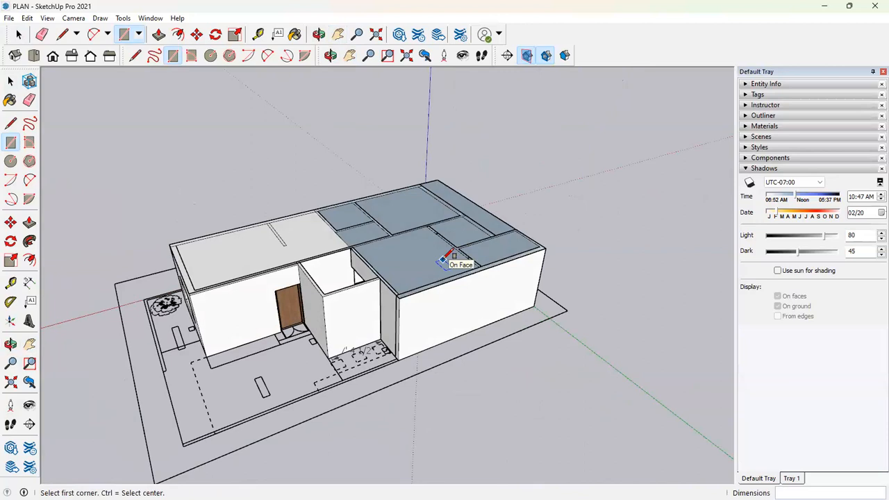
Step: Draw a vertical line upward from the midpoint of the top edge of the long wall on the dining-room side
key(h)
drag(469, 252, 472, 260)
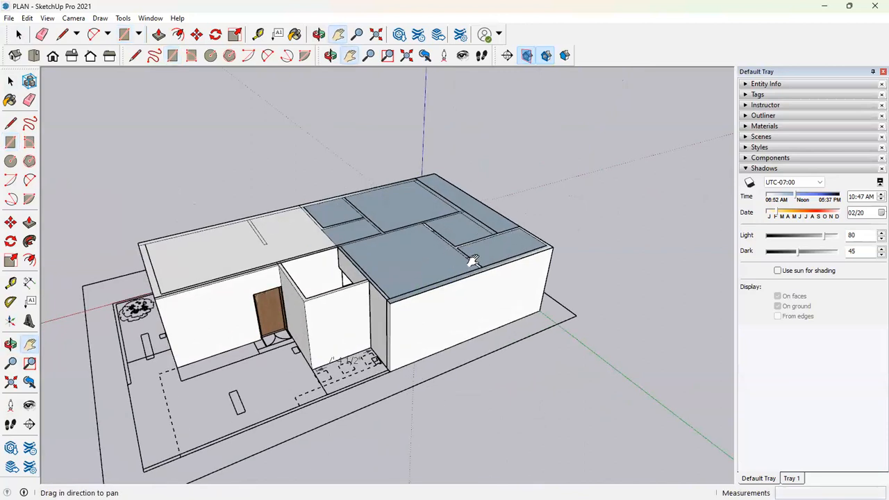
scroll(472, 261, up, 2)
key(l)
click(479, 276)
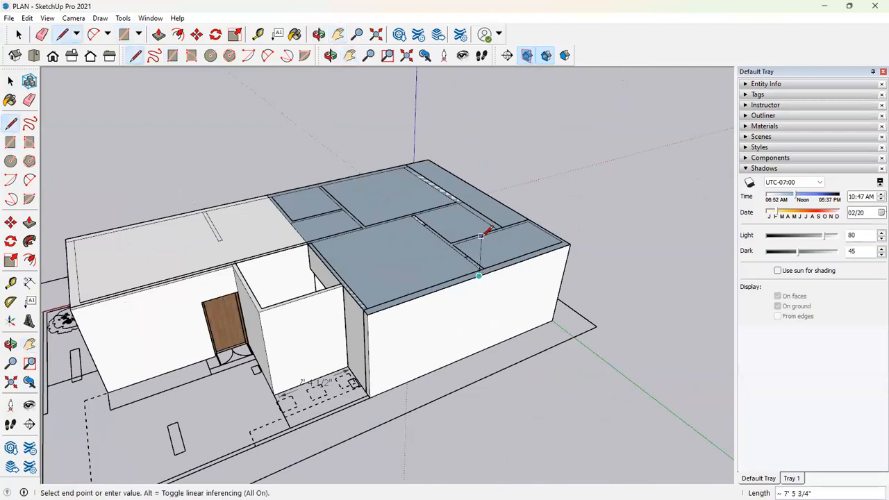
mouse_move(428, 182)
middle_down()
mouse_move(433, 174)
mouse_move(446, 183)
middle_up()
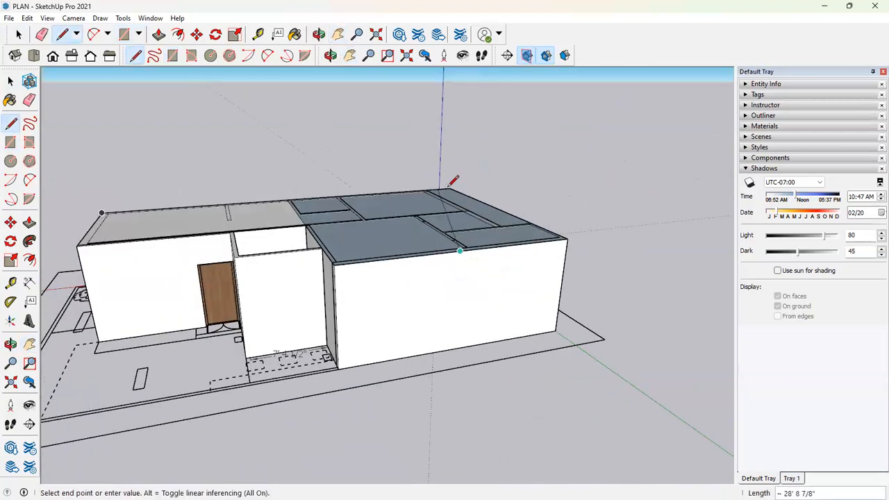
middle_drag(445, 143, 452, 144)
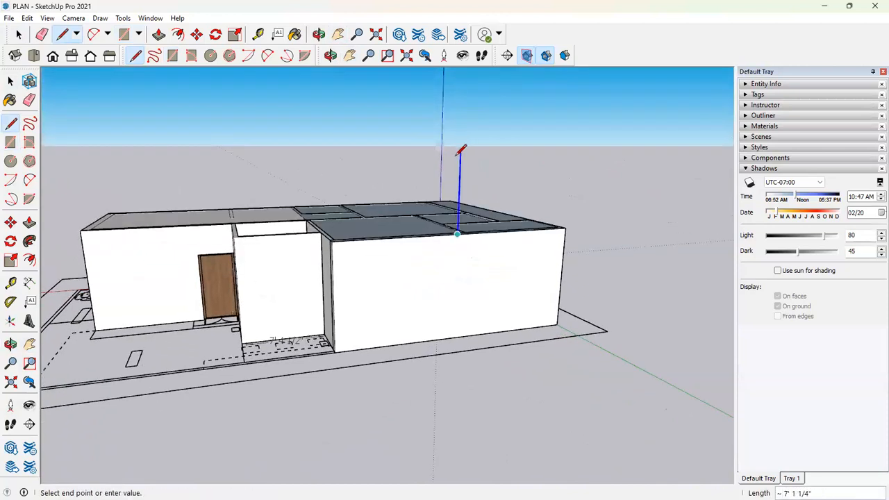
click(458, 194)
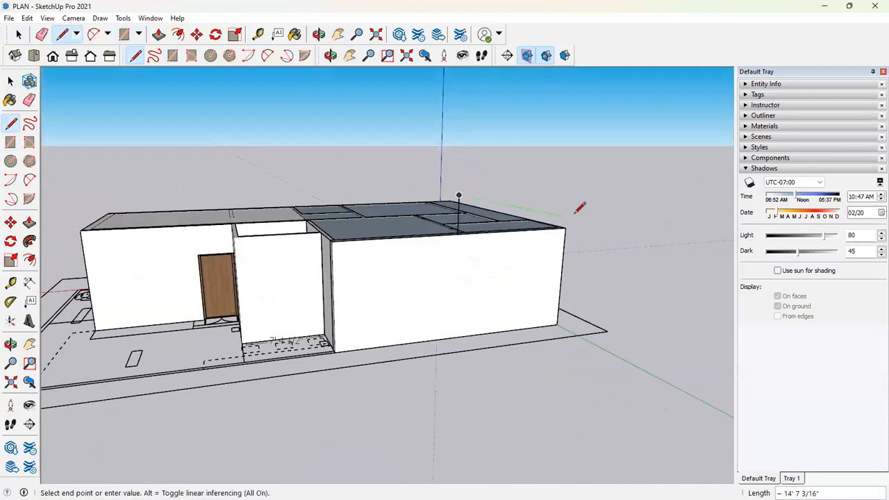
Step: Close a vertical triangular roof profile with a line sloping past the end wall and a line back to the vertical's foot
middle_drag(593, 219, 563, 235)
click(563, 242)
click(388, 237)
middle_drag(424, 312, 365, 221)
key(space)
Step: Sweep the triangular profile around the wall-top face over the bedroom and dining side with Follow Me
click(406, 205)
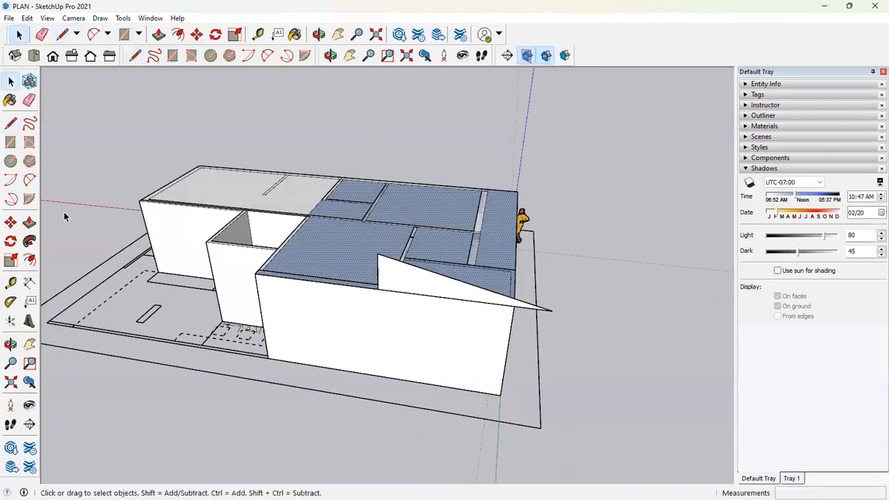
click(30, 222)
click(29, 241)
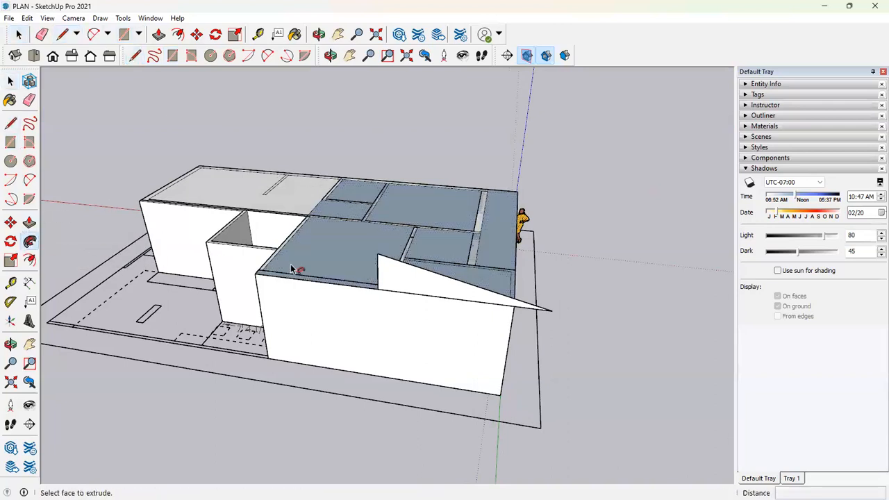
click(391, 278)
middle_drag(508, 262, 622, 273)
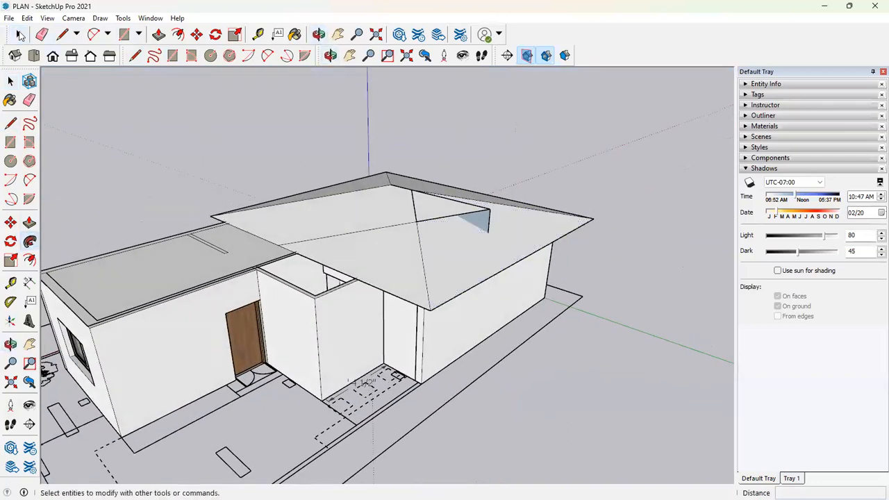
Step: Try to erase the leftover profile edges on the swept hip roof, and undo the last erasure
click(19, 34)
click(459, 217)
key(e)
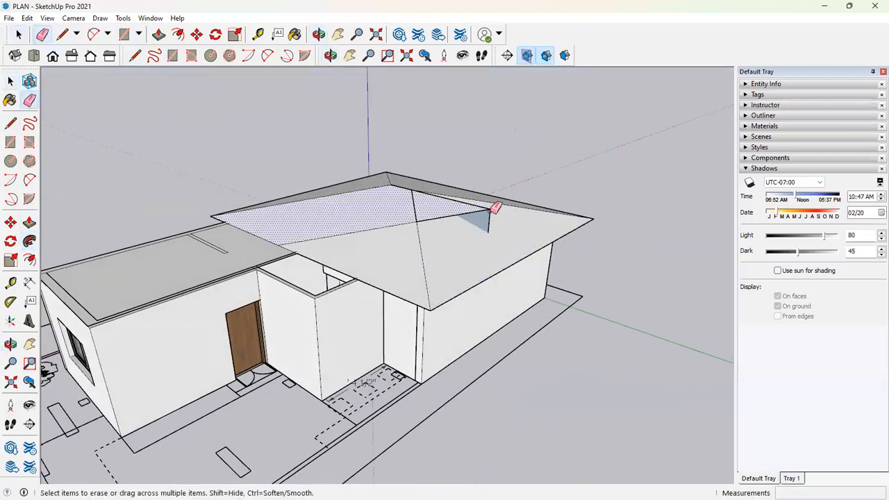
click(489, 208)
click(480, 207)
key(ctrl+z)
Step: Undo the Follow Me roof back to the triangular profile and the flat wall-top faces
mouse_move(513, 219)
middle_down()
mouse_move(434, 324)
mouse_move(215, 134)
middle_up()
mouse_move(188, 298)
middle_down()
mouse_move(149, 224)
mouse_move(135, 159)
mouse_move(34, 100)
mouse_move(311, 232)
mouse_move(285, 184)
mouse_move(367, 366)
mouse_move(449, 410)
mouse_move(501, 381)
middle_up()
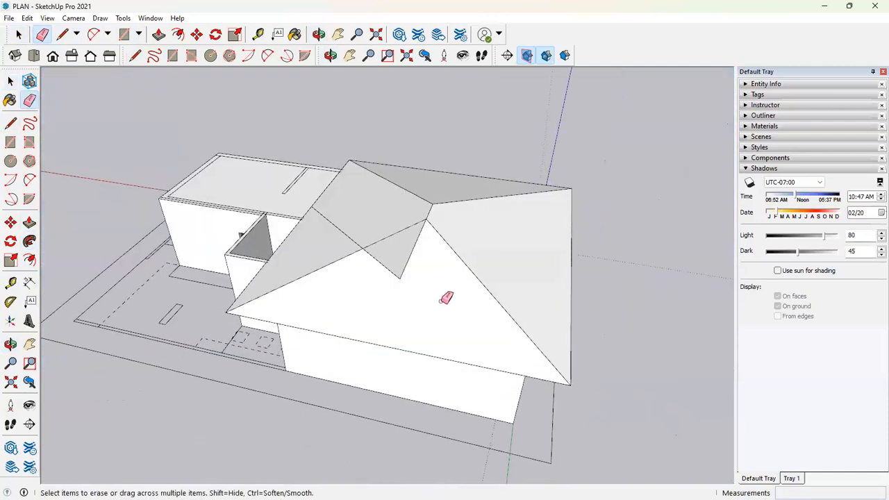
click(19, 34)
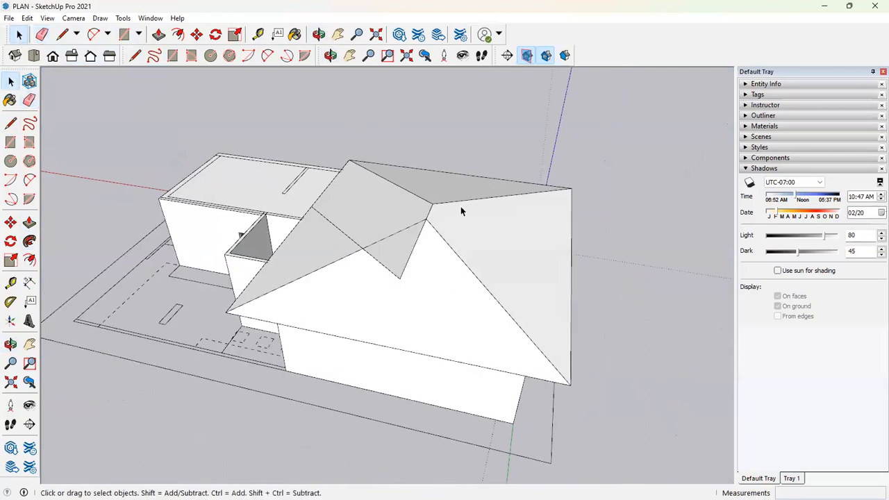
scroll(461, 215, down, 2)
key(ctrl+z)
key(ctrl+z)
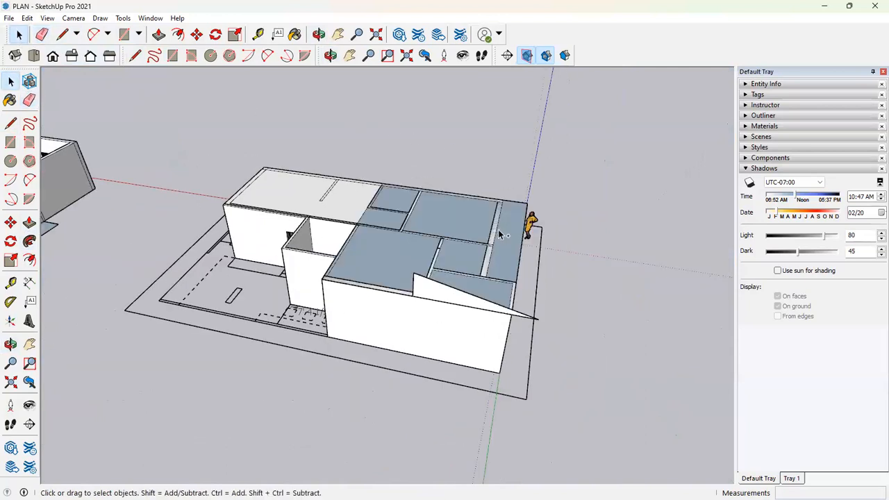
Step: Examine the finished hip roof on the neighbouring stepped house in the row of models
scroll(530, 264, down, 4)
mouse_move(313, 269)
shift+middle_down()
mouse_move(556, 264)
mouse_move(558, 317)
mouse_move(626, 316)
shift+middle_up()
drag(298, 241, 599, 254)
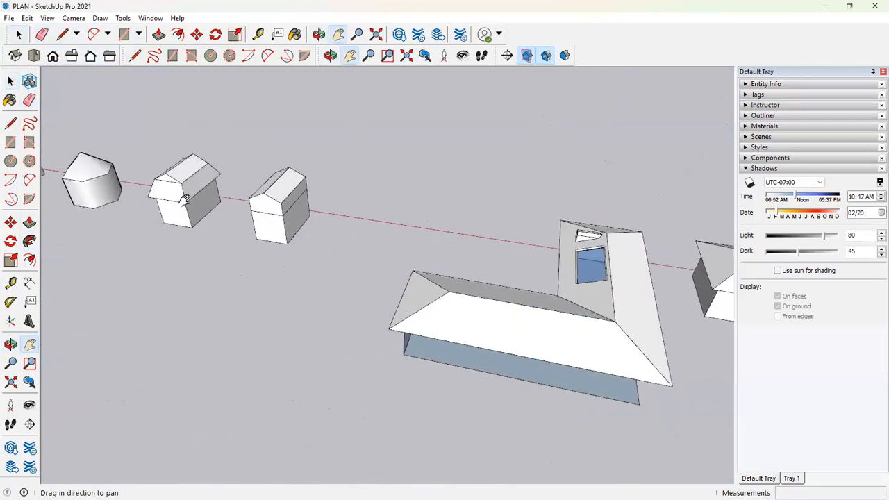
drag(185, 199, 625, 281)
scroll(141, 197, up, 5)
drag(186, 202, 492, 238)
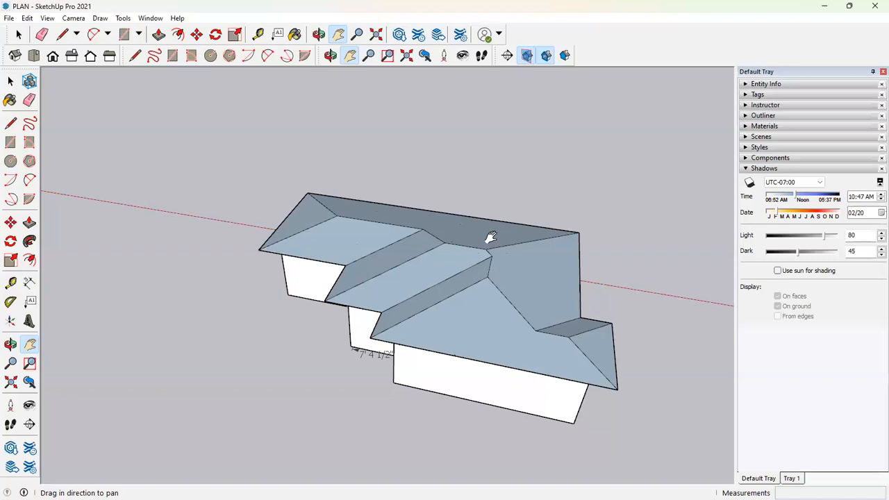
click(19, 34)
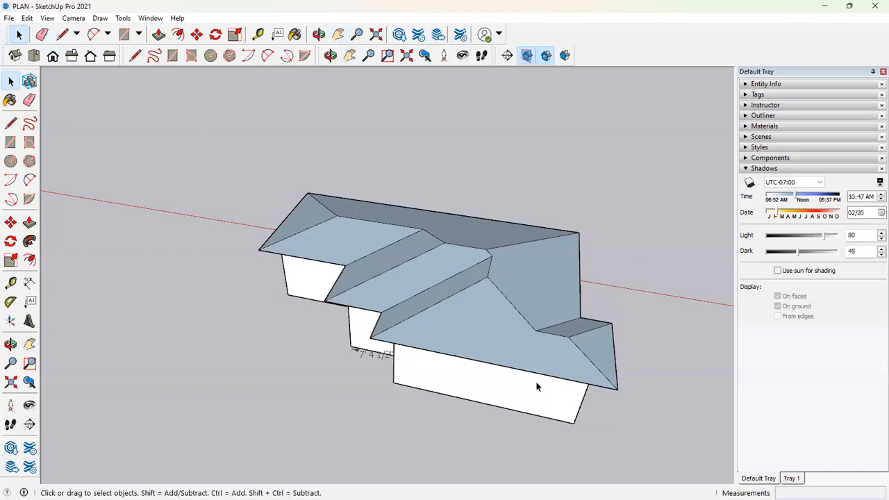
Step: Review the other roof types on the sample houses along the red axis
scroll(365, 244, down, 2)
shift+middle_drag(494, 281, 363, 248)
scroll(316, 269, down, 2)
middle_drag(315, 268, 173, 285)
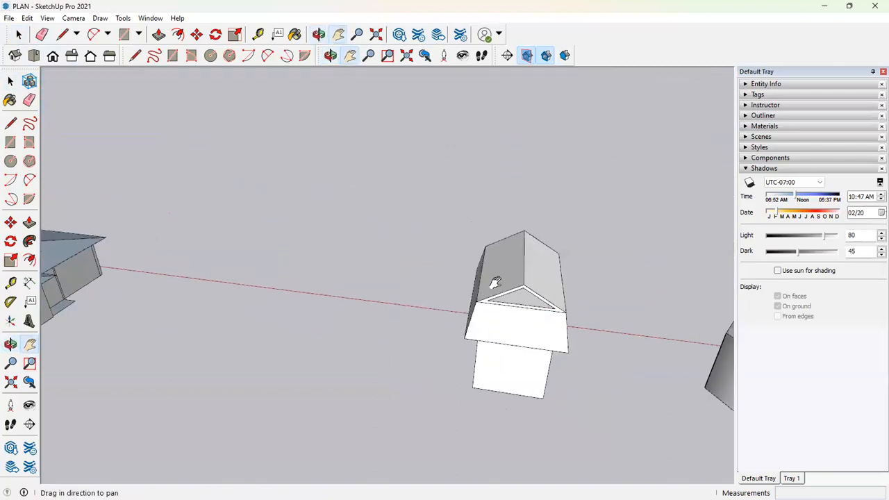
shift+middle_drag(494, 284, 153, 237)
scroll(332, 241, down, 2)
scroll(463, 314, down, 2)
drag(464, 315, 111, 266)
drag(367, 292, 138, 271)
drag(386, 289, 76, 254)
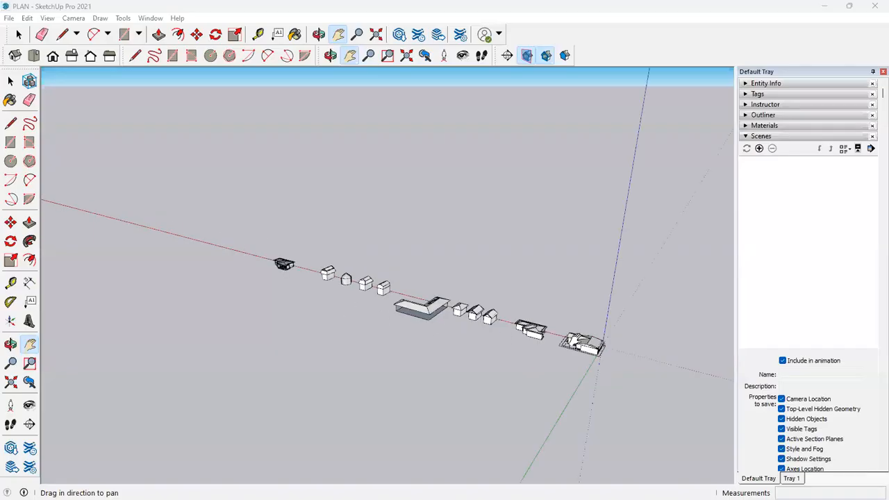
Step: Hide the hip roof group of the stepped house to expose its furnished rooms
scroll(577, 334, up, 2)
scroll(577, 331, up, 1)
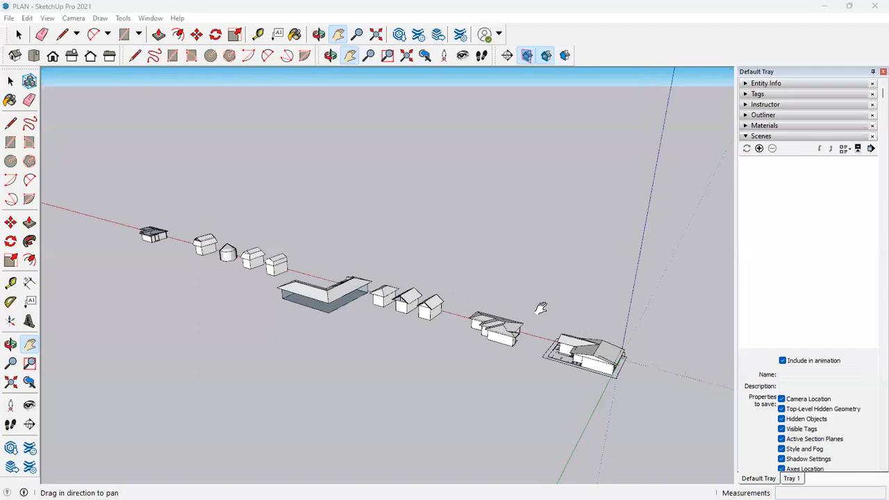
scroll(417, 320, up, 5)
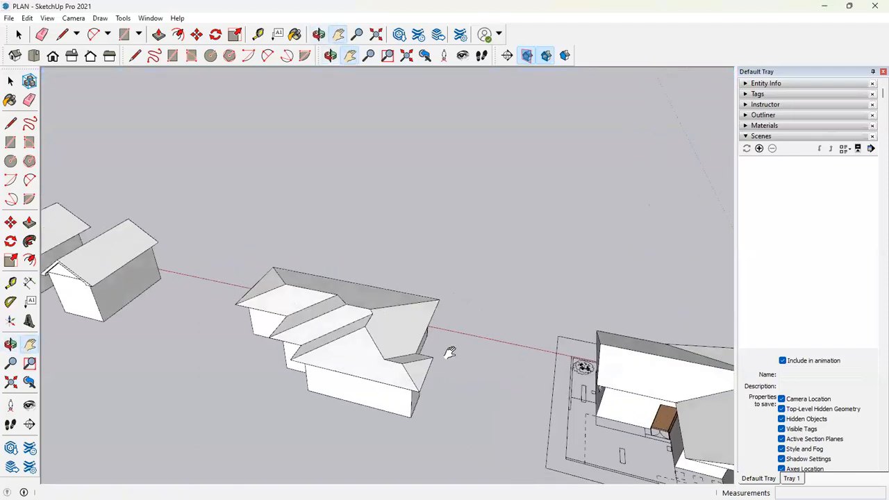
key(space)
click(311, 314)
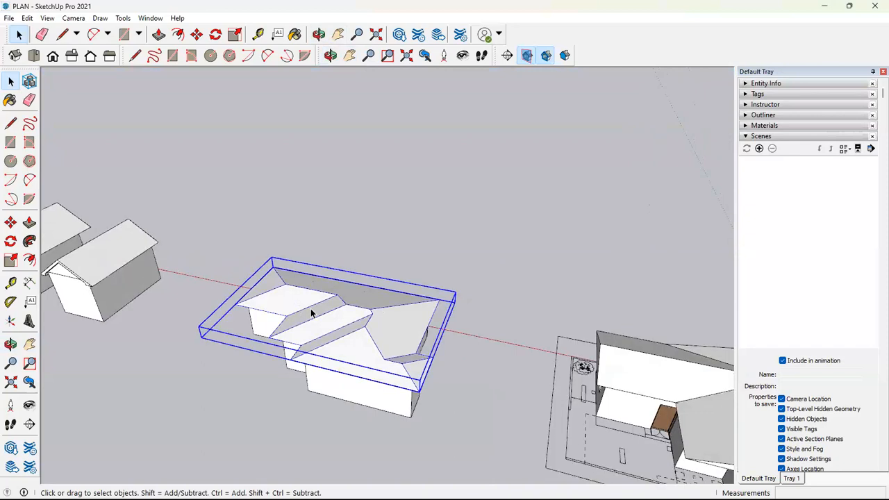
right_click(311, 314)
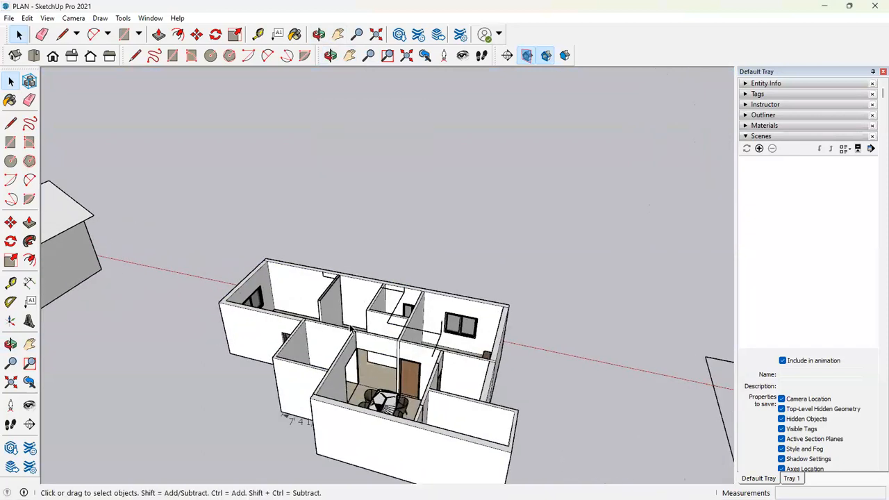
Step: Start placing a camera with Position Camera on the tiled bedroom floor between the wardrobe and the bed
mouse_move(389, 312)
middle_down()
mouse_move(461, 330)
mouse_move(401, 318)
mouse_move(213, 312)
mouse_move(68, 337)
mouse_move(387, 295)
middle_up()
scroll(486, 321, up, 3)
scroll(497, 319, up, 4)
scroll(487, 271, down, 2)
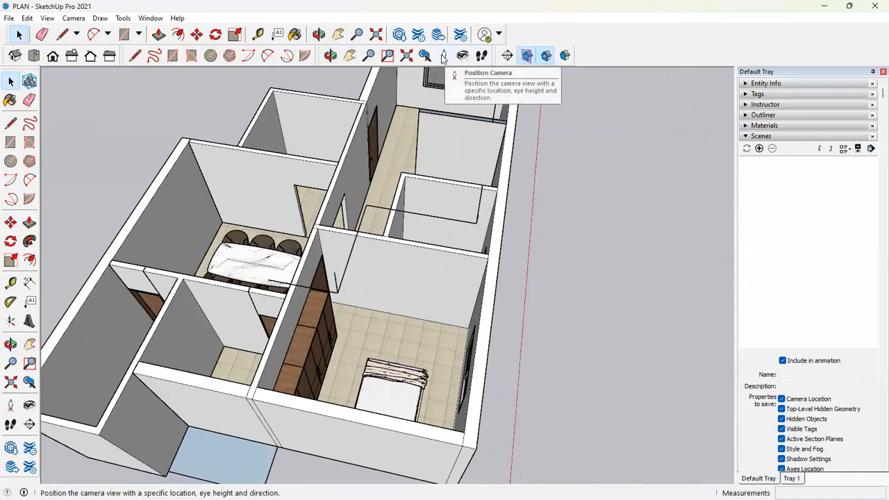
click(74, 18)
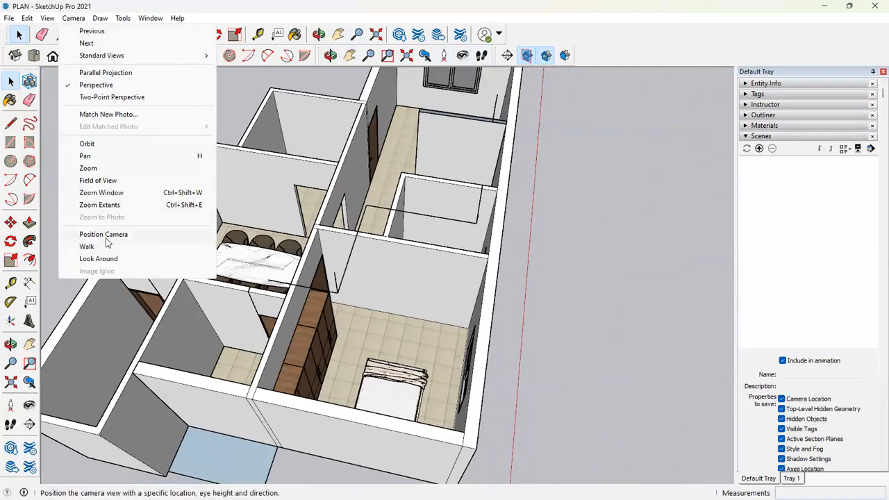
click(445, 55)
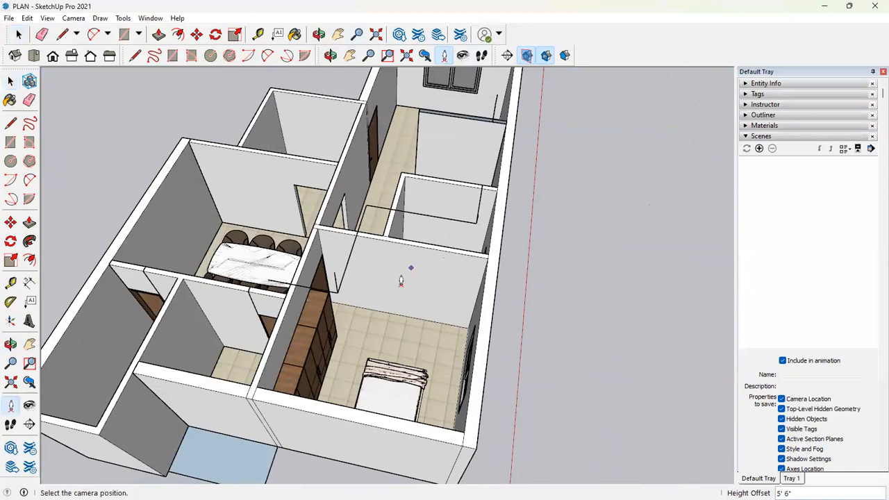
scroll(406, 321, up, 1)
scroll(405, 321, up, 5)
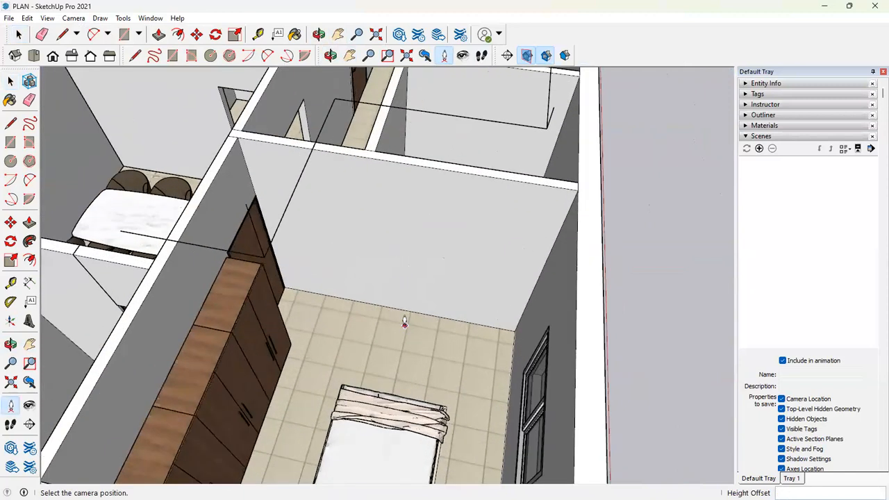
Step: Draw a line about 10 1/2" long from the wall base opposite the bed, and position the camera along it at 3' 6" eye height
key(l)
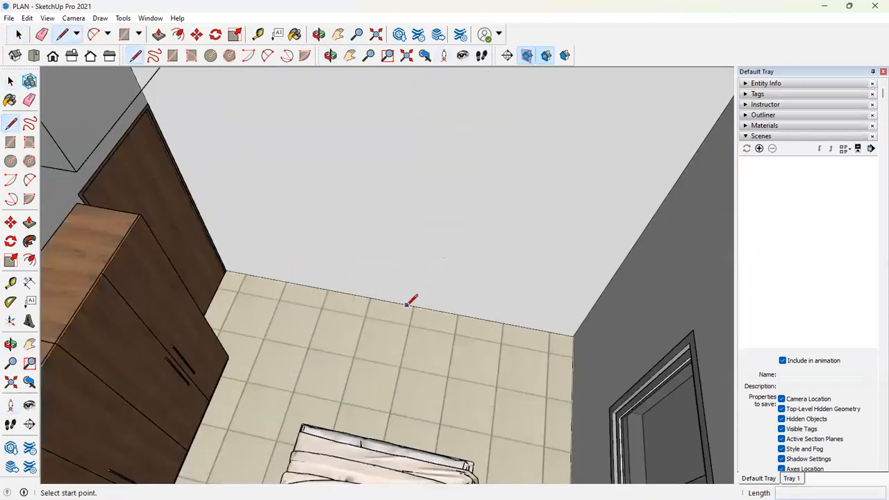
click(408, 304)
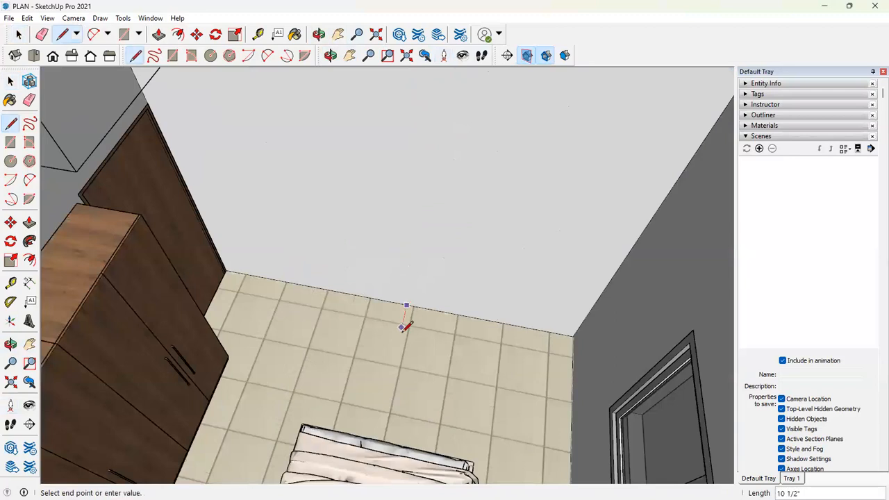
click(402, 327)
key(Escape)
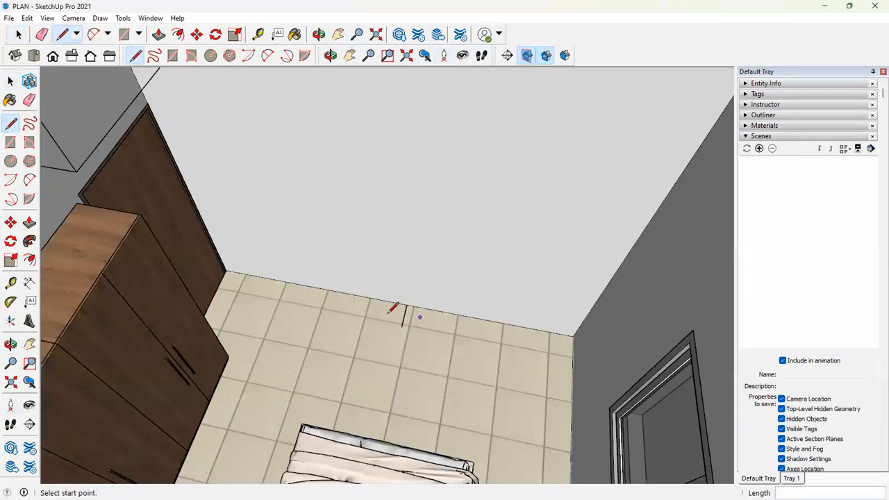
click(445, 57)
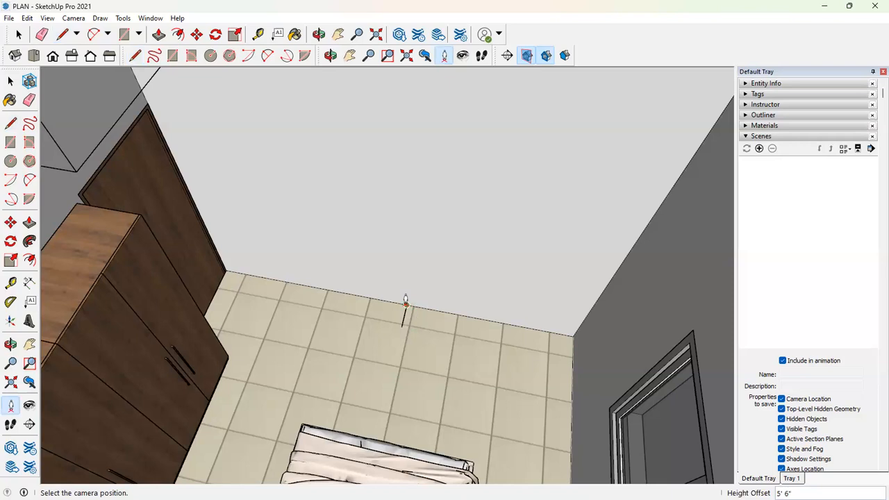
drag(406, 304, 403, 326)
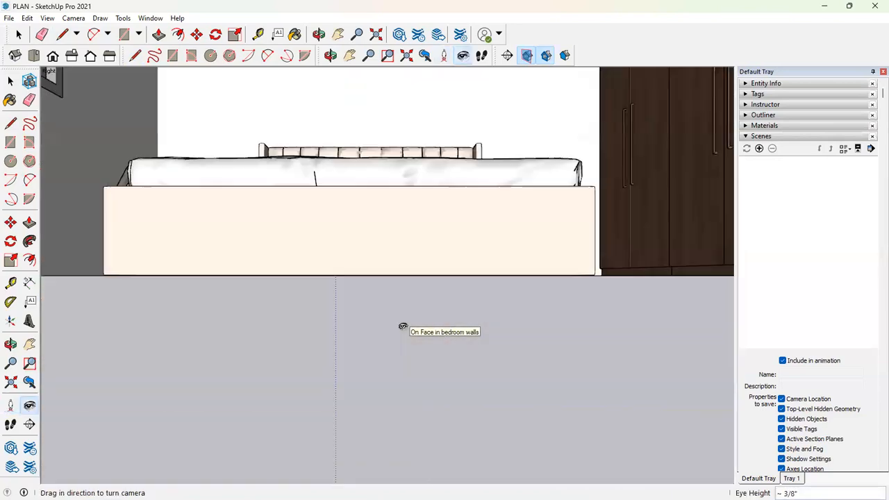
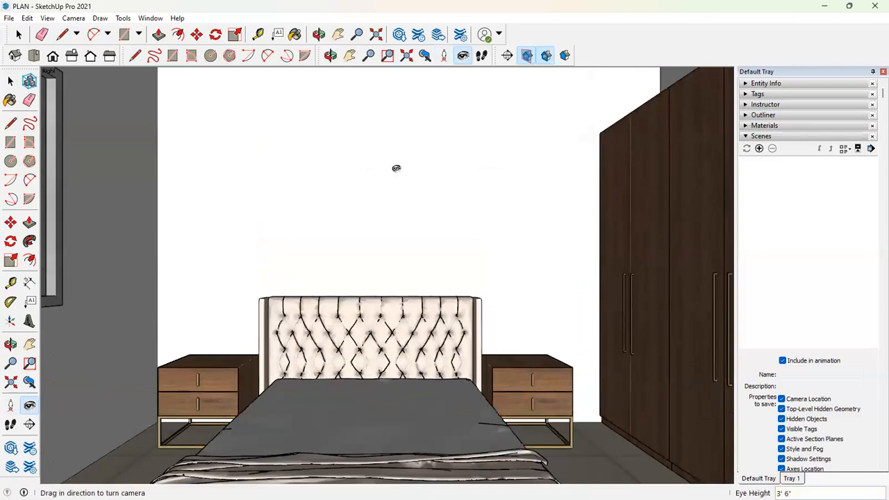
Step: Try a 60-degree camera field of view, and settle on 50 degrees for the bedroom view
click(368, 54)
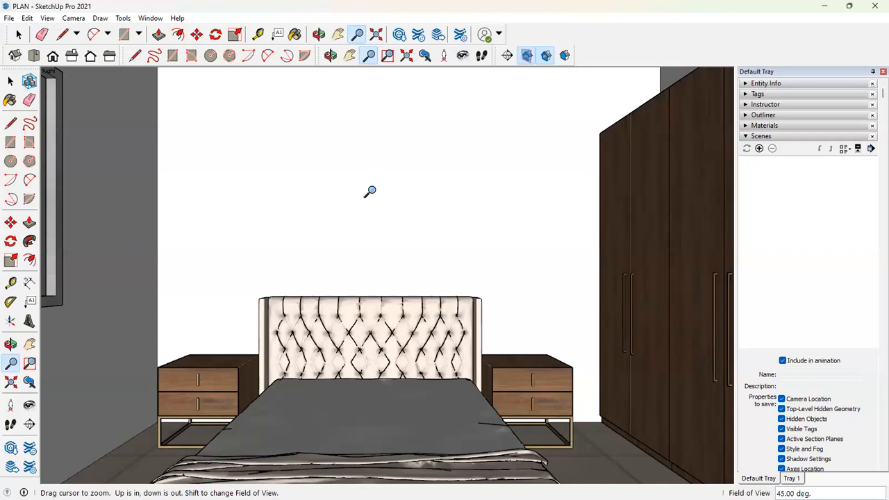
text(50)
key(Return)
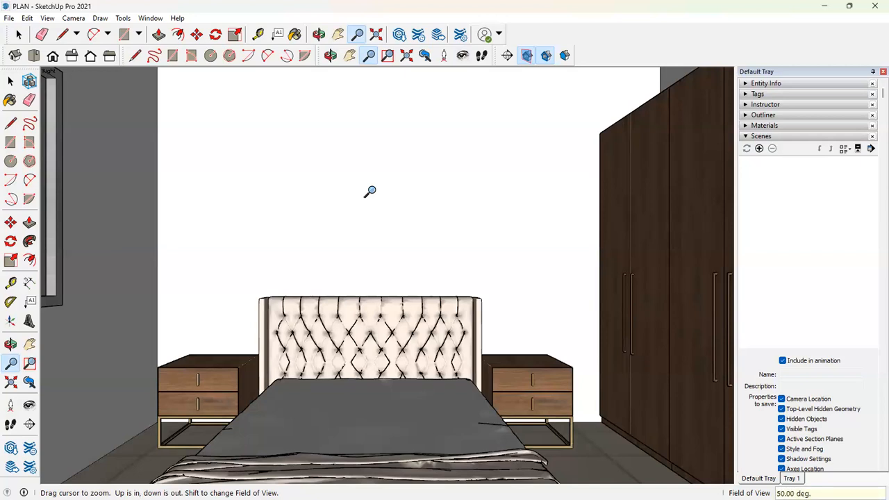
text(60)
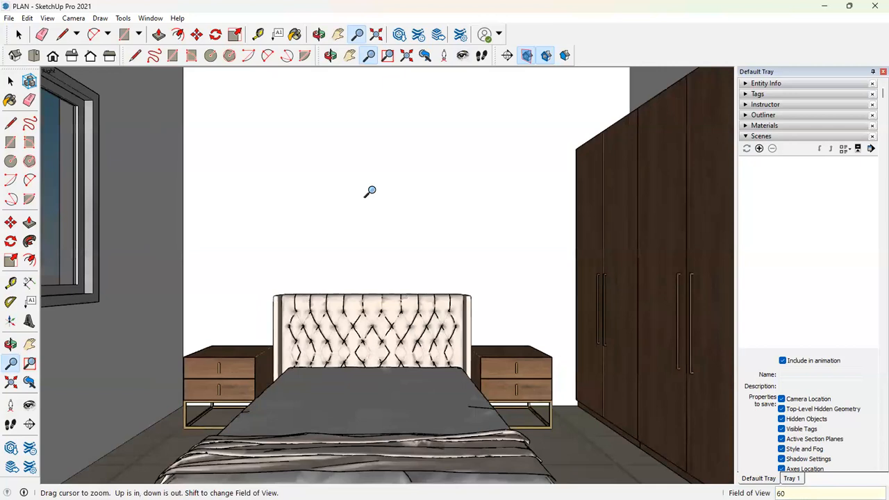
key(Return)
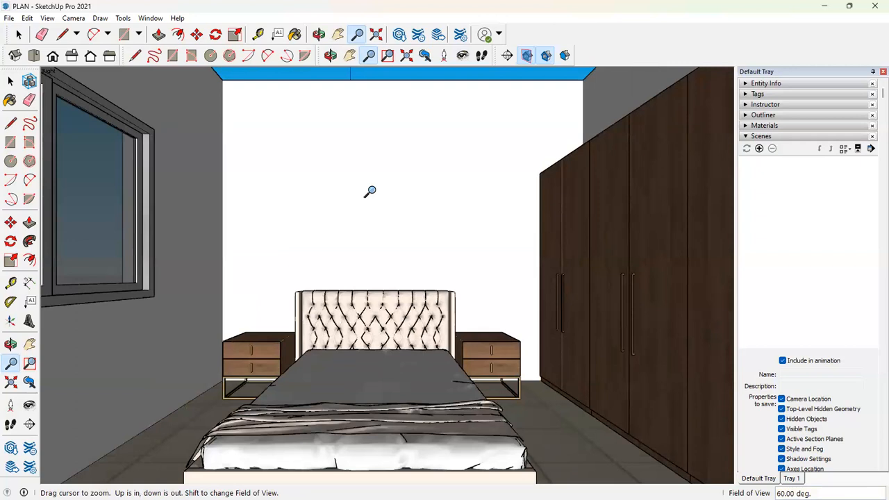
text(4)
text(50)
key(Return)
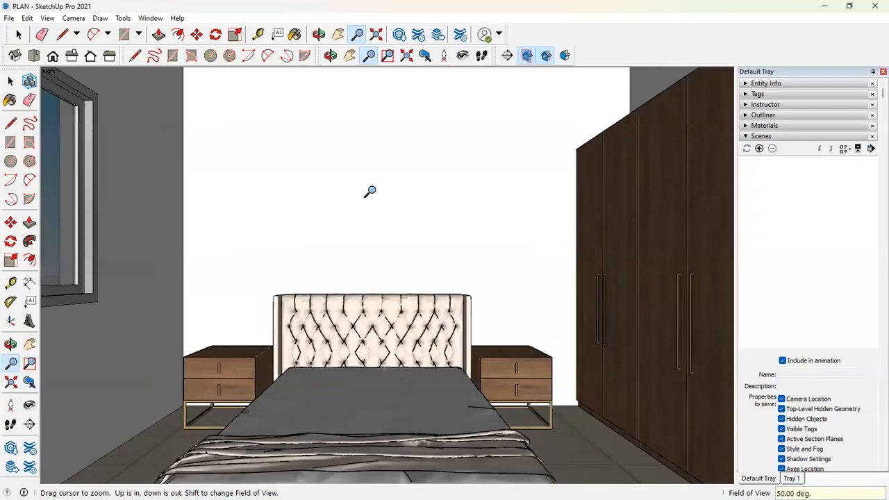
Step: Unhide all hidden geometry in the model
click(45, 18)
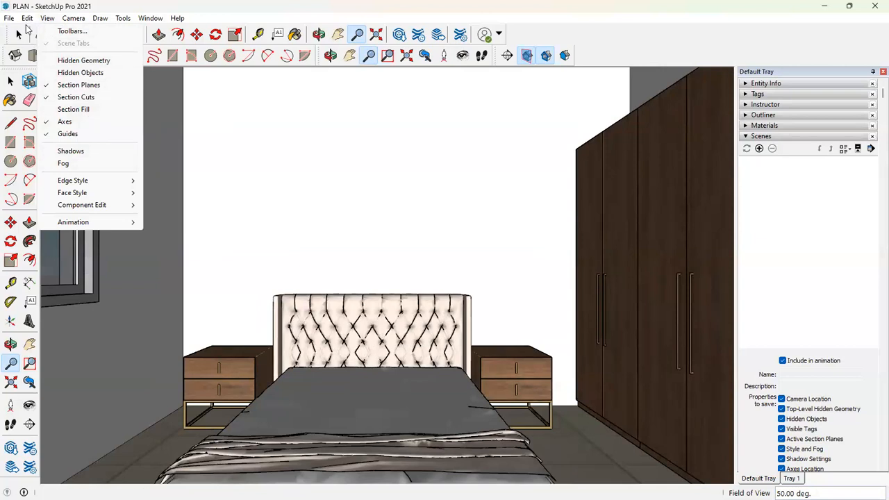
mouse_move(27, 19)
mouse_move(53, 196)
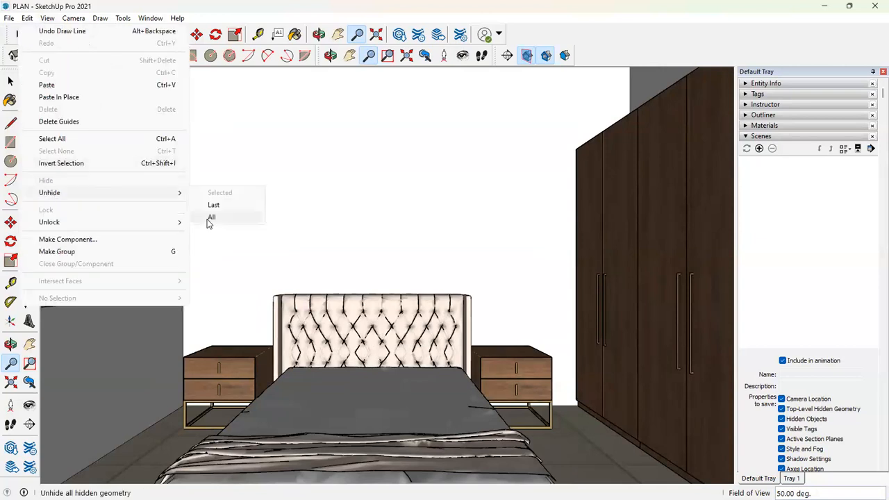
click(209, 220)
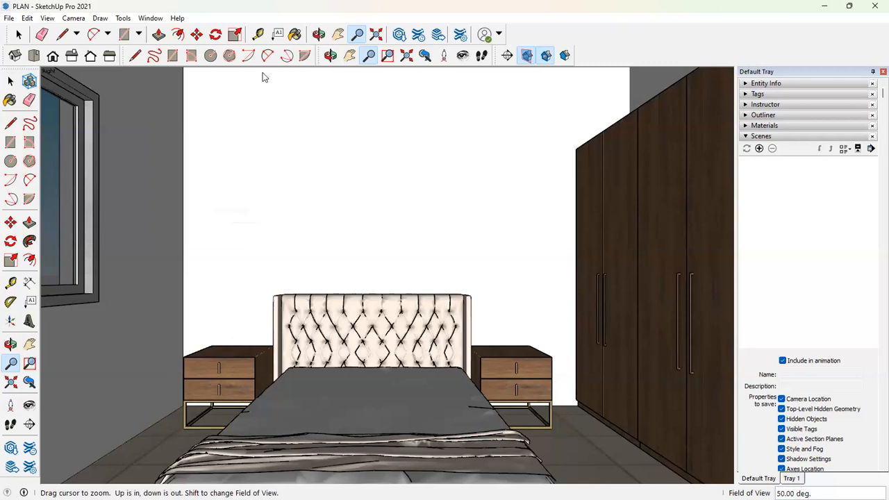
Step: Add a scene from the current bedroom view, saving the style changes as a new style
click(19, 34)
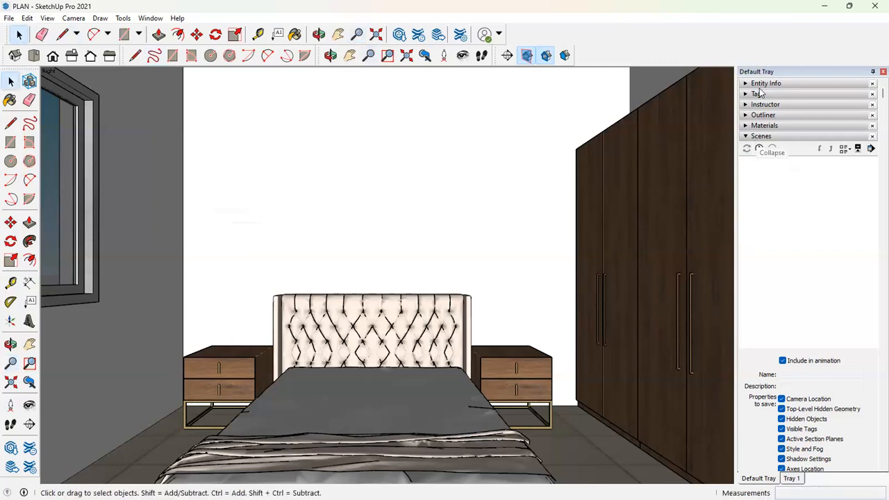
click(760, 149)
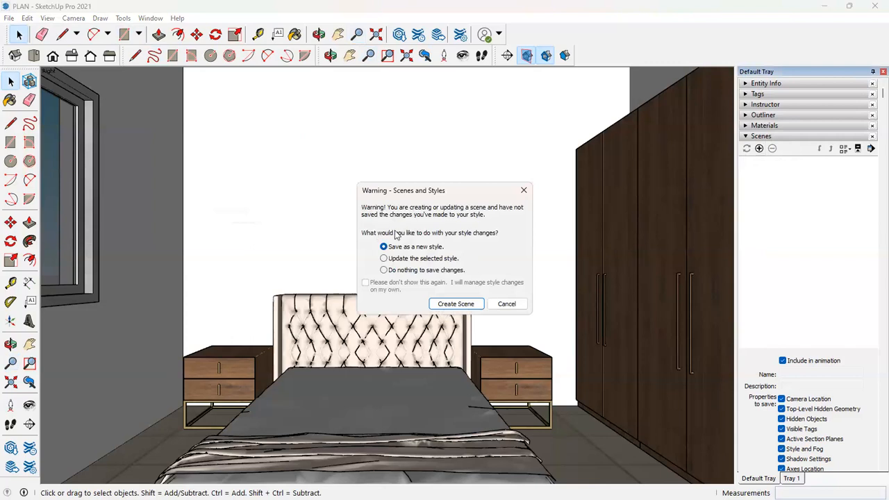
click(456, 304)
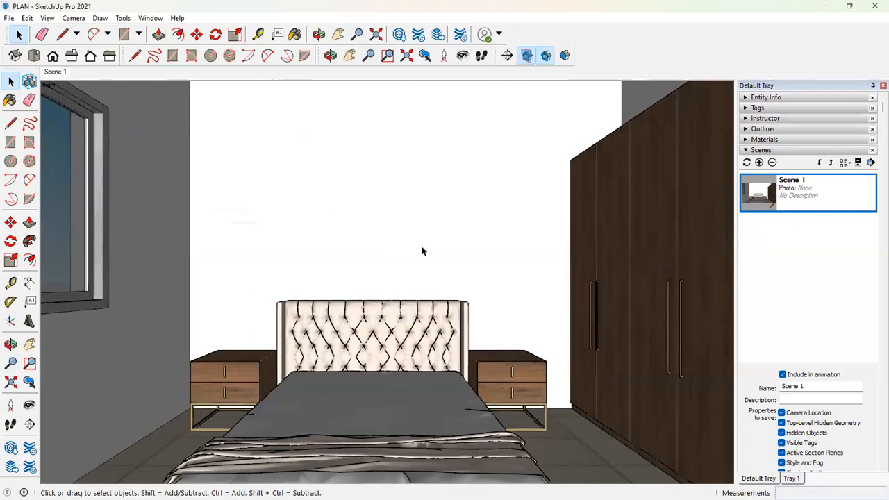
Step: Frame a closer, angled view of the bed and wardrobe and update Scene 1 with it
scroll(472, 263, up, 1)
scroll(473, 262, up, 2)
middle_drag(551, 280, 450, 222)
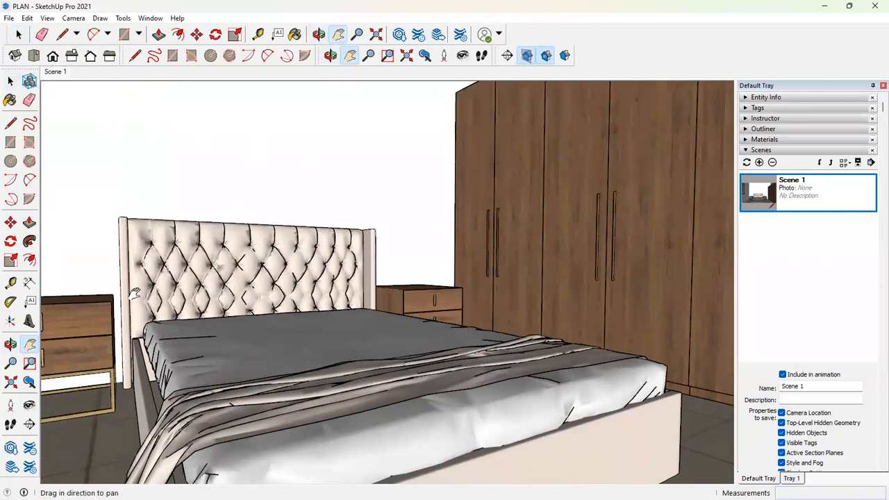
right_click(51, 76)
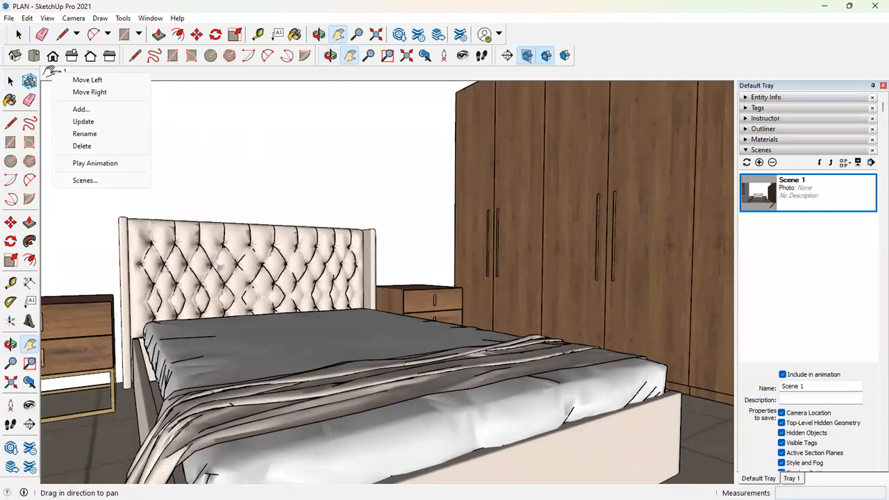
click(95, 123)
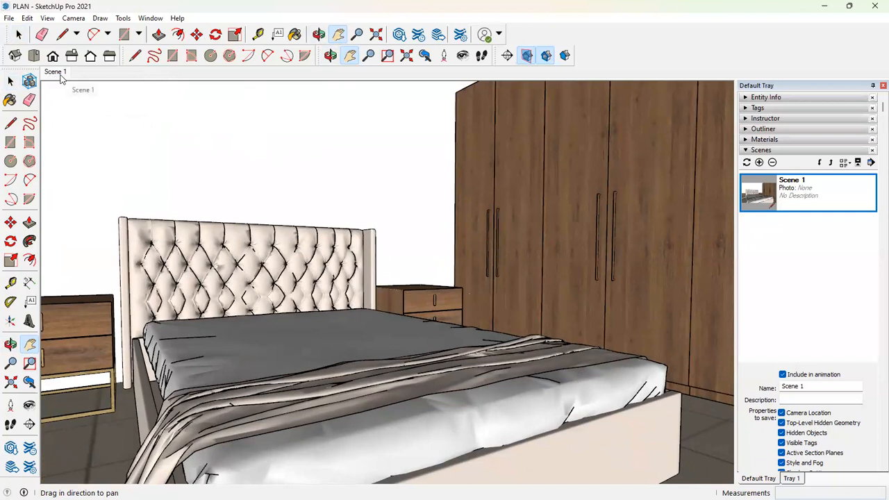
Step: Frame the bed and both nightstands from the front at a 4' eye height and add the view as a second scene
middle_drag(461, 298, 352, 317)
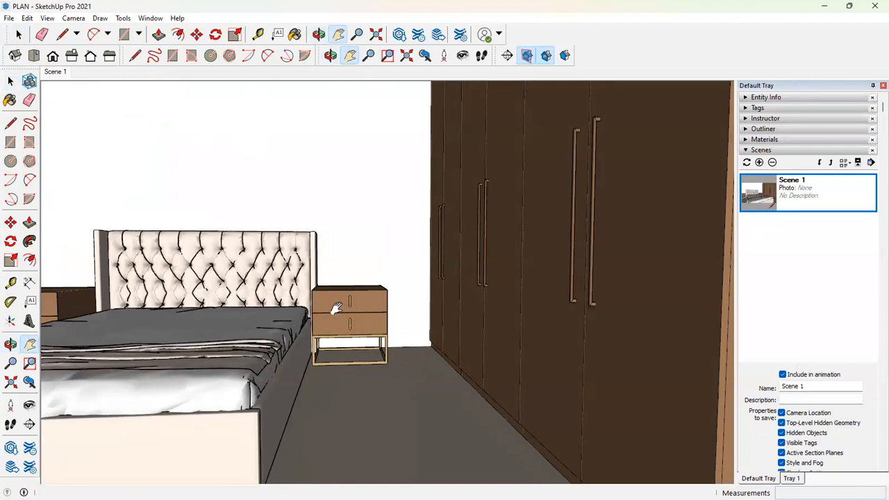
drag(387, 283, 483, 289)
middle_drag(476, 285, 480, 286)
click(462, 56)
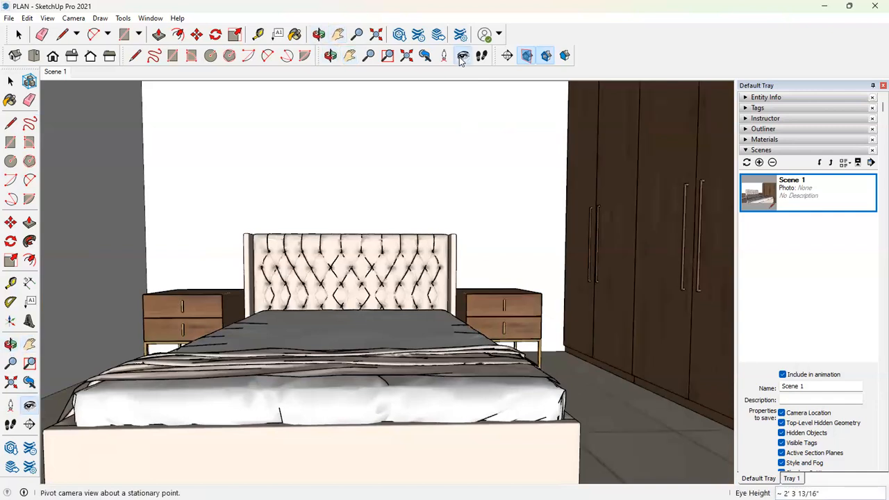
text(4)
key(Return)
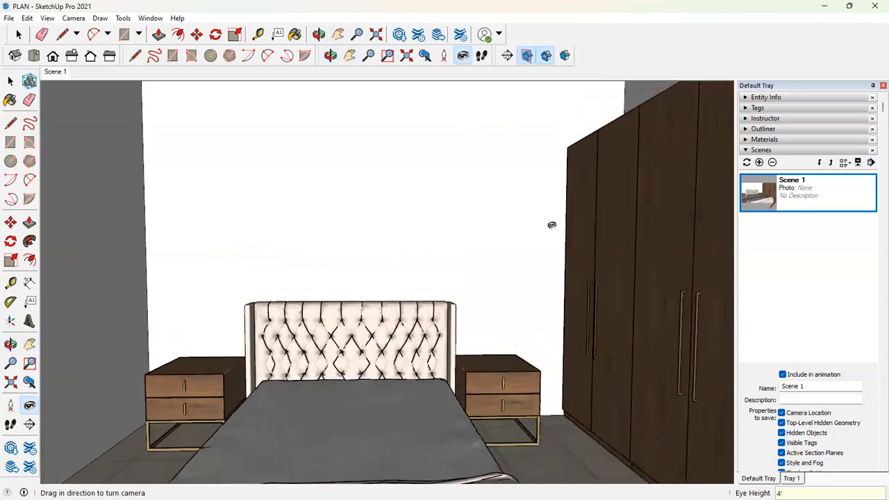
click(760, 162)
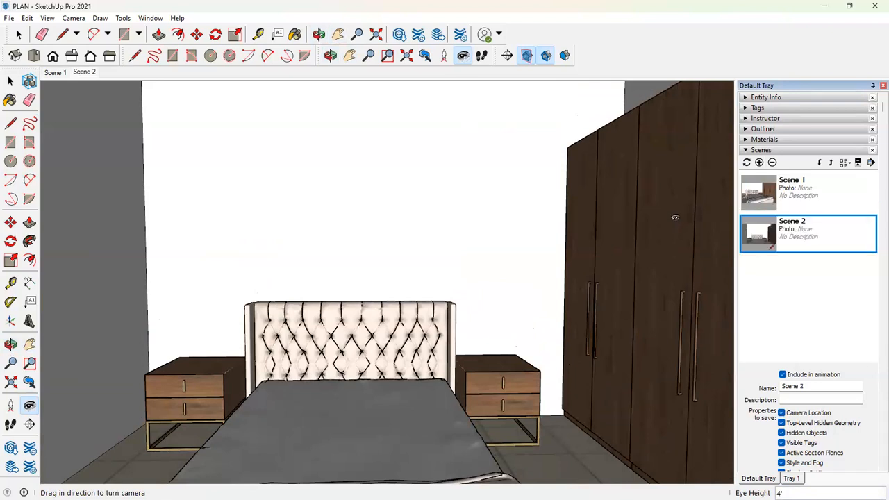
Step: Try closer framings of the bed for Scene 2, and return to the scene's saved view
drag(537, 293, 555, 317)
key(o)
middle_drag(555, 316, 556, 317)
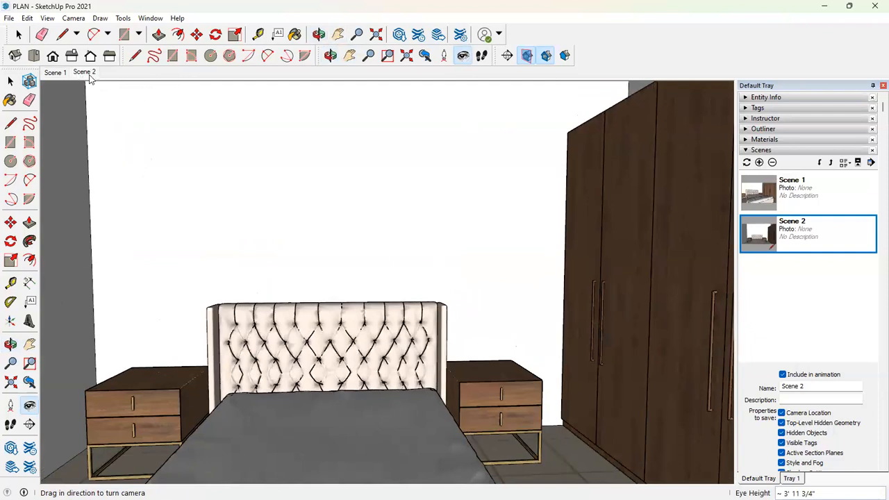
right_click(89, 75)
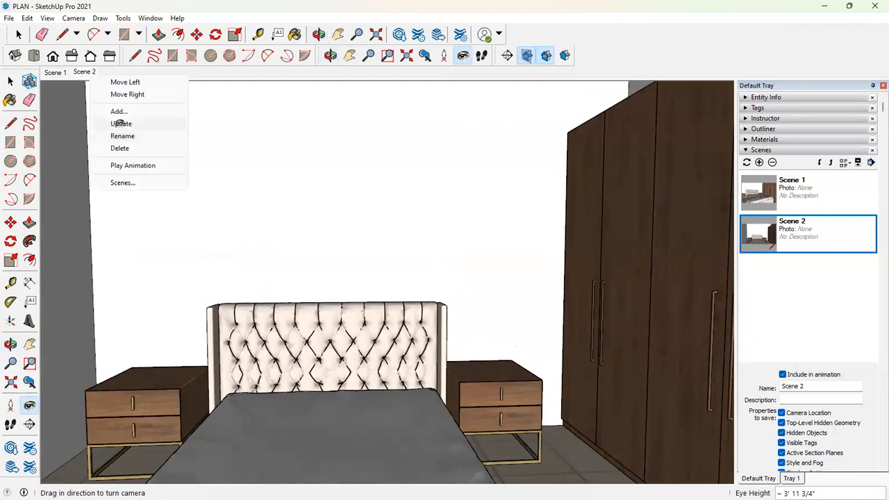
click(306, 127)
mouse_move(452, 299)
middle_down()
mouse_move(428, 299)
mouse_move(436, 300)
middle_up()
scroll(441, 301, up, 1)
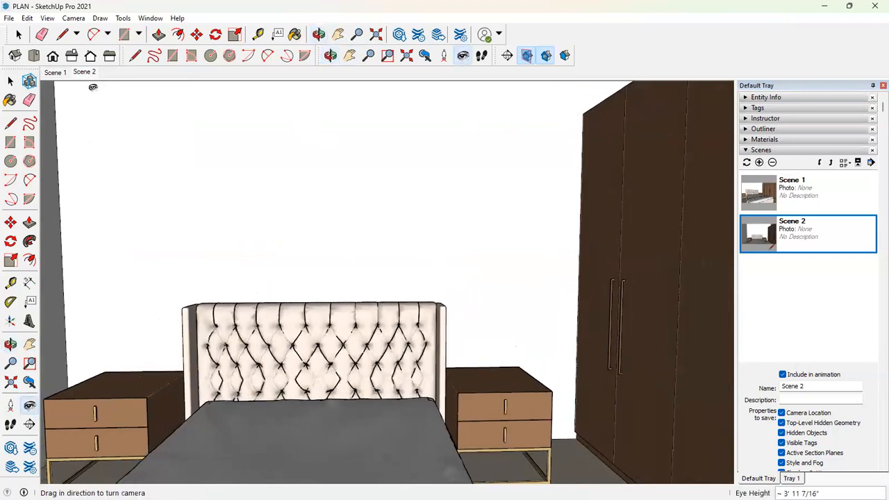
right_click(82, 74)
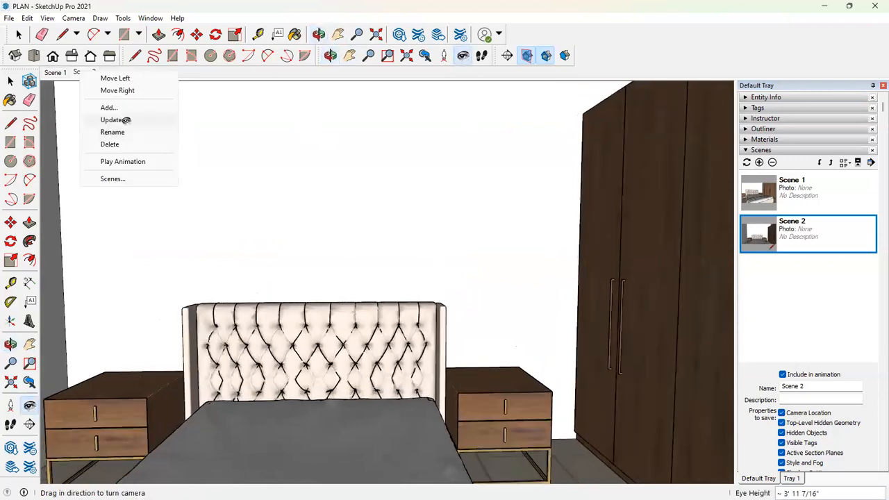
click(154, 121)
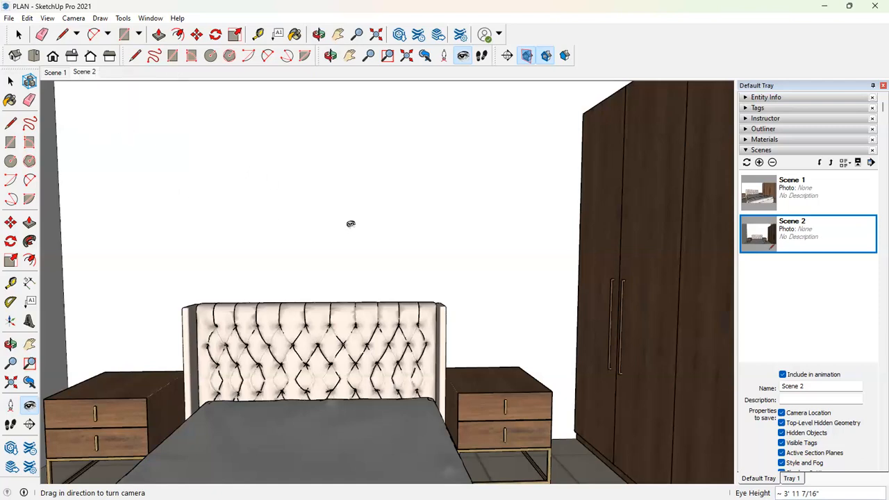
click(84, 73)
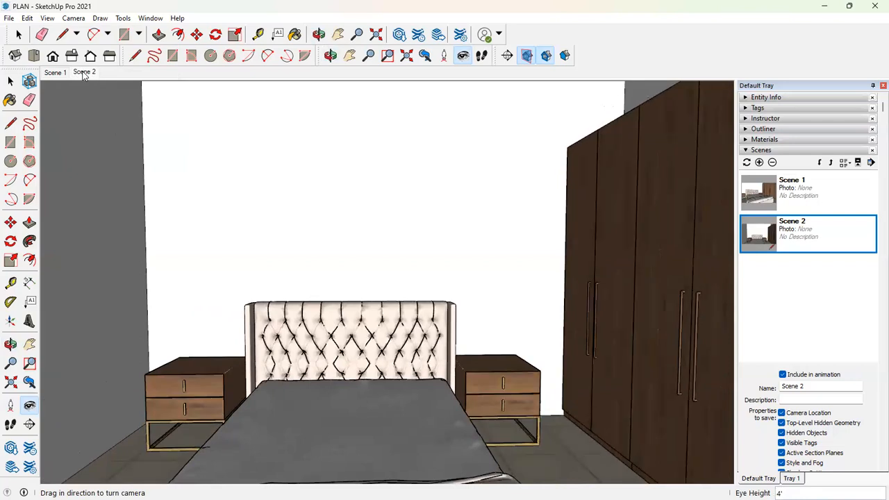
Step: Bring the Scene 2 view slightly closer to the bed and update the scene with it
scroll(439, 320, up, 1)
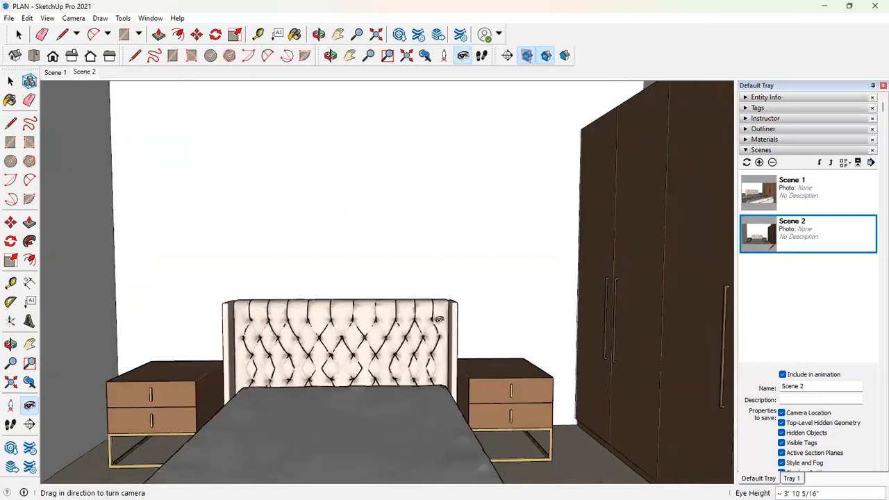
right_click(89, 73)
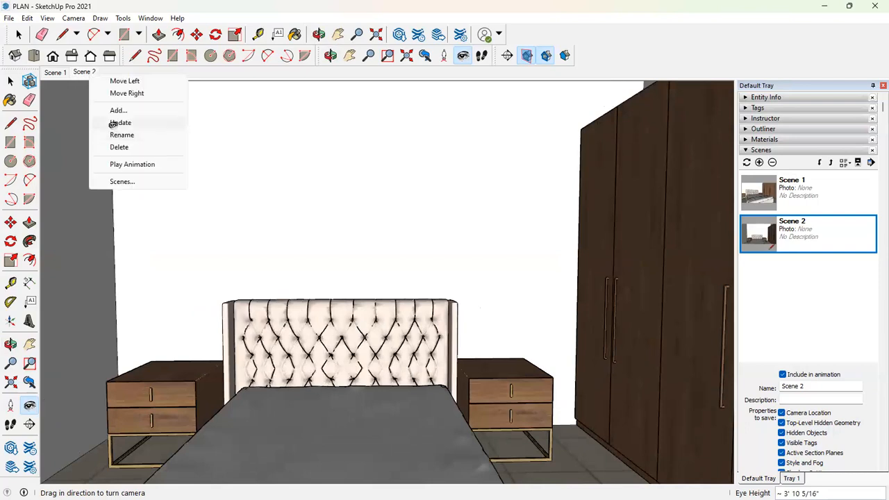
click(118, 122)
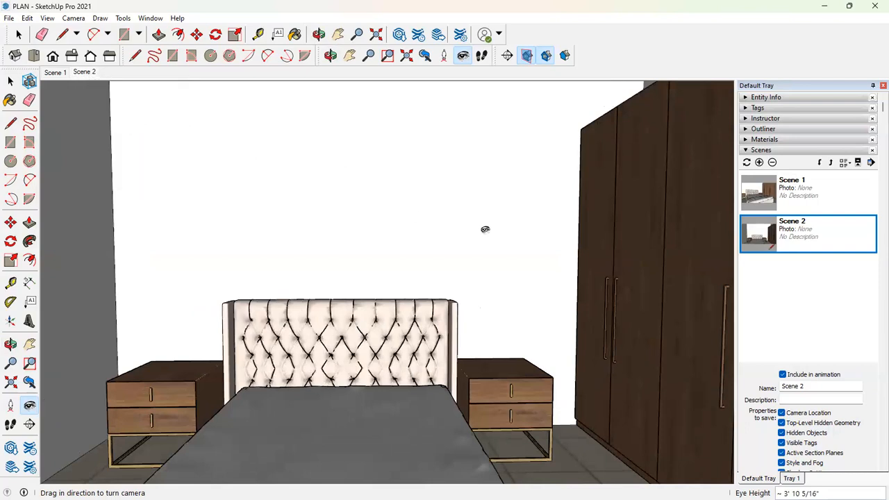
Step: Recall the saved Scene 2 view and switch to the Select tool
middle_drag(535, 326, 530, 323)
scroll(373, 225, down, 2)
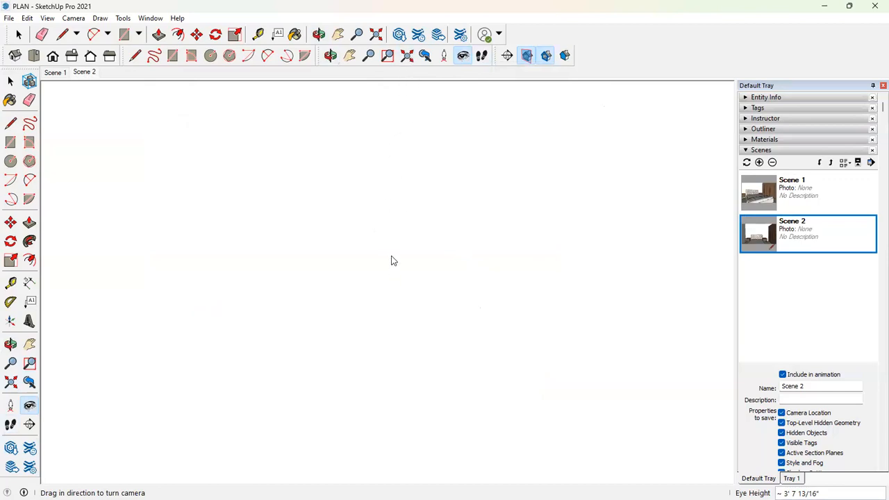
click(84, 73)
key(space)
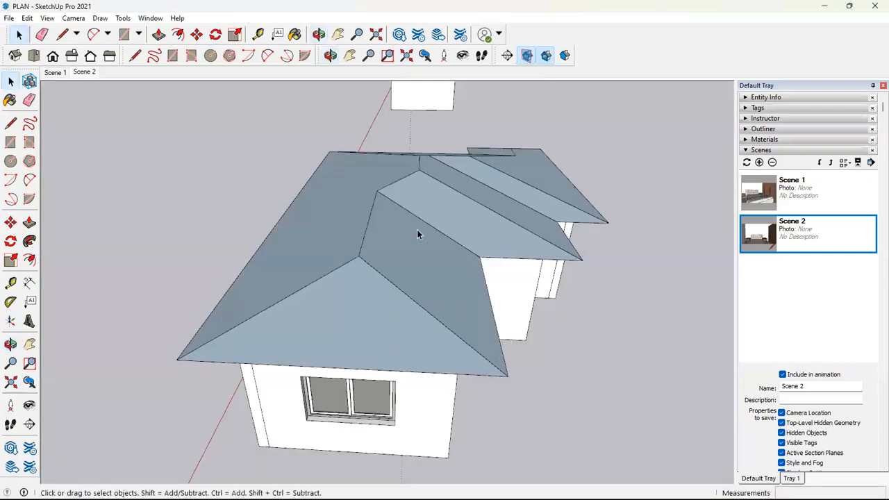
Step: Hide the hipped roof of the furnished house to expose its rooms
middle_drag(417, 230, 429, 304)
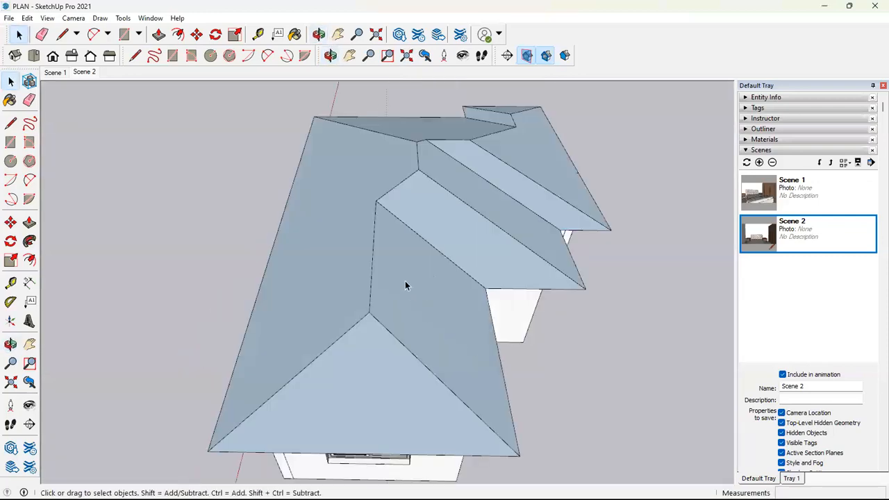
right_click(405, 280)
click(433, 313)
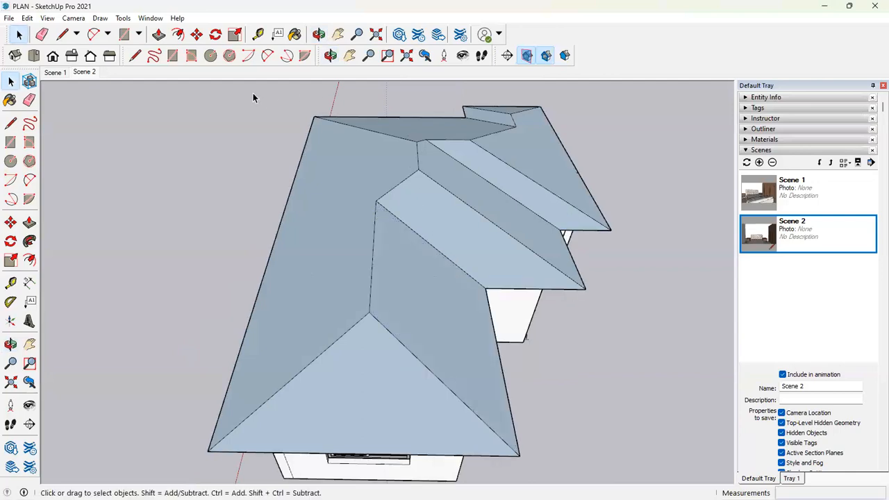
key(h)
drag(251, 93, 380, 433)
drag(392, 149, 388, 167)
scroll(388, 168, up, 1)
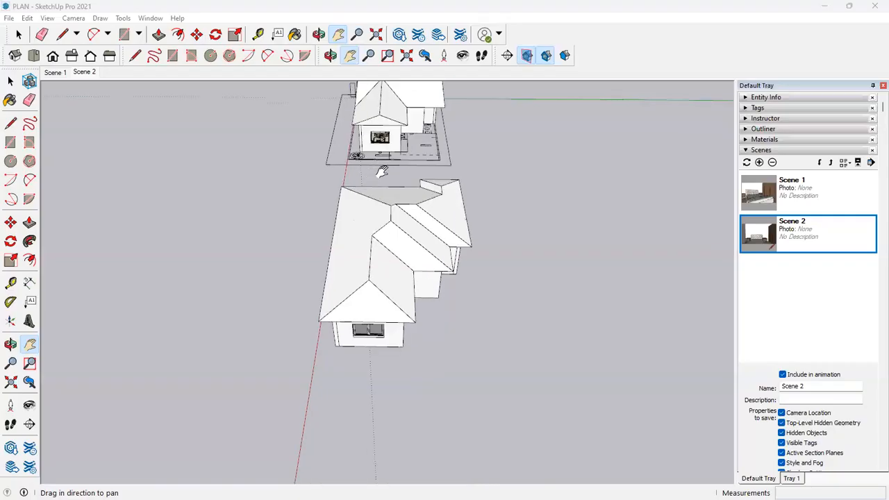
drag(444, 331, 434, 378)
click(18, 35)
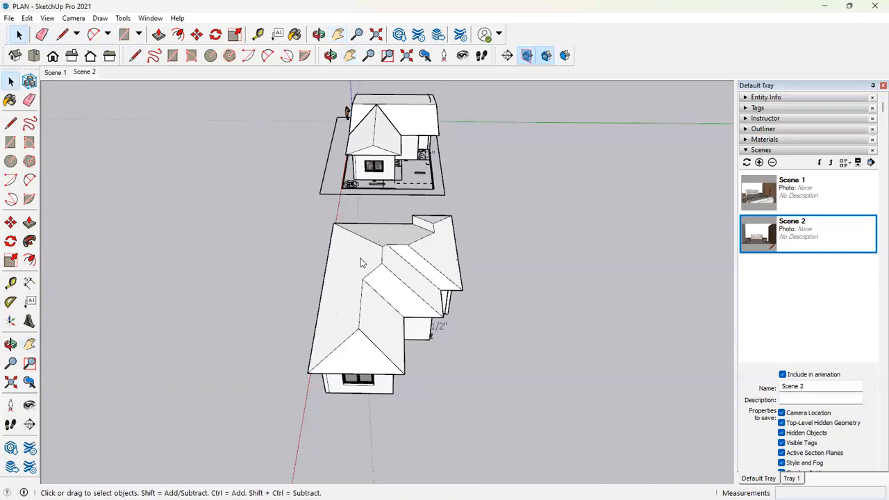
scroll(372, 362, up, 5)
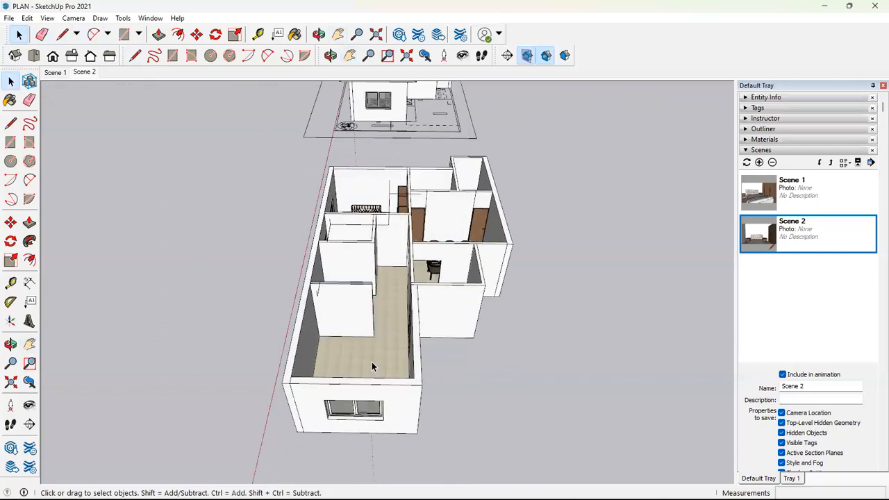
Step: Delete the roof group of the neighbouring house that stands on the site plan
middle_drag(372, 362, 352, 443)
middle_drag(528, 367, 422, 347)
scroll(422, 347, down, 2)
shift+middle_drag(421, 380, 421, 387)
drag(425, 132, 412, 479)
click(17, 35)
click(391, 240)
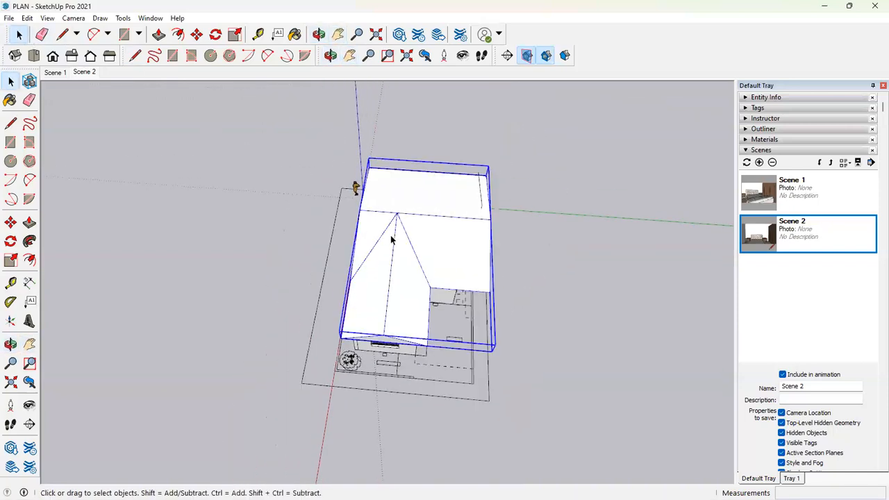
key(Delete)
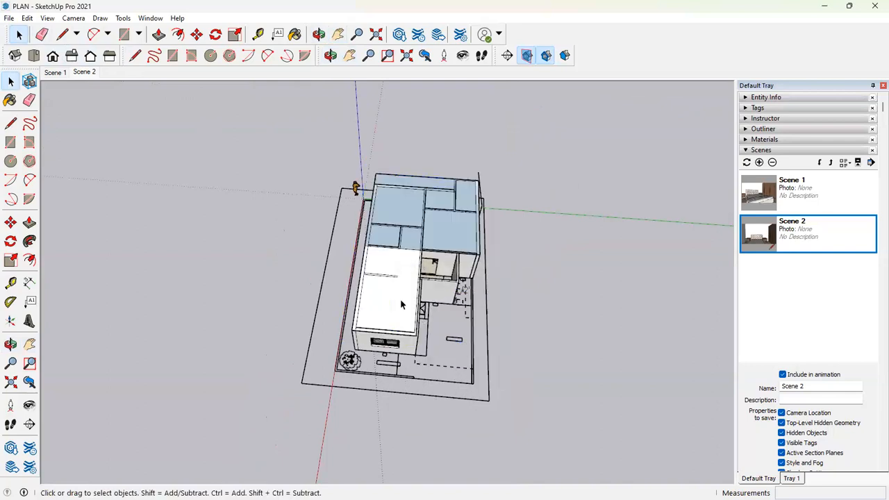
Step: Delete the ceiling face and its connected edges from the house on the site plan to open up its interior
click(398, 308)
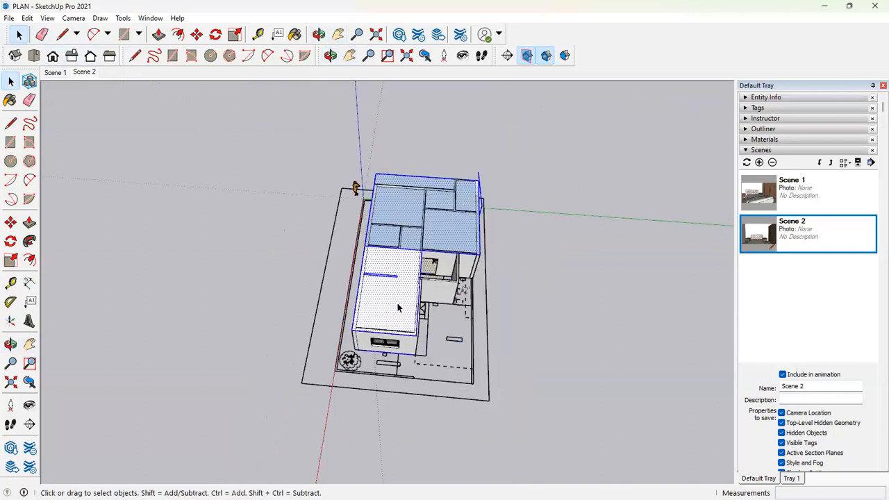
right_click(398, 308)
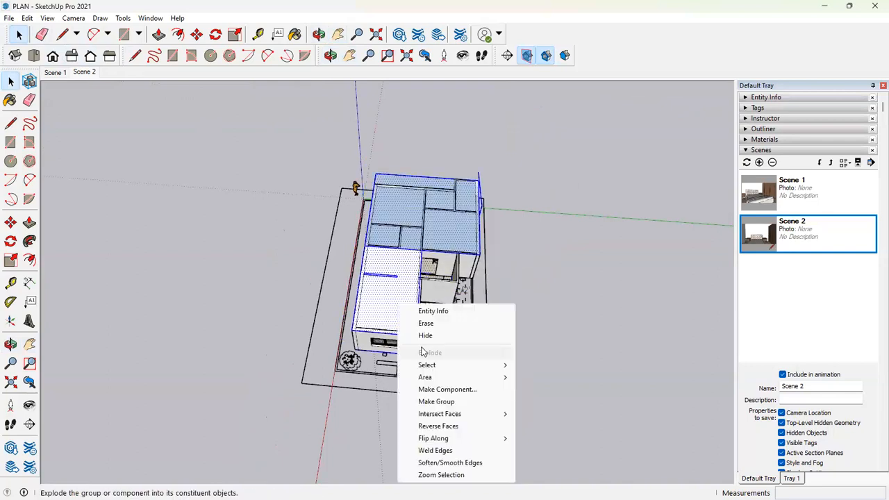
click(578, 335)
triple_click(395, 301)
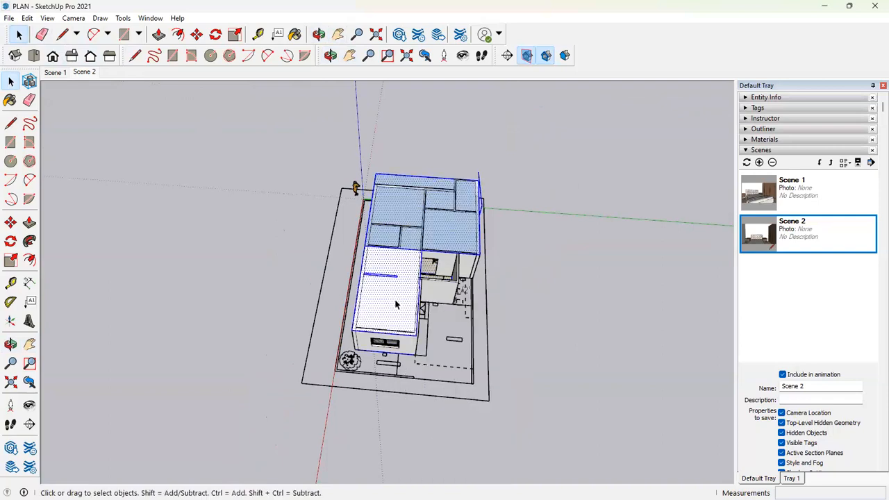
key(Delete)
scroll(402, 317, up, 2)
scroll(383, 314, up, 5)
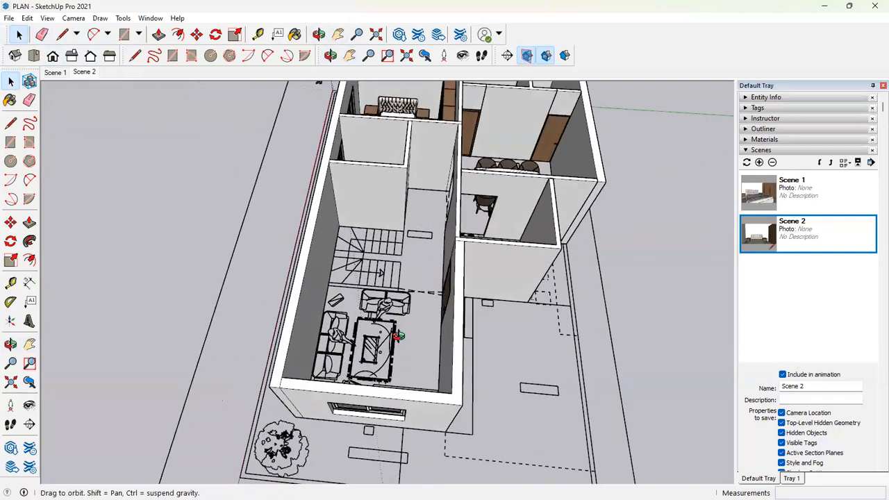
scroll(404, 357, down, 1)
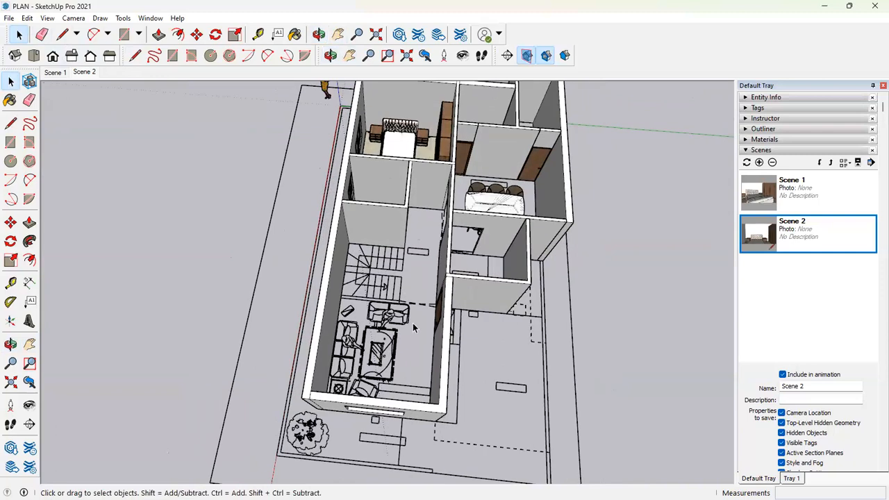
Step: Delete both saved scenes, Scene 2 and Scene 1, from the model
scroll(411, 324, down, 2)
key(h)
drag(399, 168, 417, 111)
scroll(453, 392, down, 1)
drag(395, 333, 333, 48)
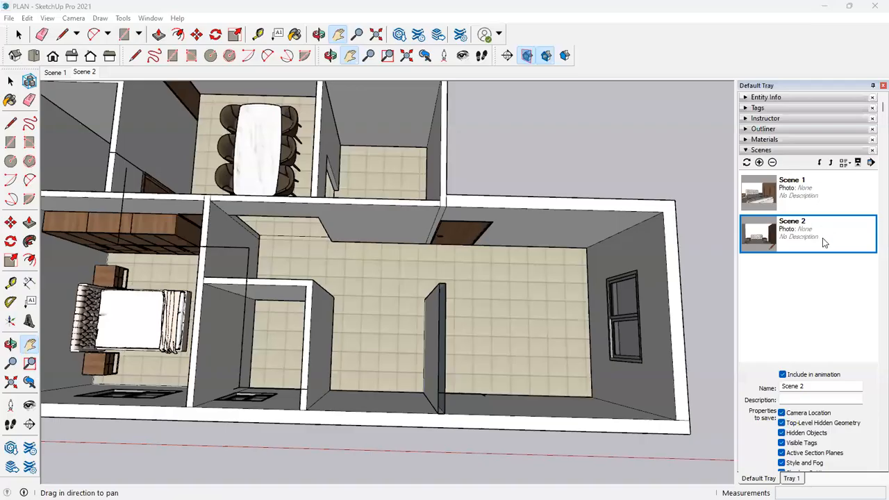
click(772, 162)
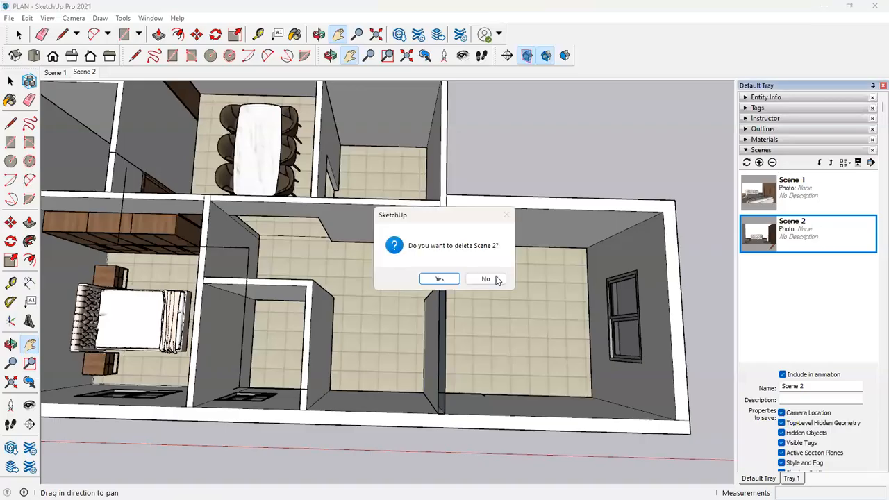
click(440, 279)
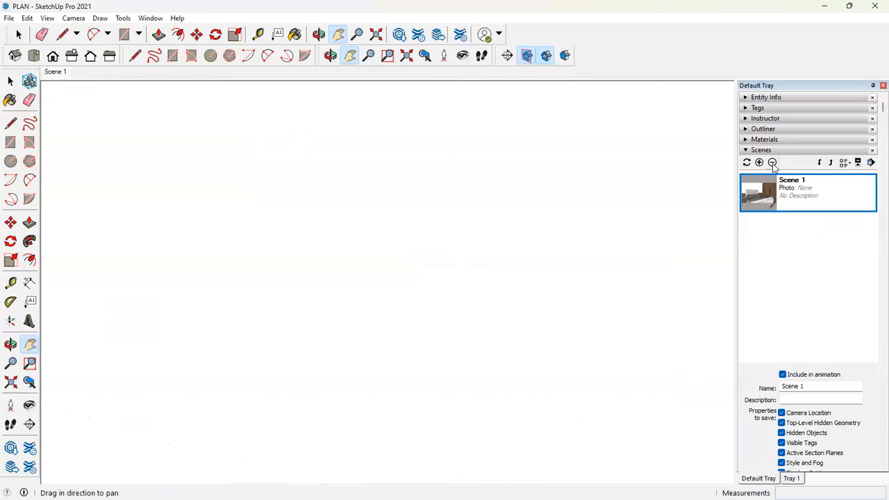
click(772, 162)
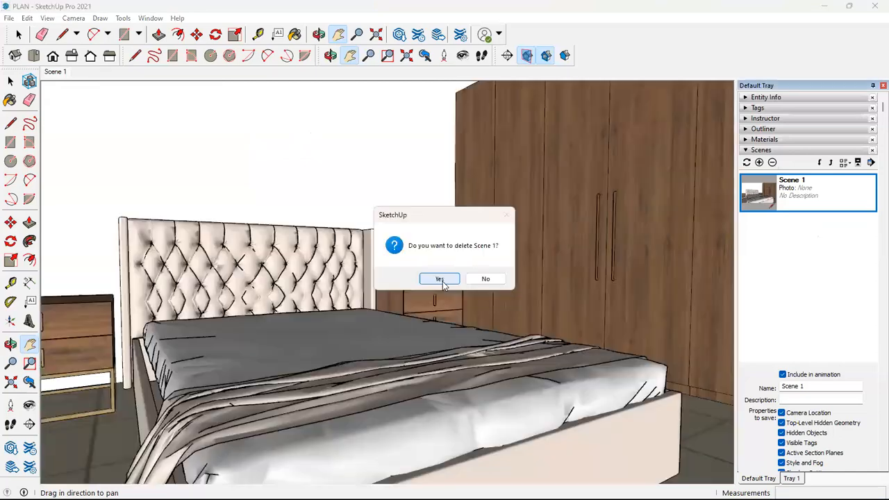
click(442, 281)
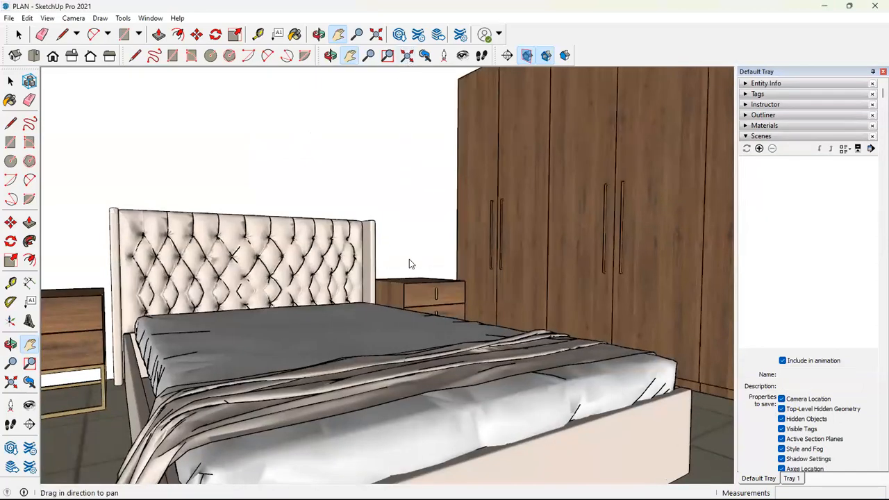
Step: Return to the furnished house from the bedroom view and hide its roof group
click(408, 60)
middle_drag(444, 306, 540, 430)
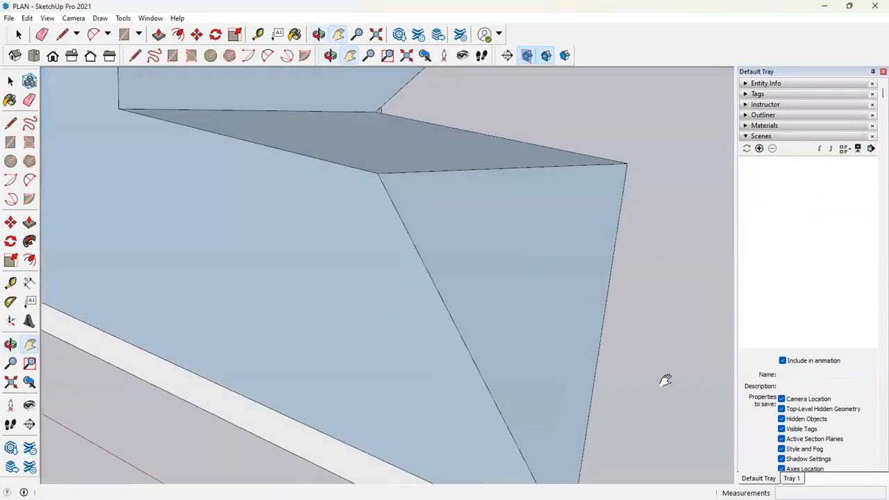
scroll(662, 383, down, 4)
scroll(634, 388, down, 8)
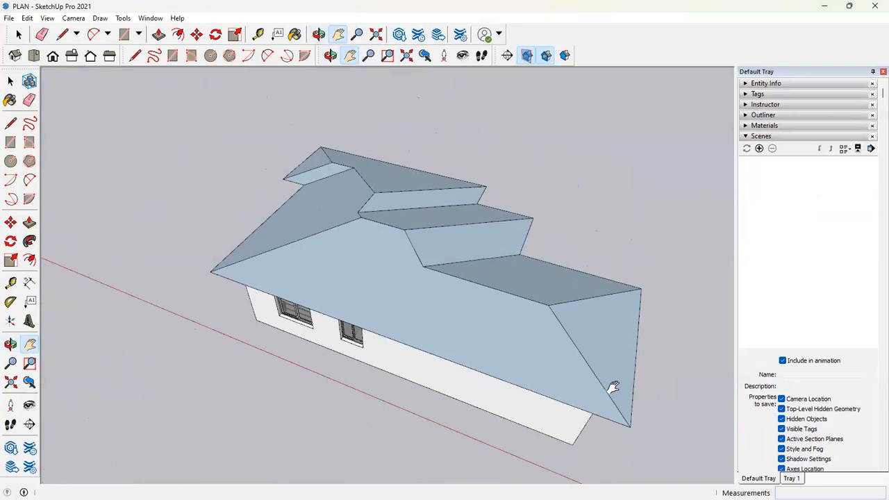
drag(274, 292, 692, 320)
scroll(659, 339, down, 4)
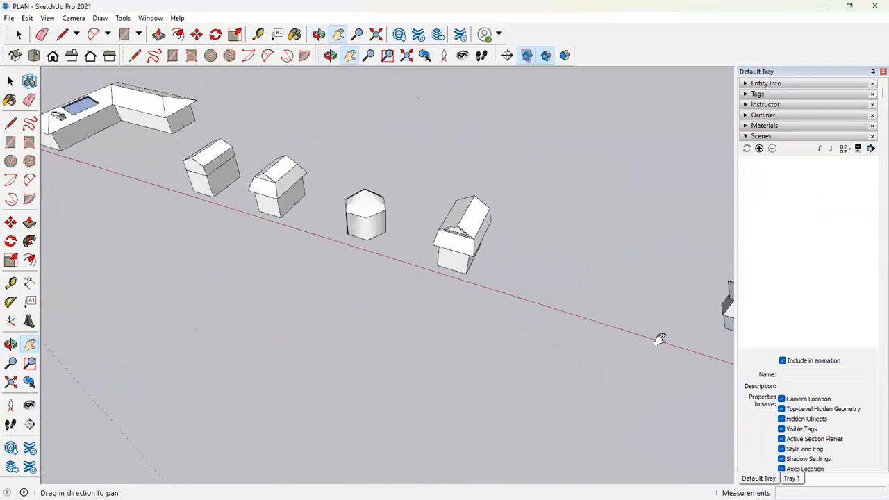
drag(216, 175, 599, 329)
scroll(598, 329, down, 1)
drag(278, 208, 566, 306)
scroll(211, 210, up, 4)
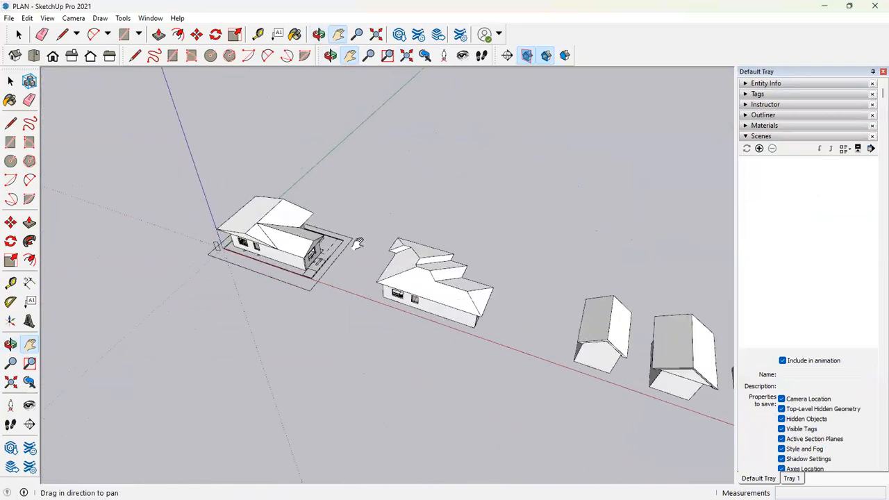
scroll(452, 269, up, 3)
click(19, 34)
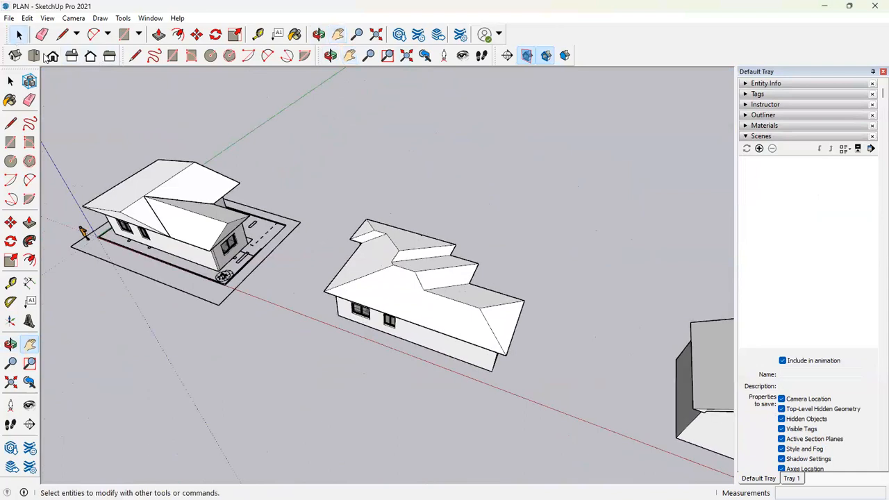
right_click(390, 272)
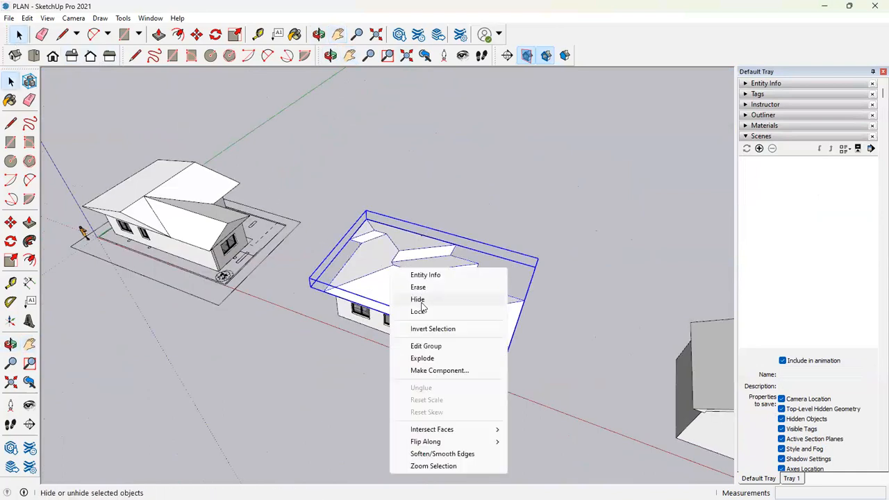
click(418, 298)
Step: Draw a square of about 11 7/8" per side on the tiled floor, near the corner beside the window wall
middle_drag(418, 299, 524, 405)
scroll(485, 324, up, 8)
key(h)
drag(500, 360, 460, 251)
middle_drag(460, 250, 548, 342)
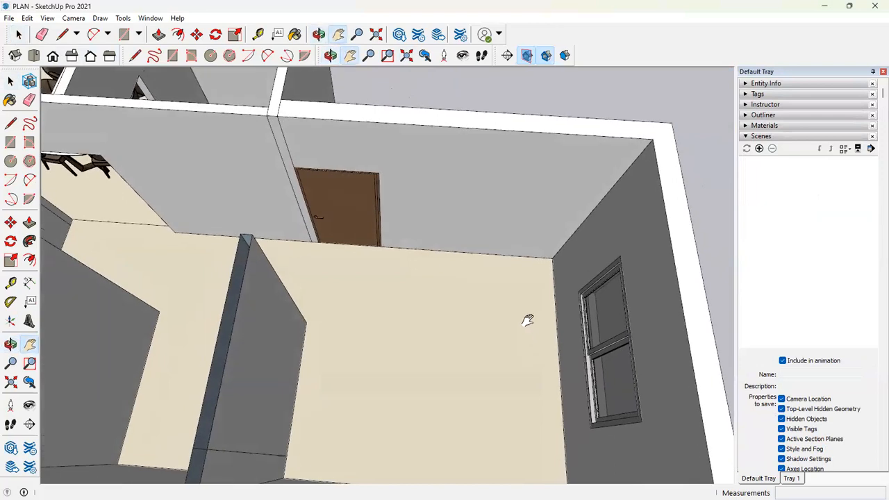
key(r)
click(506, 276)
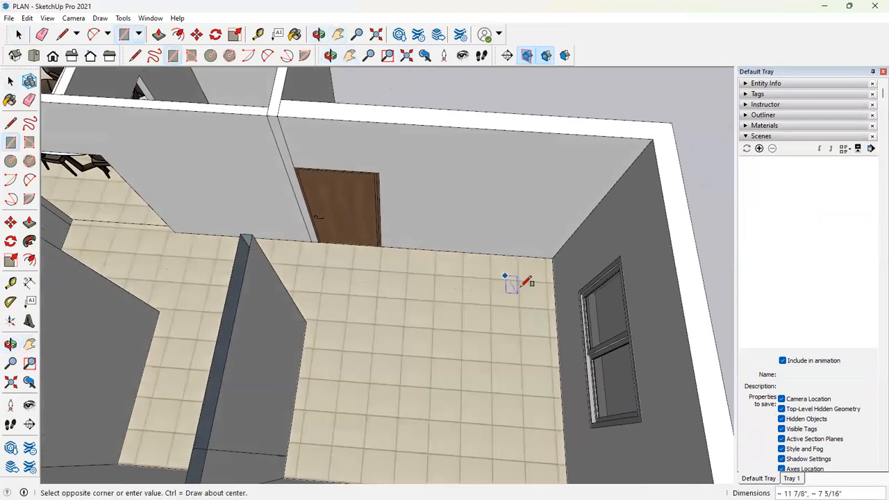
scroll(525, 285, up, 2)
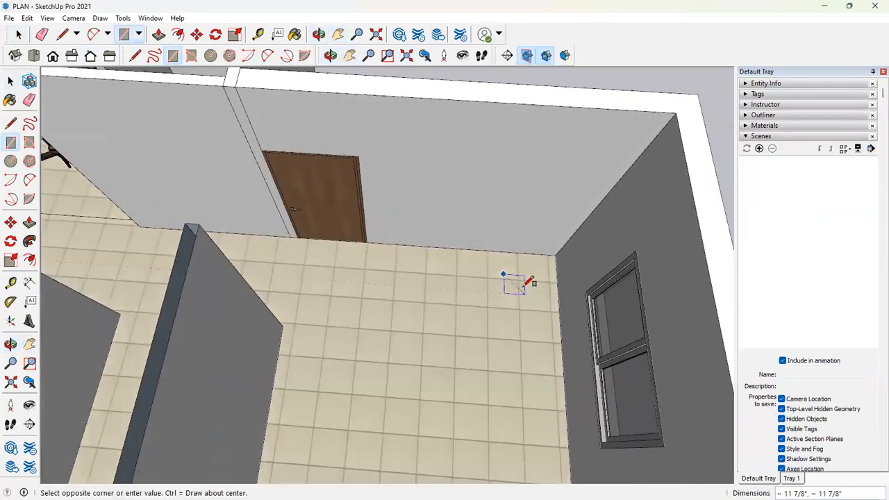
click(525, 291)
Step: Draw both diagonals across the small floor square with the Line tool
key(l)
click(525, 294)
click(504, 275)
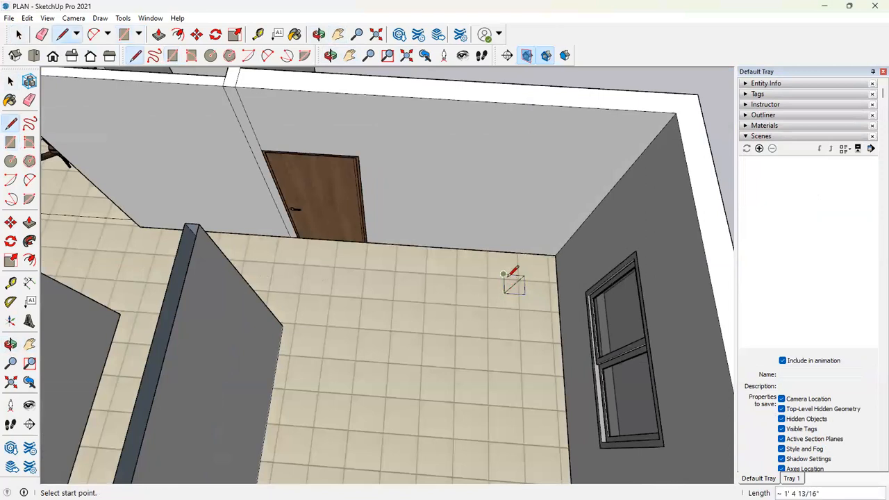
click(503, 274)
click(525, 294)
Step: Select the crossed square with its diagonals and make it a component
click(19, 35)
drag(490, 267, 525, 299)
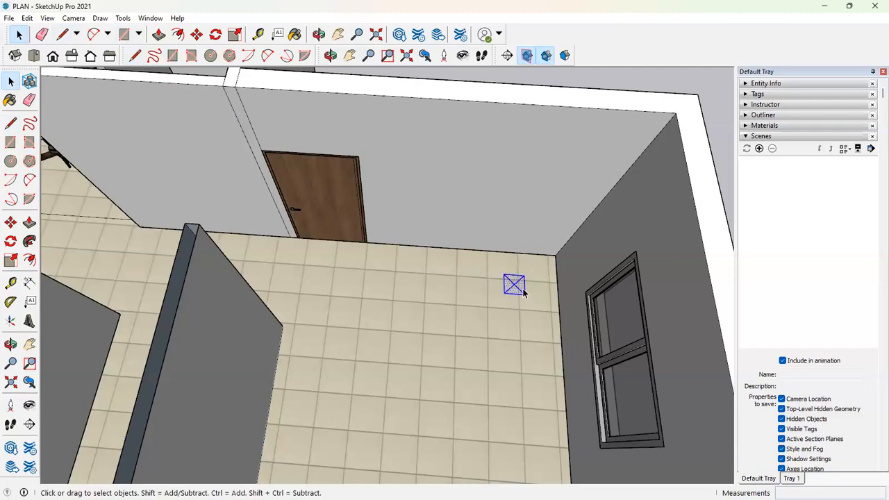
right_click(525, 293)
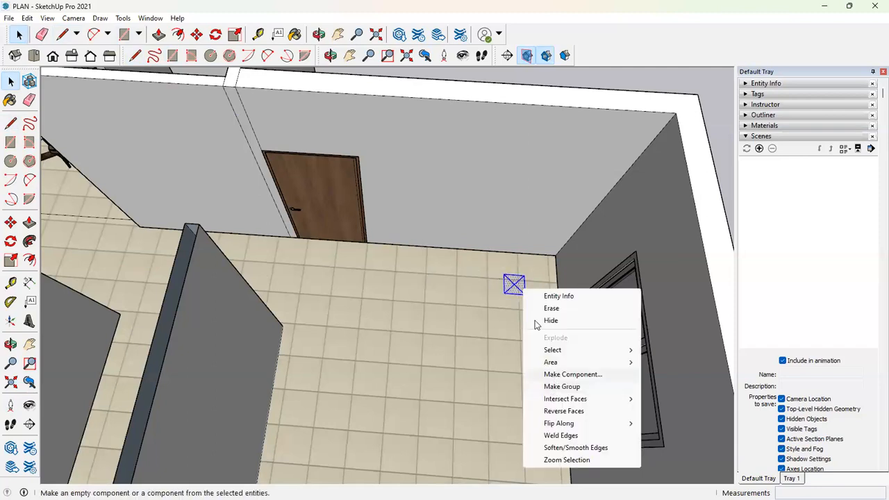
click(552, 373)
key(Return)
Step: Copy the crossed square component from its centre 1500 mm along the door wall, away from the window
key(m)
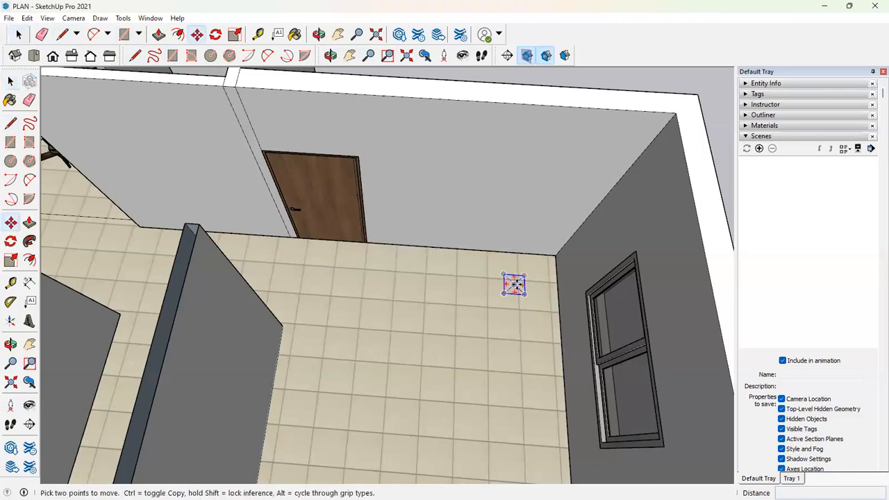
key(ctrl)
click(513, 285)
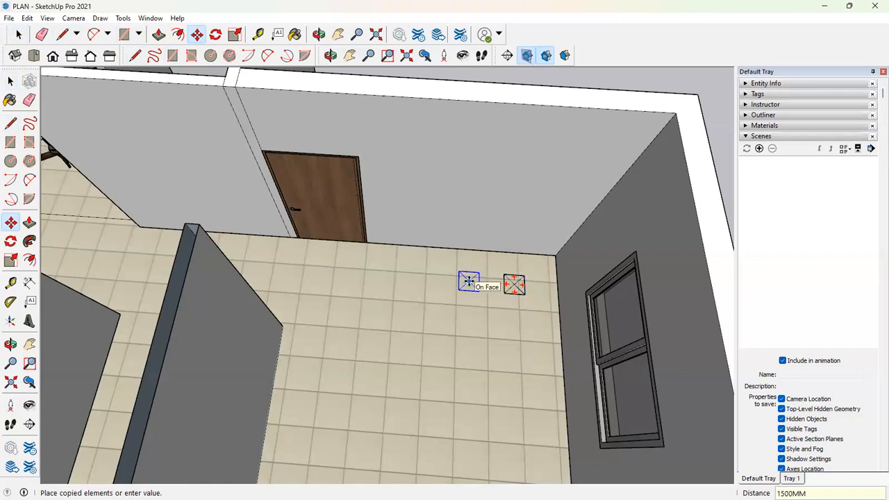
click(413, 277)
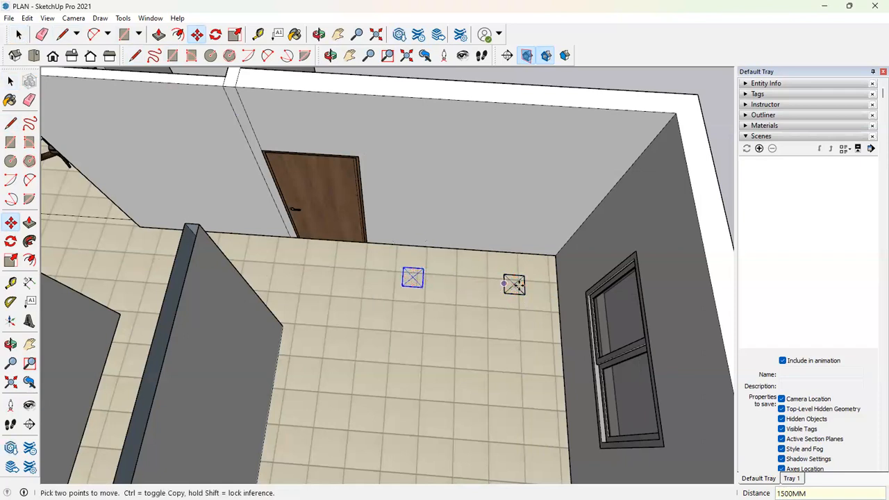
key(q)
key(m)
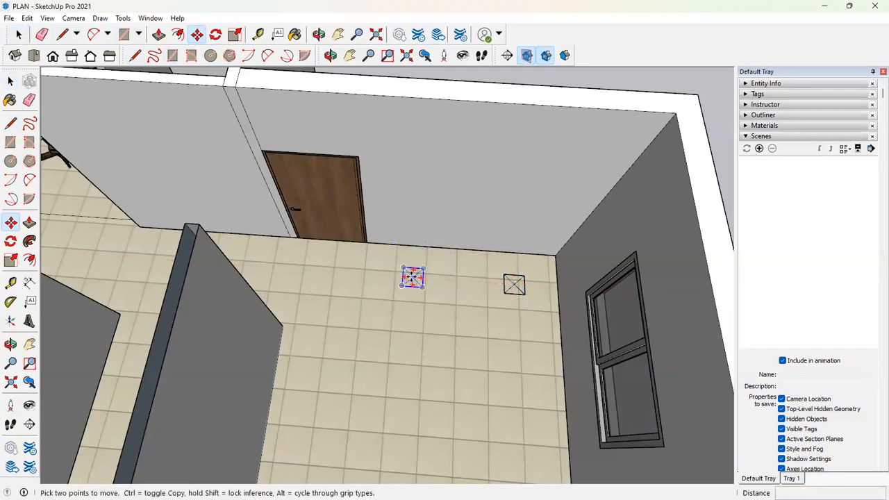
click(412, 277)
key(ctrl)
text(1500M)
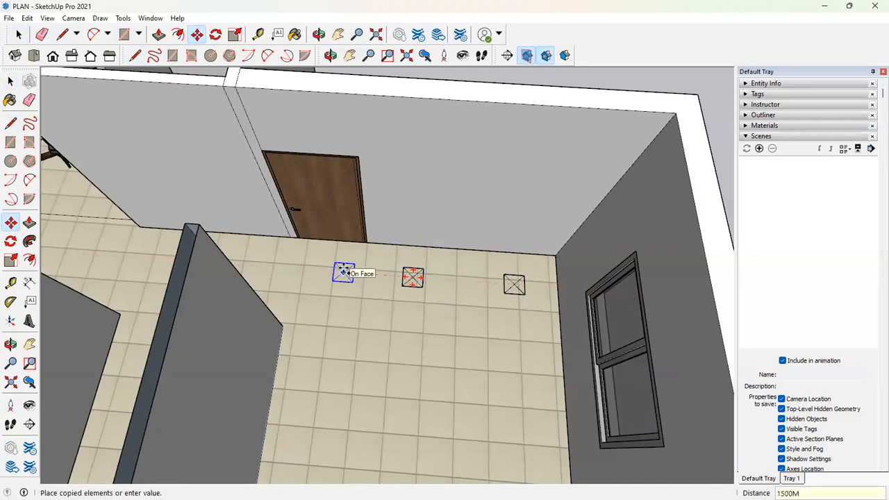
key(Escape)
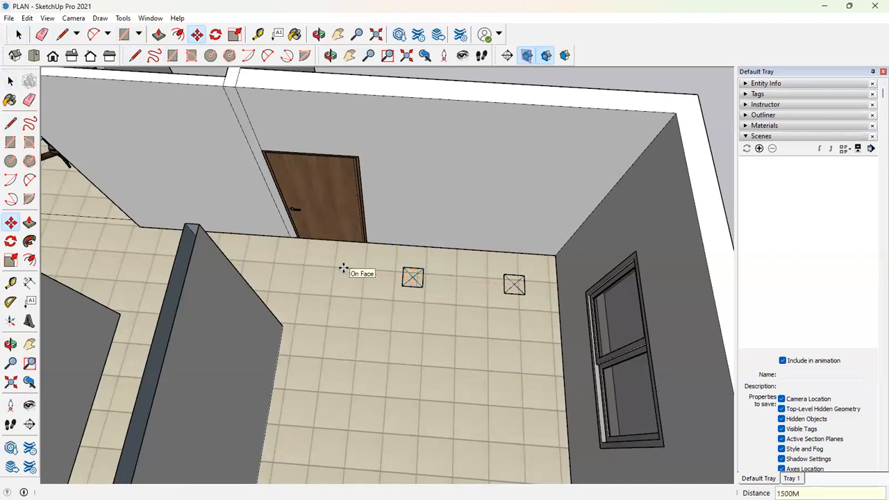
Step: Copy the second crossed square component from its centre 1500 mm farther along the door wall, away from the window
click(18, 35)
click(419, 285)
key(m)
key(ctrl)
click(414, 280)
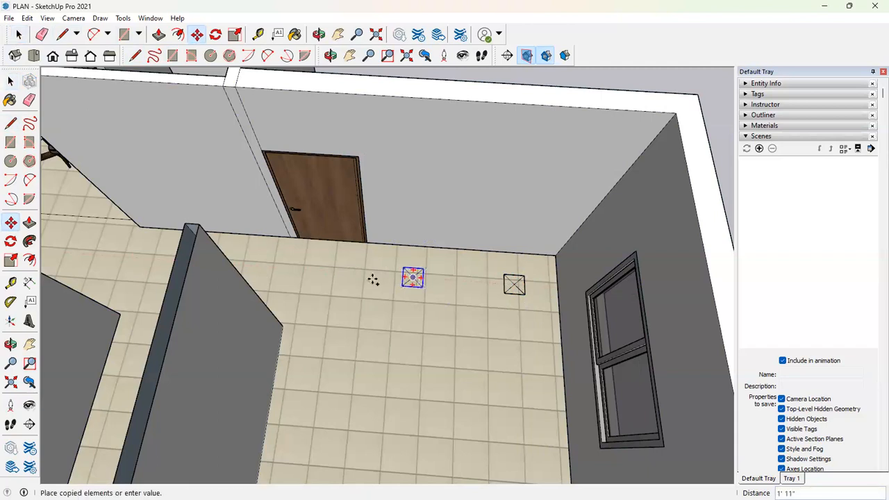
text(1500MM)
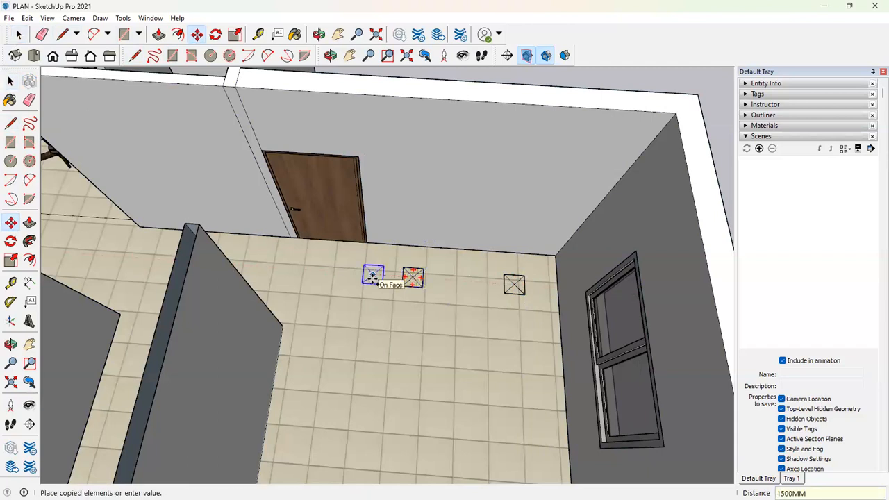
key(Return)
Step: Continue the marker row past the door with two more copies of the crossed square, each 1500 mm from the last
shift+middle_drag(372, 278, 472, 310)
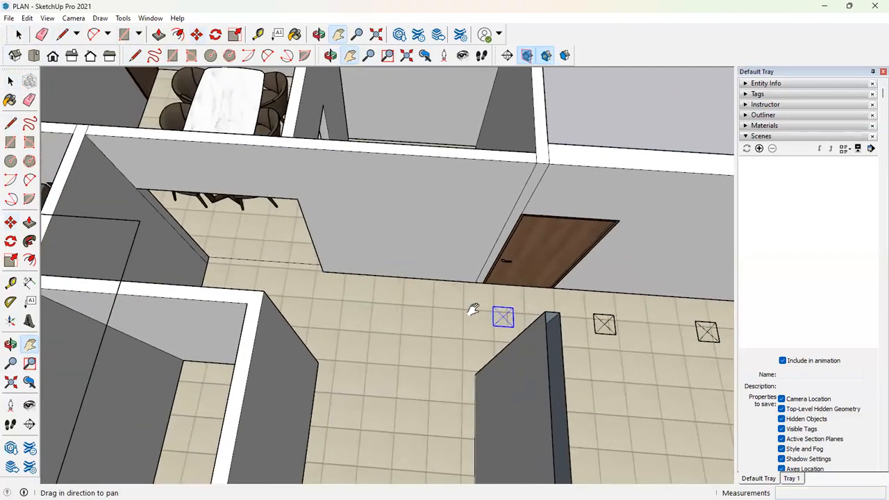
click(503, 317)
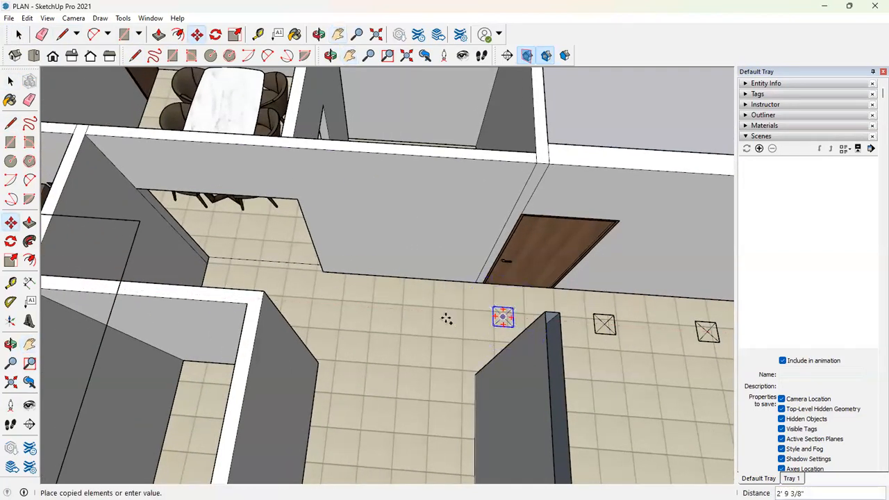
text(1500MM)
key(Return)
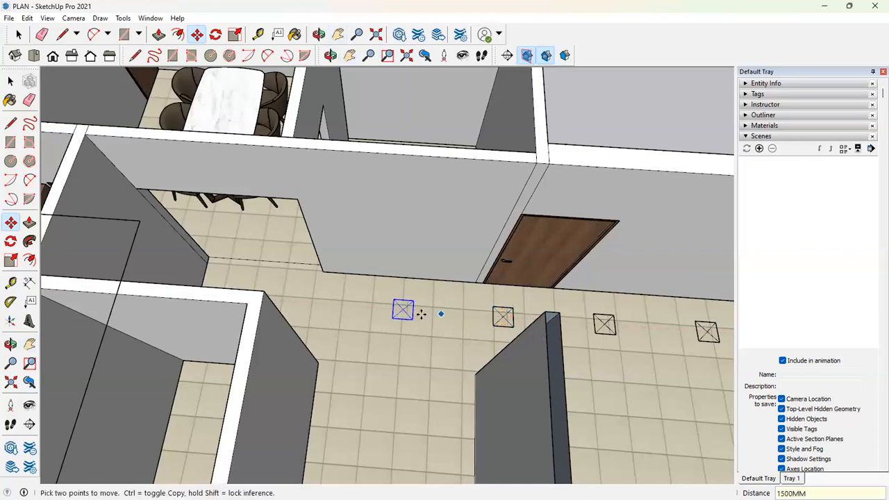
click(403, 310)
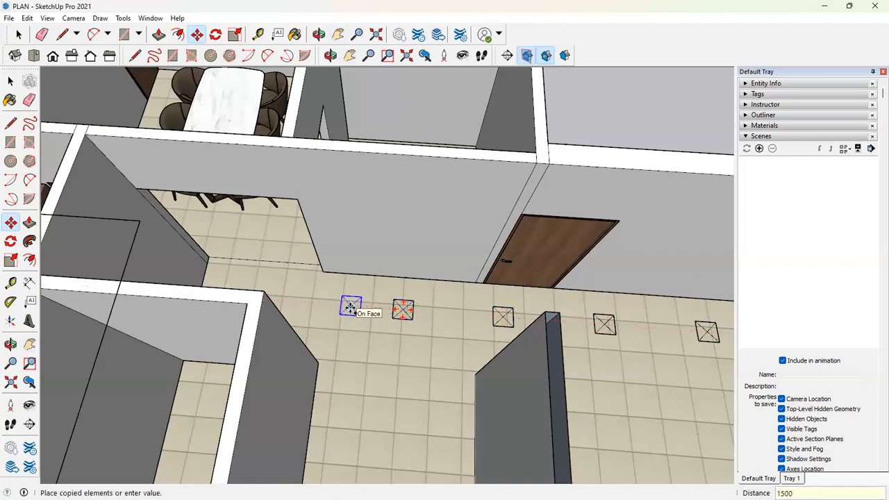
click(304, 303)
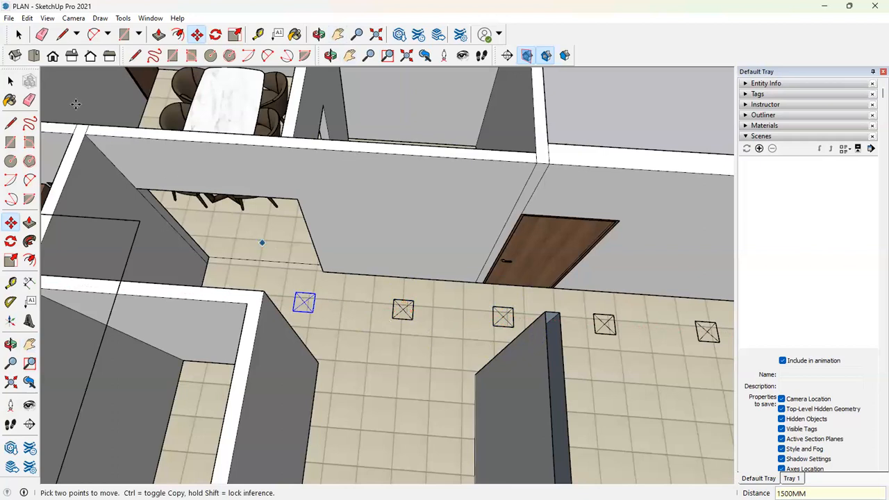
click(18, 34)
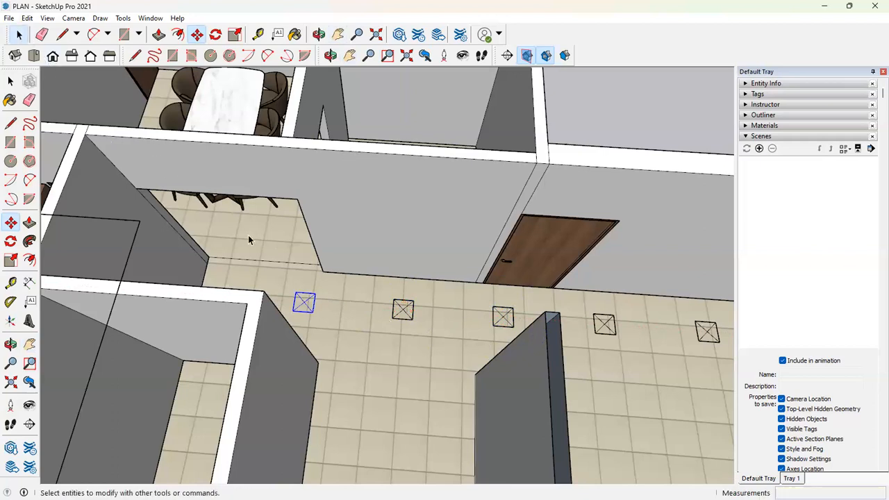
Step: Position the camera on the crossed square nearest the window, looking into the room at an eye height of 4'
scroll(389, 343, down, 5)
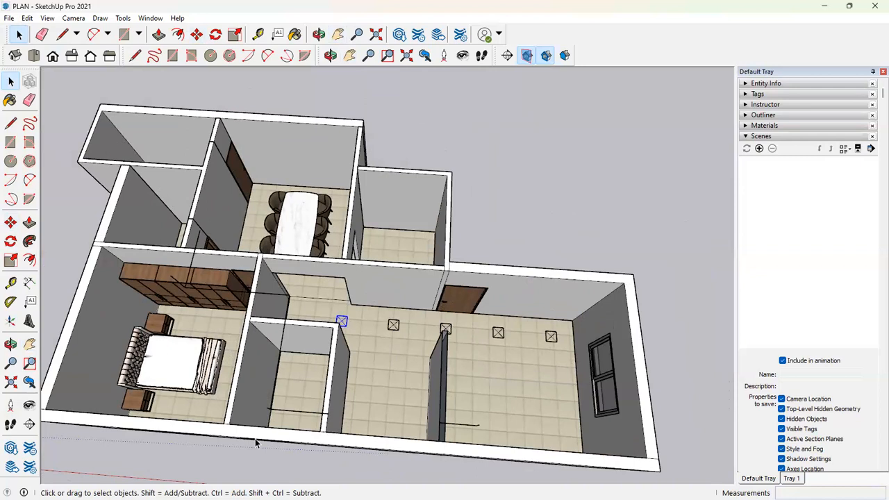
click(10, 405)
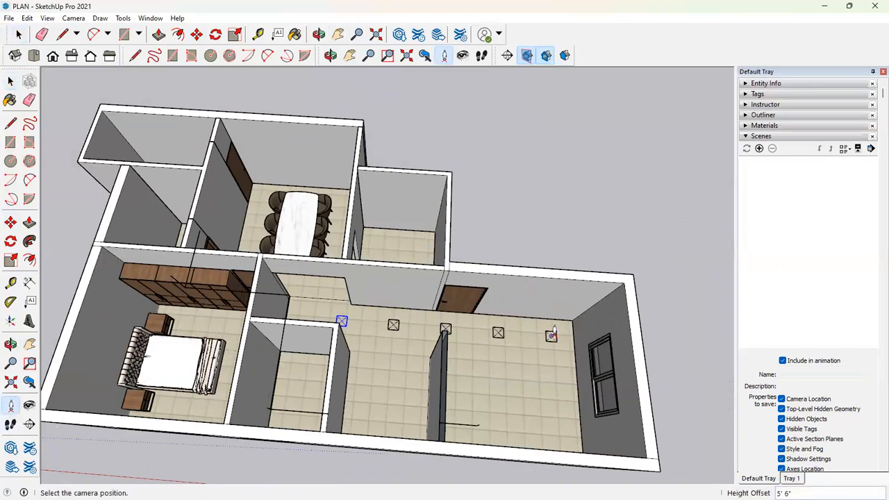
mouse_move(553, 332)
mouse_down()
mouse_move(540, 365)
mouse_move(541, 356)
mouse_move(521, 358)
mouse_move(545, 341)
mouse_up()
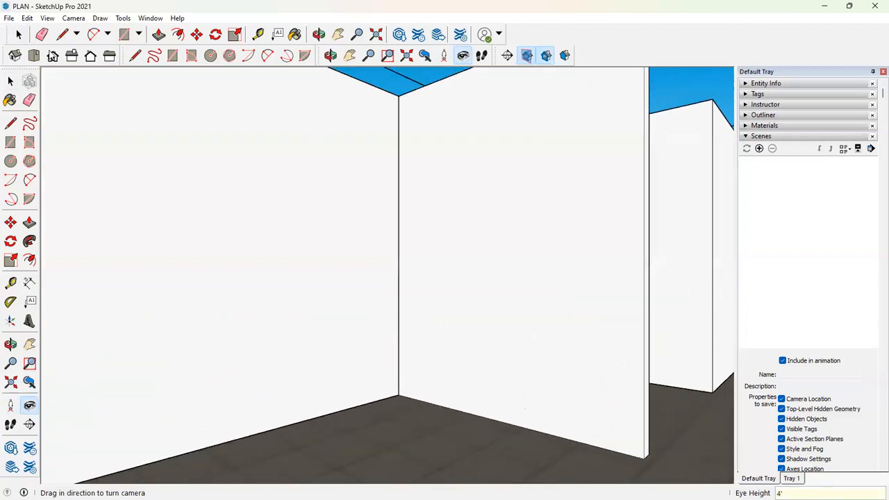
Step: Unhide all hidden geometry in the model
click(47, 18)
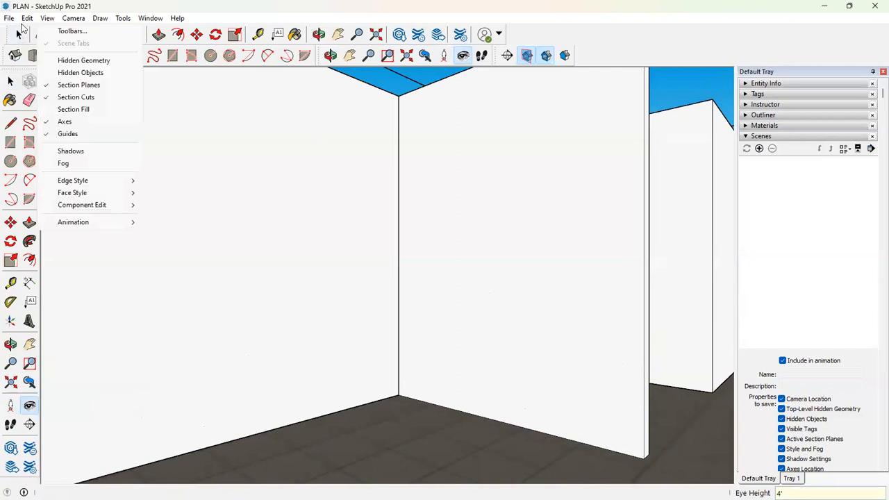
mouse_move(27, 18)
mouse_move(48, 193)
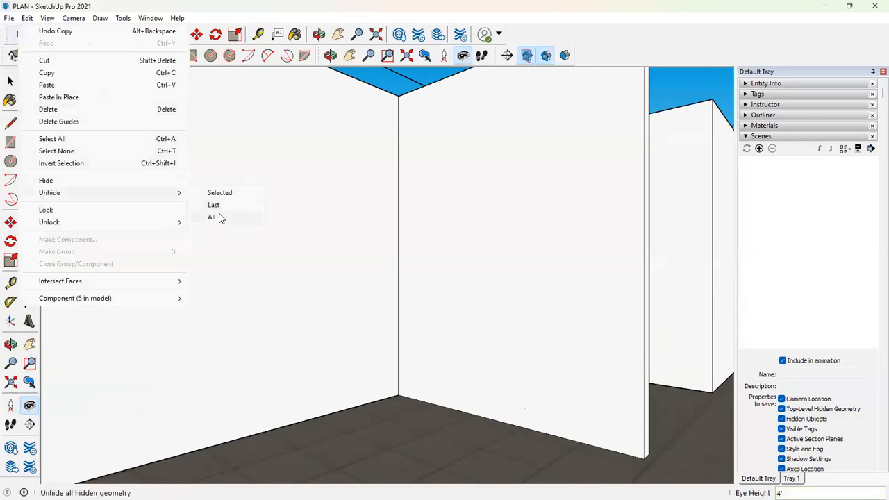
click(220, 217)
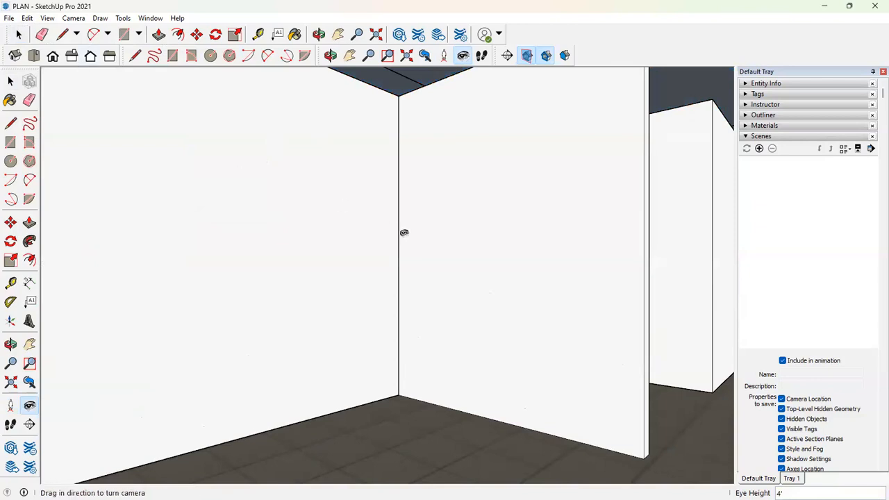
Step: Widen the interior view slightly and save it as the first scene
scroll(405, 233, up, 2)
scroll(421, 239, up, 3)
scroll(421, 239, down, 5)
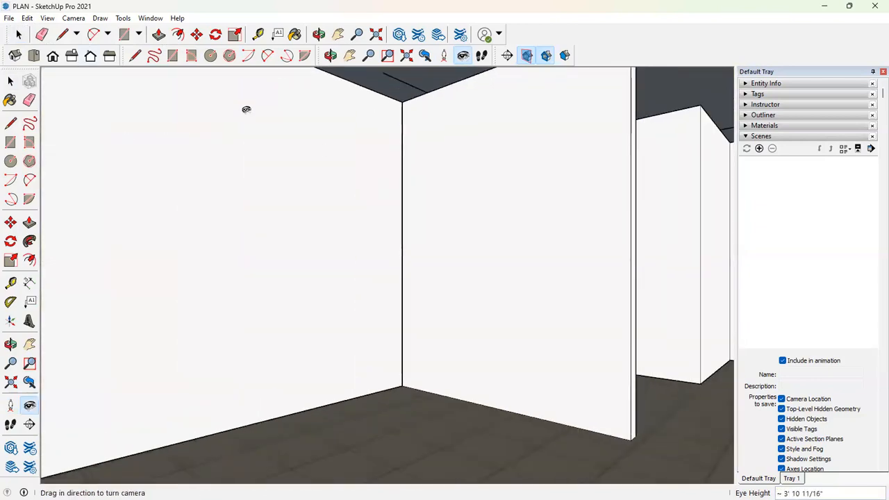
click(759, 149)
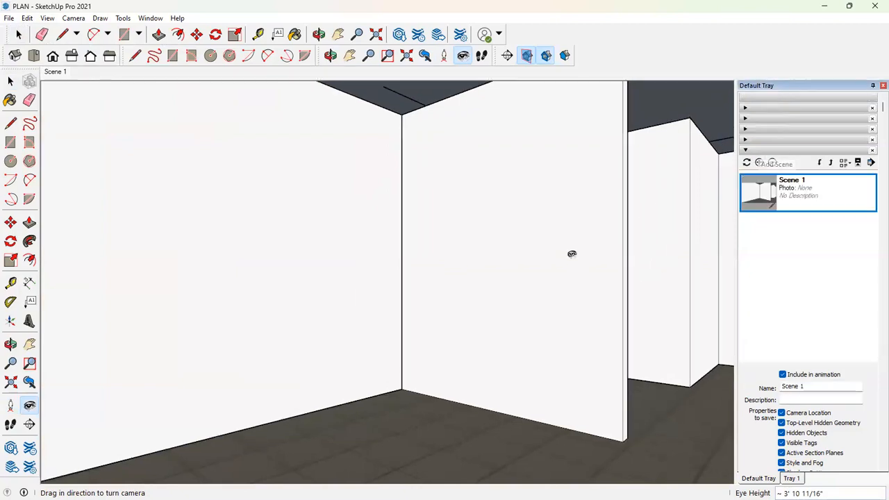
Step: Position the camera on the second crossed square from the window, facing along the marker row, at an eye height of 4'
key(h)
drag(540, 290, 523, 204)
shift+middle_drag(524, 205, 453, 256)
click(10, 405)
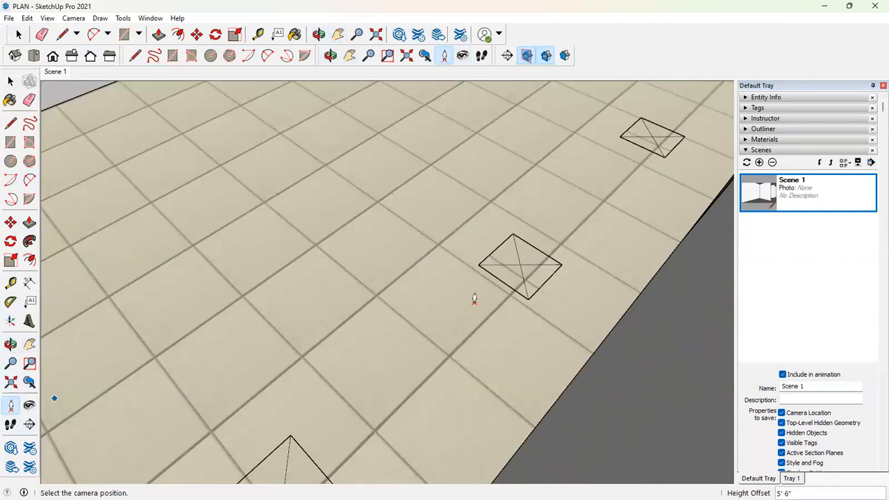
drag(520, 264, 591, 187)
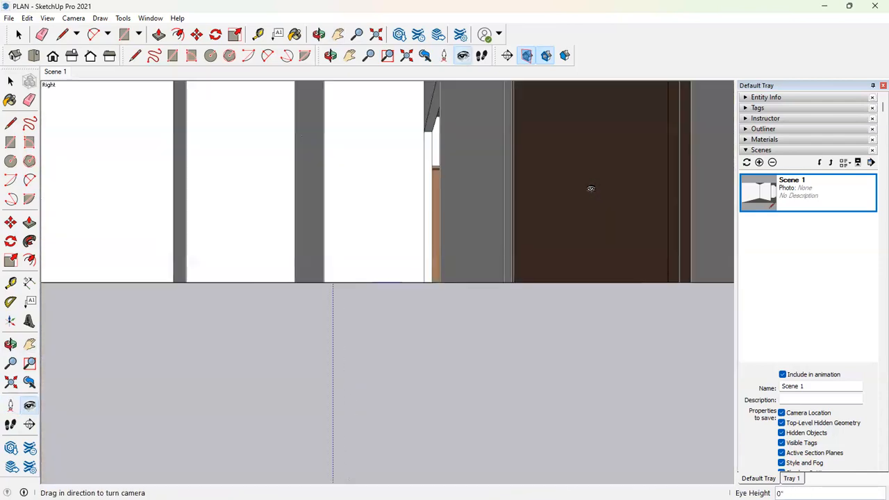
text(4)
key(Return)
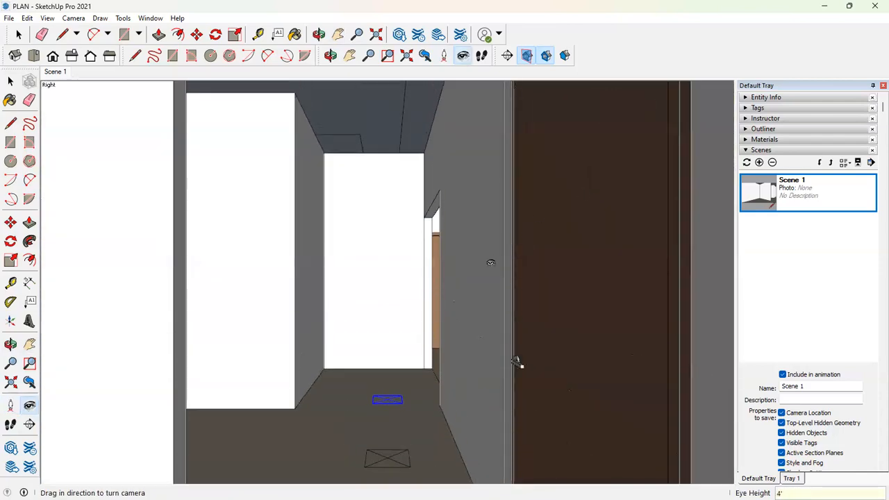
Step: Save the camera view from the second marker as a new scene and compare it with the first scene
click(760, 162)
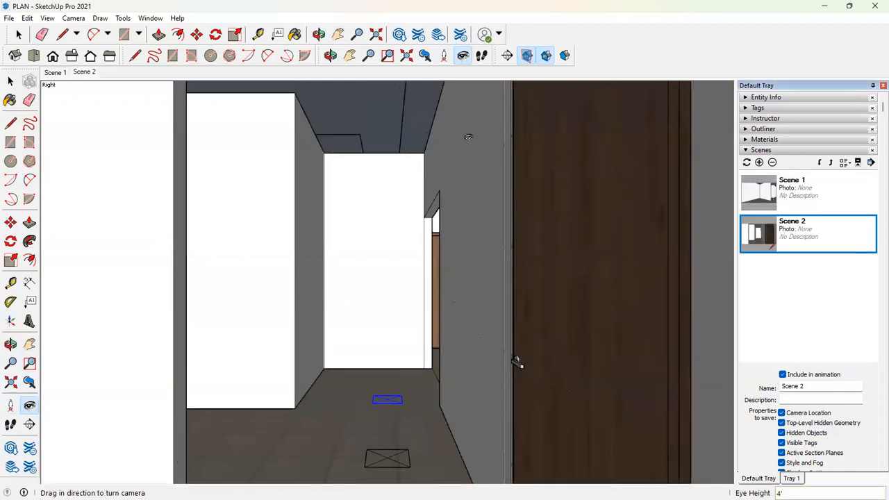
click(56, 74)
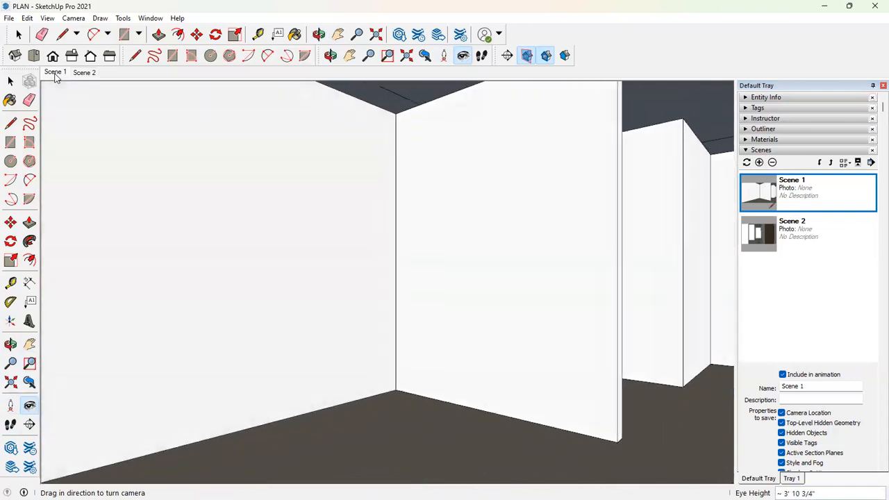
click(82, 73)
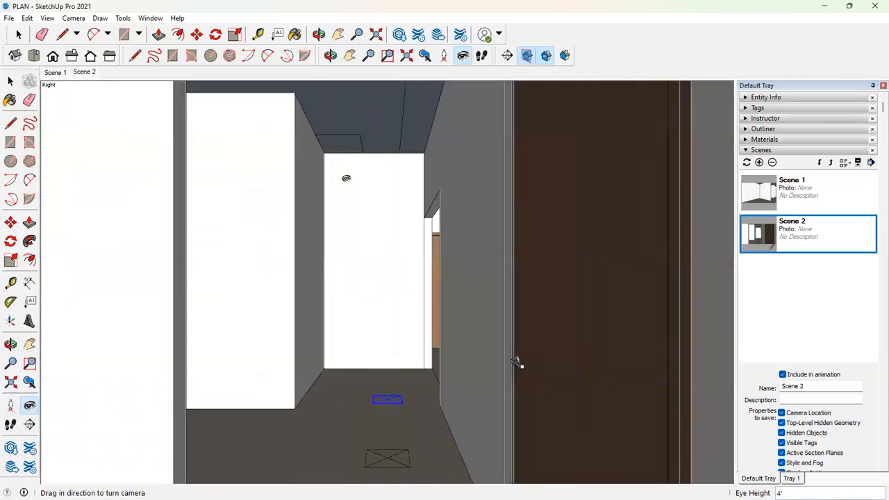
Step: Position the camera on the third crossed square, facing along the marker row, at an eye height of 4'
shift+middle_drag(359, 293, 393, 368)
drag(397, 354, 398, 229)
click(444, 55)
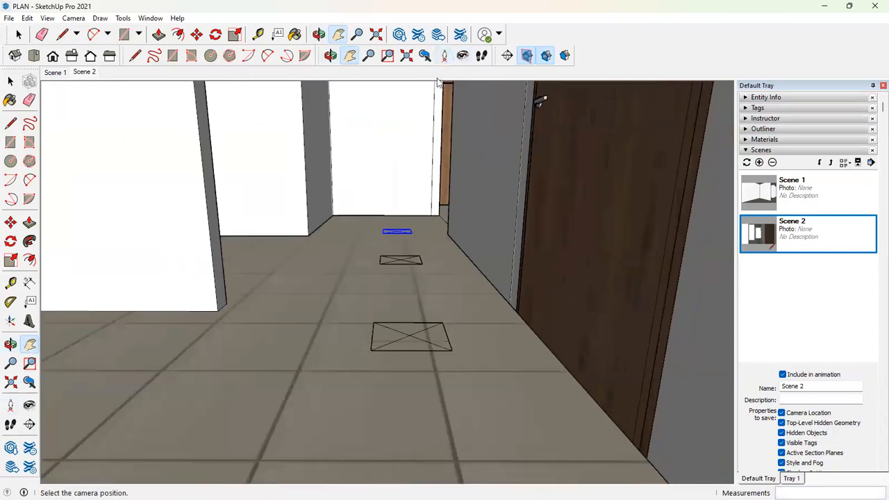
drag(409, 336, 405, 280)
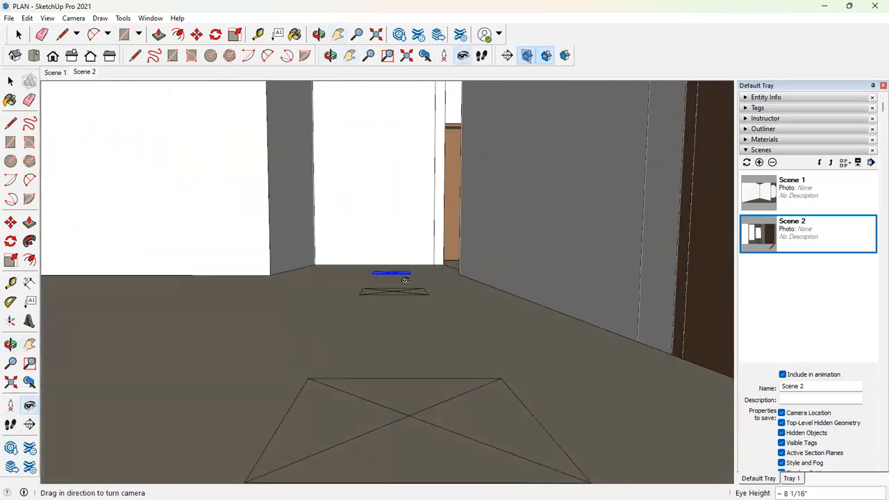
text(4)
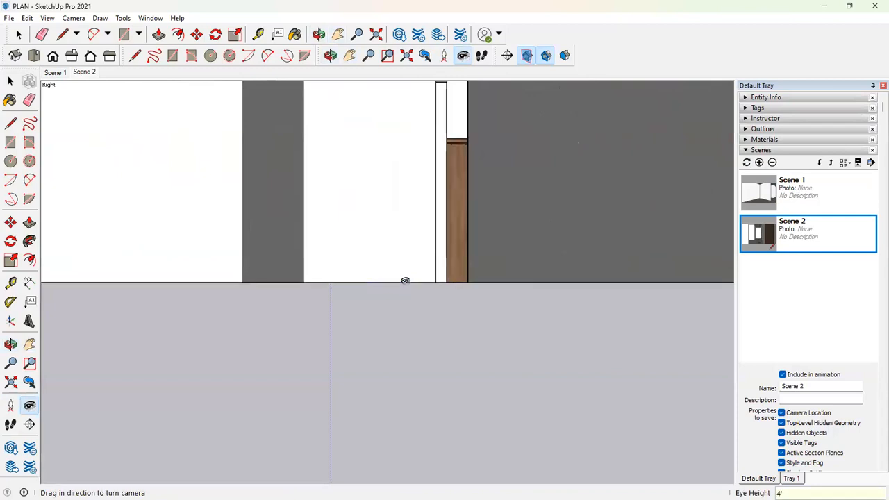
key(Return)
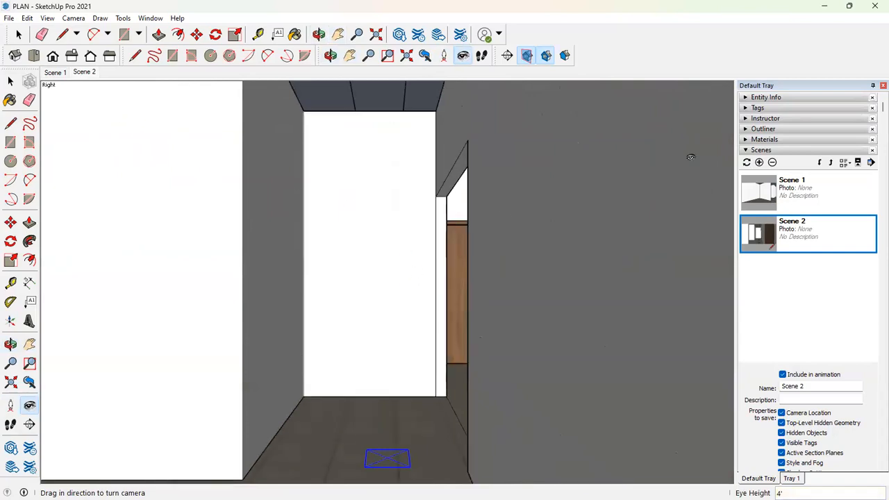
Step: Save the camera view from the third marker as a third scene
click(759, 162)
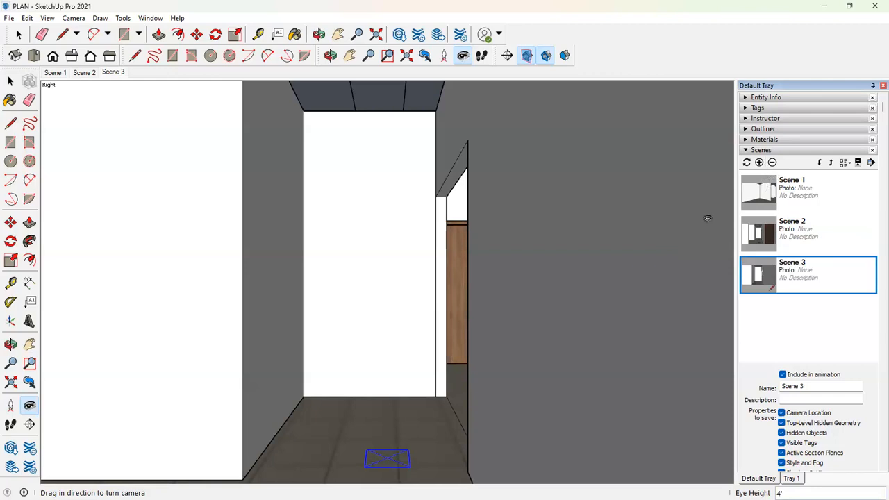
click(782, 234)
click(780, 277)
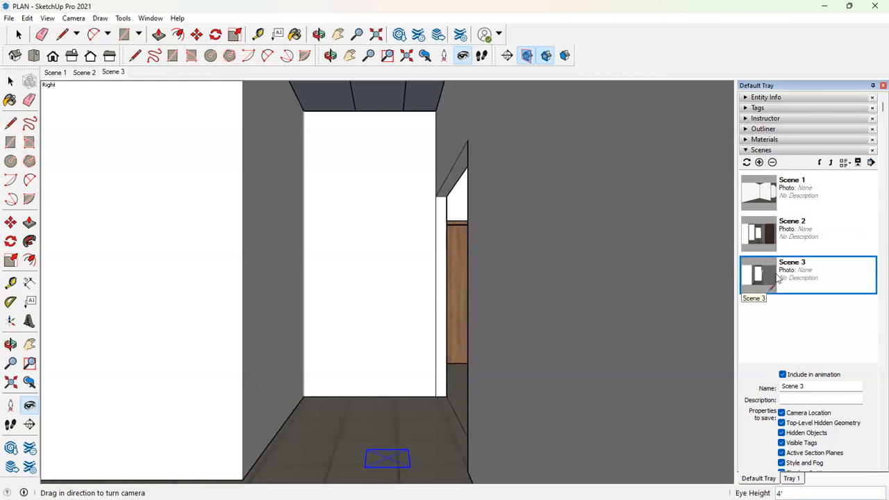
Step: Play the scene animation through the three saved scenes and stop it
right_click(50, 75)
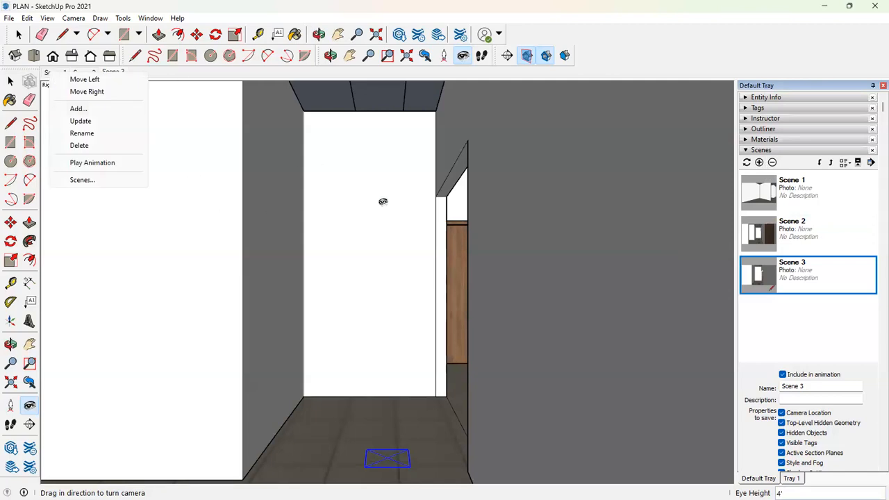
click(107, 164)
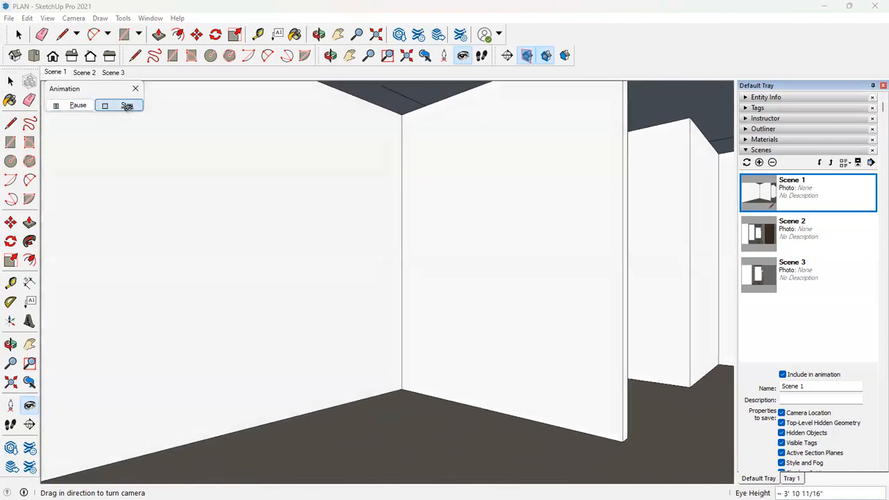
click(128, 105)
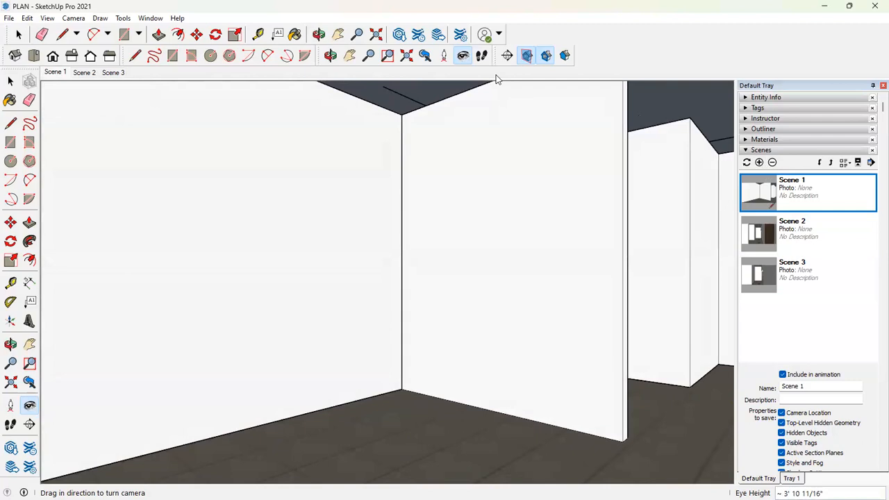
Step: Open the animation export dialog to view the MP4 video option, and close it without exporting
click(9, 19)
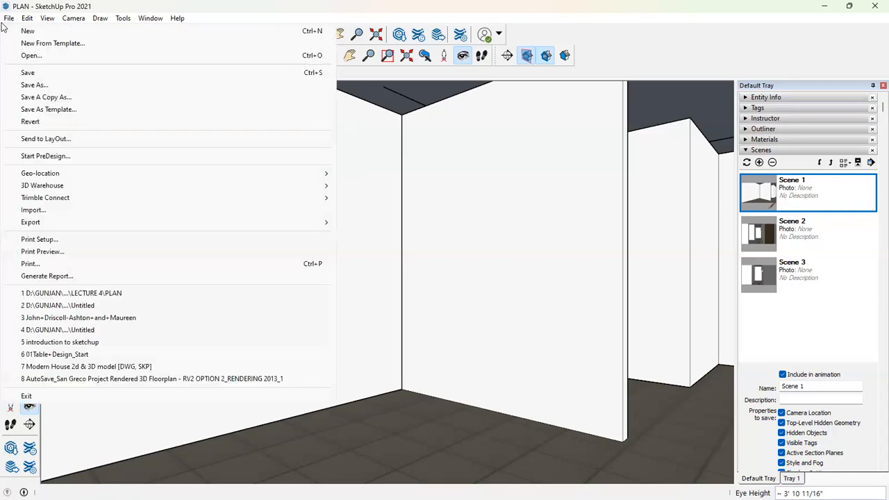
mouse_move(237, 224)
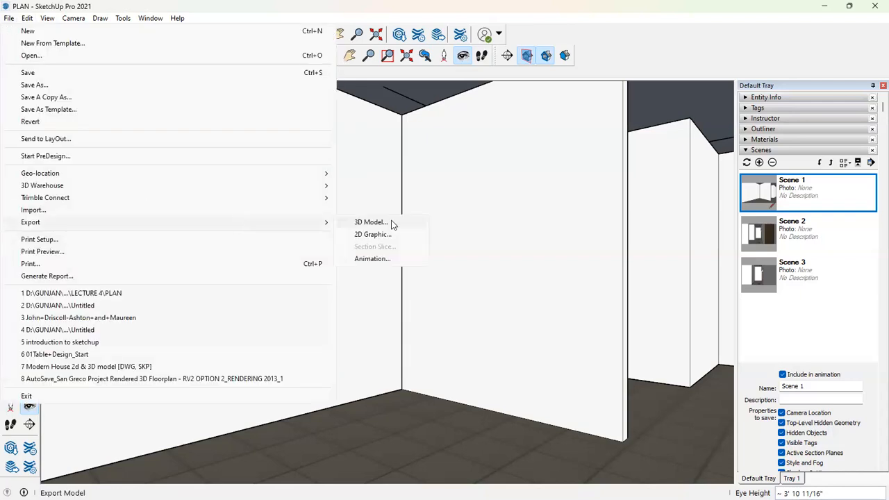
click(379, 260)
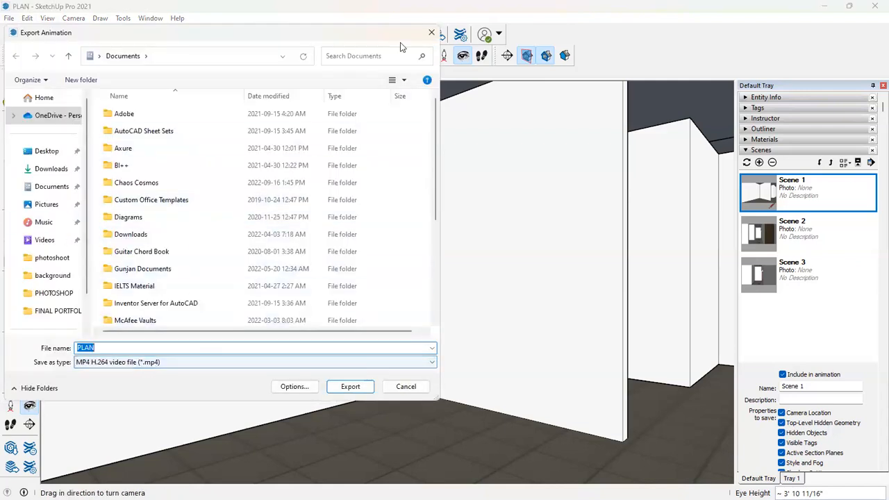
key(Escape)
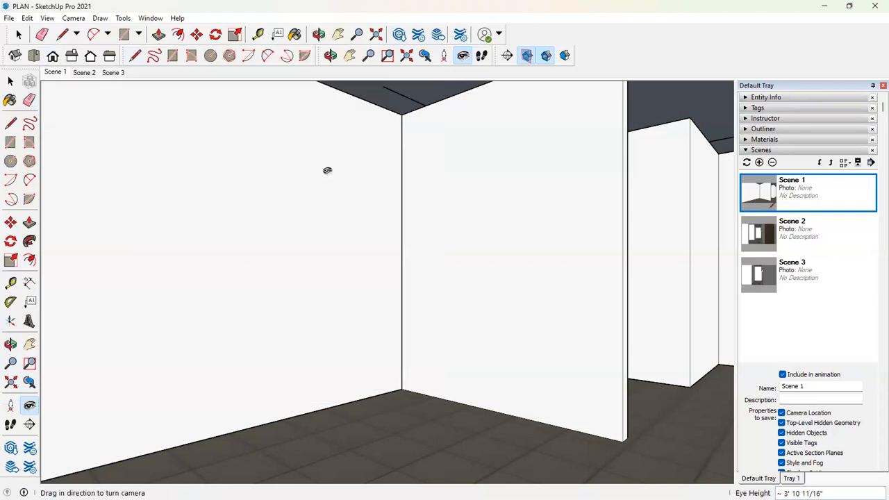
Step: Try erasing the roof group of the house beside the original model, and undo the erasure
middle_drag(533, 209, 466, 300)
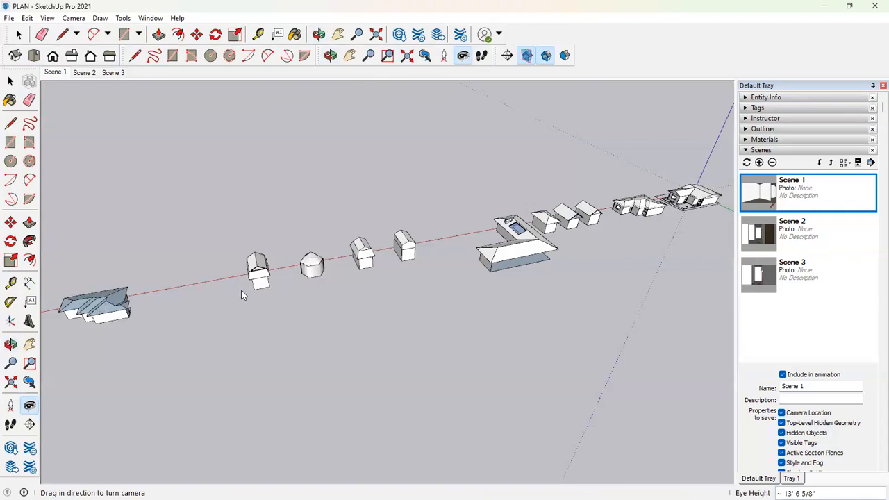
shift+middle_drag(668, 196, 360, 308)
scroll(369, 310, up, 4)
scroll(369, 310, up, 3)
click(19, 34)
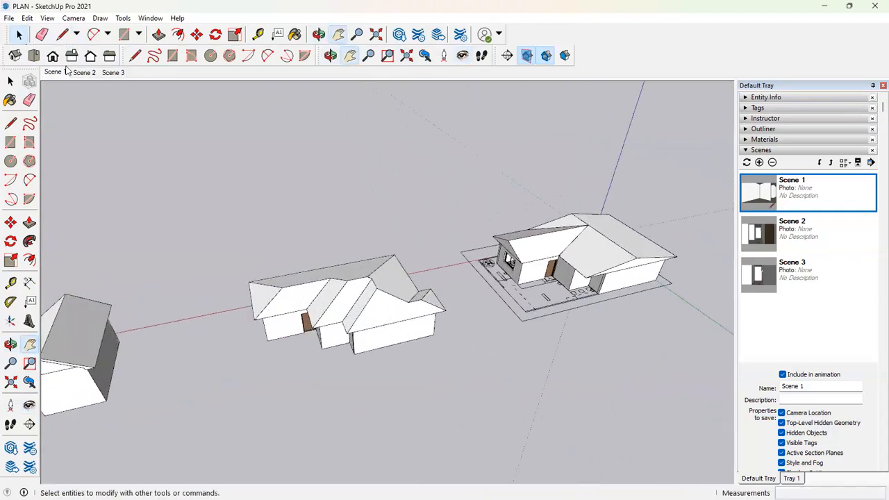
click(384, 287)
right_click(408, 309)
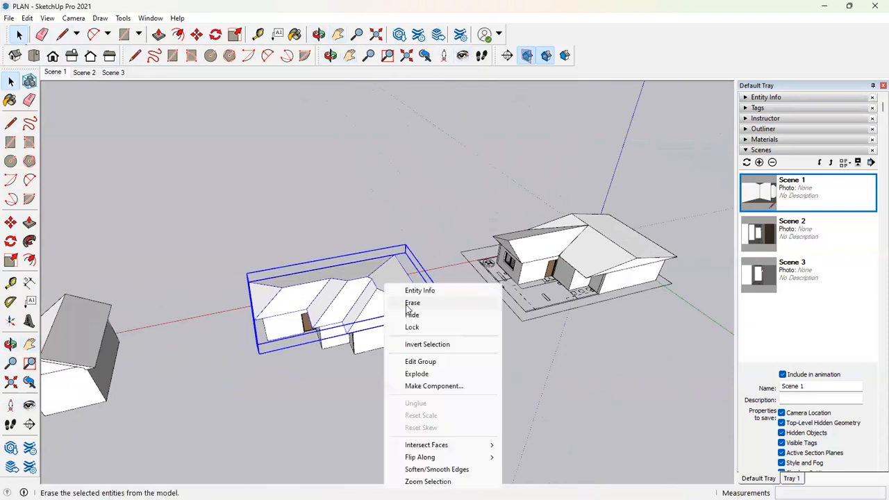
click(417, 301)
key(ctrl+z)
Step: Hide the roof group of the house beside the original model
click(375, 290)
right_click(376, 289)
click(394, 320)
Step: Position the camera in the bedroom, facing the bed's headboard, with the eye height set to 0
scroll(379, 280, up, 6)
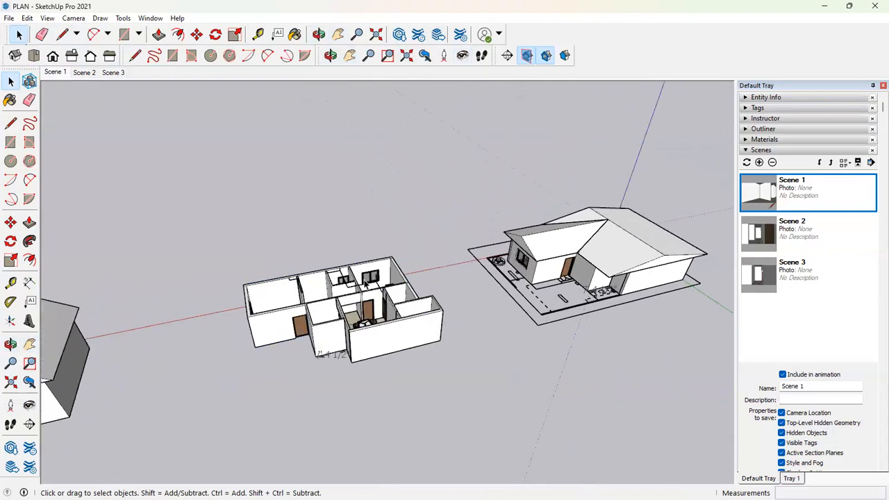
scroll(380, 280, up, 5)
middle_drag(391, 283, 368, 408)
click(444, 55)
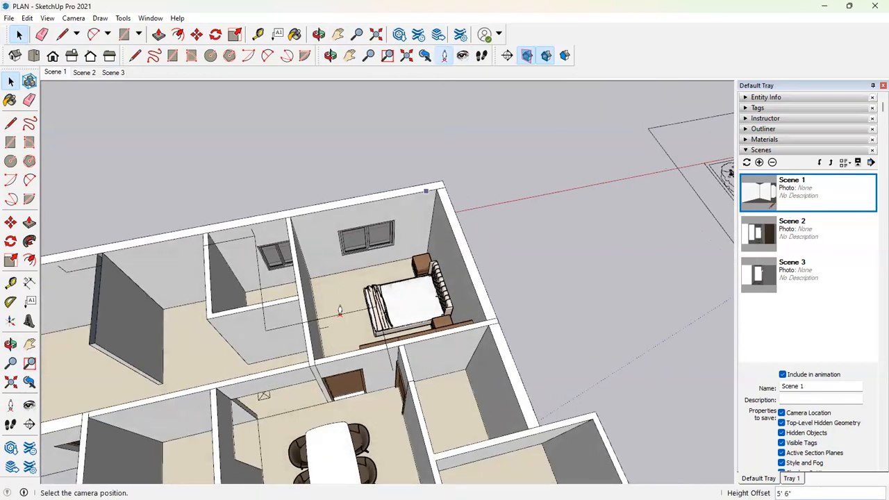
scroll(299, 340, up, 3)
drag(297, 344, 317, 340)
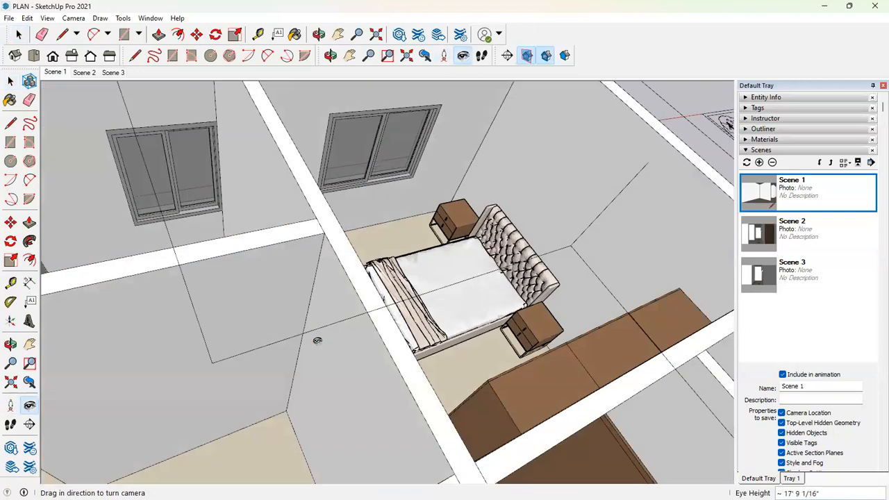
text(0)
key(Return)
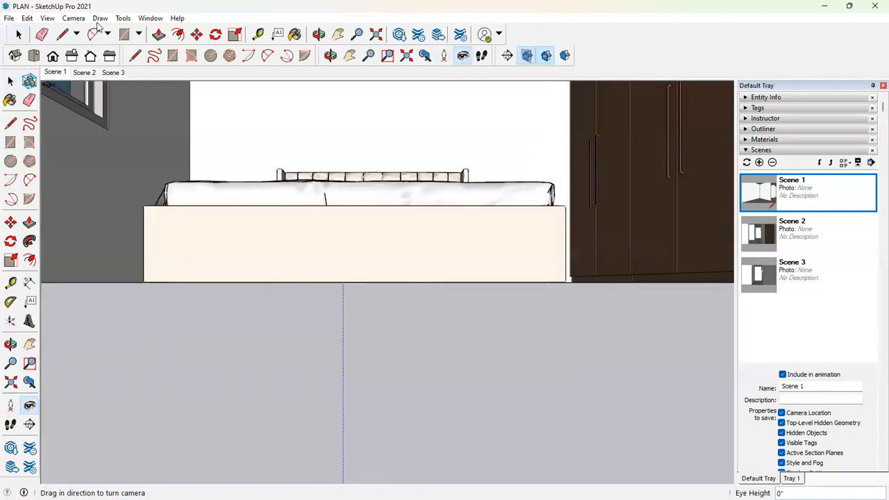
Step: Unhide the hidden roof of the house
click(27, 18)
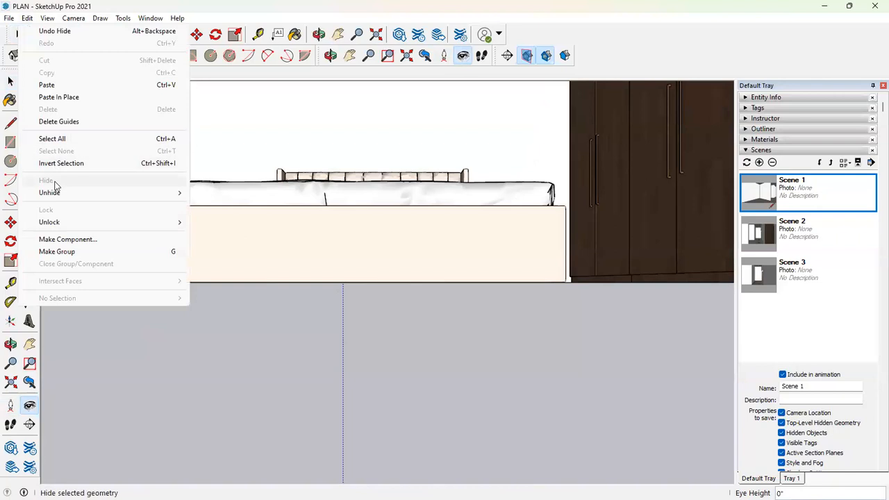
mouse_move(55, 192)
click(235, 217)
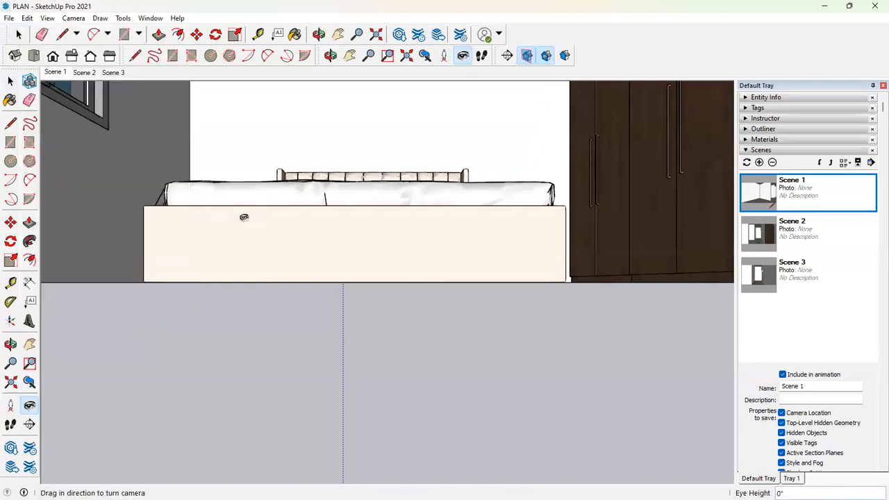
Step: Set the bedroom camera's eye height to 4' and save the view as a new scene
key(Return)
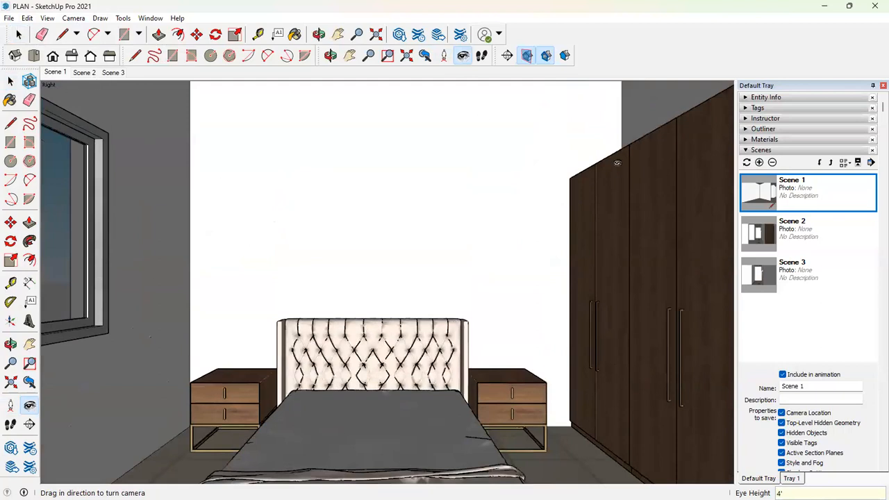
click(760, 162)
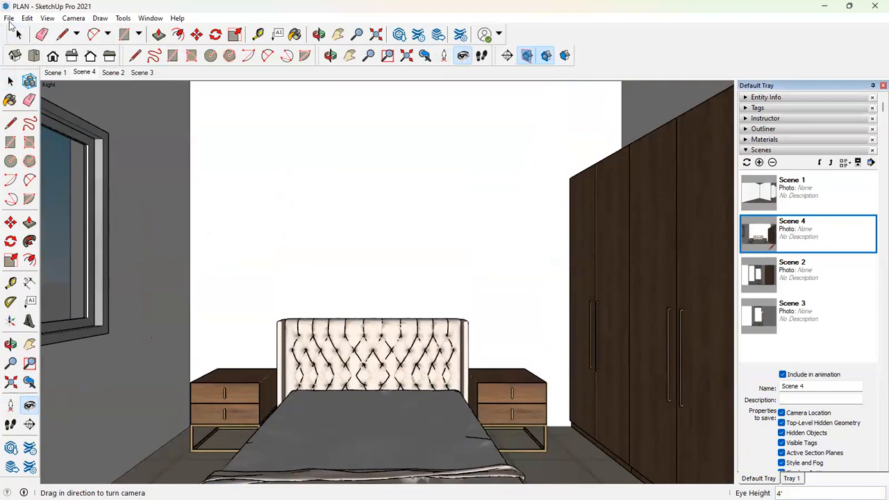
Step: Export the bedroom view as a 2D JPEG image named PLAN to the Desktop, checking the available file types and image options
click(9, 19)
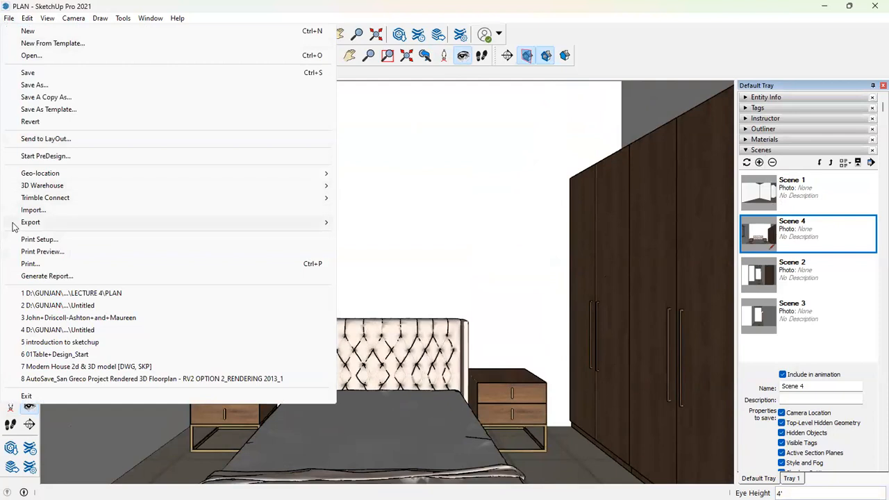
mouse_move(14, 228)
click(387, 237)
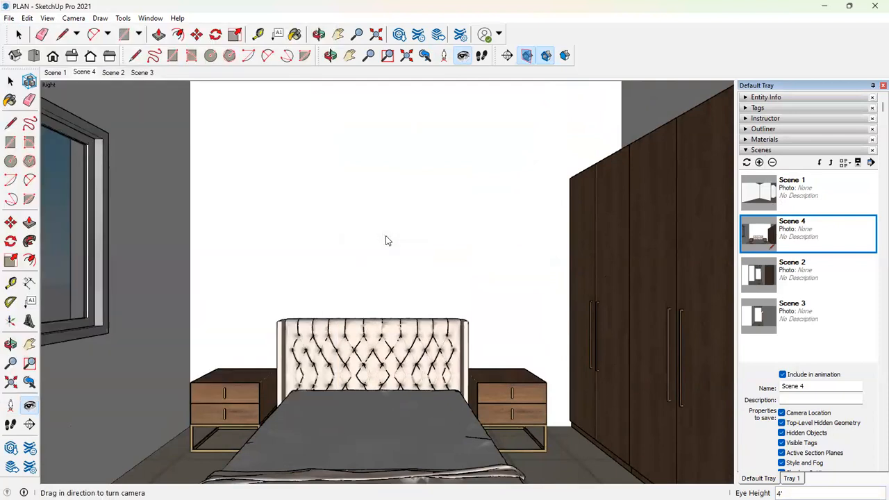
click(43, 151)
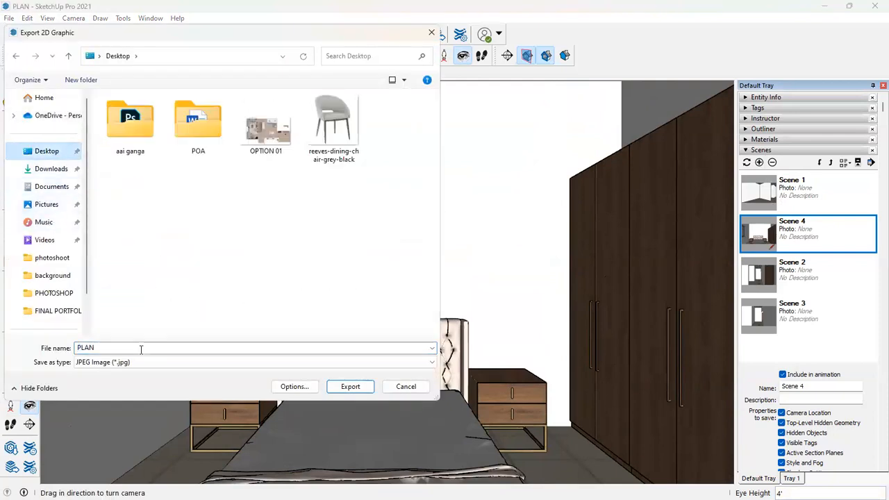
click(207, 362)
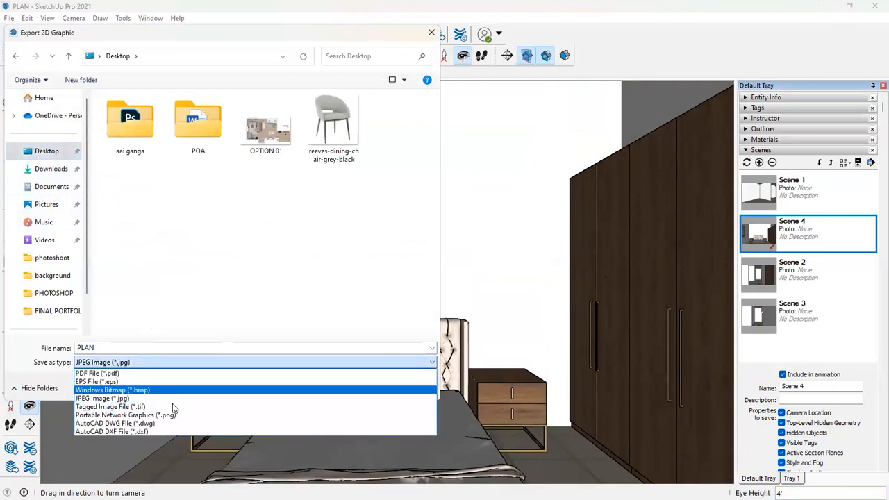
click(296, 395)
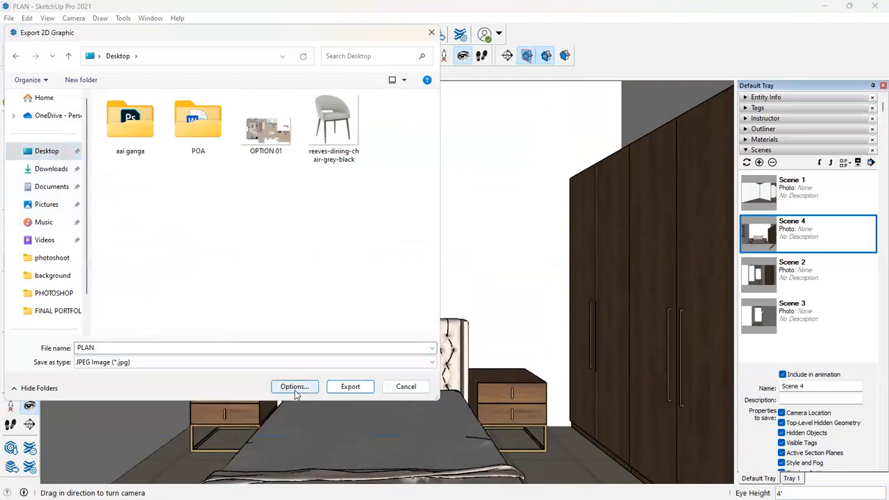
click(295, 387)
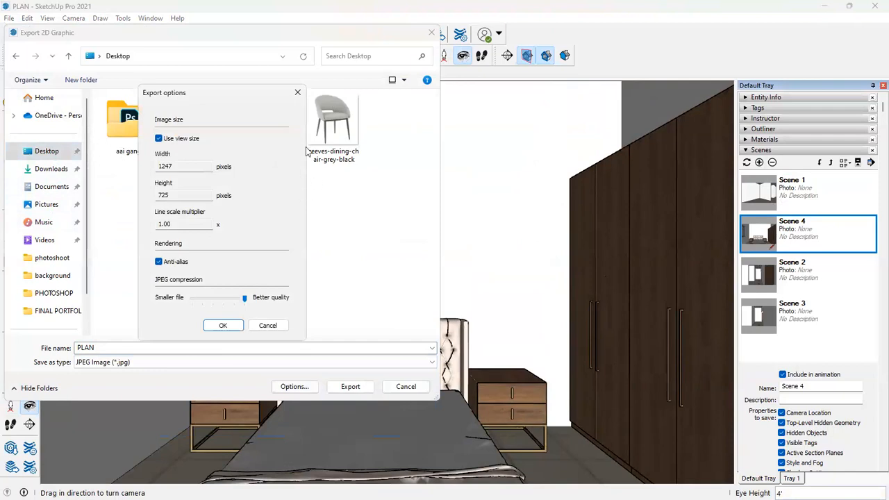
click(297, 93)
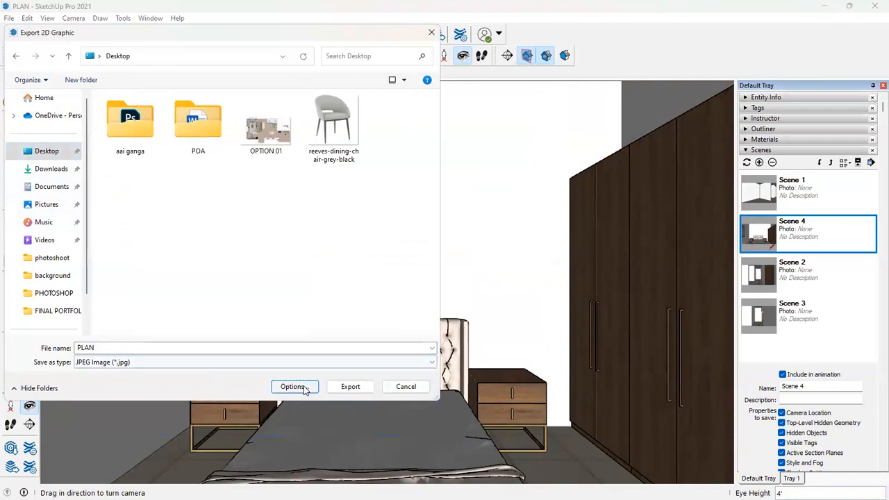
click(346, 387)
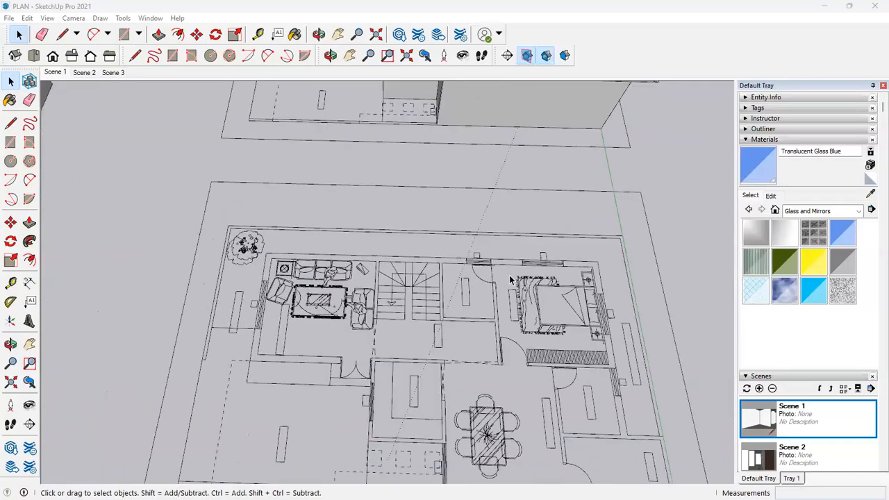
Step: Draw a rectangle over the lowest tread of the plan's staircase flight nearest the bedroom
scroll(510, 280, up, 2)
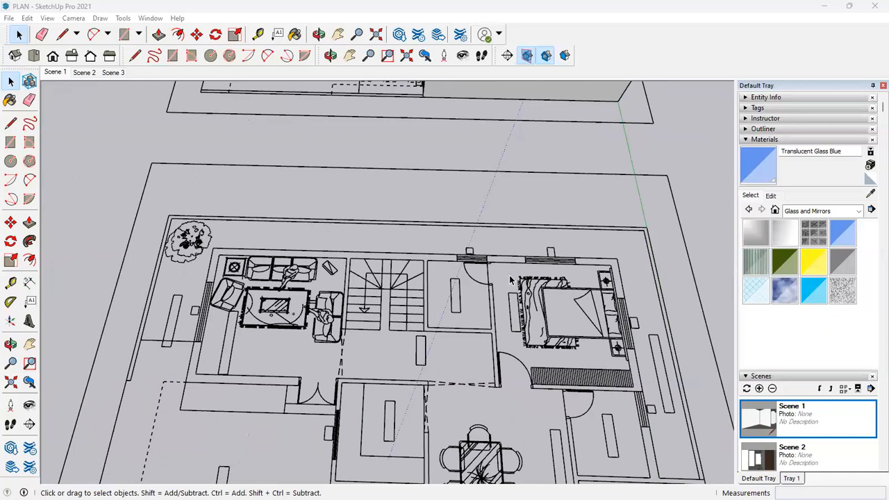
scroll(495, 293, up, 3)
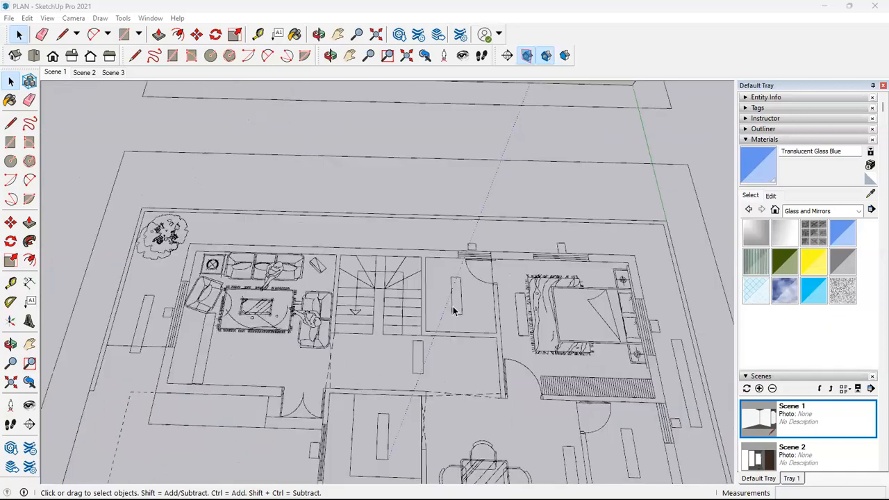
scroll(331, 349, up, 2)
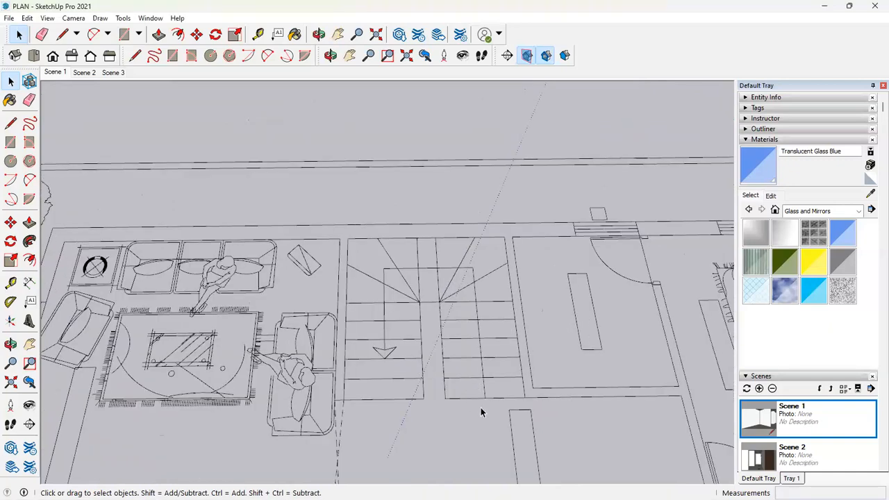
key(r)
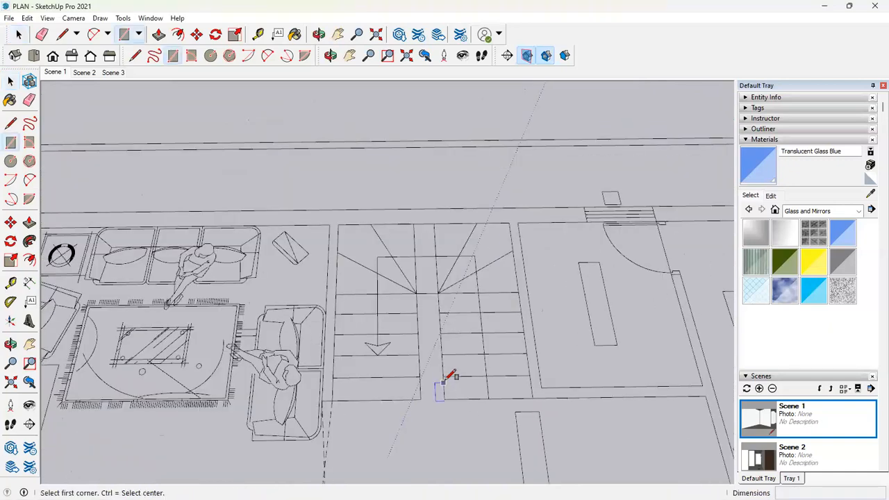
click(443, 376)
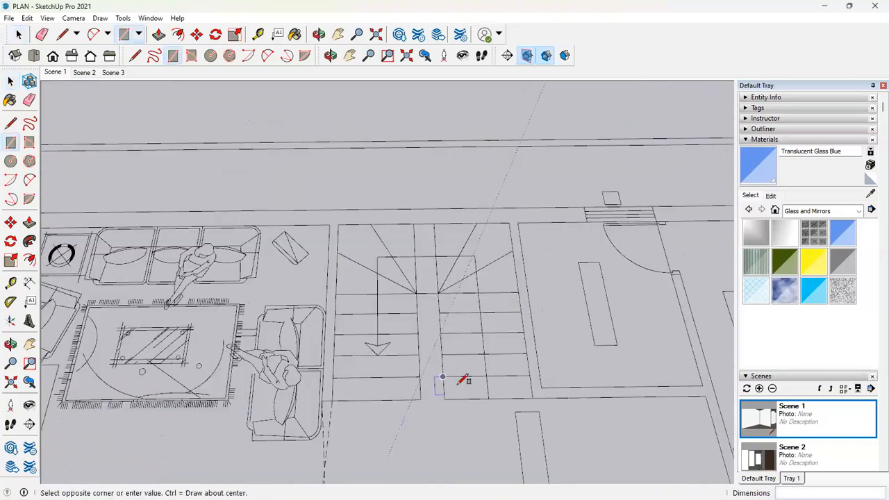
click(534, 397)
shift+middle_drag(534, 398, 392, 386)
scroll(393, 386, up, 3)
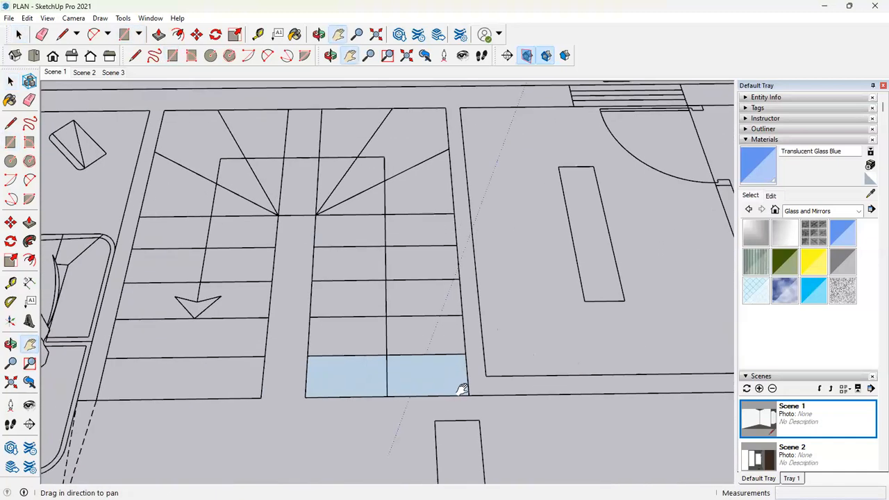
Step: Turn the lowest tread's rectangle into a component, keeping the default settings
click(19, 34)
click(340, 366)
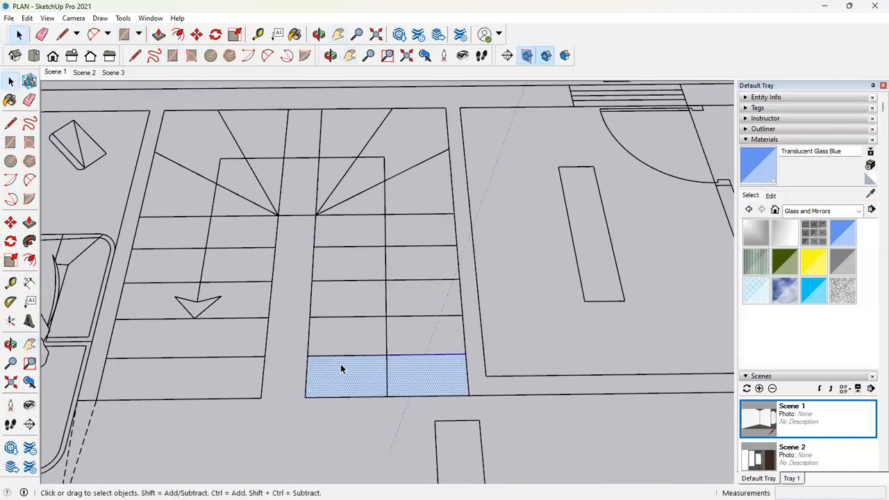
right_click(341, 364)
click(349, 378)
right_click(351, 378)
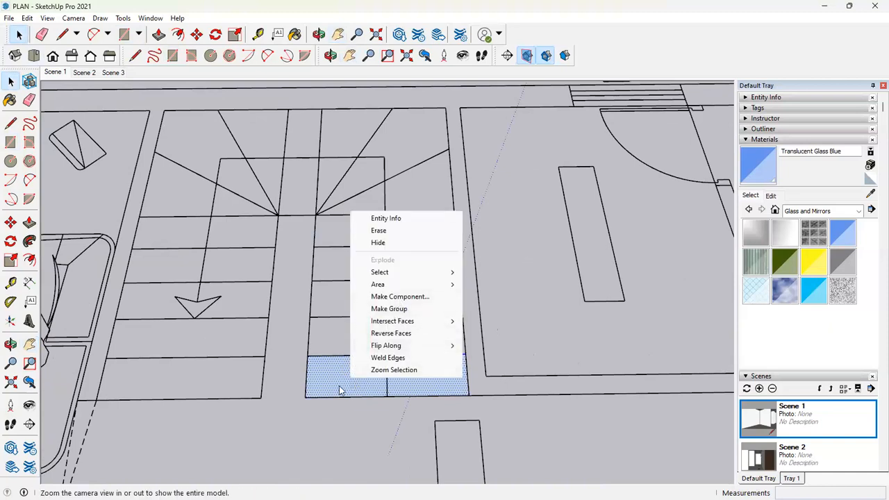
click(379, 334)
right_click(357, 380)
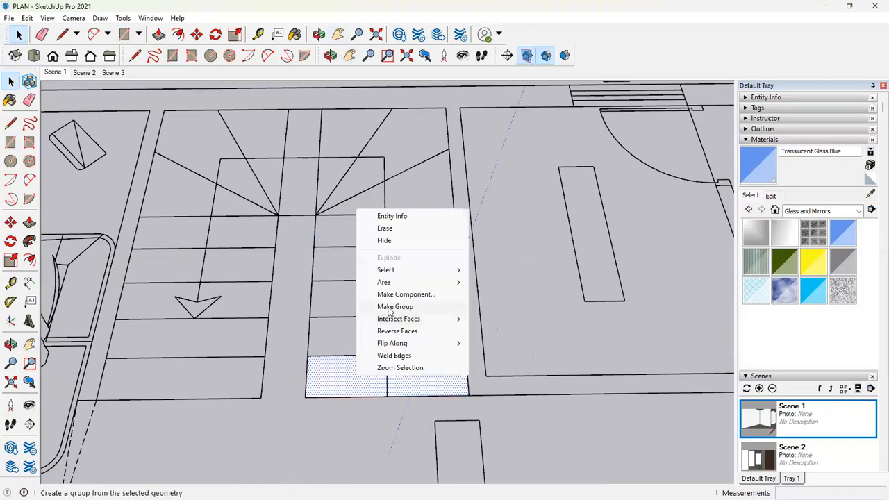
click(396, 294)
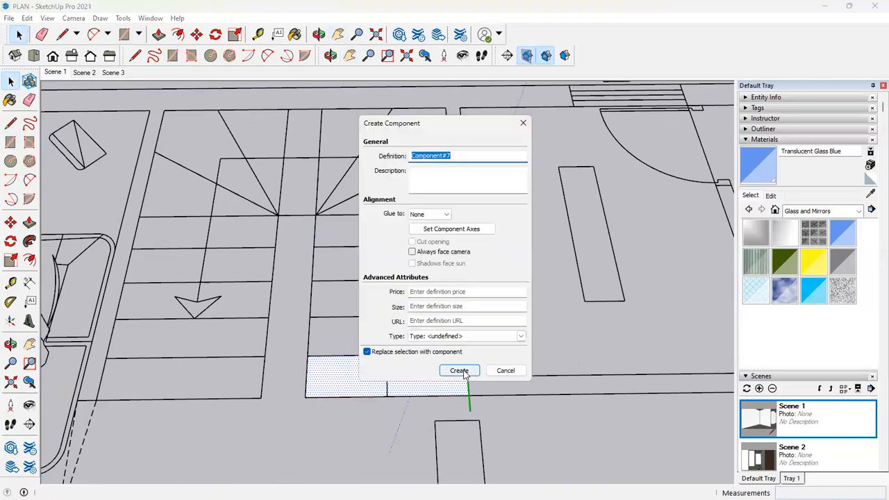
click(464, 374)
Step: Push/Pull the face inside the tread component up by 150 mm, and leave the component
double_click(386, 362)
key(p)
drag(383, 369, 386, 357)
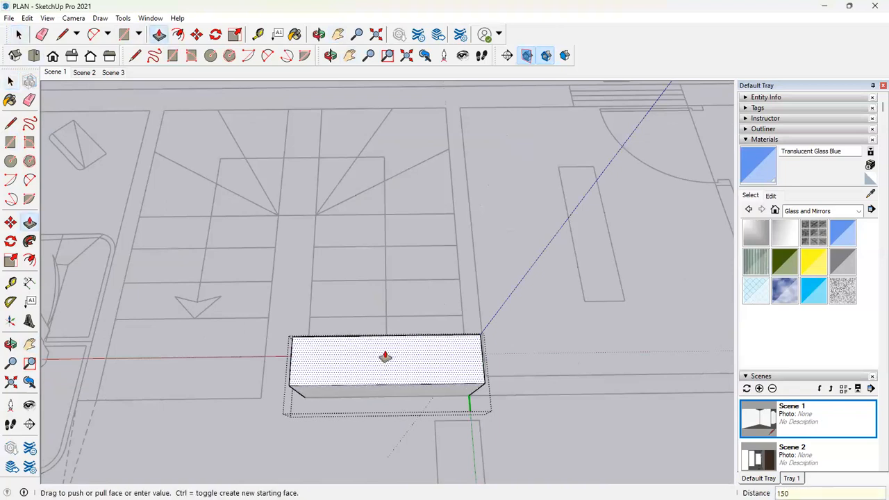
key(Return)
click(20, 35)
click(356, 258)
Step: Draw a rectangle of about 3' 3" by 10" covering the top face of the first step block
middle_drag(534, 372, 279, 201)
click(355, 403)
click(355, 404)
scroll(341, 396, up, 5)
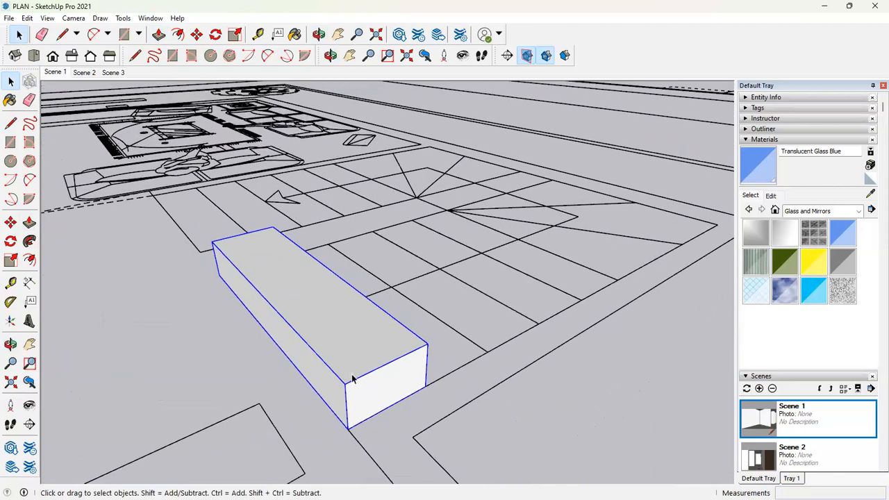
scroll(352, 378, up, 1)
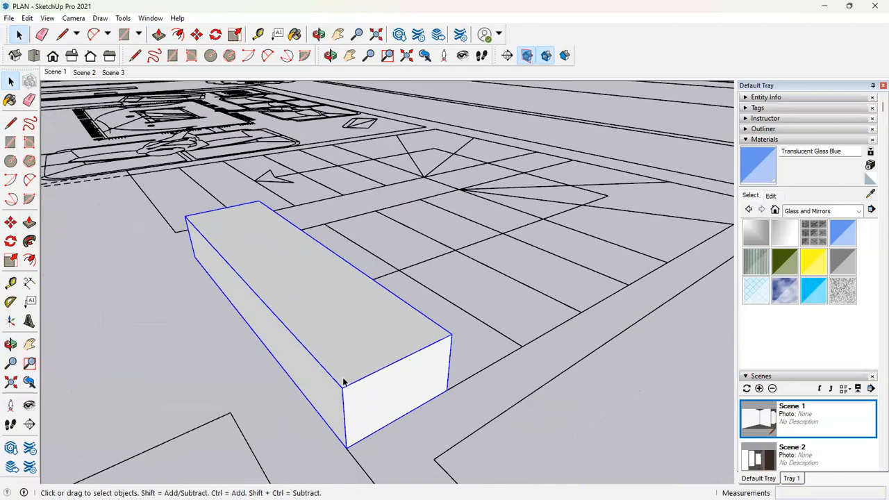
middle_drag(343, 382, 352, 350)
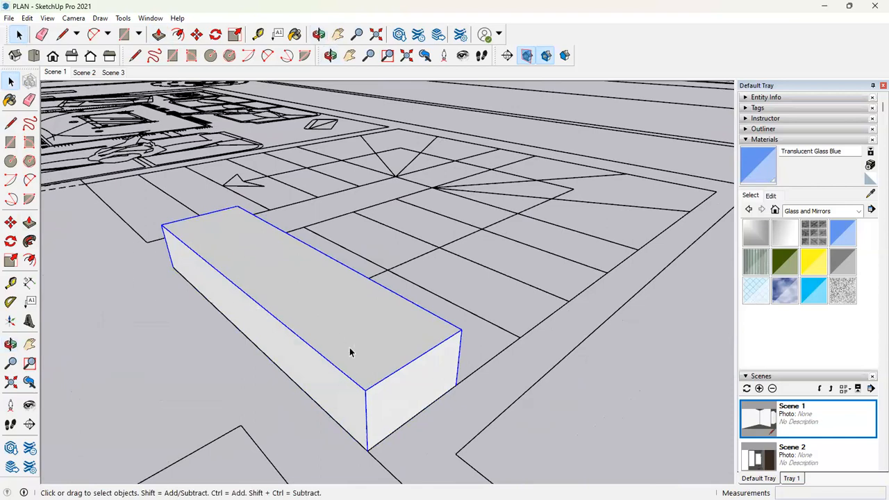
key(r)
click(237, 206)
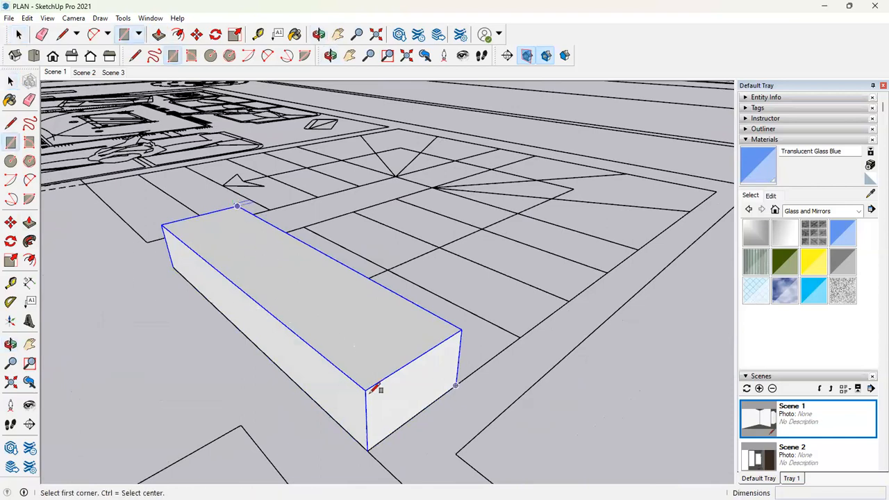
click(367, 390)
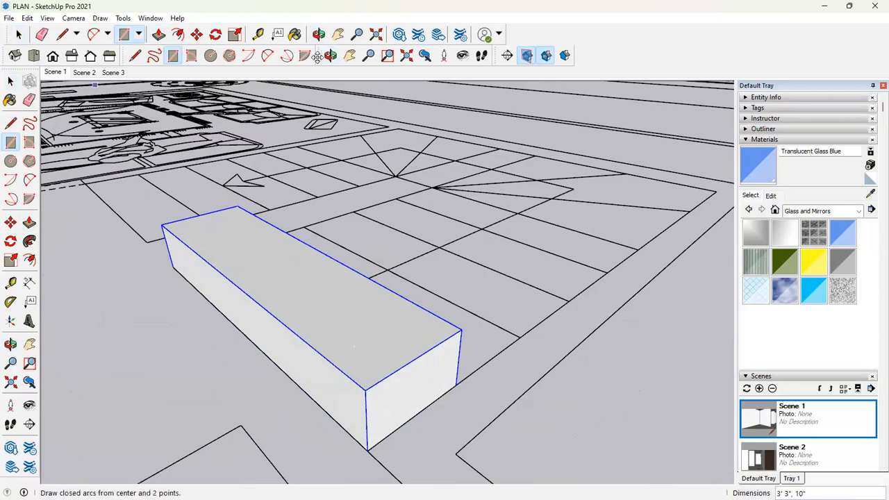
Step: Push/Pull the rectangle on the step block up about 15/16" as a tread slab and extend its front edge about 13/16"
click(18, 34)
key(p)
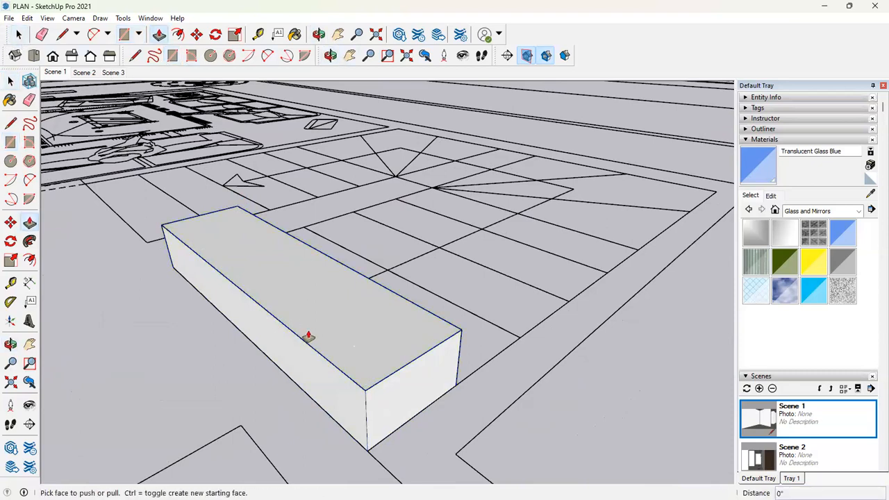
drag(308, 336, 314, 325)
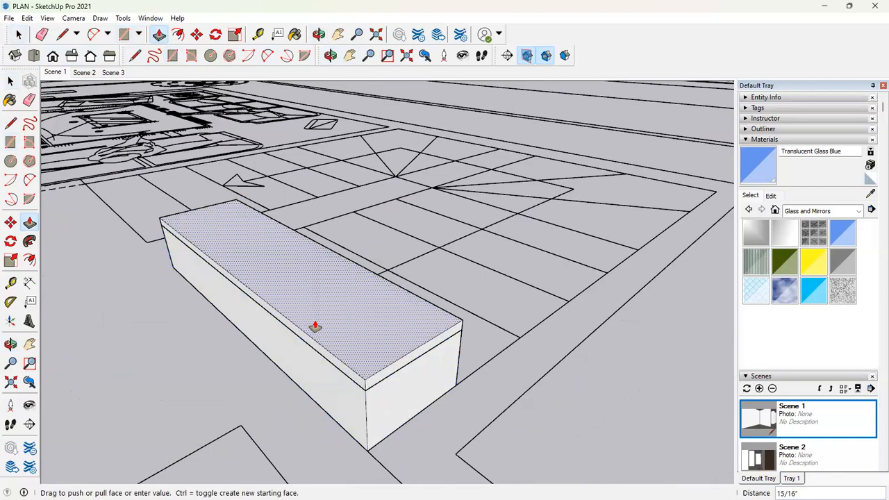
click(315, 326)
click(334, 368)
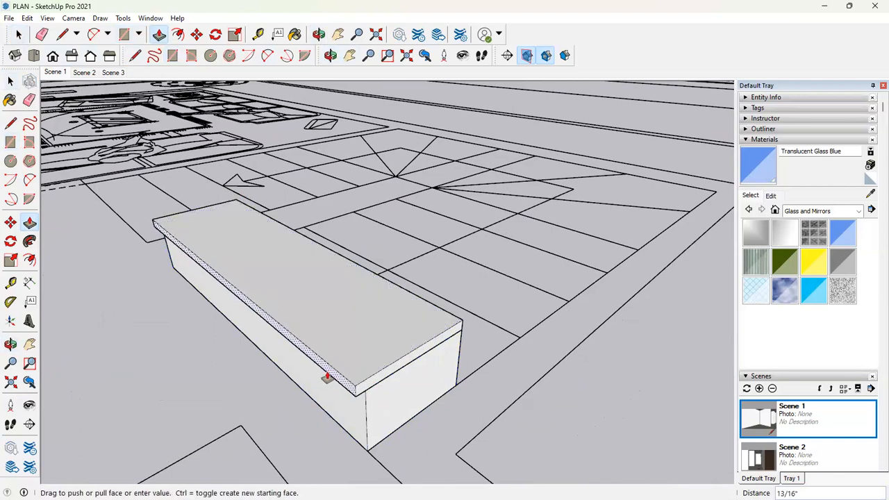
key(Escape)
key(space)
Step: Select the whole tread slab and turn it into a component with the default settings
middle_drag(326, 378, 492, 342)
scroll(476, 327, down, 3)
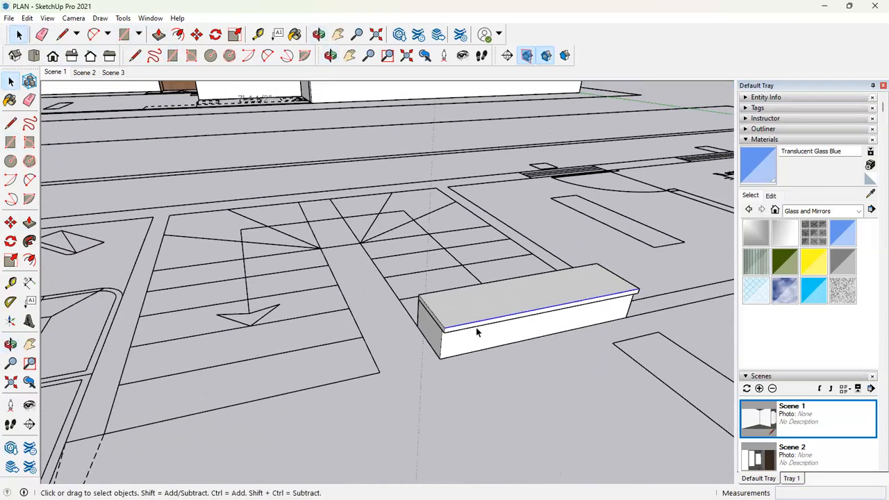
double_click(477, 321)
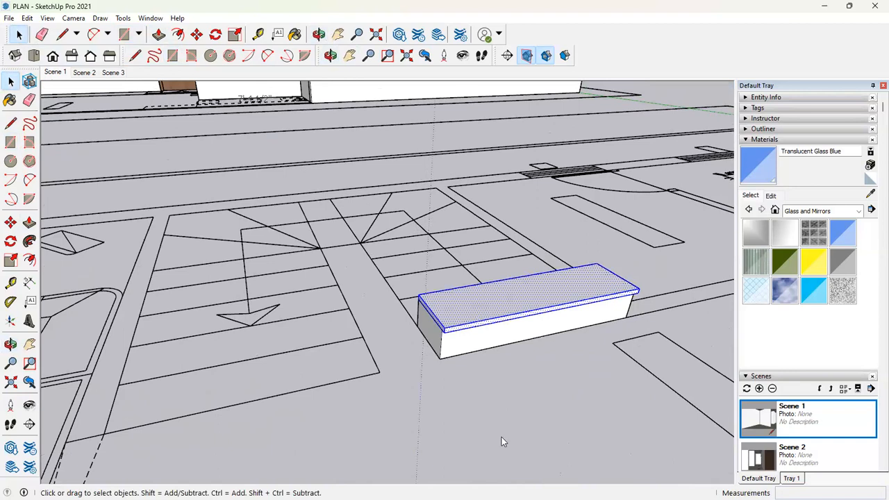
right_click(478, 321)
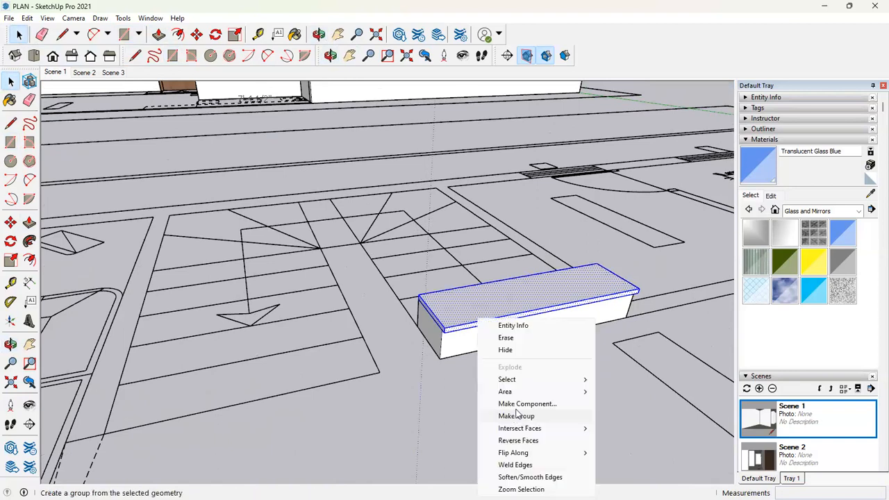
click(562, 404)
click(513, 368)
Step: Copy the step block together with its tread slab from the lower front corner to the first step's upper back corner
middle_drag(512, 369, 398, 381)
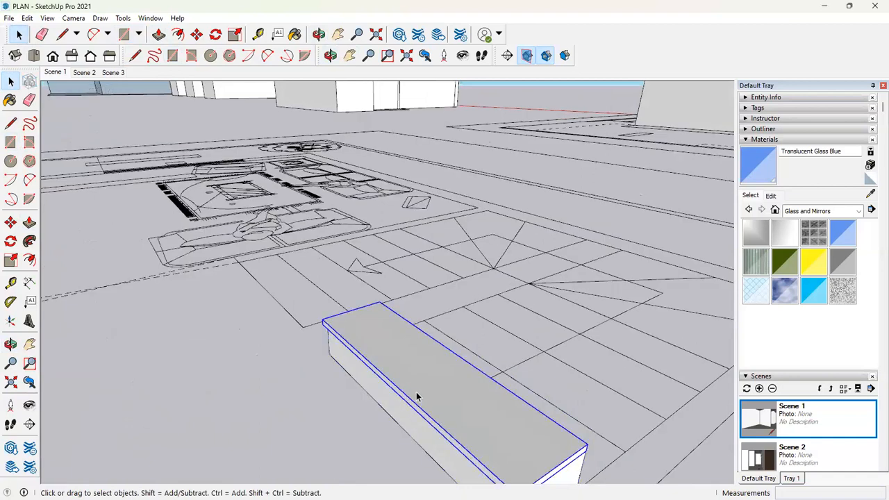
click(397, 409)
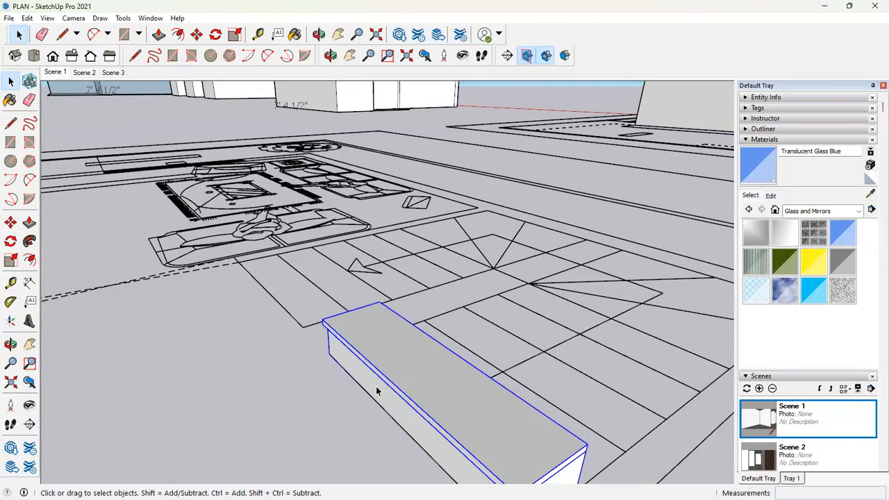
scroll(321, 326, down, 2)
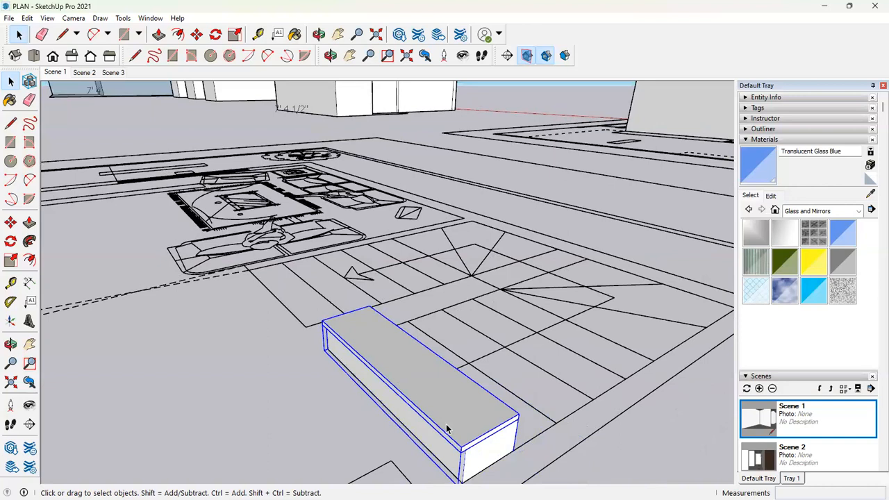
key(m)
scroll(473, 423, down, 1)
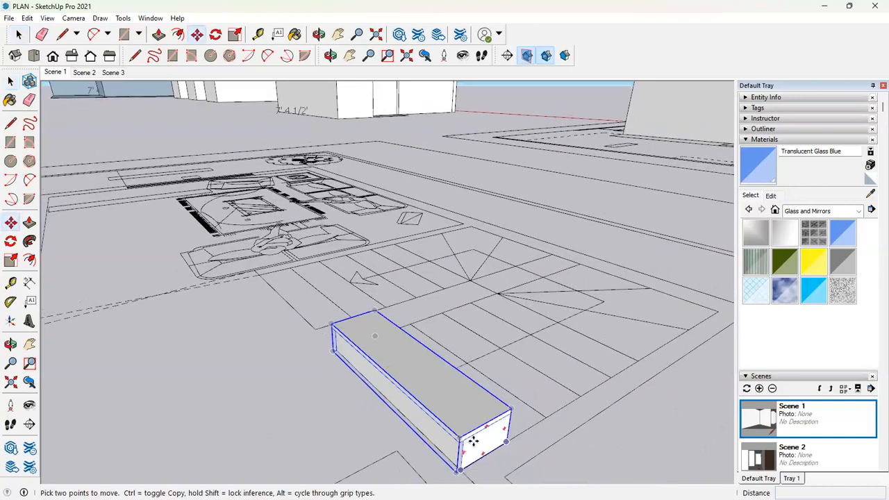
click(460, 470)
key(ctrl)
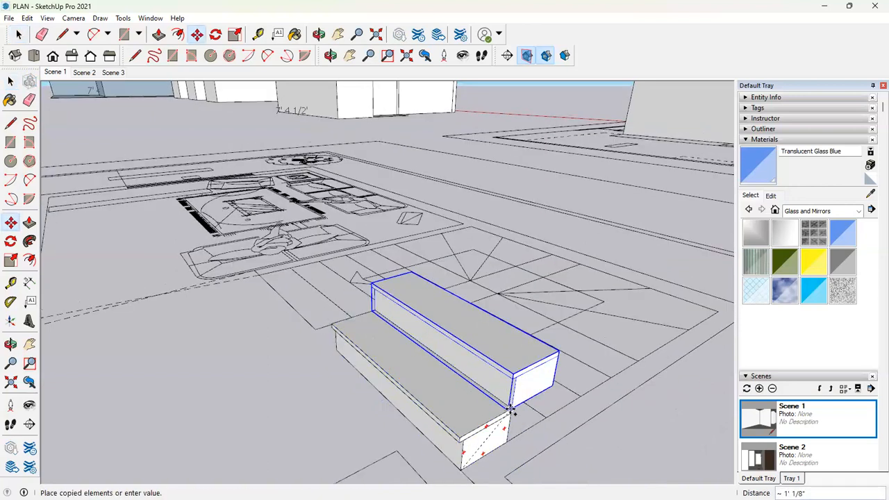
scroll(513, 411, up, 1)
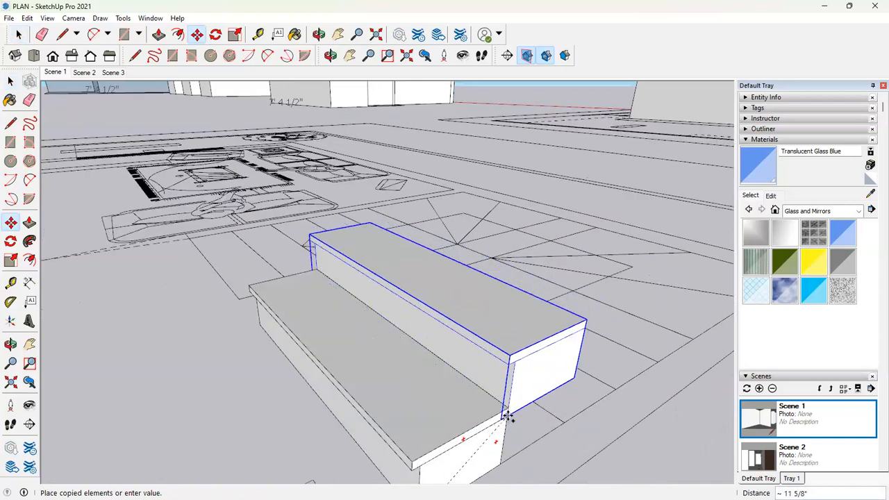
click(506, 416)
Step: Copy the second step up to its own upper back corner and multiply that copy with X4
click(508, 415)
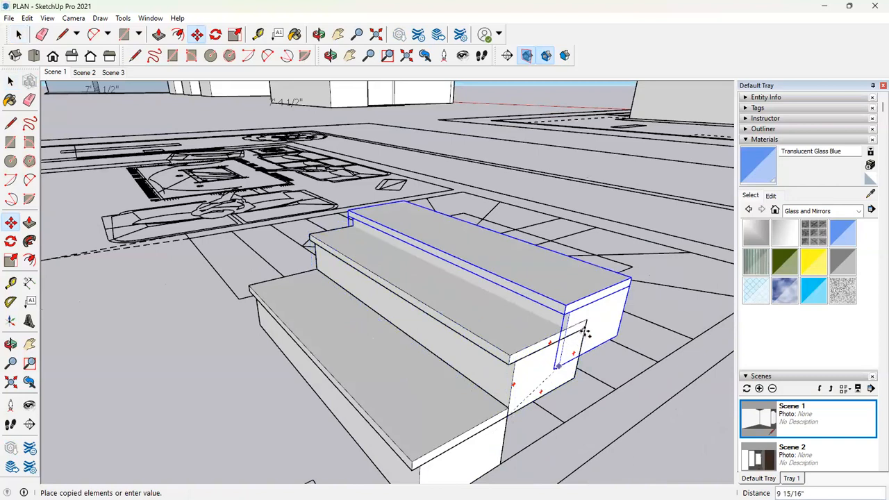
click(586, 331)
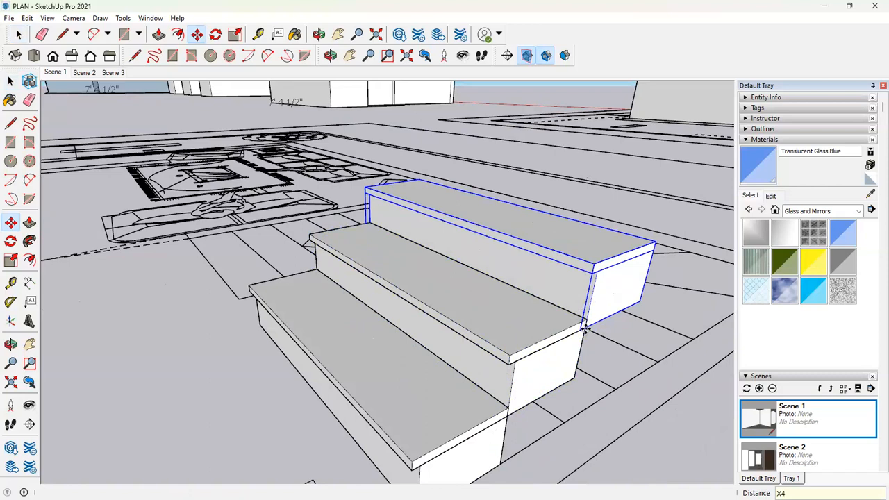
key(Return)
scroll(323, 356, down, 2)
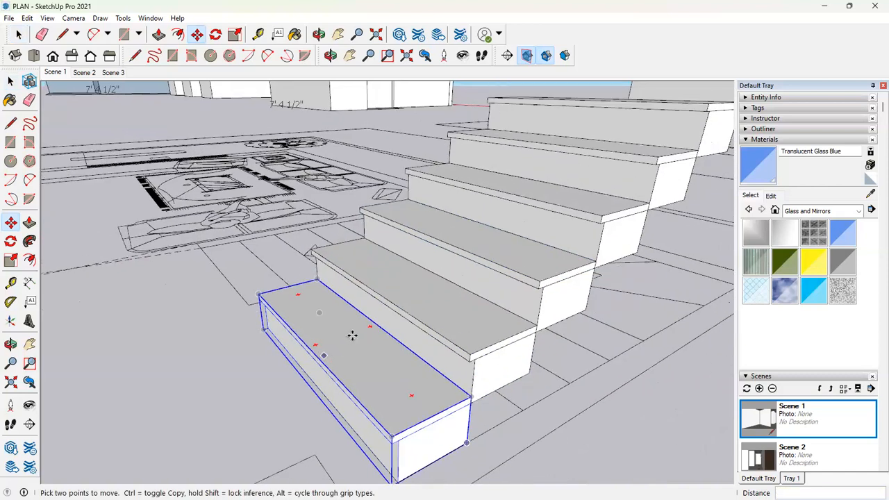
Step: Delete the uppermost step of the copied straight flight
scroll(352, 336, down, 3)
middle_drag(470, 318, 643, 274)
shift+middle_drag(260, 262, 487, 400)
middle_drag(542, 396, 723, 417)
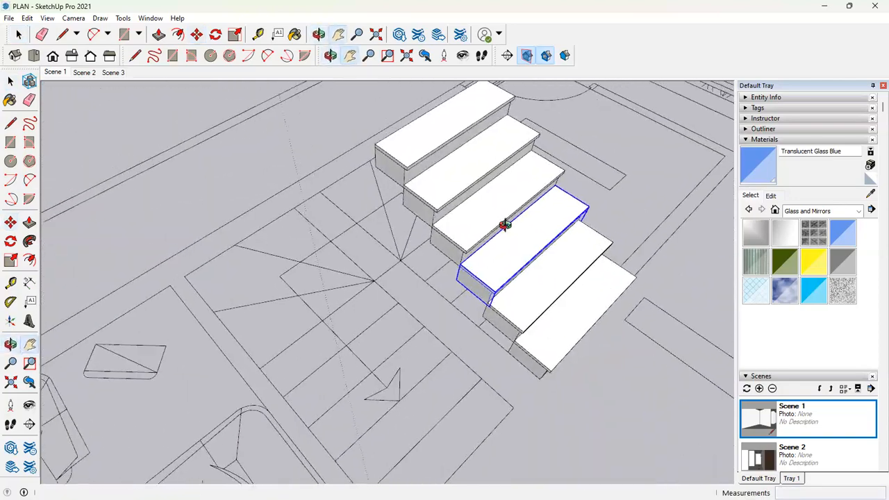
middle_drag(505, 225, 674, 180)
scroll(271, 244, up, 2)
middle_drag(270, 244, 563, 262)
scroll(335, 268, down, 2)
scroll(335, 268, down, 3)
scroll(366, 290, up, 4)
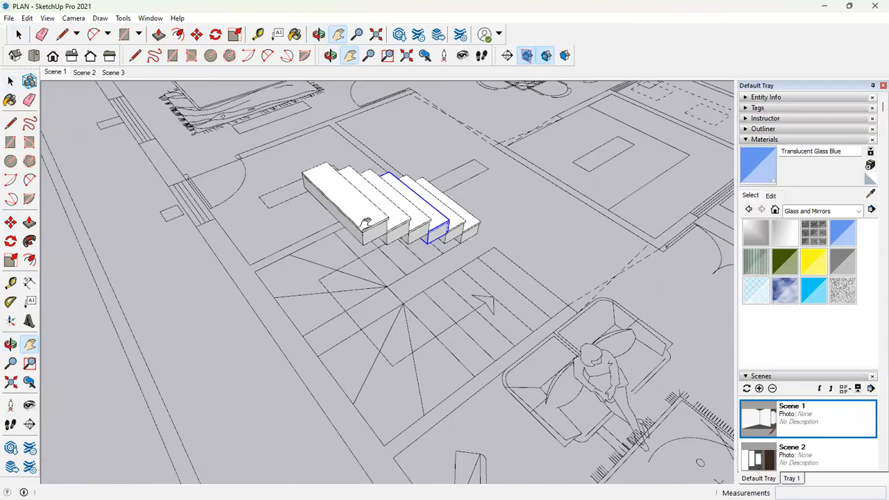
scroll(417, 254, up, 3)
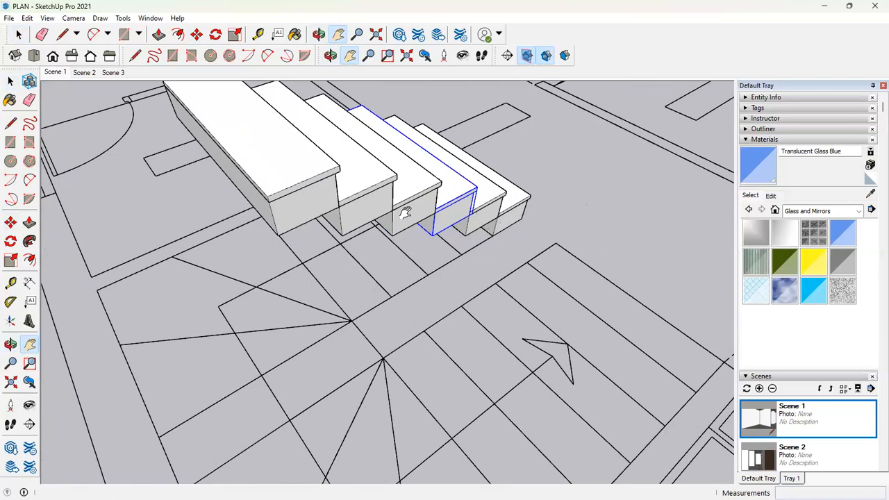
key(space)
click(273, 190)
key(Delete)
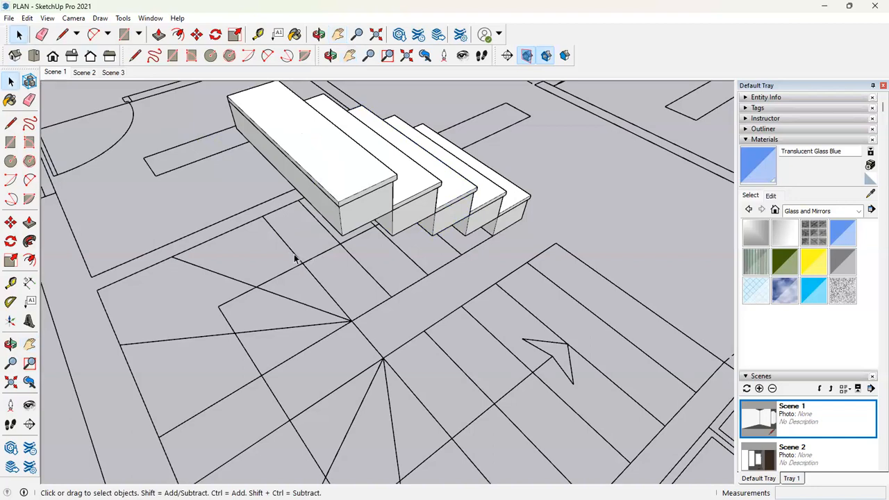
Step: Trace the plan's first triangular winder tread, next to the straight flight, with the Line tool to form a face
key(r)
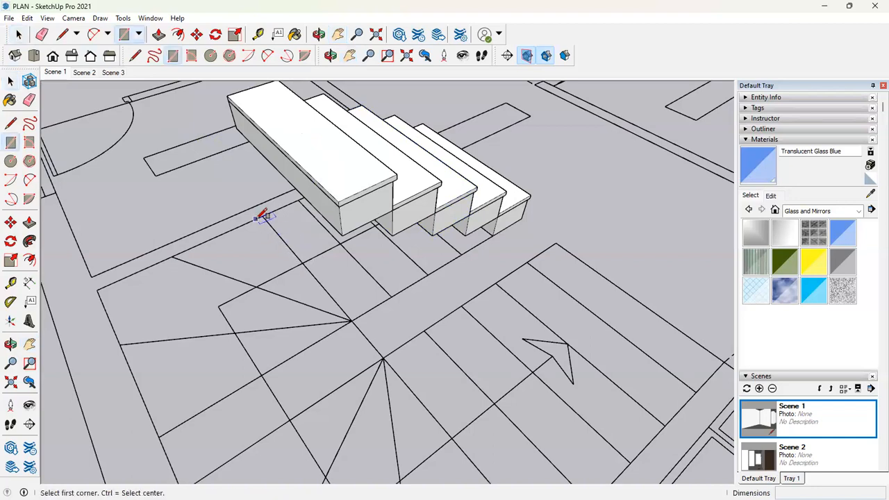
key(l)
click(351, 320)
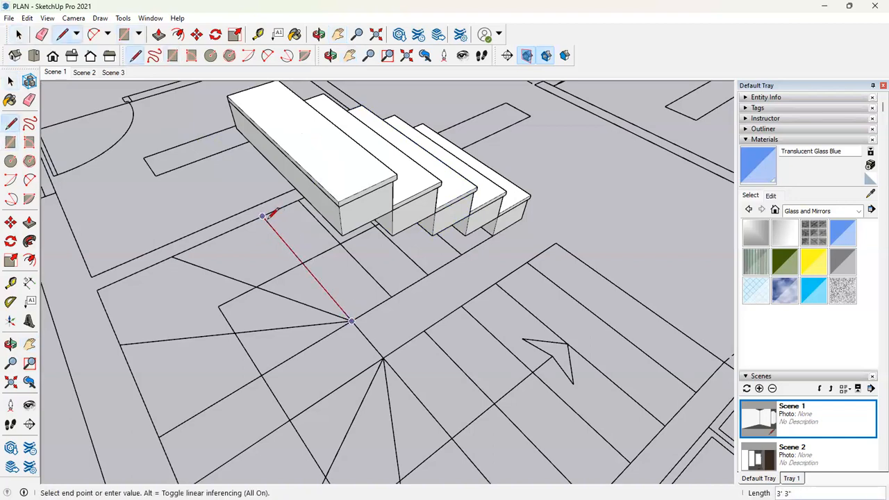
click(171, 257)
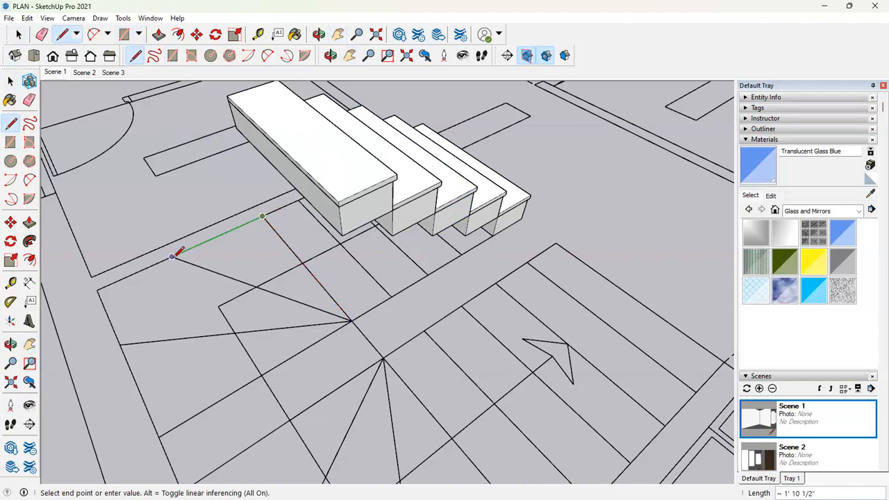
click(352, 319)
key(space)
Step: Reverse the triangular winder face and turn it with its edges into a component, keeping the default settings
click(257, 276)
right_click(256, 276)
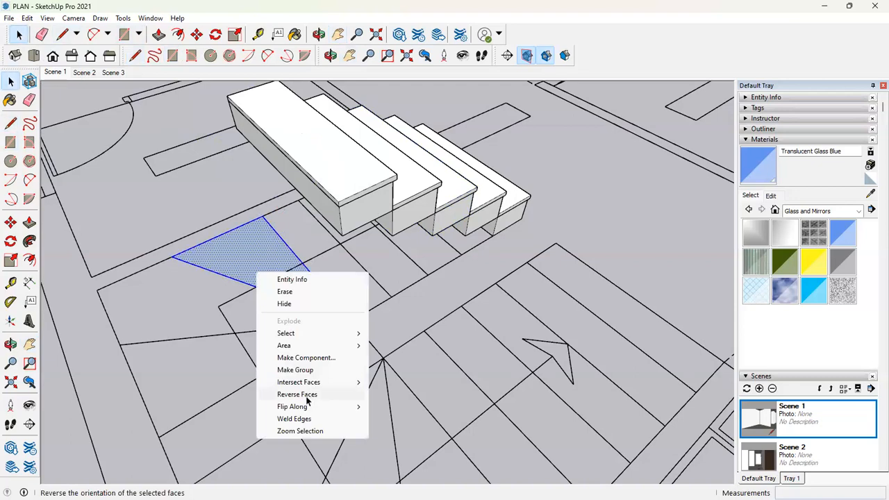
click(307, 395)
right_click(267, 280)
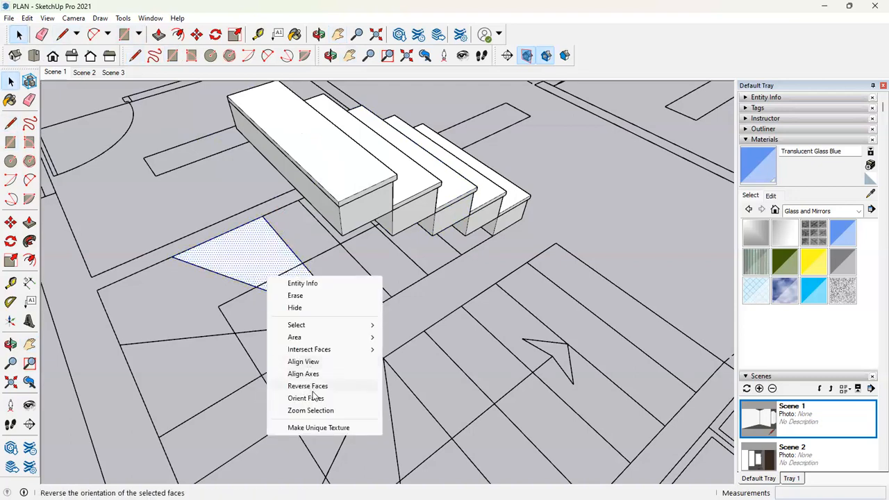
click(253, 267)
right_click(254, 267)
click(281, 347)
click(460, 371)
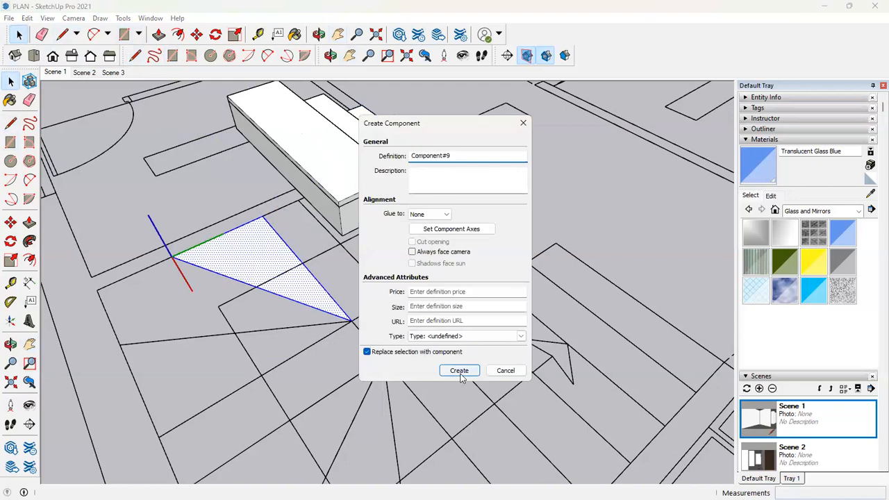
Step: Push/Pull the triangular face inside the winder component up by 150 mm
click(159, 34)
click(230, 237)
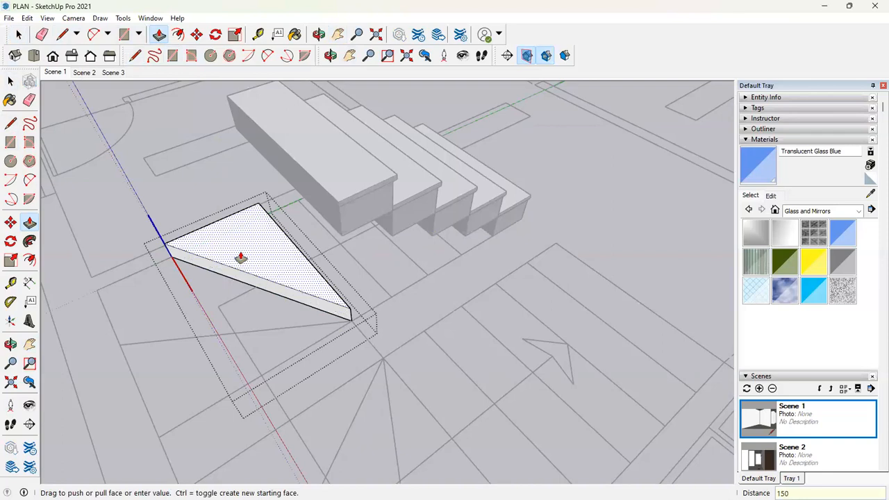
key(Return)
key(space)
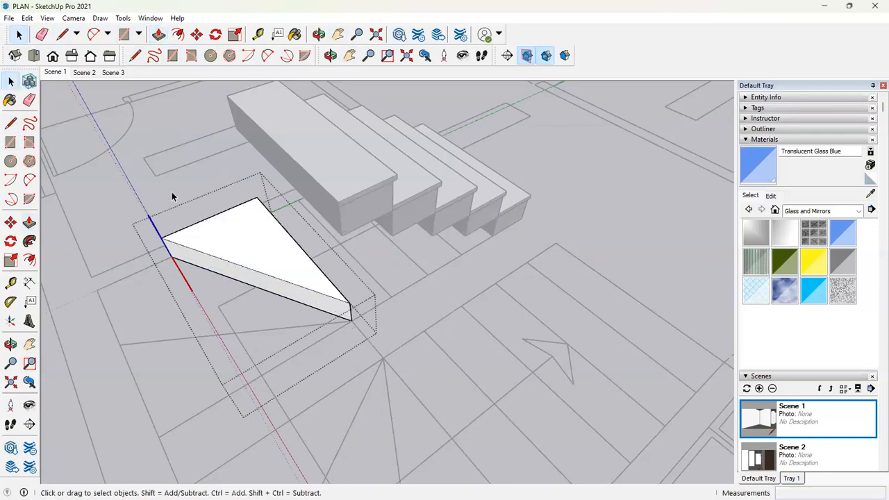
click(235, 254)
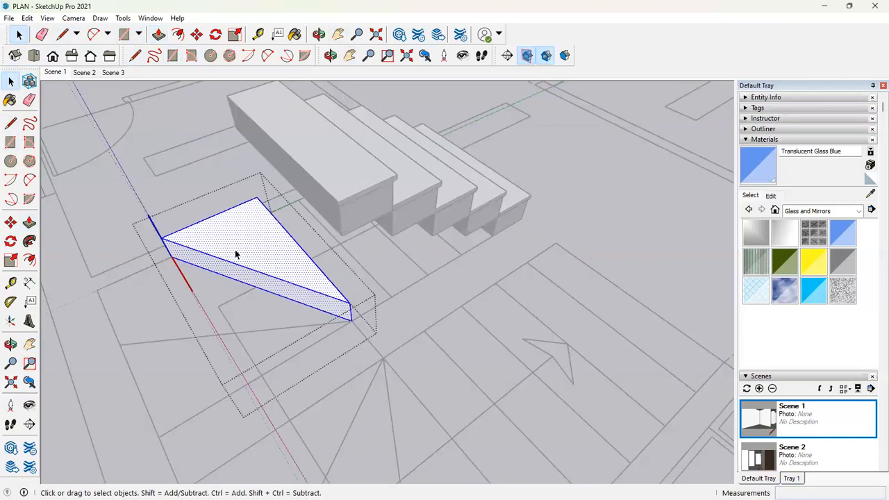
click(244, 245)
triple_click(254, 242)
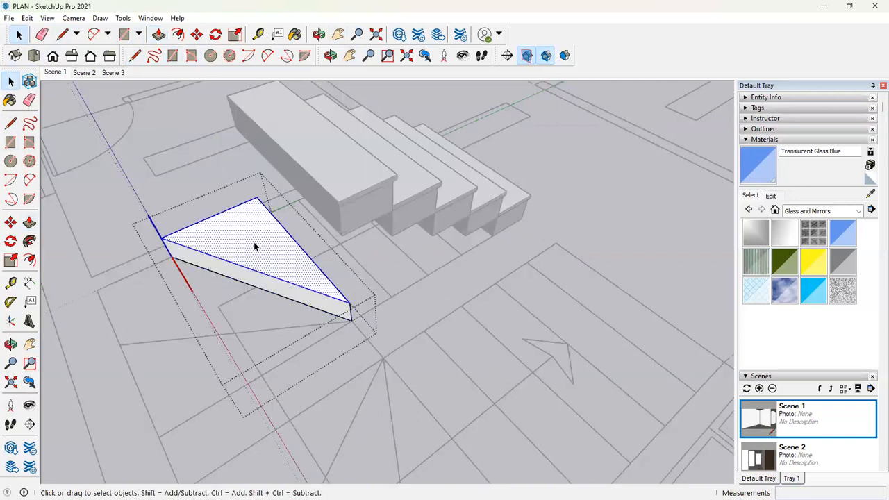
click(262, 242)
double_click(257, 247)
click(159, 34)
click(258, 262)
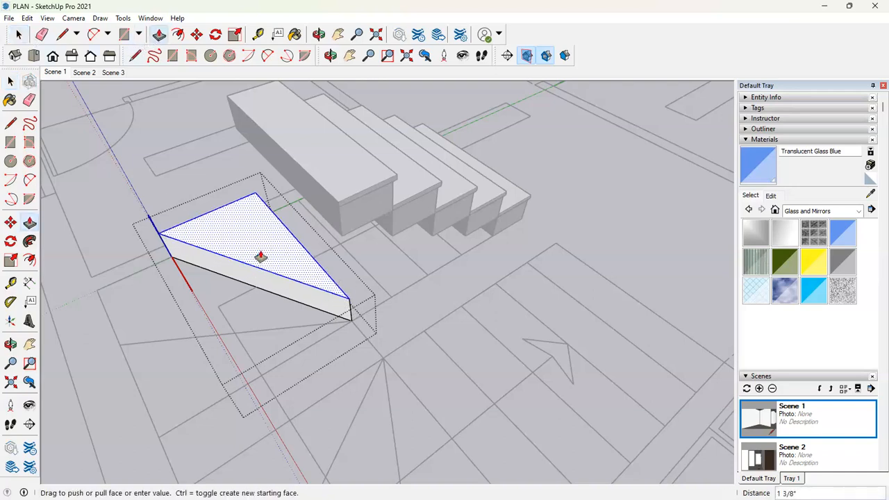
key(Escape)
Step: Leave the winder component and copy it from its narrow lower corner to the upper back corner of the straight flight's highest step
click(20, 35)
key(Escape)
click(349, 317)
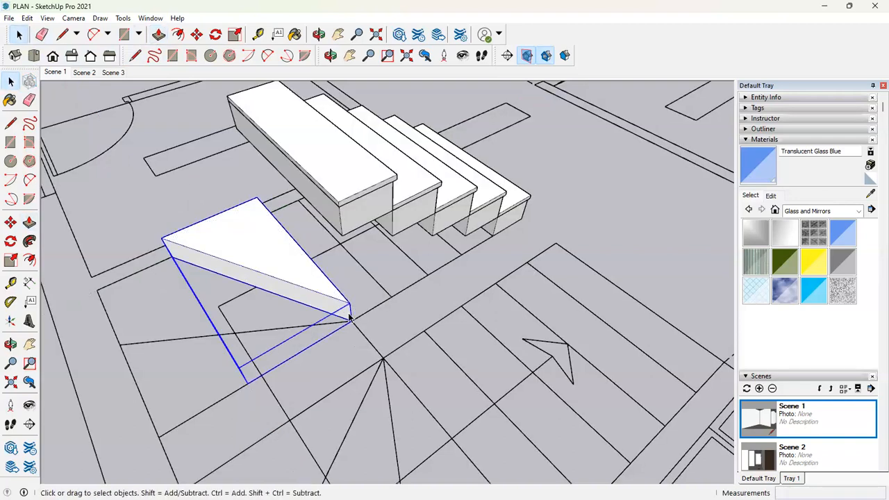
key(m)
key(ctrl)
click(351, 321)
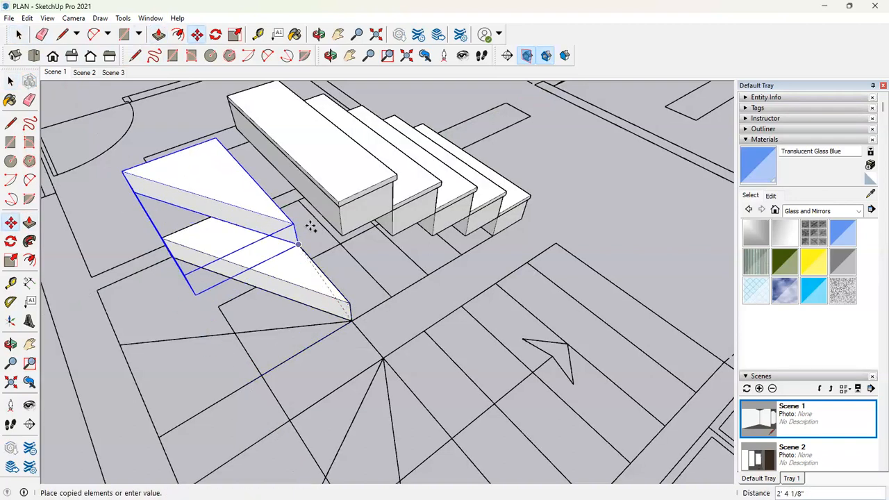
click(91, 151)
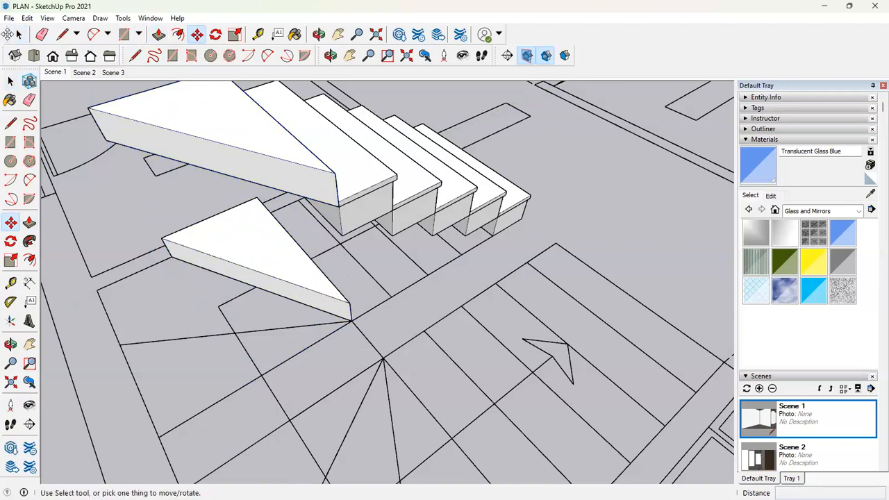
Step: Delete the original triangular winder step lying on the floor plan
click(19, 35)
click(262, 237)
key(Delete)
Step: Copy the top face of the triangular winder from inside its component and paste it in place outside the component
double_click(263, 172)
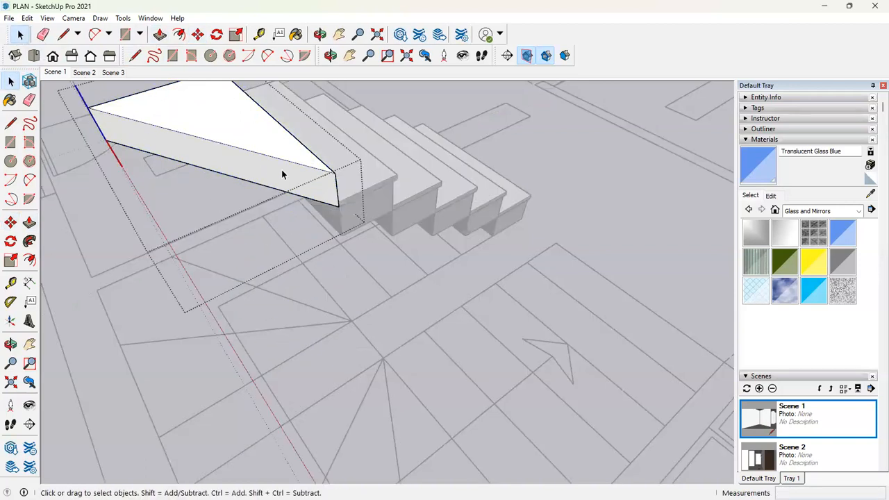
click(251, 139)
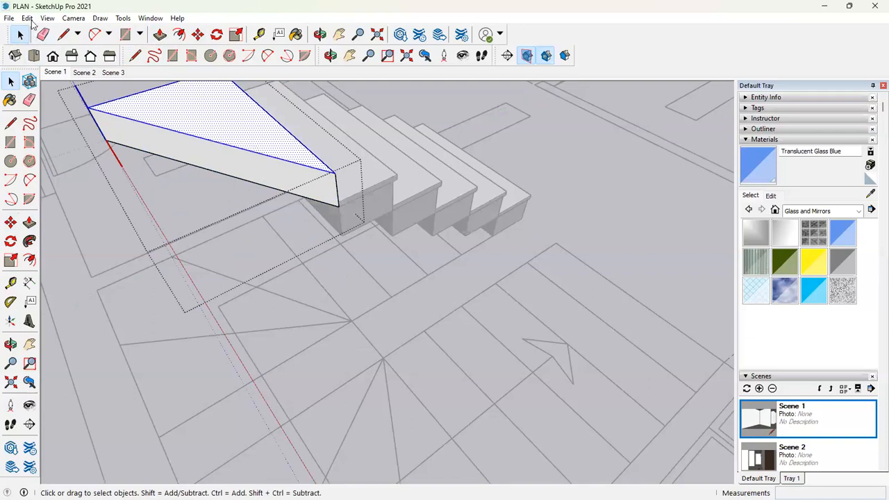
key(alt+e)
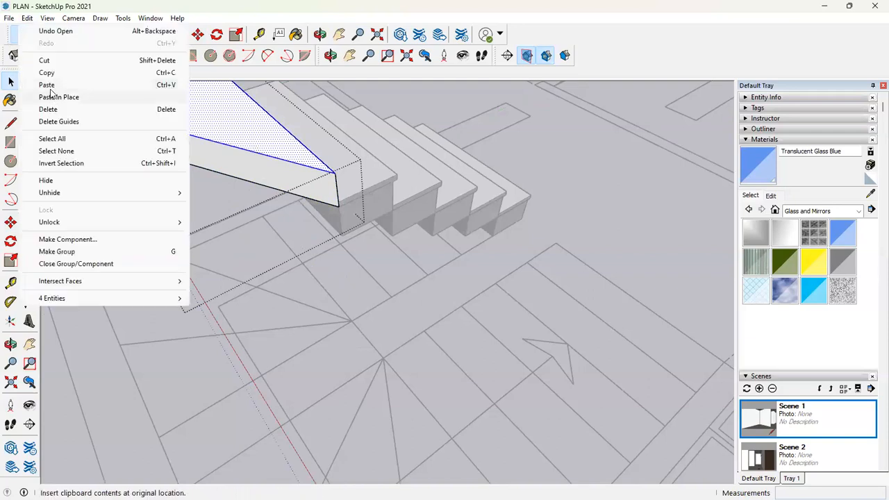
click(46, 72)
key(Escape)
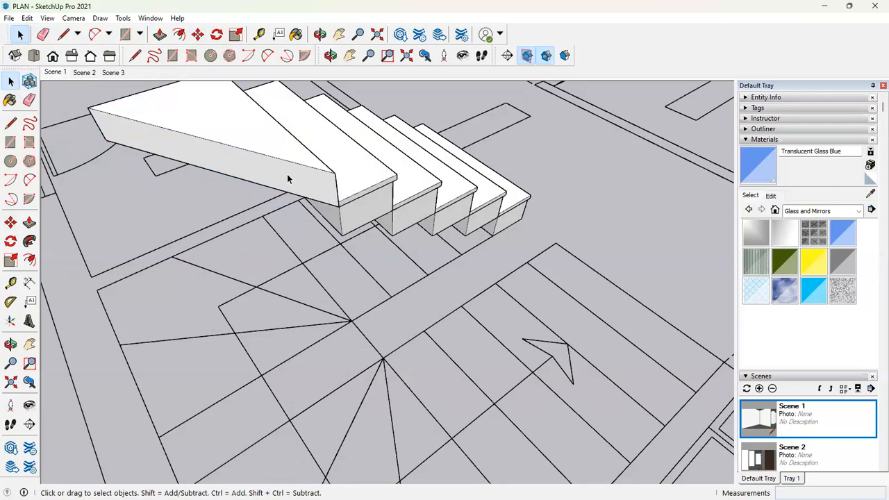
click(250, 146)
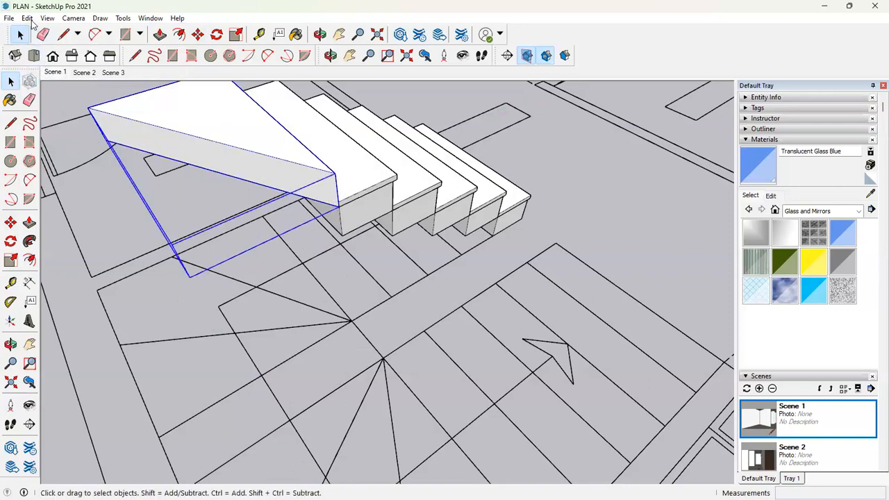
click(31, 20)
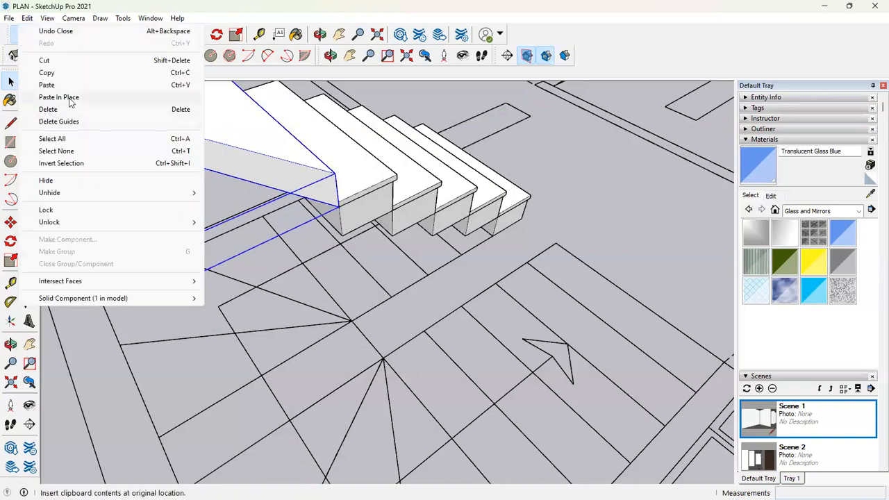
click(70, 102)
Step: Push/Pull the pasted triangular face up by 1" to form the winder's tread slab
click(160, 34)
click(239, 137)
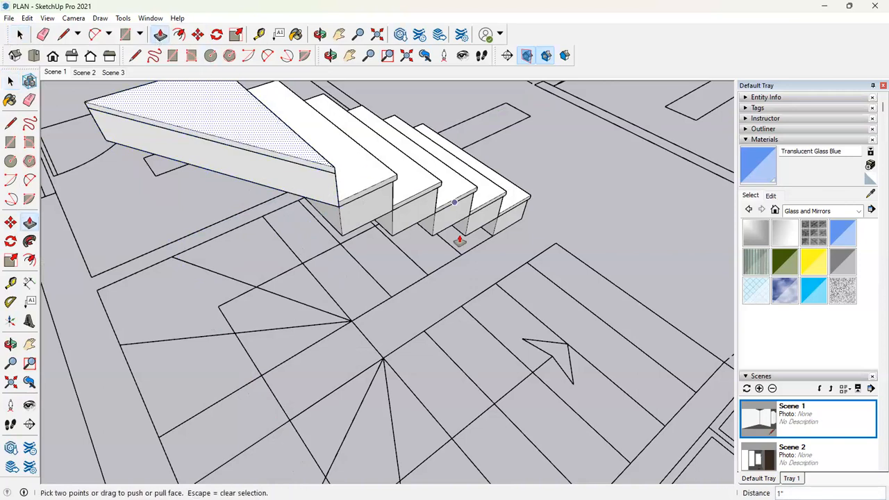
middle_drag(460, 240, 282, 236)
key(Escape)
Step: Push/Pull the front face of the triangular tread slab outward so it overhangs the riser below
scroll(351, 256, down, 4)
shift+middle_drag(421, 321, 249, 168)
scroll(377, 288, up, 2)
scroll(248, 169, up, 2)
scroll(201, 108, down, 2)
shift+middle_drag(200, 109, 223, 102)
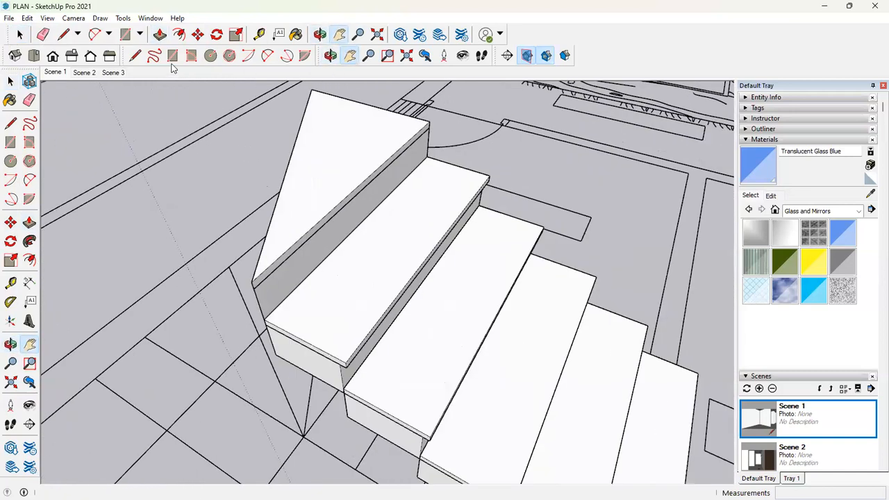
click(160, 34)
click(315, 234)
click(320, 238)
scroll(316, 235, down, 2)
key(space)
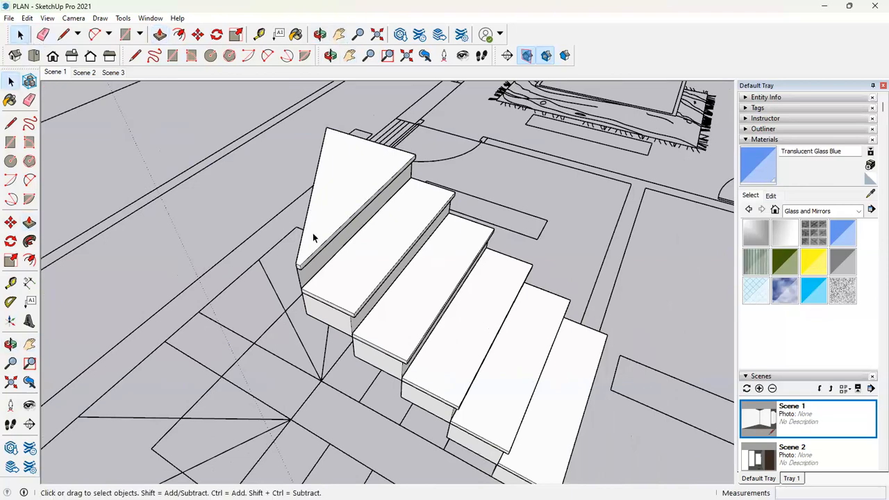
scroll(312, 234, down, 3)
middle_drag(371, 243, 182, 243)
click(414, 310)
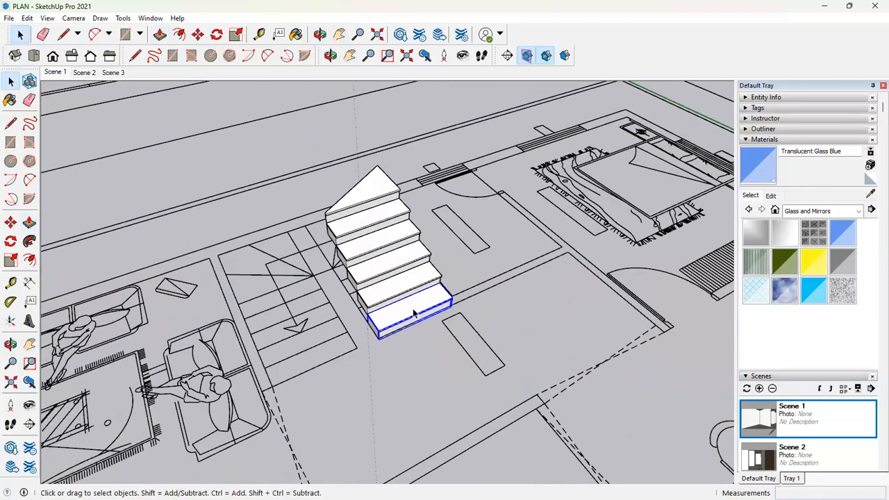
shift+click(384, 272)
shift+click(365, 256)
shift+click(357, 243)
shift+click(355, 232)
middle_drag(384, 262, 524, 362)
scroll(348, 217, up, 3)
Step: Select the tread slab on top of the triangular winder with its edges and turn it into a component
click(389, 215)
shift+click(389, 226)
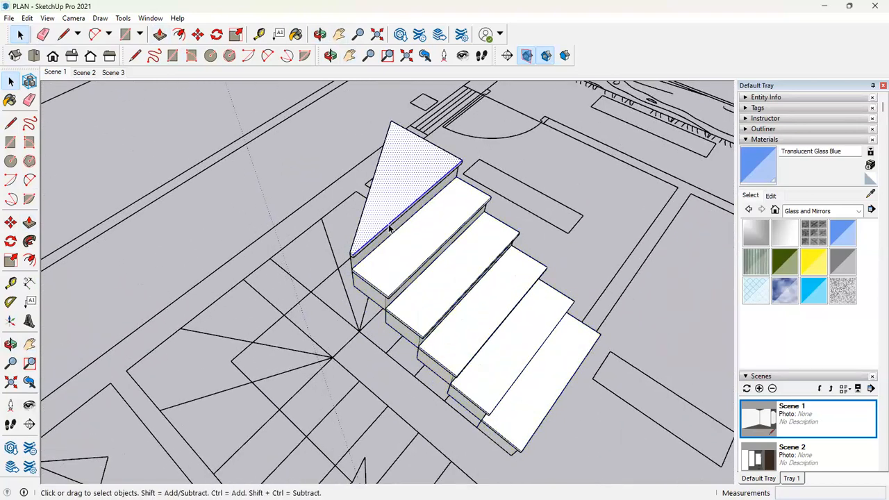
mouse_move(428, 195)
middle_down()
mouse_move(331, 139)
mouse_move(429, 183)
middle_up()
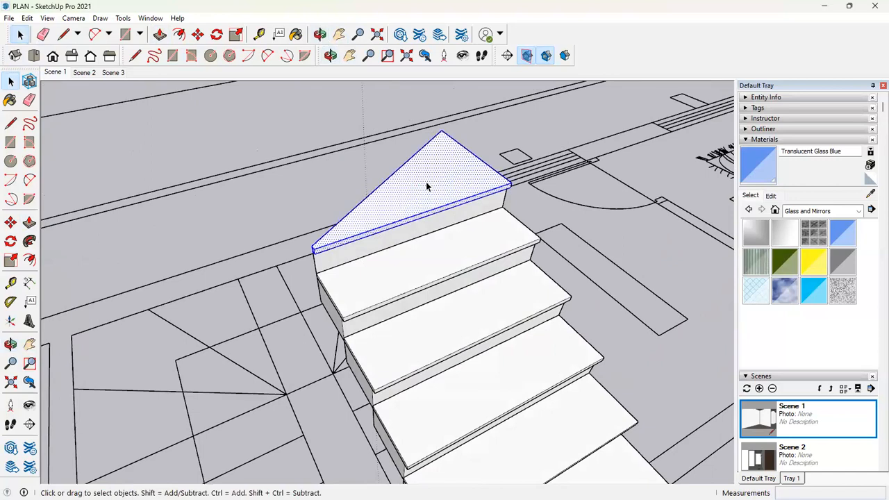
right_click(427, 186)
click(450, 269)
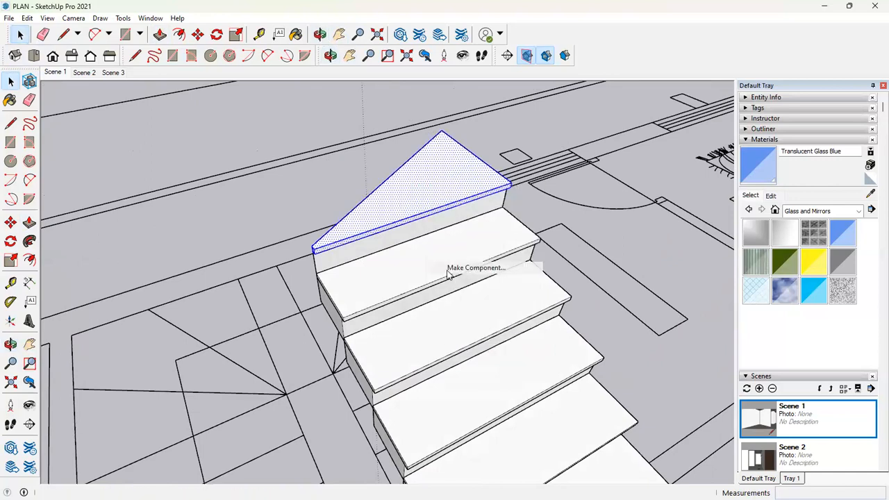
shift+click(364, 259)
shift+click(364, 249)
shift+click(375, 253)
click(461, 275)
Step: Copy the triangular step with its tread slab from its lower back corner to the far upper corner of the existing winder
click(414, 233)
middle_drag(422, 210, 474, 243)
key(m)
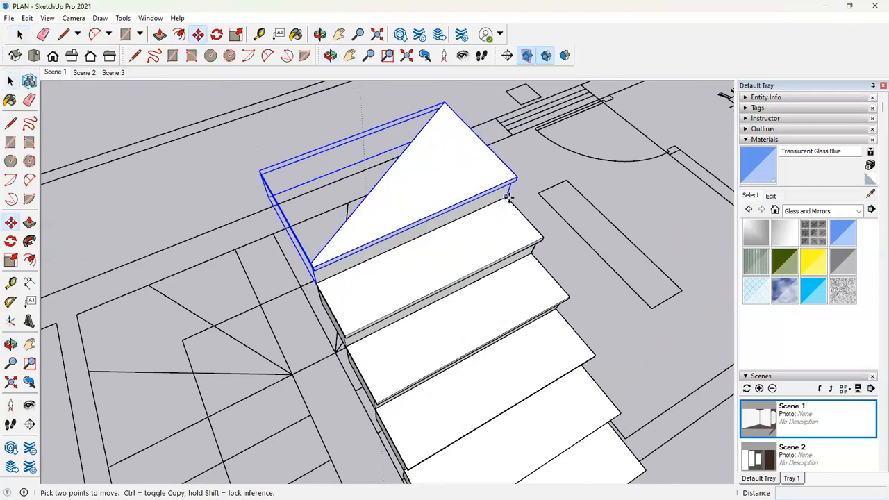
click(506, 197)
key(ctrl)
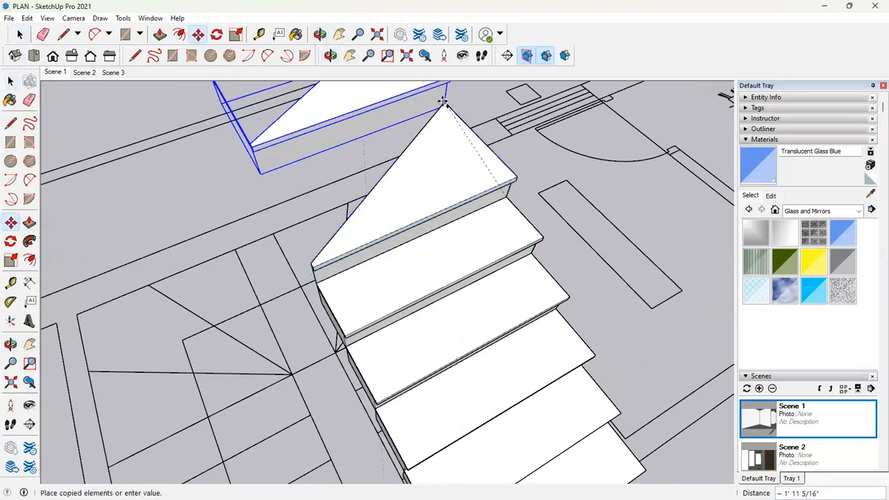
click(443, 102)
scroll(509, 172, up, 8)
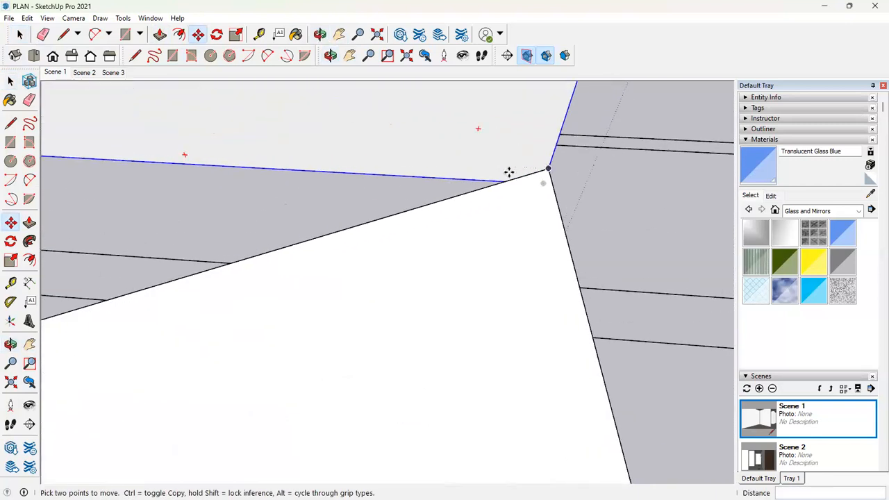
middle_drag(514, 155, 457, 229)
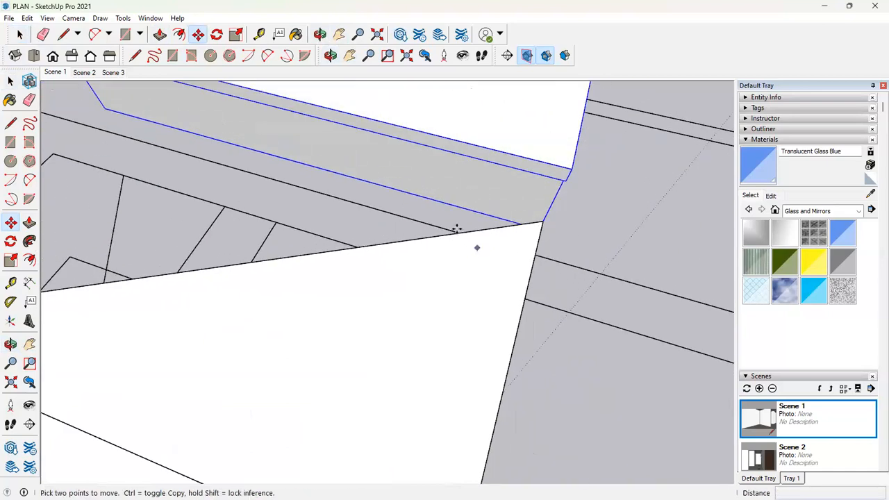
key(q)
middle_drag(471, 188, 366, 214)
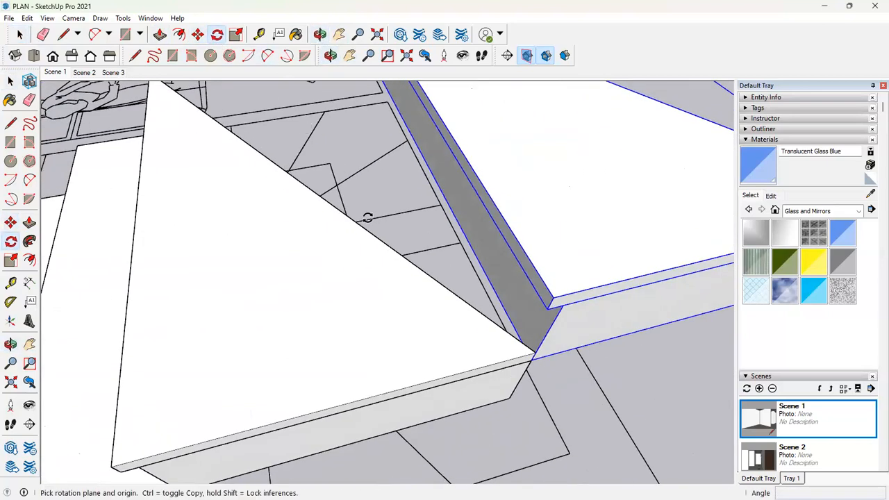
click(532, 360)
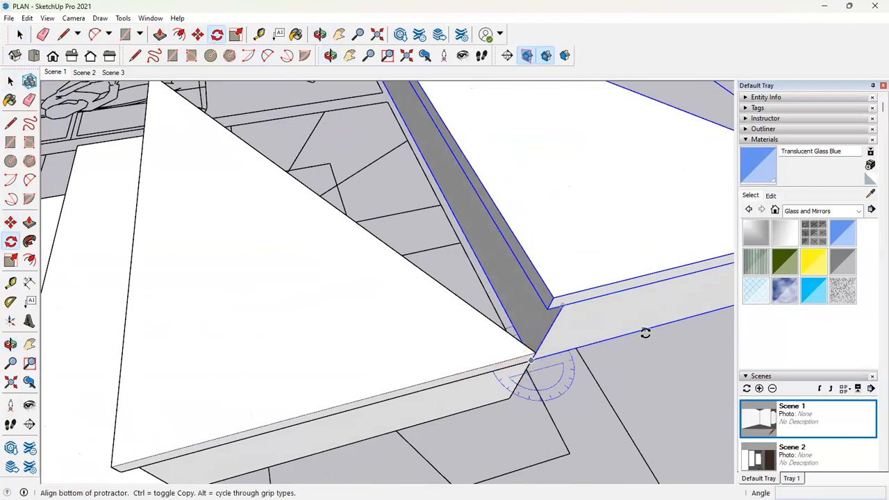
click(646, 335)
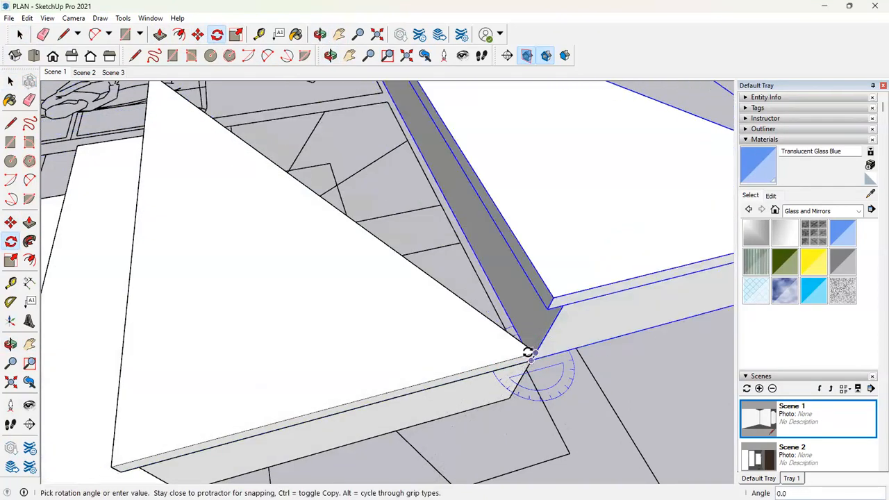
middle_drag(528, 353, 669, 395)
key(Escape)
Step: Rotate the copied winder about its shared corner so its edge follows the long edge of the winder below
middle_drag(458, 284, 685, 332)
middle_drag(439, 200, 406, 157)
click(396, 157)
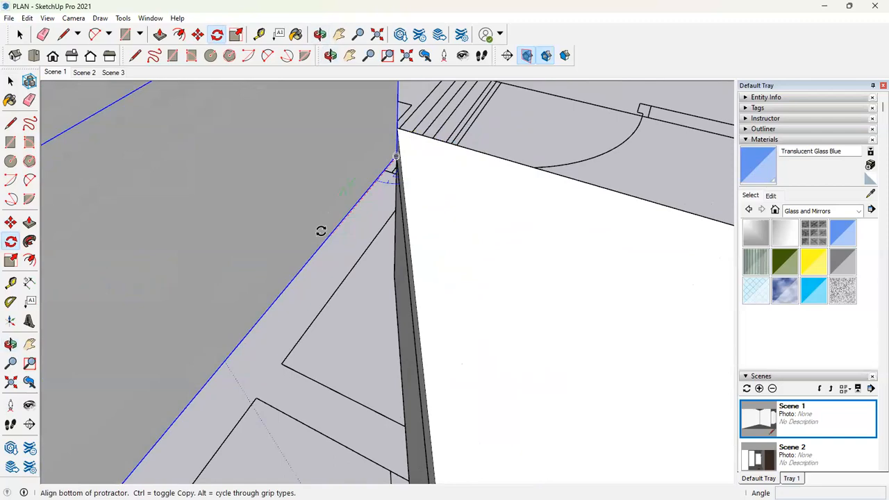
click(323, 231)
click(410, 270)
scroll(234, 220, down, 6)
scroll(316, 218, down, 5)
middle_drag(329, 275, 111, 338)
middle_drag(313, 294, 482, 248)
scroll(257, 261, up, 3)
scroll(482, 249, down, 2)
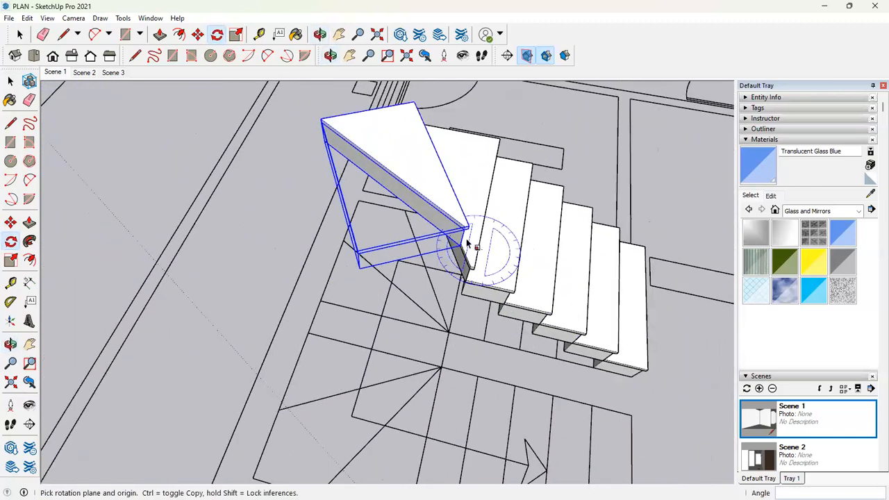
Step: Scale the rotated winder by about 1.15 in red and 1.08 in green so it reaches the lower winder's narrow corner
key(s)
drag(470, 244, 477, 270)
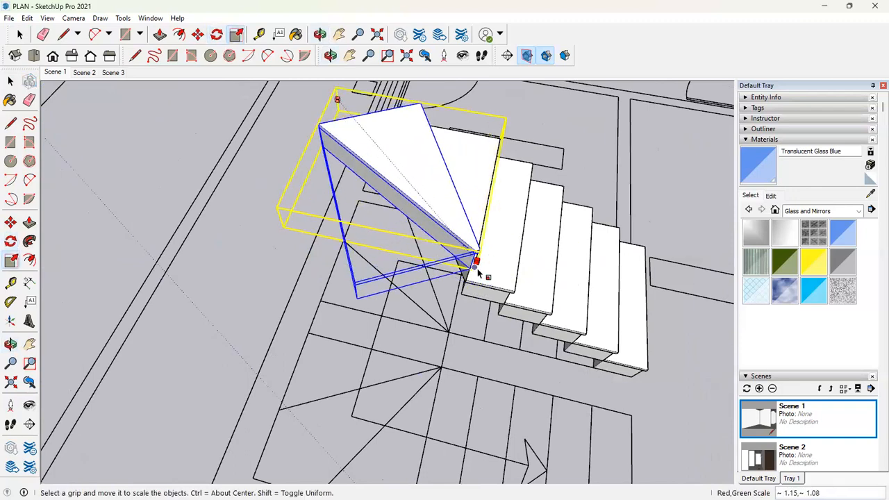
scroll(473, 272, up, 2)
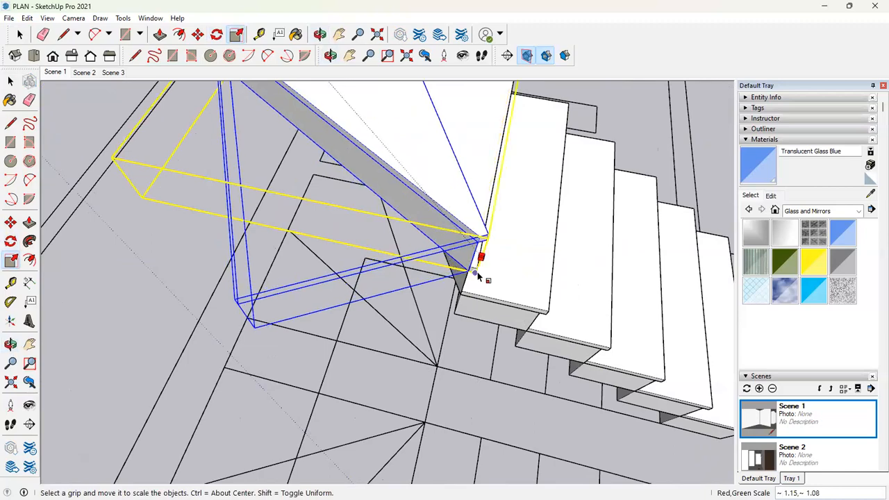
click(477, 272)
scroll(477, 272, down, 5)
middle_drag(478, 273, 268, 299)
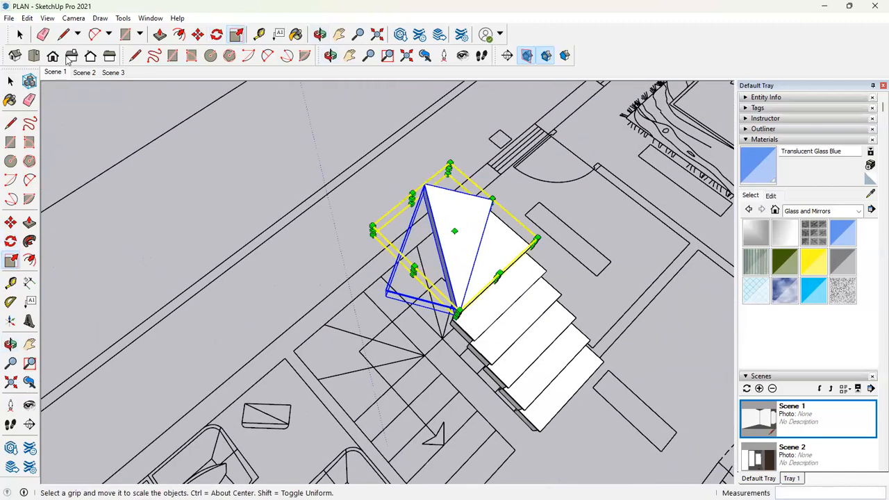
Step: Examine the two stacked winders and the straight flight against the staircase lines of the floor plan
click(20, 34)
middle_drag(257, 254, 132, 292)
middle_drag(459, 332, 512, 397)
click(487, 334)
middle_drag(486, 333, 466, 354)
scroll(399, 337, up, 3)
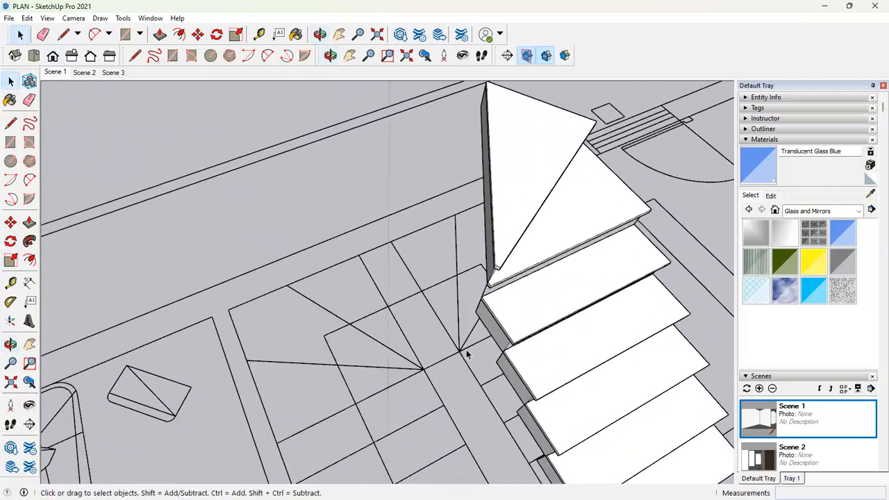
scroll(459, 348, up, 1)
scroll(438, 344, down, 4)
scroll(418, 310, up, 3)
scroll(431, 326, down, 4)
middle_drag(512, 432, 458, 387)
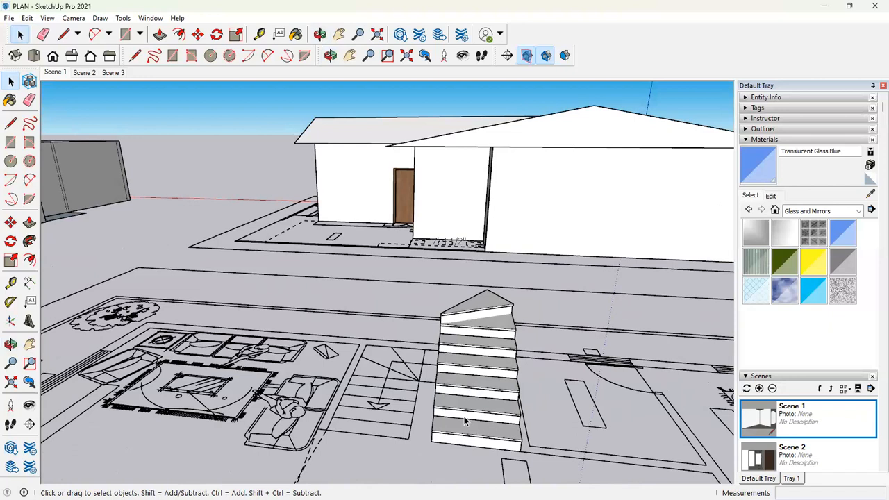
Step: Draw a baseline about 17' long along the red axis on the empty ground beside the floor plan
scroll(459, 279, down, 4)
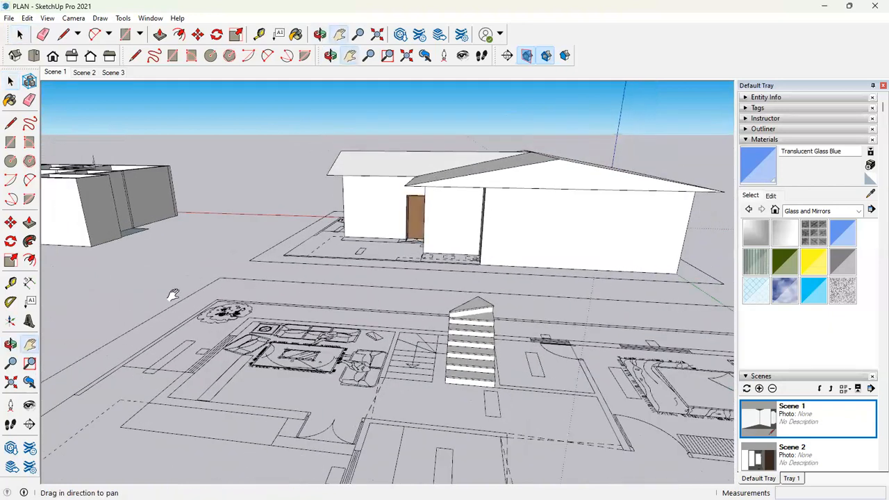
drag(173, 295, 407, 298)
drag(292, 301, 378, 308)
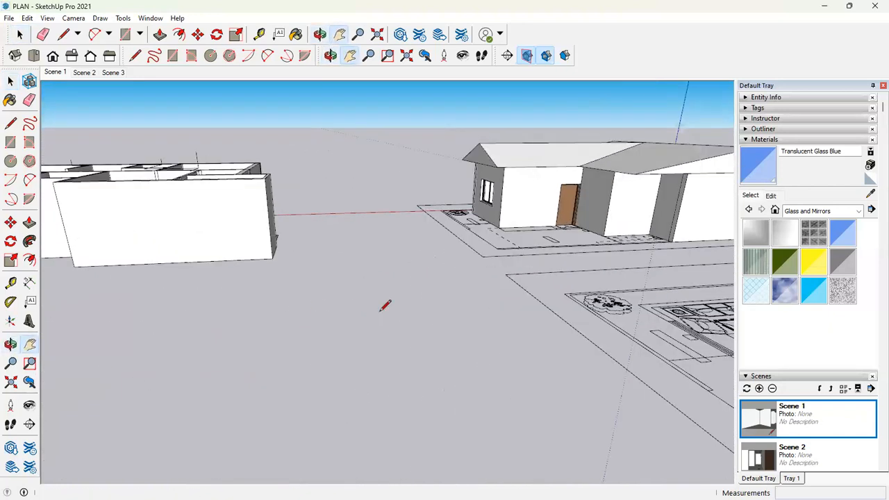
key(l)
click(393, 307)
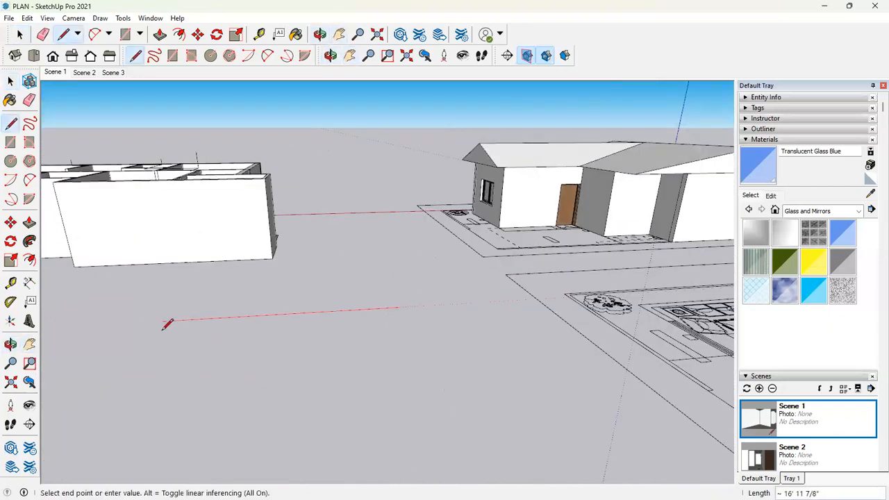
click(167, 324)
Step: Draw a vertical riser line from the near end of the baseline and a 300 mm tread line along the red axis
scroll(170, 301, up, 1)
scroll(158, 306, up, 2)
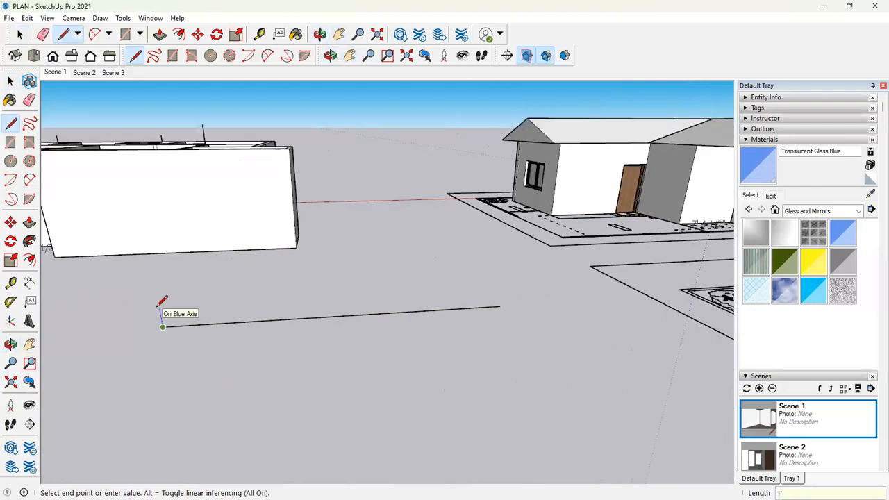
key(Return)
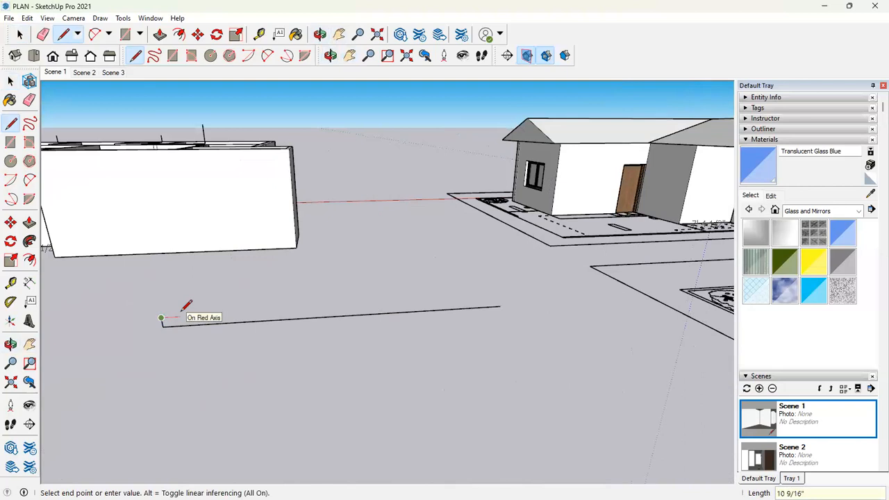
text(300MM)
key(Return)
scroll(184, 314, up, 2)
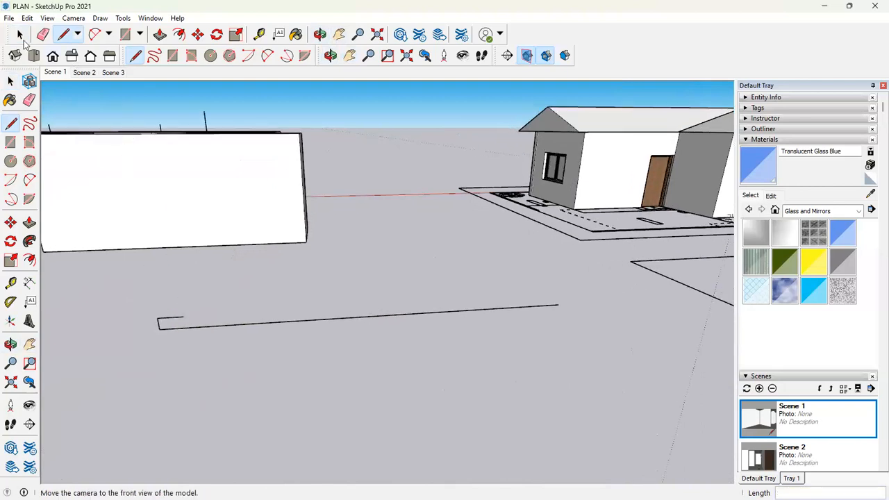
Step: Copy the riser and tread lines onto the end of the first tread and repeat the copy nine times as an array
key(space)
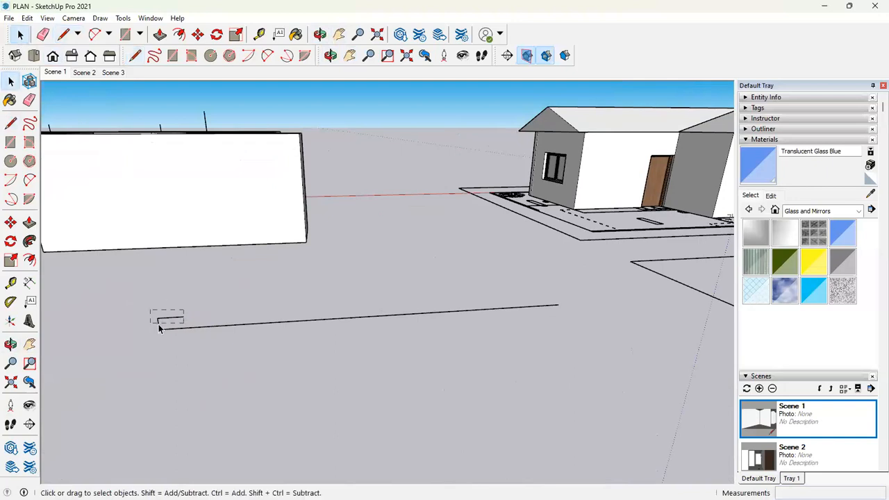
key(m)
click(161, 329)
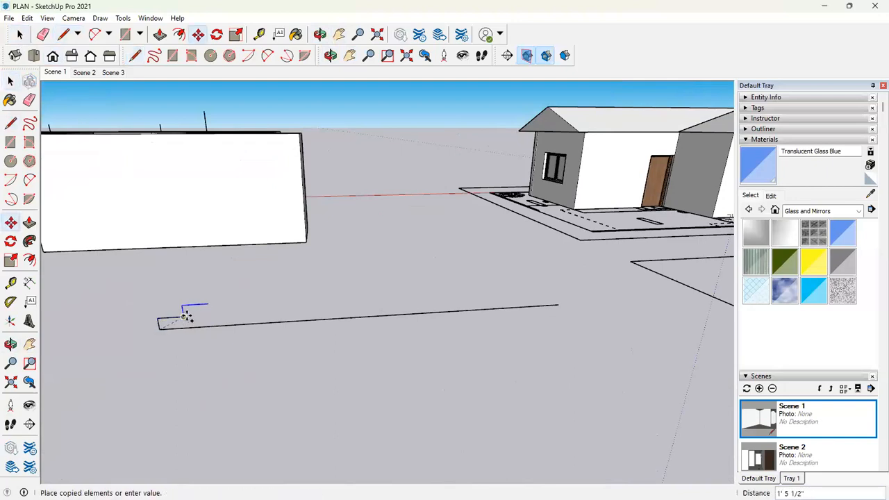
click(185, 316)
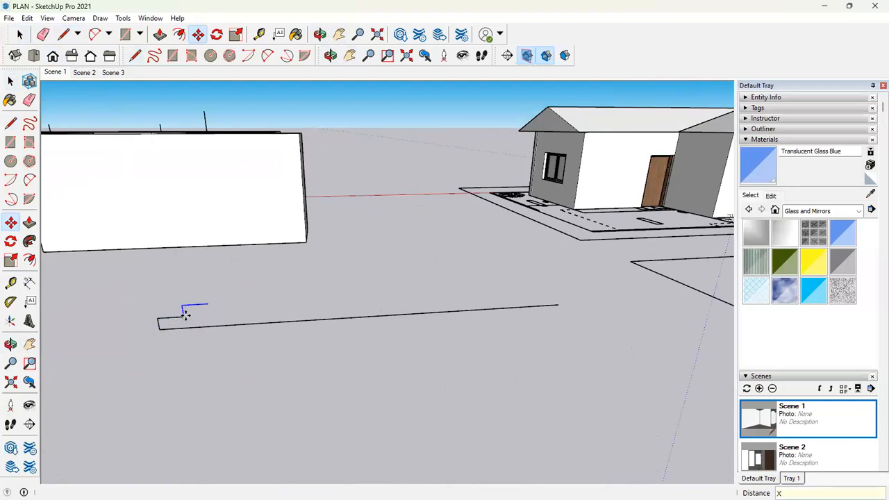
key(Return)
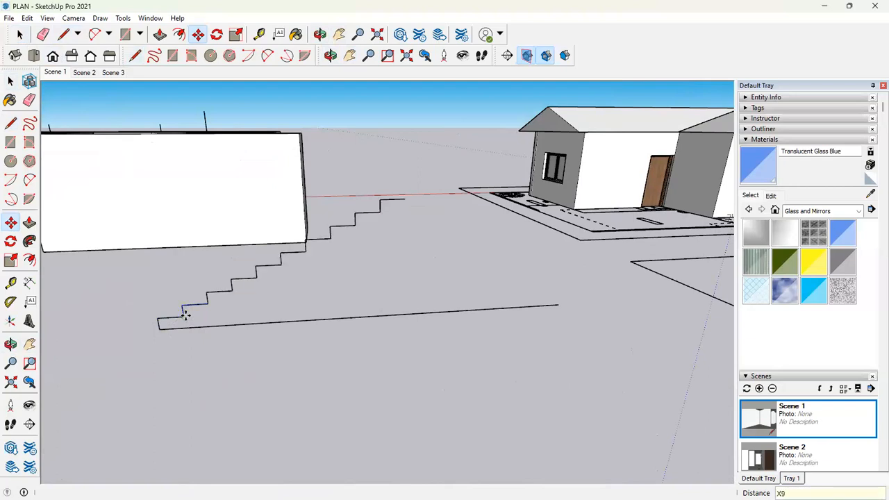
Step: Close the stair profile with a vertical line from the last tread down to the baseline and erase the surplus baseline
key(l)
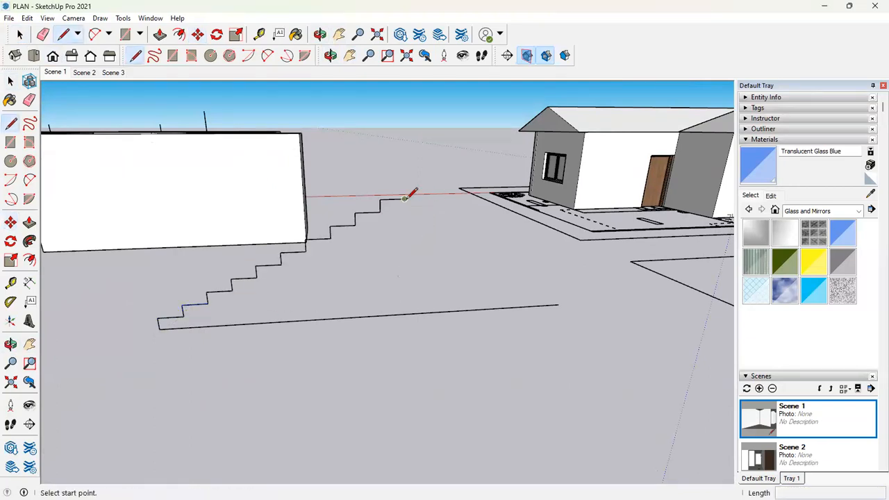
click(405, 199)
click(405, 315)
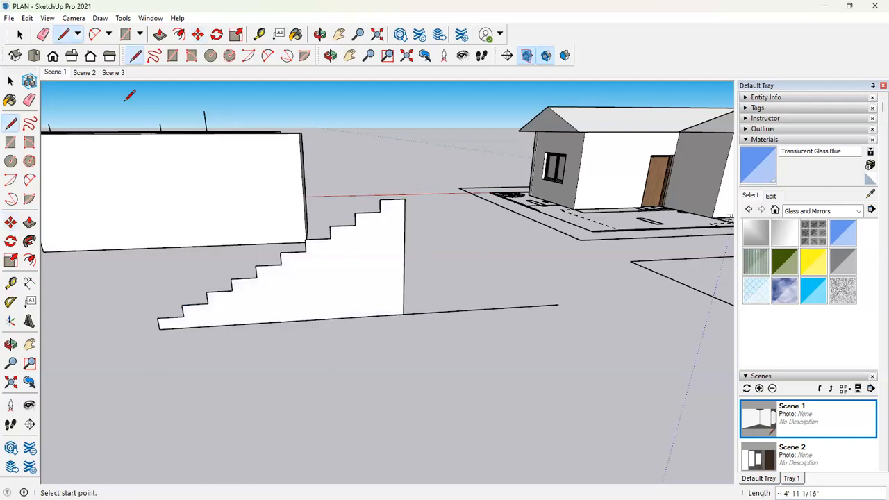
click(19, 36)
scroll(411, 372, down, 2)
key(e)
click(444, 320)
mouse_move(469, 332)
middle_down()
mouse_move(477, 338)
mouse_move(388, 263)
middle_up()
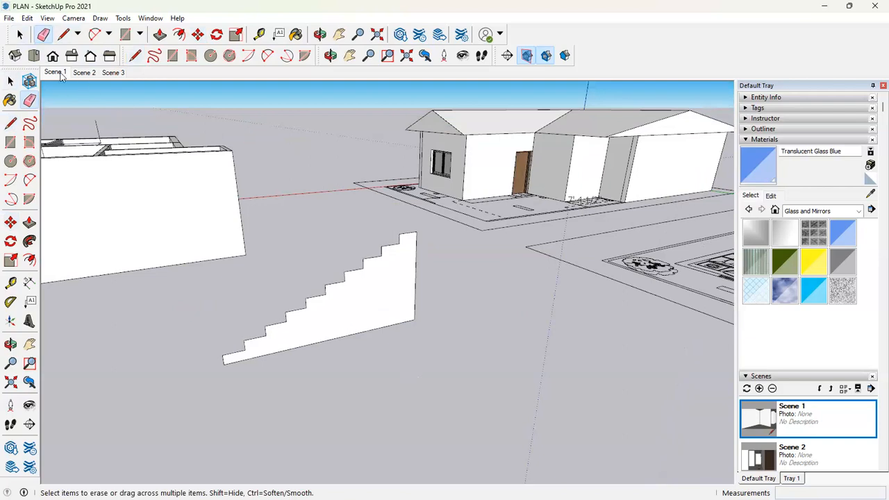
Step: Retrace the profile's vertical back edge and its topmost riser with lines
click(20, 35)
click(376, 291)
scroll(417, 253, up, 2)
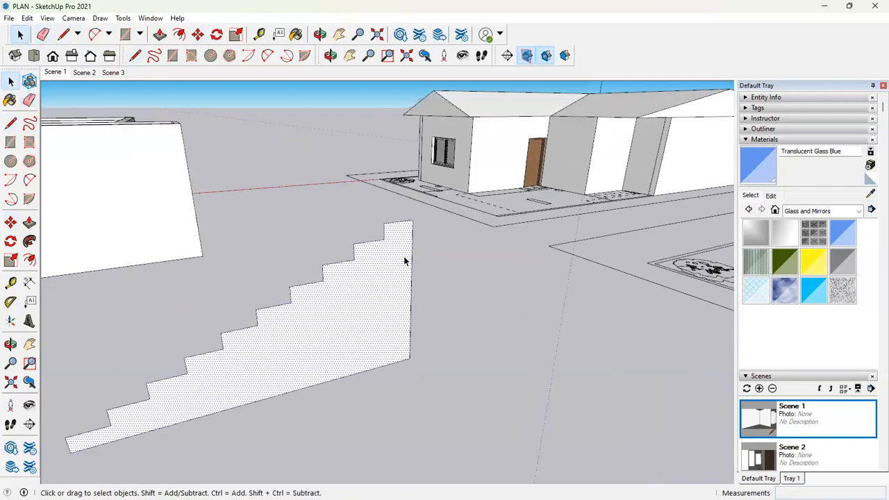
key(l)
click(410, 359)
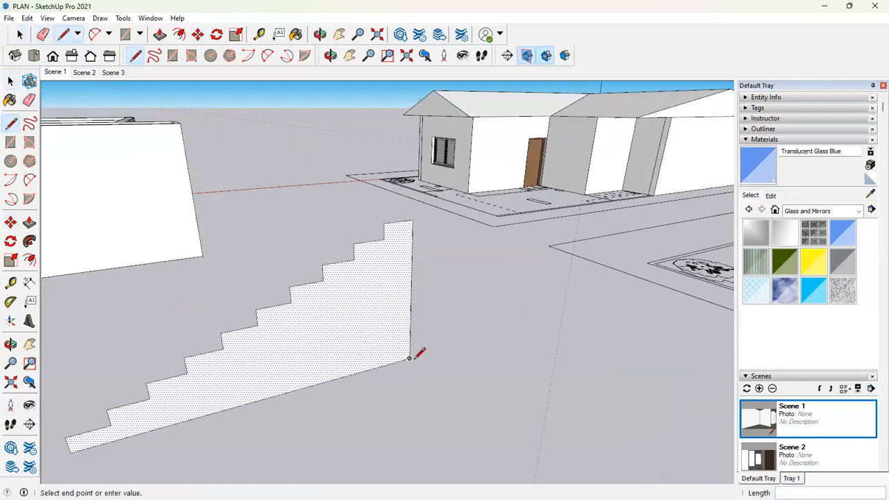
click(413, 219)
click(385, 224)
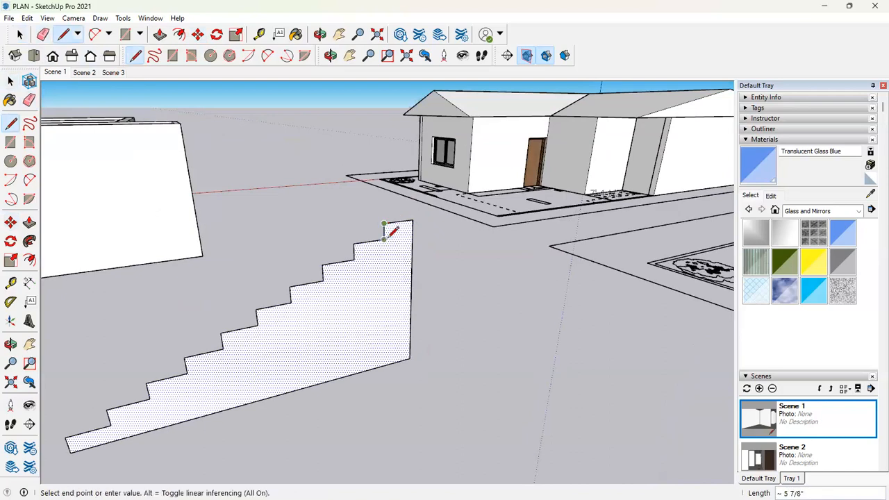
click(385, 239)
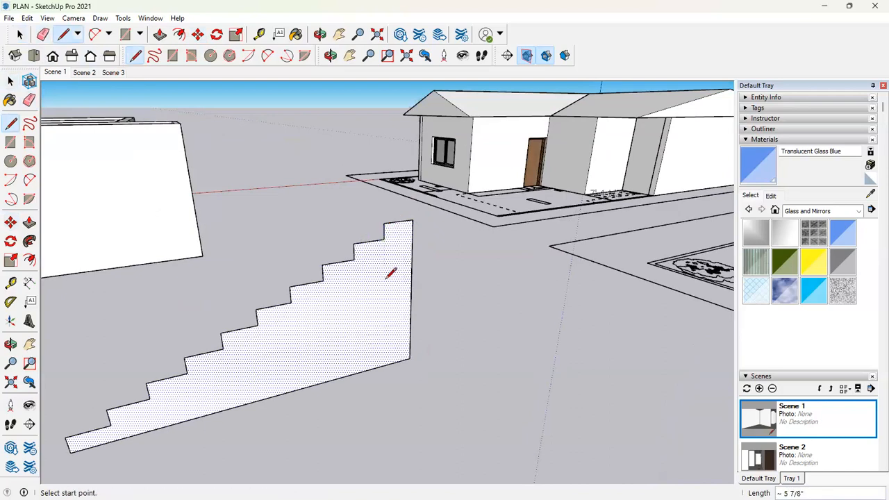
Step: Extrude the stair profile 3' with Push/Pull to form the stair's width
click(160, 34)
click(367, 301)
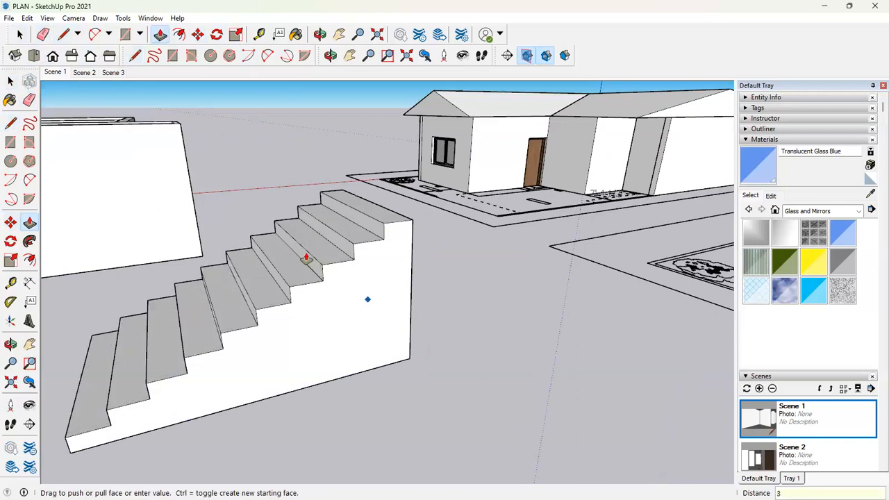
click(368, 300)
key(space)
Step: Draw a 300 mm line down the stair's vertical back edge from its top corner
middle_drag(367, 300, 427, 270)
scroll(437, 244, up, 4)
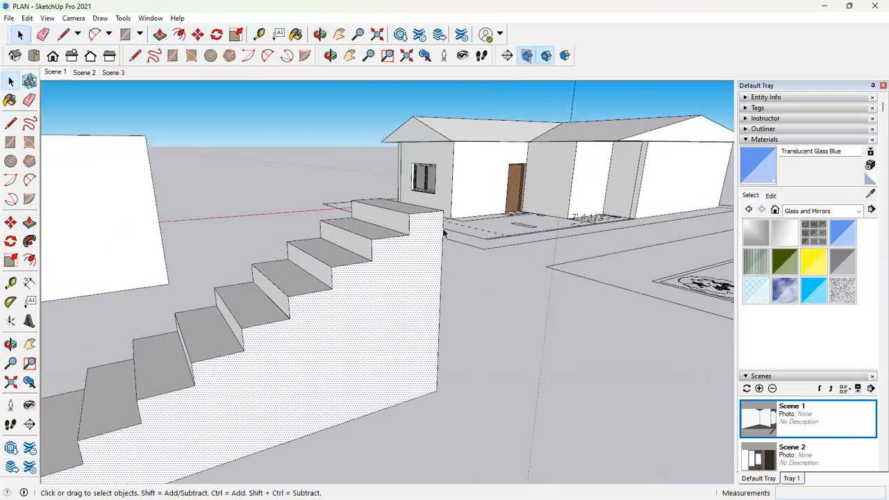
key(l)
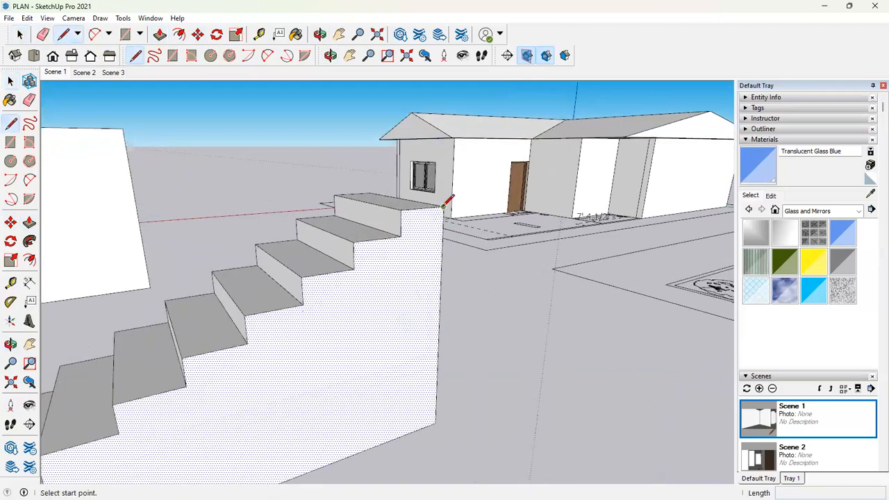
click(443, 207)
scroll(434, 230, up, 1)
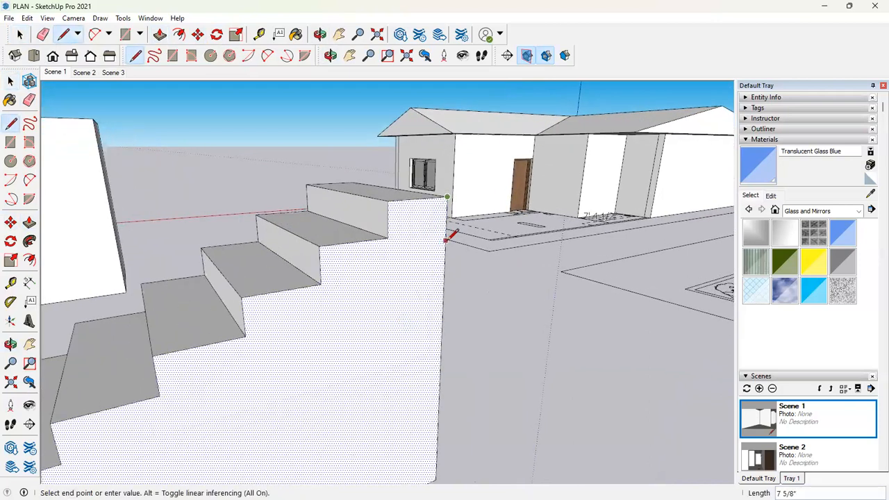
text(300)
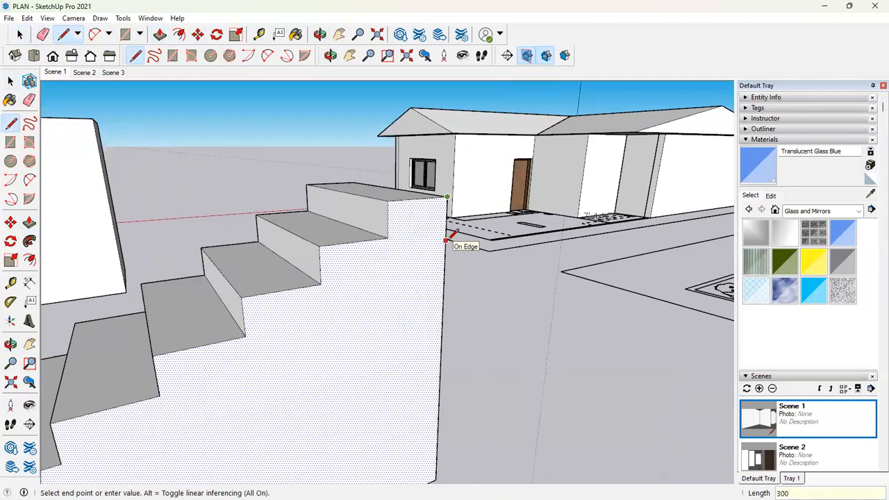
text(MM)
key(Return)
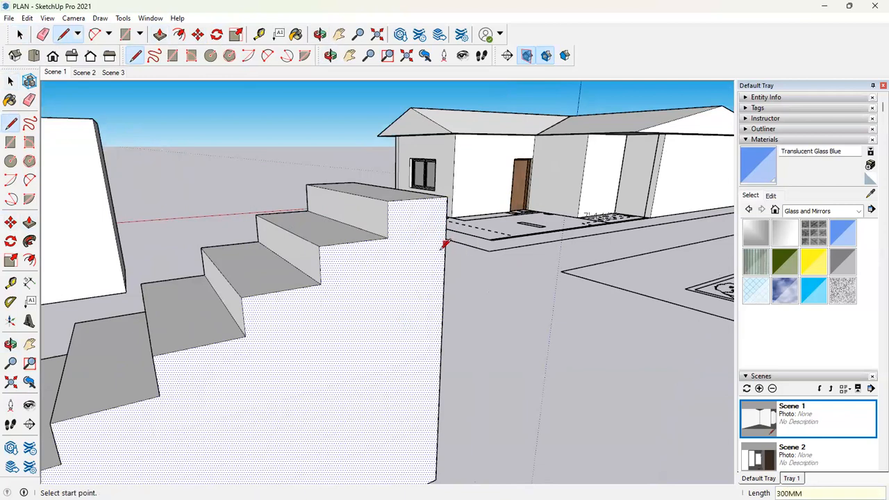
Step: Draw a diagonal line from the midpoint of the 300 mm line to the side's bottom edge just behind the first step
click(446, 232)
scroll(442, 234, down, 4)
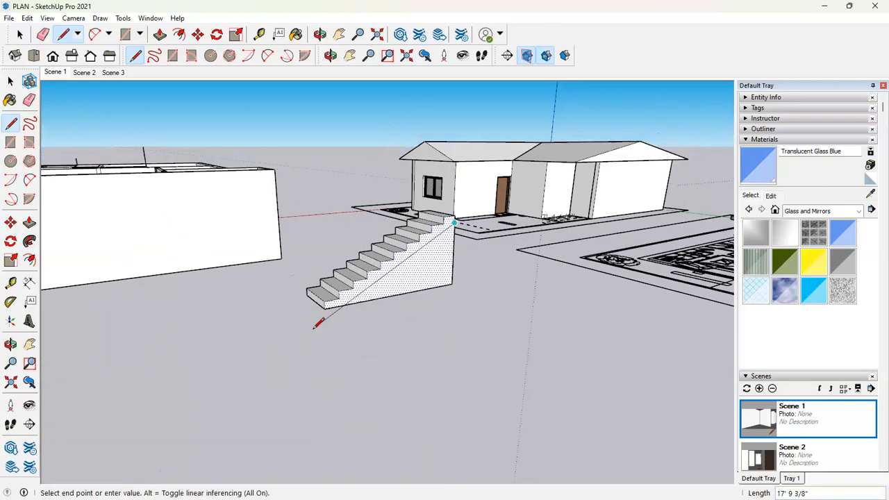
scroll(340, 299, up, 4)
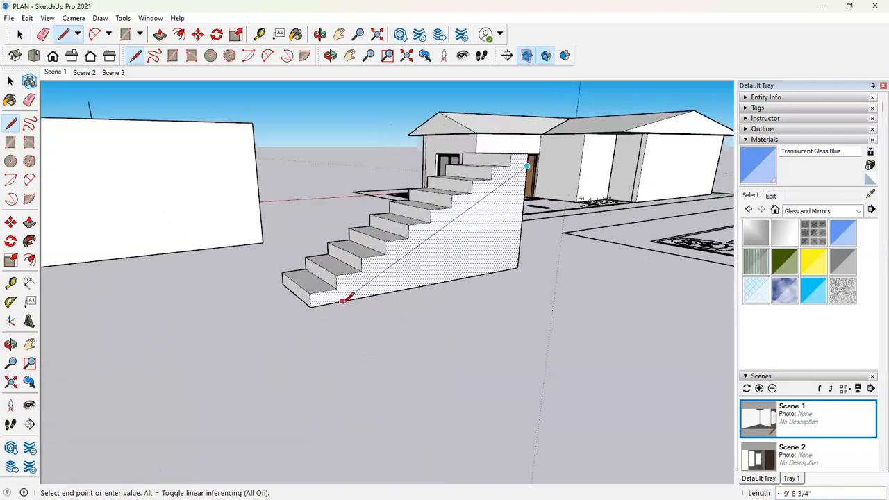
scroll(342, 299, up, 2)
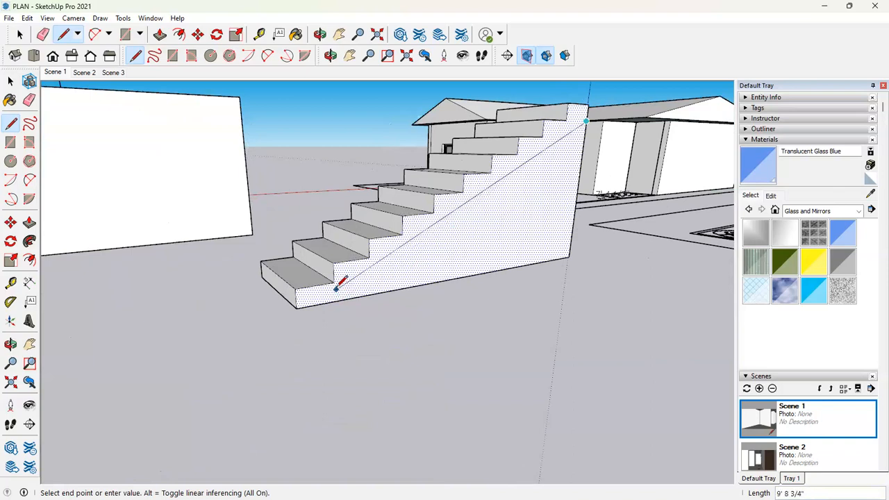
click(368, 292)
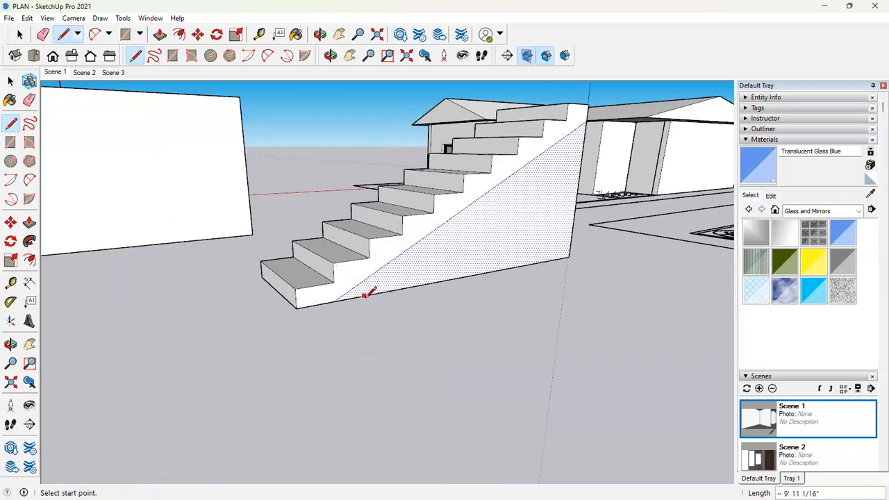
Step: Erase the edges below the diagonal to remove the solid mass beneath the flight
key(e)
click(577, 217)
drag(577, 218, 530, 231)
key(o)
mouse_move(421, 258)
mouse_down()
mouse_move(487, 250)
mouse_move(476, 236)
mouse_move(515, 218)
mouse_move(431, 248)
mouse_move(605, 234)
mouse_move(513, 248)
mouse_up()
key(space)
Step: Examine the new sloped flight and compare it with the winder staircase on the floor plan
scroll(375, 281, down, 5)
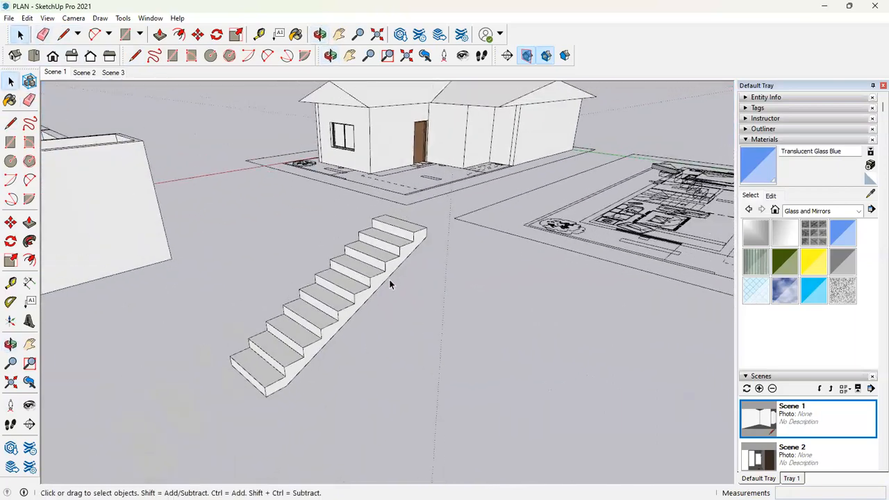
scroll(363, 304, up, 4)
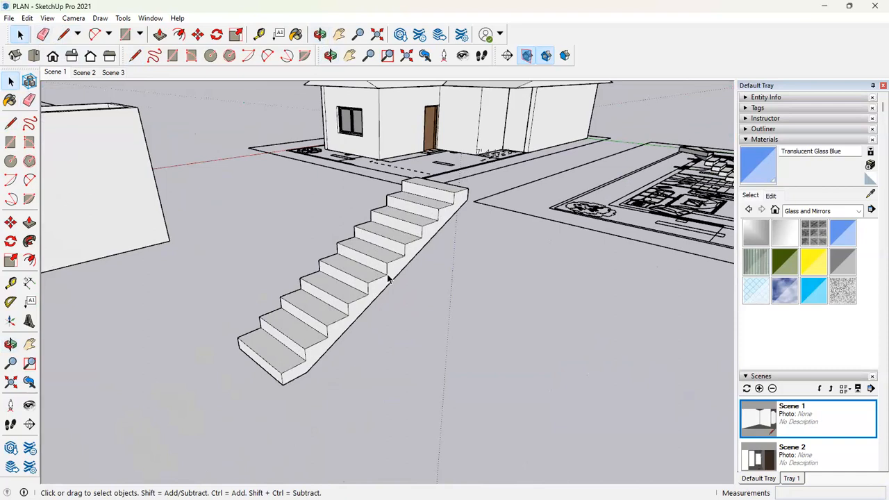
scroll(377, 281, down, 2)
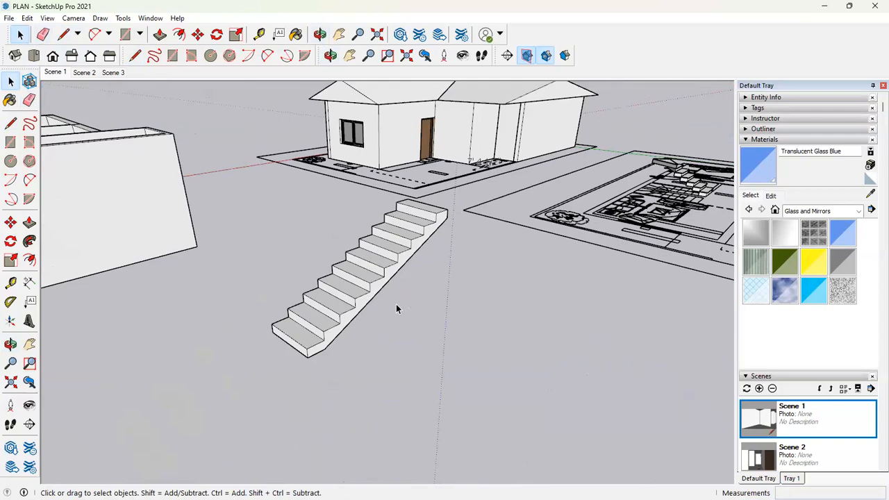
middle_drag(388, 305, 383, 303)
scroll(387, 308, down, 1)
shift+middle_drag(561, 272, 281, 275)
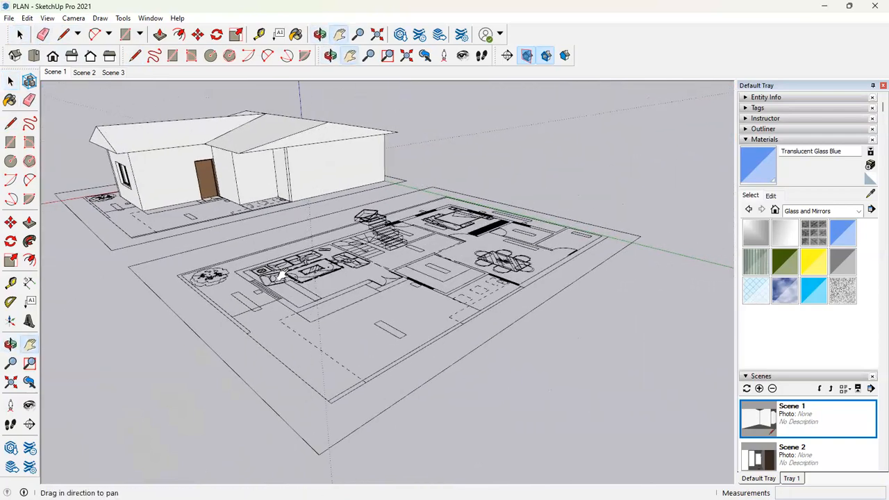
scroll(378, 233, up, 5)
middle_drag(449, 257, 339, 368)
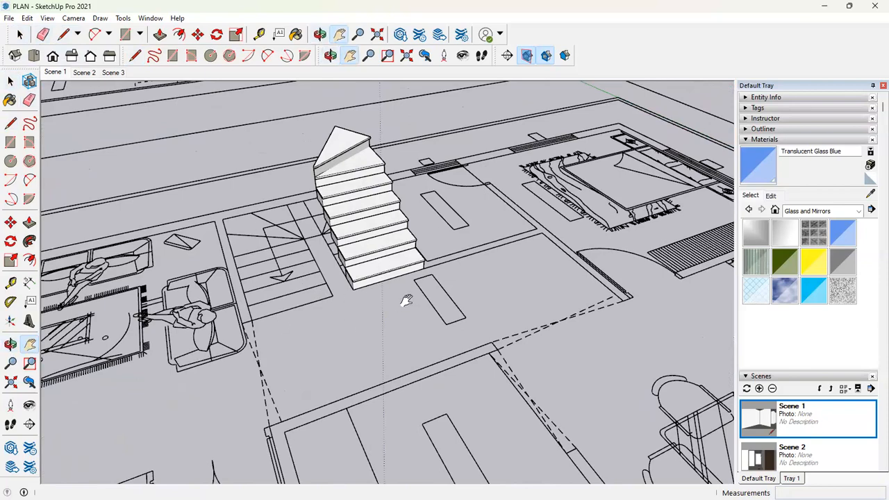
middle_drag(201, 201, 340, 207)
scroll(432, 224, up, 3)
middle_drag(432, 225, 486, 190)
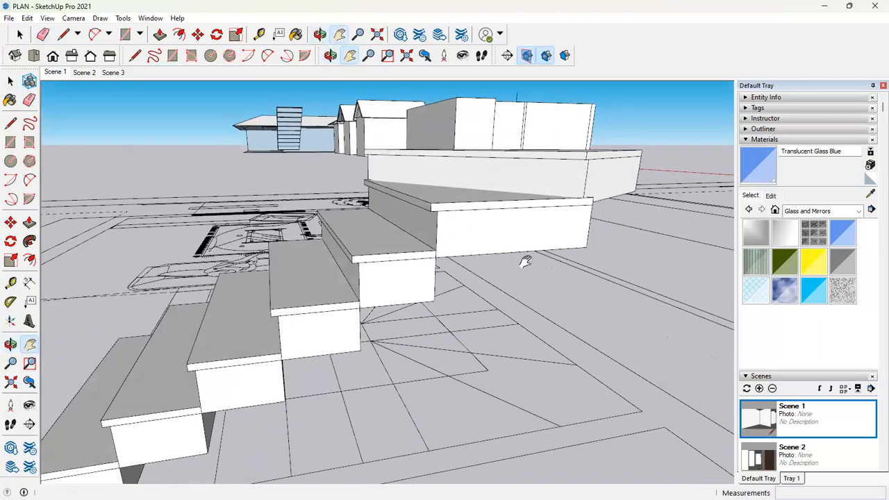
middle_drag(526, 262, 360, 263)
middle_drag(321, 231, 304, 280)
scroll(409, 238, down, 1)
middle_drag(176, 228, 523, 292)
scroll(522, 291, down, 2)
Step: Copy the stepped side face 3' across the stair's width to close its opposite side
drag(327, 287, 359, 288)
scroll(327, 280, up, 5)
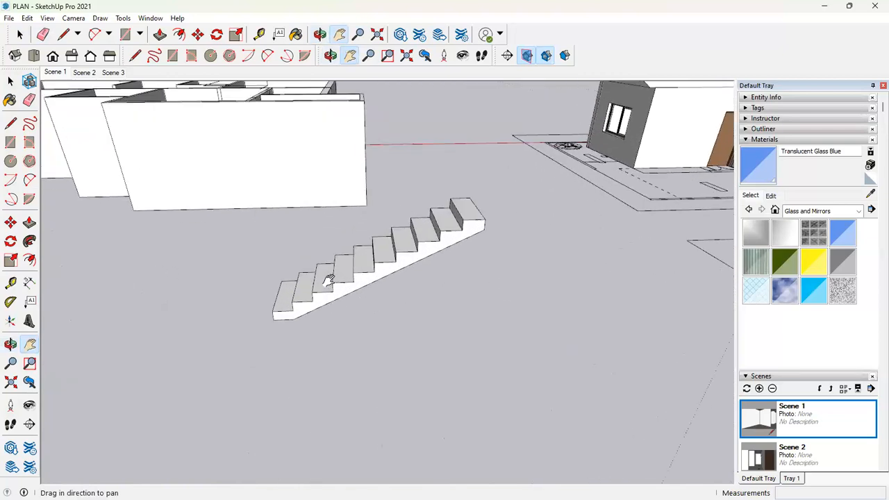
middle_drag(326, 280, 317, 256)
drag(318, 256, 371, 238)
middle_drag(372, 238, 424, 241)
scroll(419, 234, down, 2)
click(19, 34)
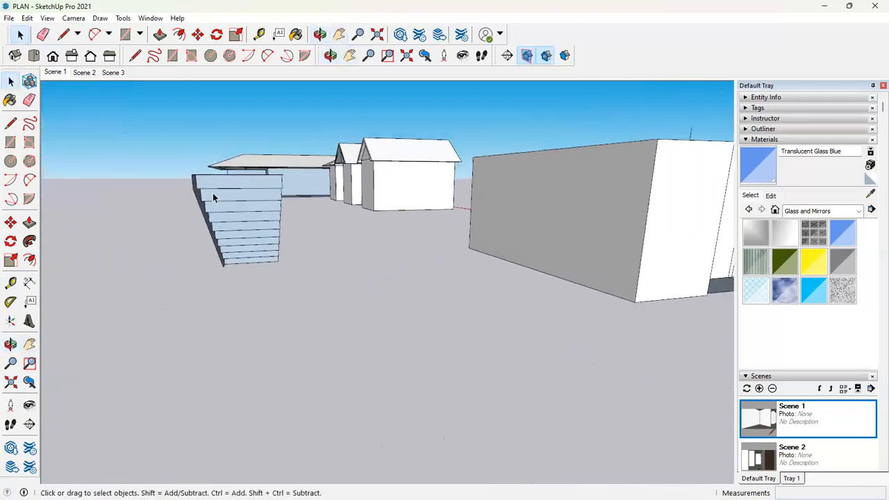
scroll(194, 196, up, 3)
click(194, 196)
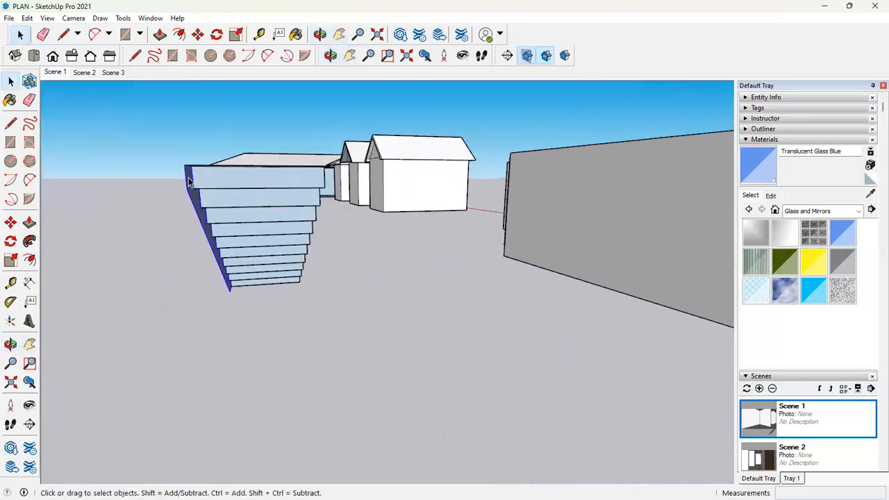
scroll(189, 181, up, 1)
key(m)
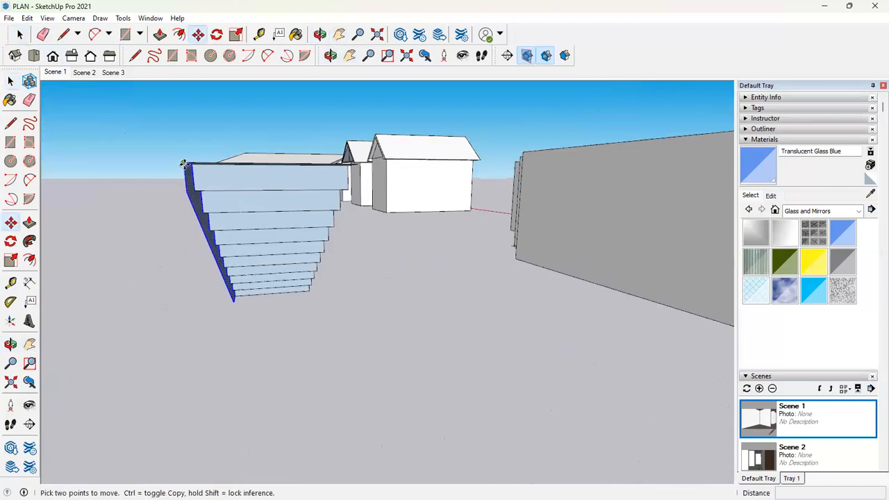
key(ctrl)
click(184, 165)
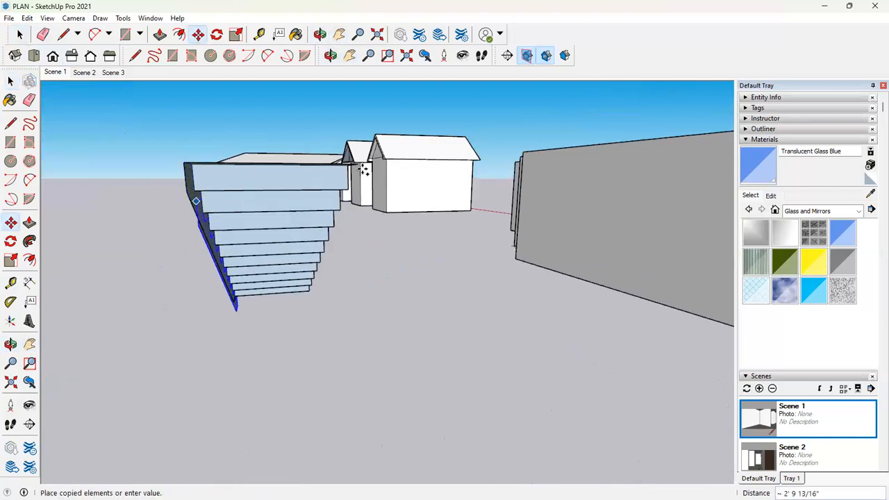
click(360, 167)
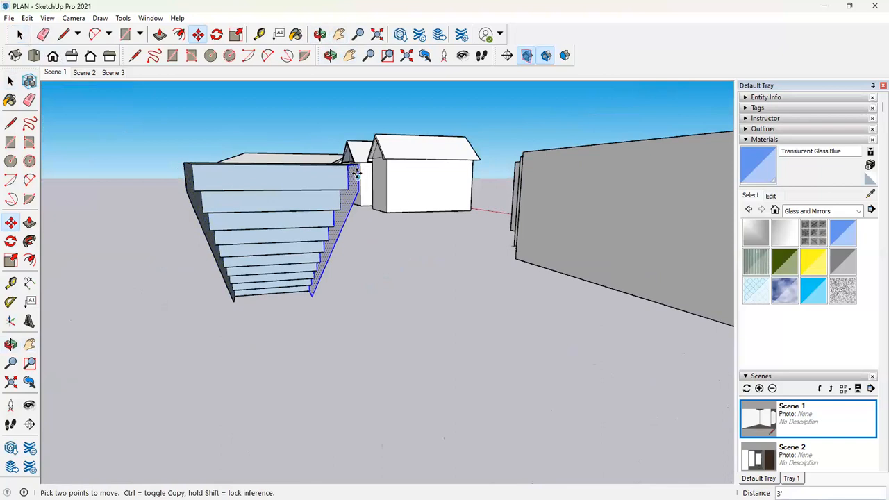
Step: Draw a 3' line between the lower back corners of the two side faces to close the stair's upper end
key(l)
click(357, 190)
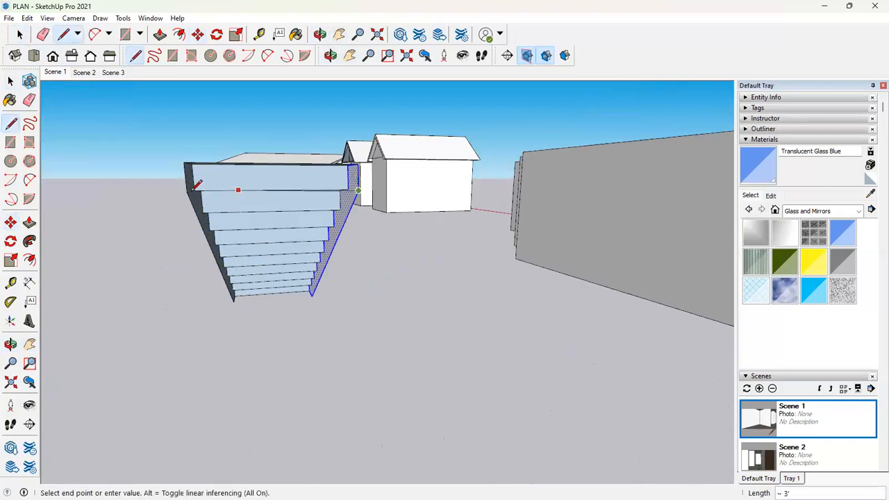
click(187, 191)
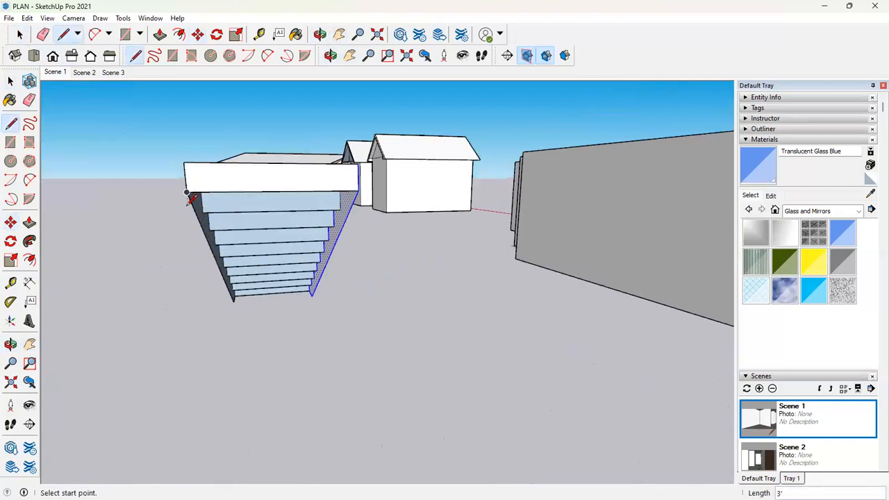
Step: Draw a line between the lower front corners of the two side faces to close the stair's bottom end
click(234, 299)
click(312, 296)
mouse_move(307, 287)
middle_down()
mouse_move(444, 294)
mouse_move(641, 257)
mouse_move(602, 131)
mouse_move(596, 324)
mouse_move(622, 334)
middle_up()
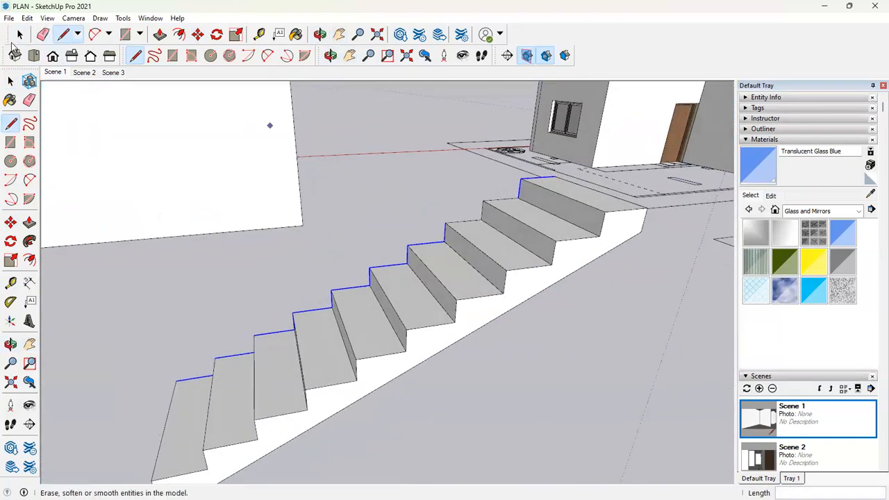
Step: Select all connected geometry of the stair and make it a group
scroll(484, 275, down, 2)
triple_click(484, 277)
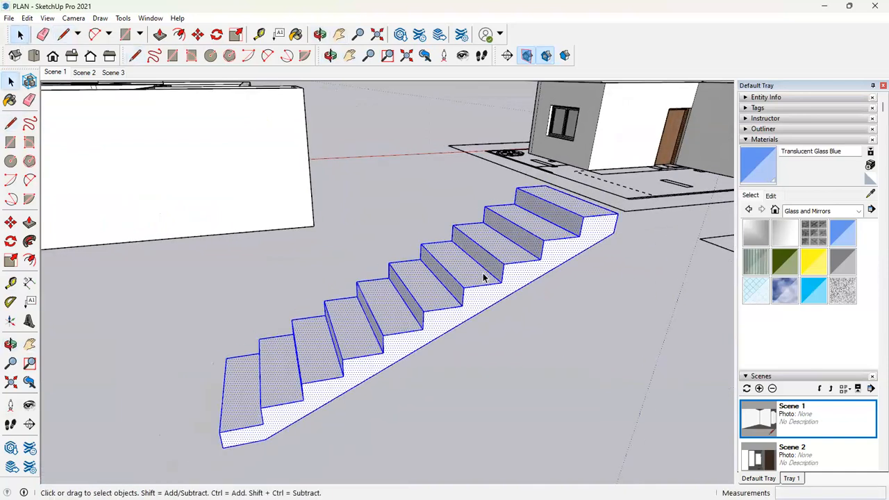
right_click(484, 277)
click(492, 349)
click(540, 409)
Step: Draw a 3" line inward from the midpoint of the bottom tread's side edge and a 3' vertical line up from its end
middle_drag(541, 410, 371, 381)
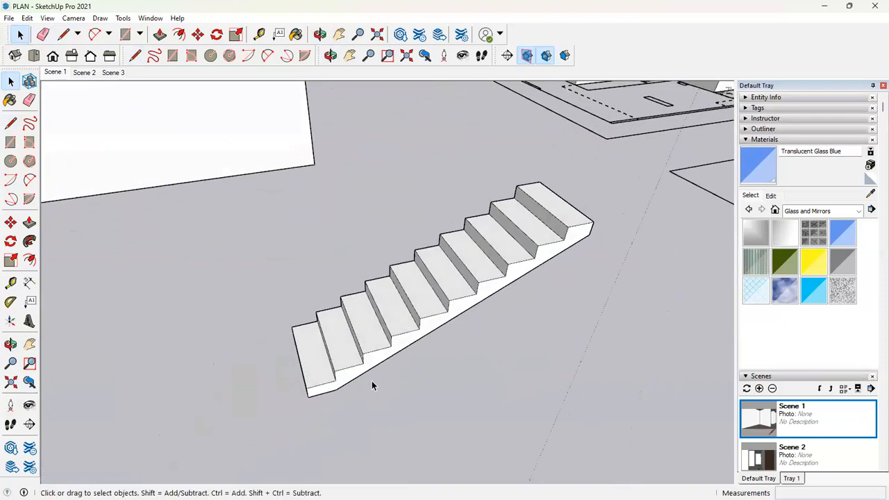
scroll(320, 379, up, 3)
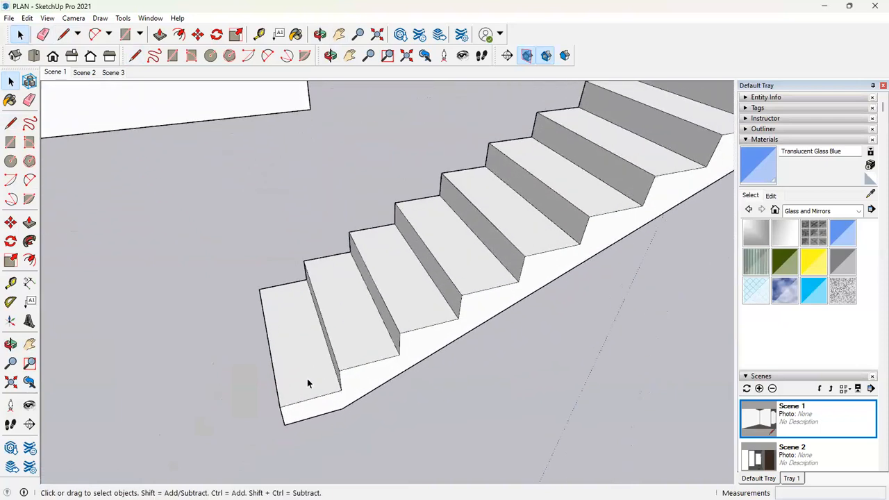
scroll(310, 396, up, 1)
key(l)
click(311, 399)
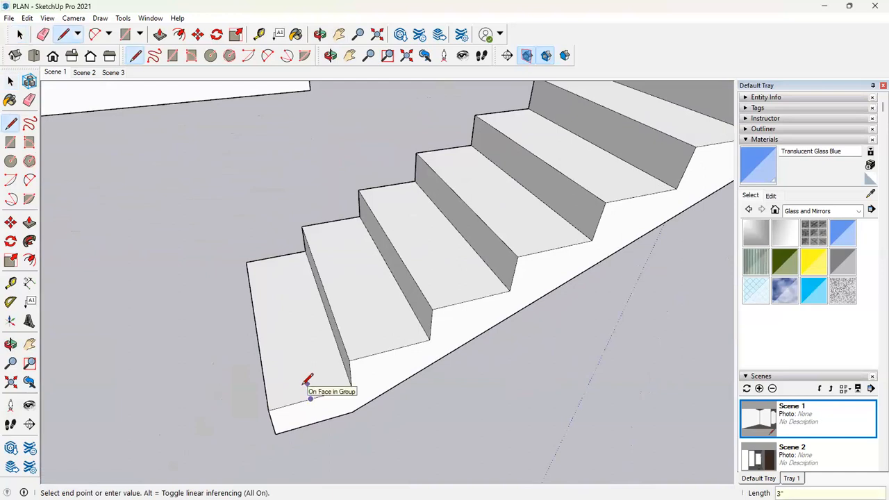
click(306, 383)
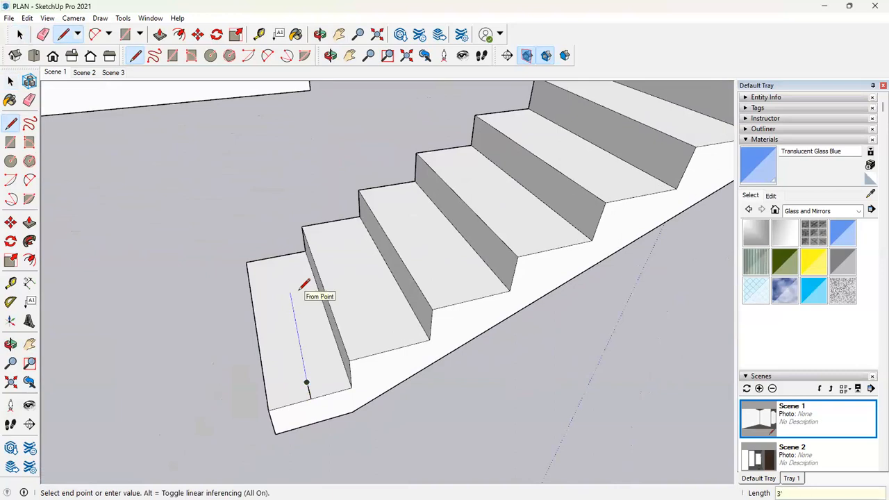
scroll(304, 288, down, 3)
scroll(298, 341, up, 4)
key(Escape)
click(21, 36)
scroll(300, 345, up, 2)
Step: Erase the short 3" helper line on the bottom tread
key(e)
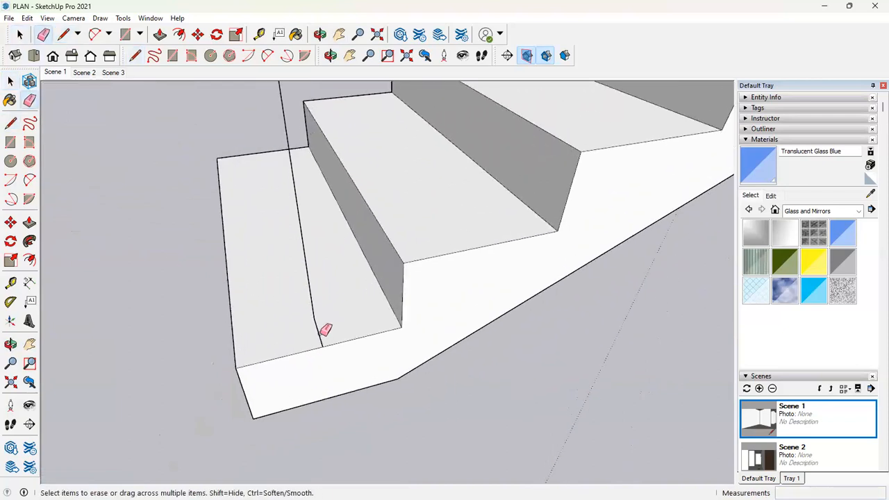
click(318, 338)
click(20, 36)
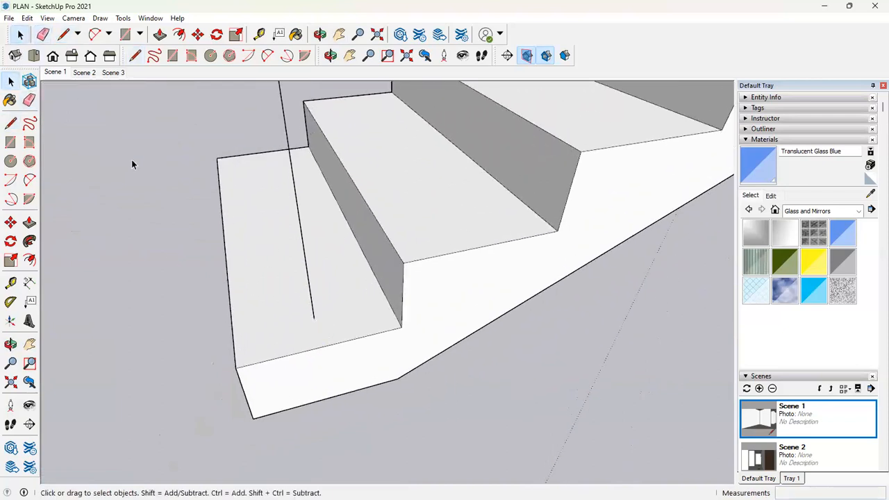
scroll(239, 250, down, 4)
scroll(300, 316, down, 3)
scroll(279, 295, up, 3)
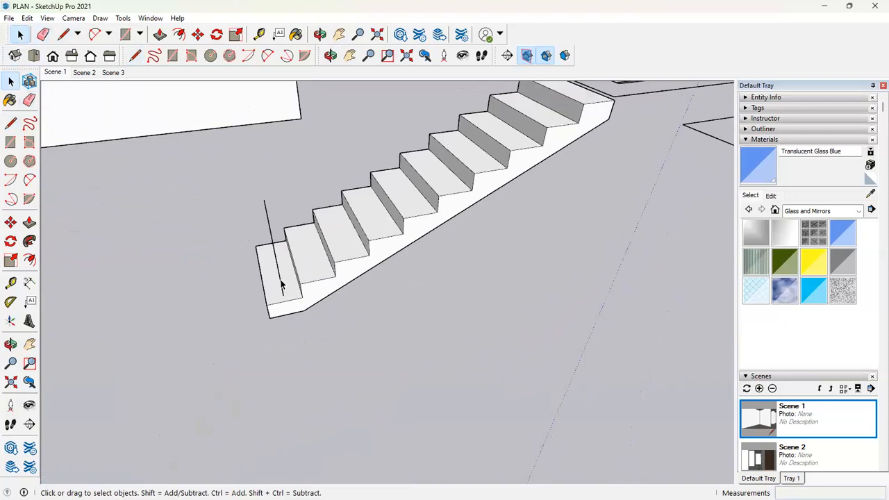
click(282, 285)
scroll(284, 292, up, 3)
key(c)
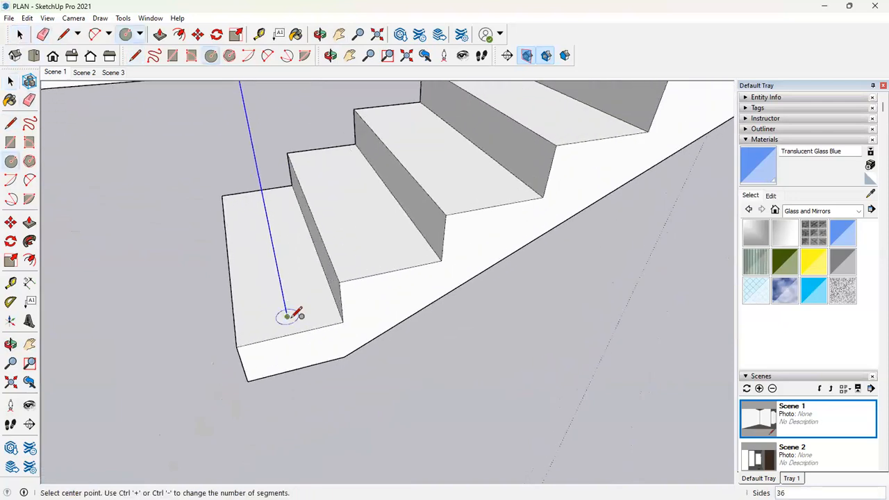
scroll(288, 316, down, 3)
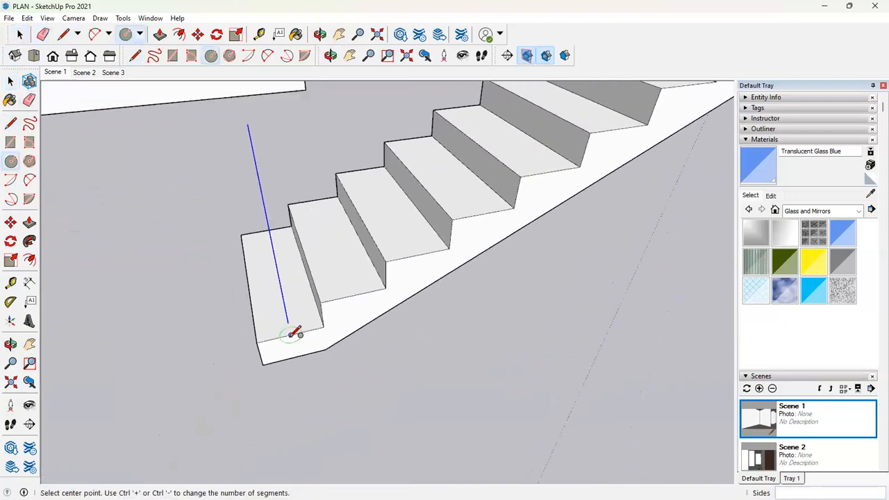
key(space)
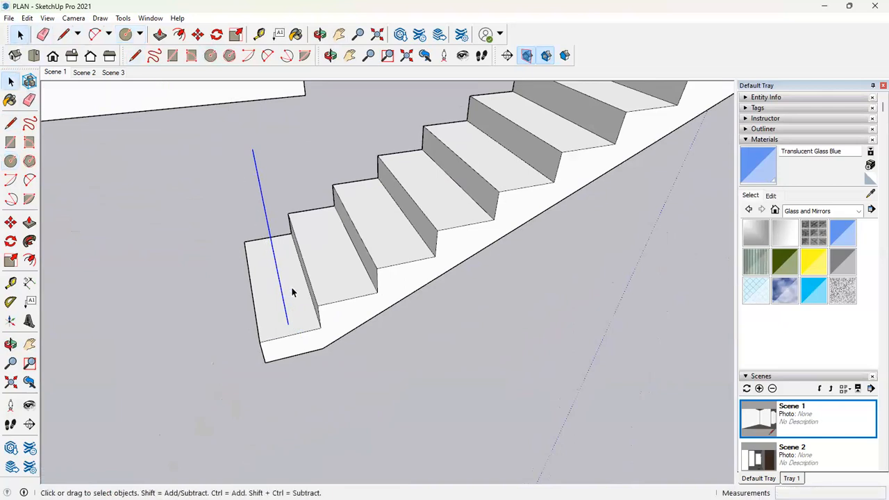
key(m)
click(286, 325)
key(ctrl)
scroll(264, 328, down, 4)
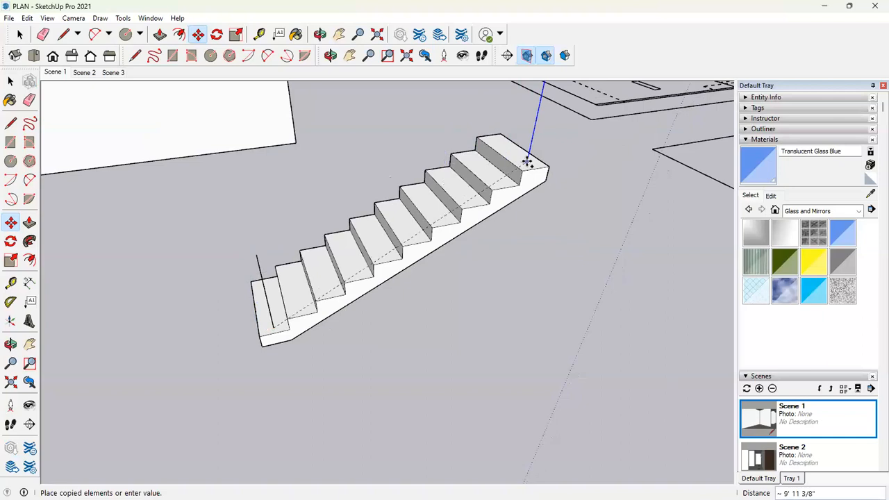
scroll(532, 163, up, 5)
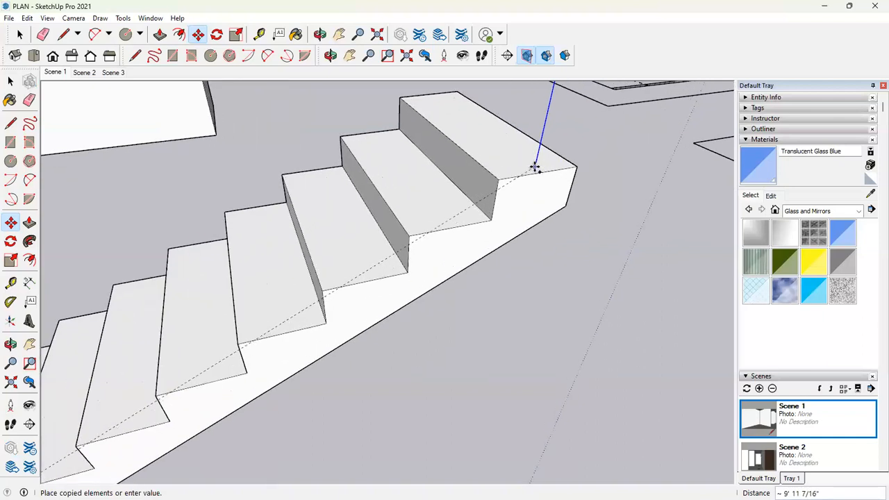
Step: Draw a short line inward from the midpoint of the top tread's side edge and a 3' vertical line up from its end
key(l)
click(526, 160)
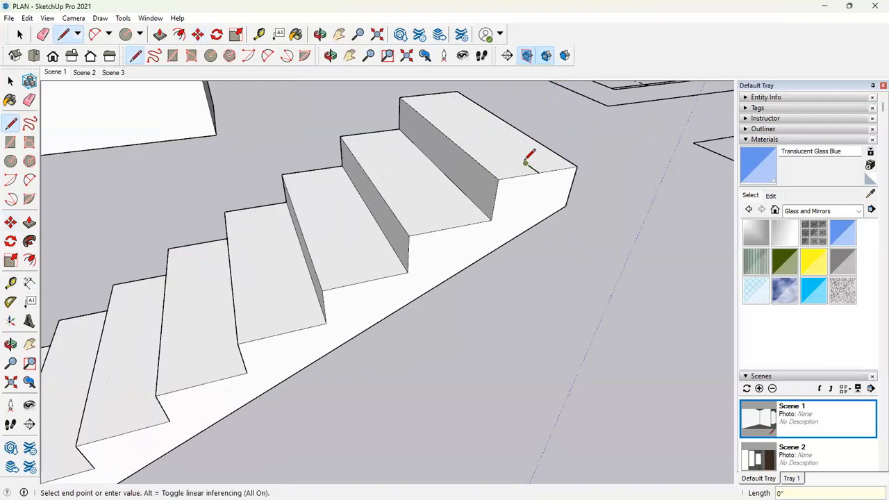
scroll(527, 161, down, 2)
scroll(531, 122, down, 1)
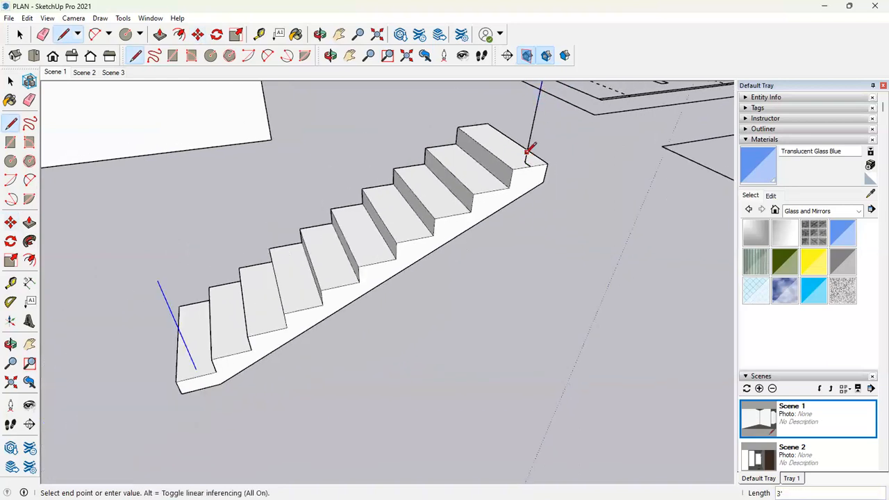
Step: Join the upper ends of the two vertical lines with a sloped handrail line
scroll(530, 148, down, 4)
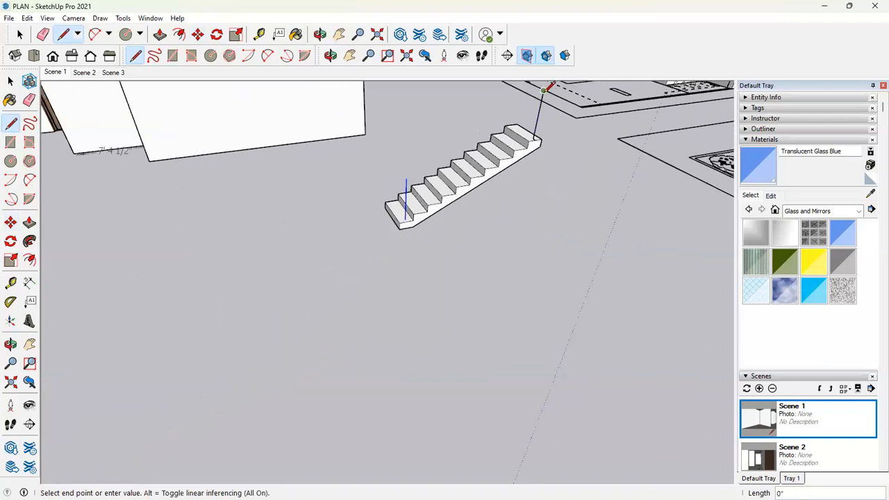
click(407, 179)
scroll(410, 209, up, 4)
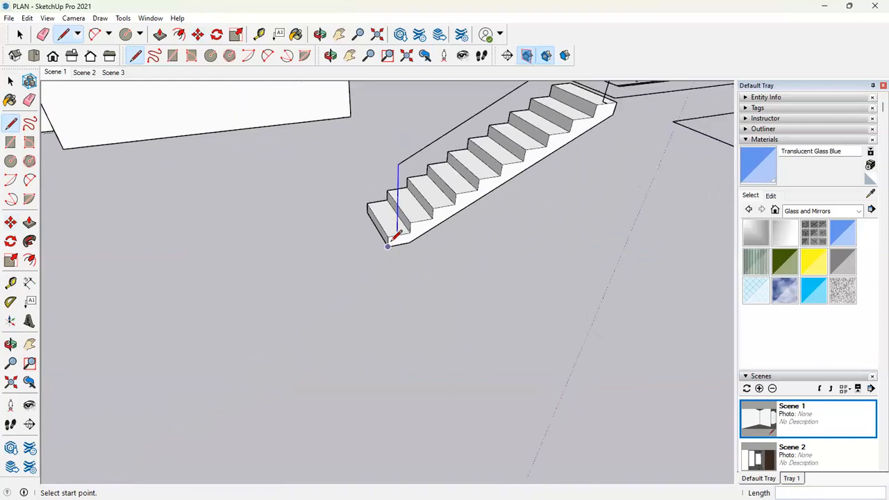
Step: Erase the short helper line on the top tread so only the railing path remains
key(h)
drag(542, 170, 431, 259)
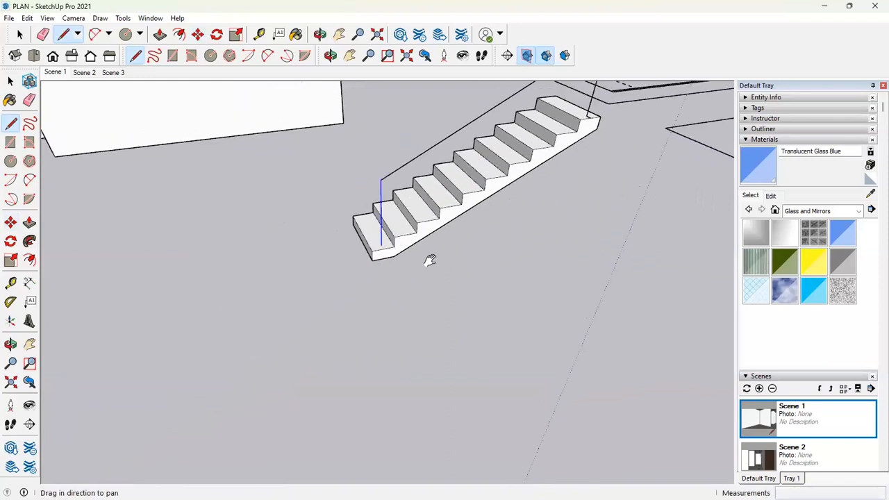
scroll(485, 219, up, 6)
scroll(471, 216, down, 1)
key(e)
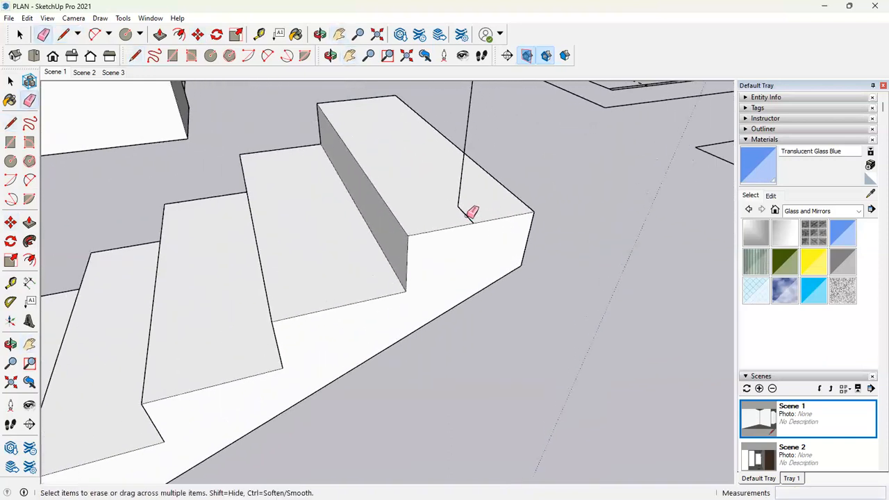
scroll(619, 208, down, 4)
scroll(288, 387, up, 2)
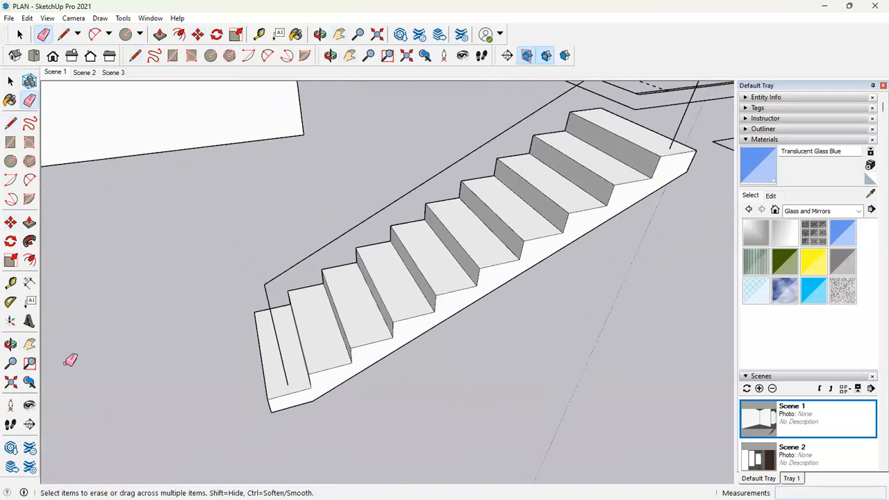
Step: Draw a circle with a radius of about 1 1/8" on the bottom tread, centred on the base of the vertical line
key(c)
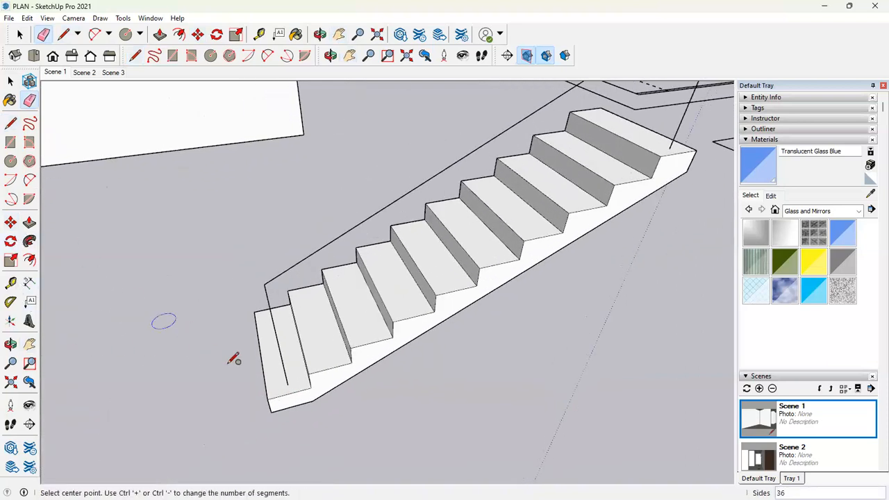
scroll(287, 383, up, 2)
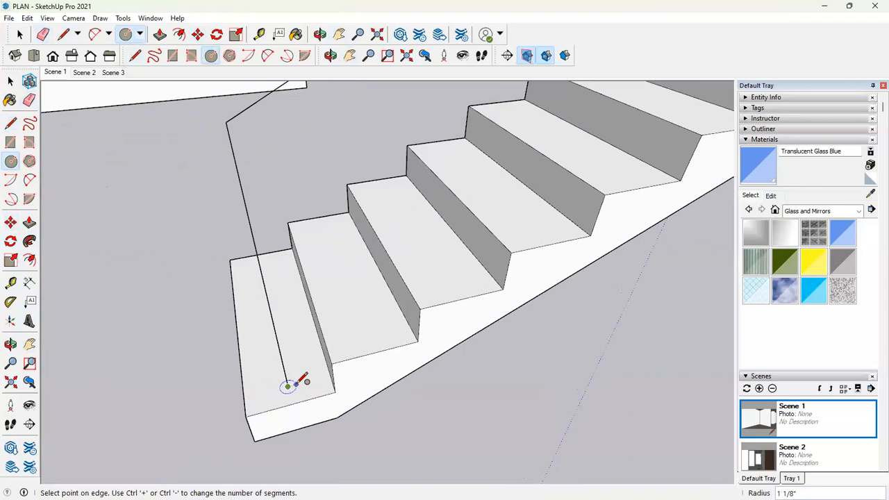
click(287, 387)
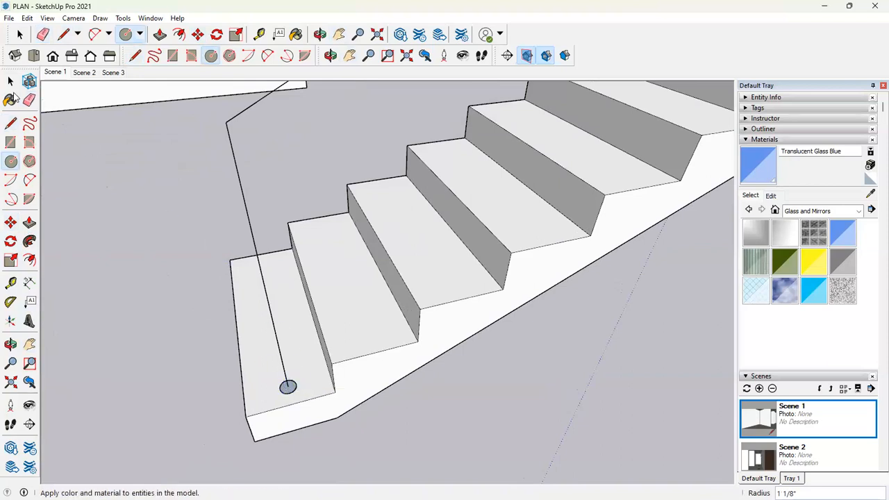
Step: Sweep the circle along the connected railing path with Follow Me to form the handrail and its two end posts
click(10, 81)
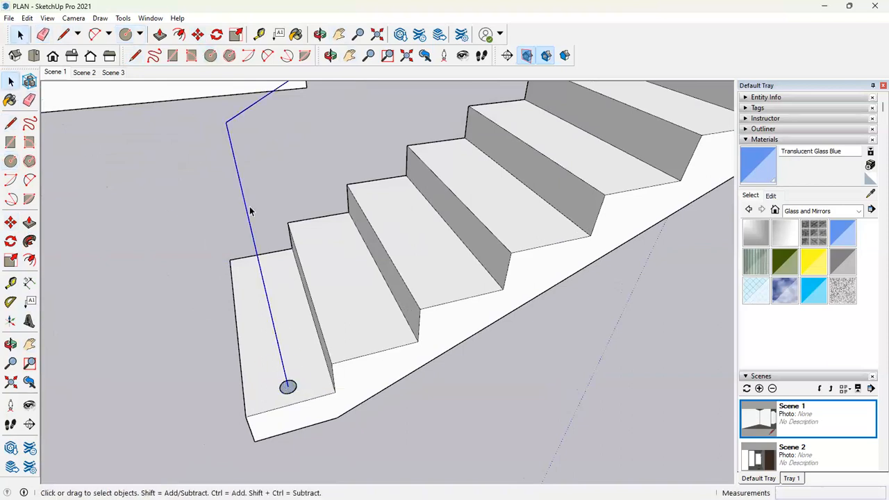
scroll(251, 212, down, 5)
scroll(267, 279, up, 4)
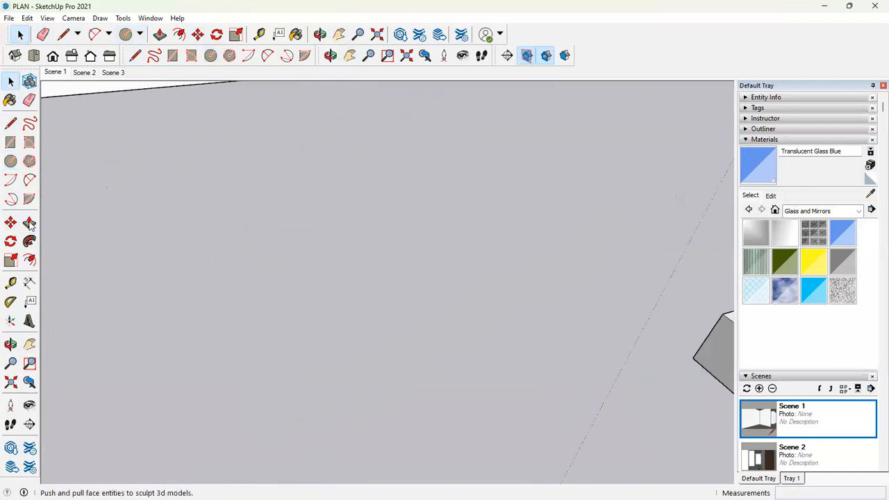
click(29, 241)
scroll(75, 257, down, 3)
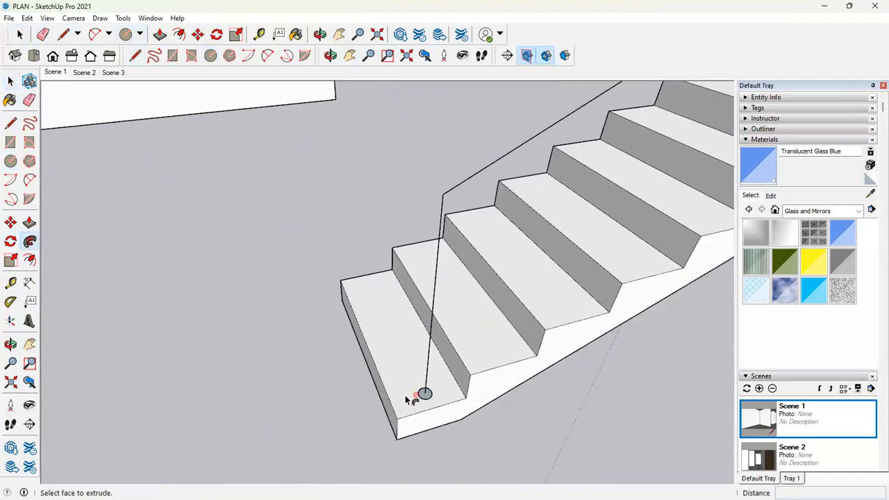
click(424, 394)
scroll(399, 379, down, 5)
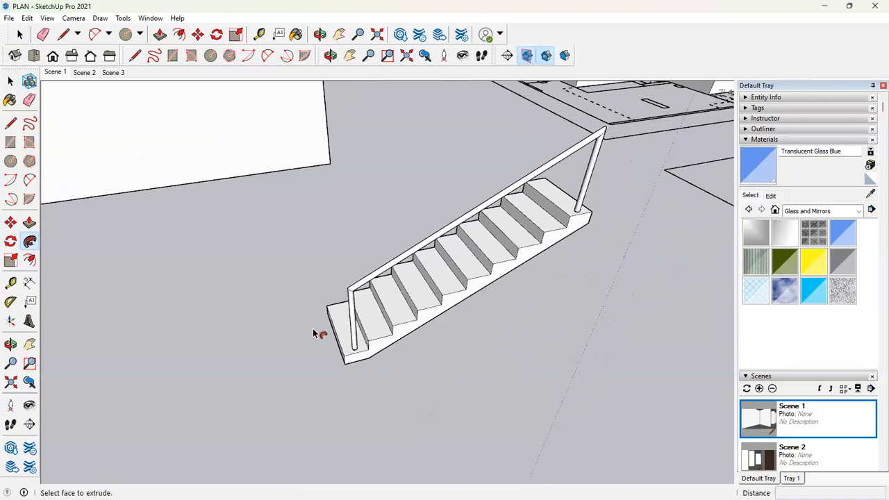
Step: Draw a 3" helper line inward from the midpoint of the fourth tread's side edge
middle_drag(620, 242, 461, 303)
scroll(460, 304, up, 3)
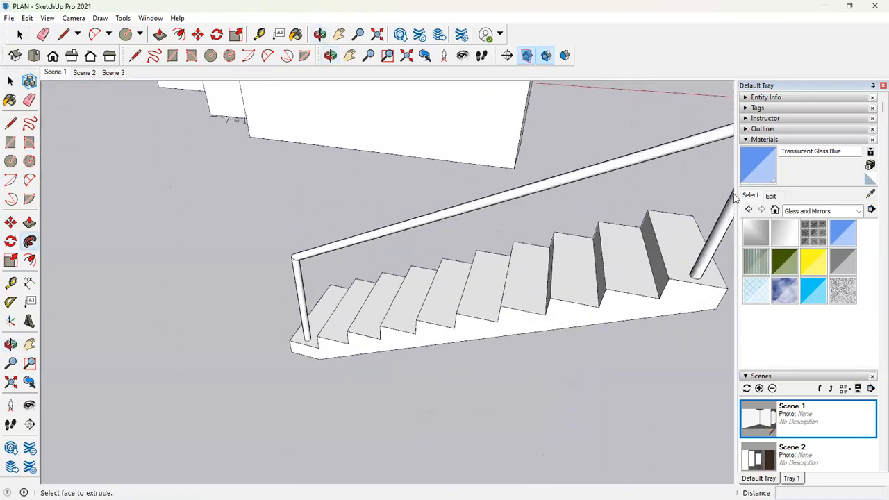
key(space)
scroll(435, 326, up, 4)
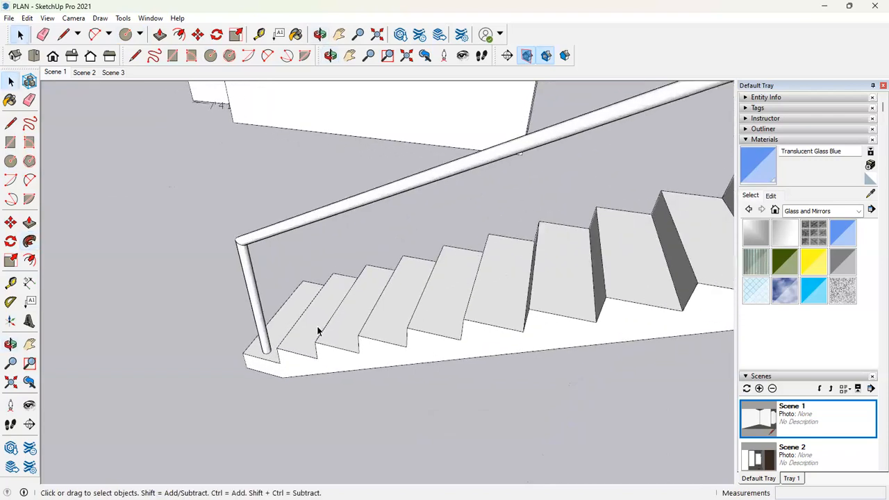
key(l)
scroll(401, 327, up, 1)
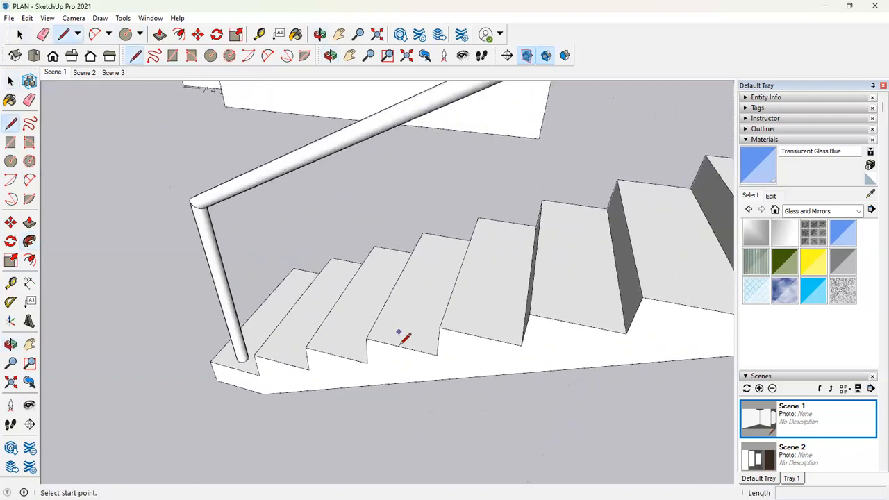
click(401, 346)
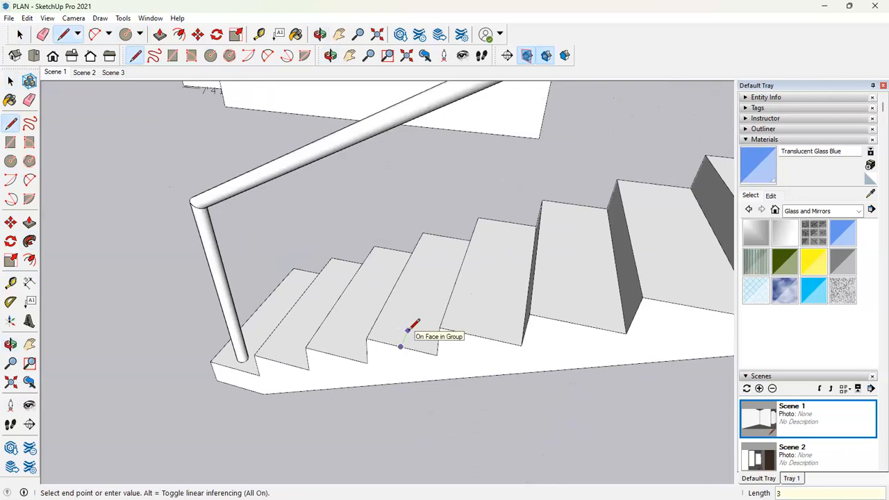
click(406, 334)
Step: Draw a circle with a radius of about 13/16" centred on the inner end of the fourth tread's helper line
key(c)
click(405, 335)
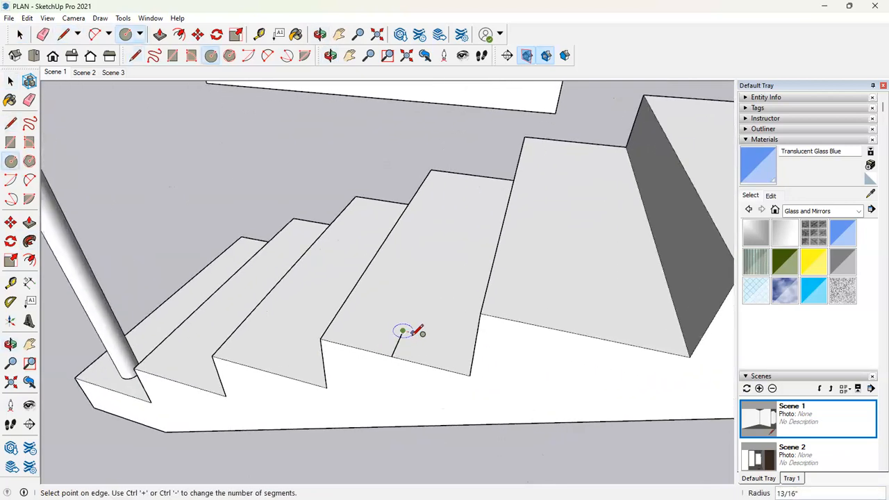
click(411, 332)
Step: Extrude the circle on the fourth tread upward about 2' 11 9/16" to the handrail to form a baluster
click(29, 222)
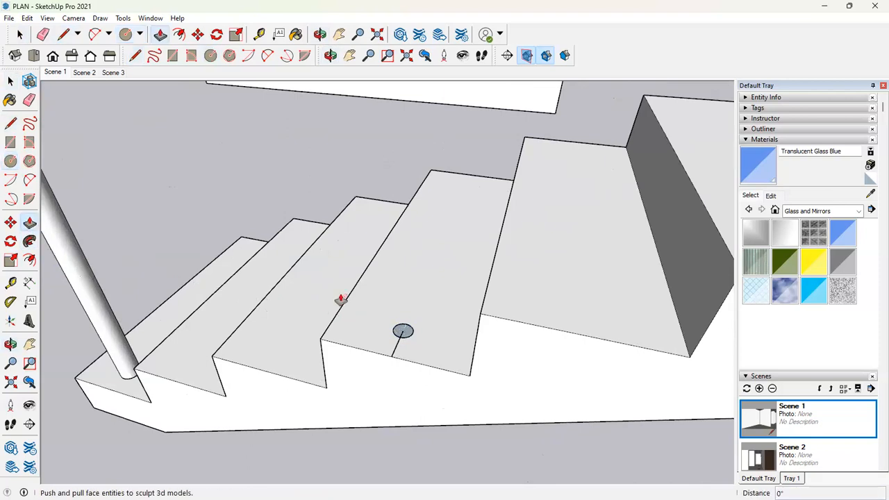
click(403, 332)
scroll(417, 261, down, 3)
middle_drag(417, 264, 385, 147)
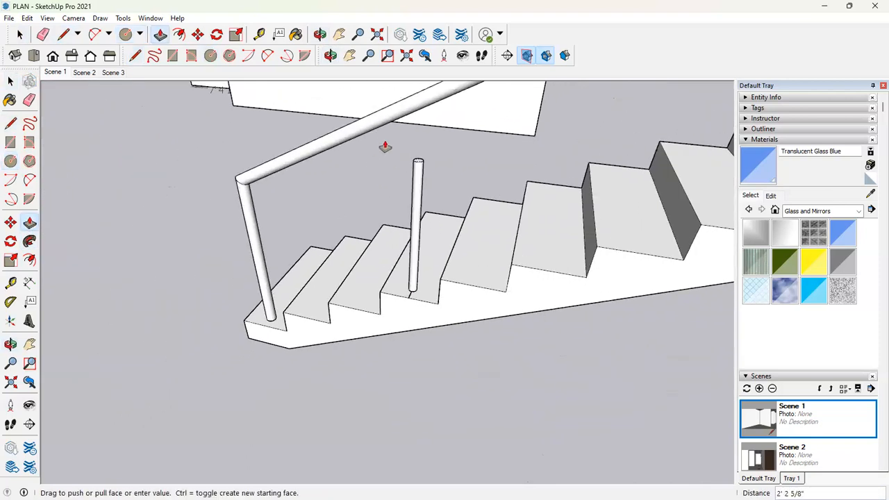
click(401, 104)
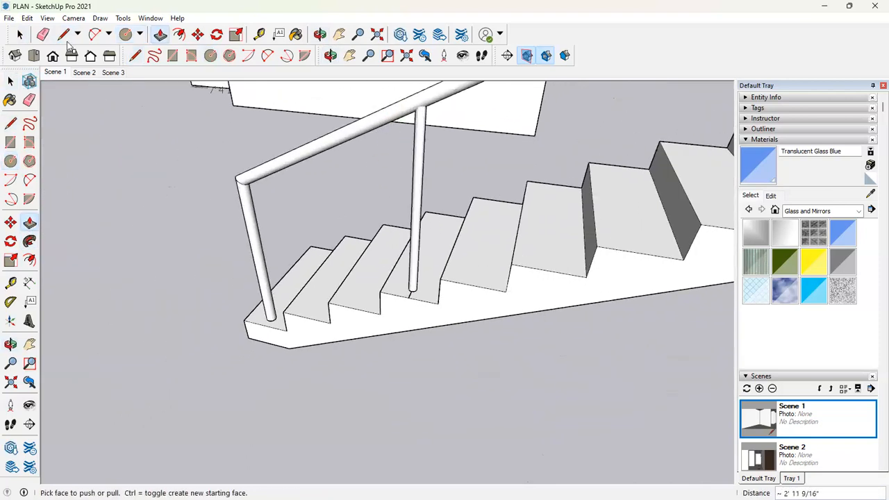
Step: Create a component from the whole baluster, keeping the default definition name and without replacing the selection
click(19, 34)
triple_click(419, 216)
click(419, 215)
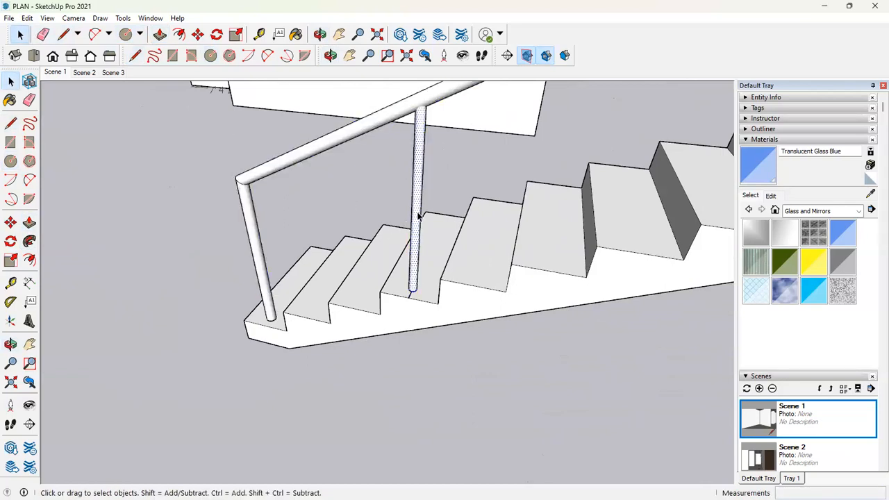
right_click(419, 216)
click(453, 298)
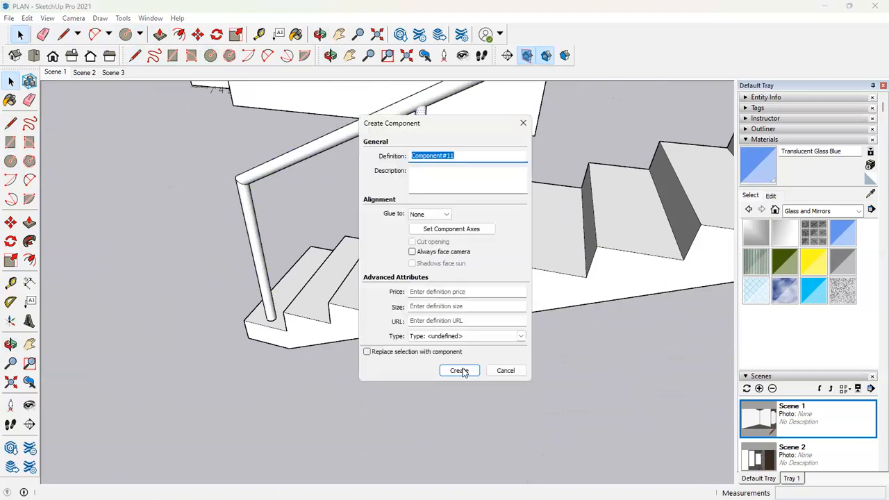
click(465, 373)
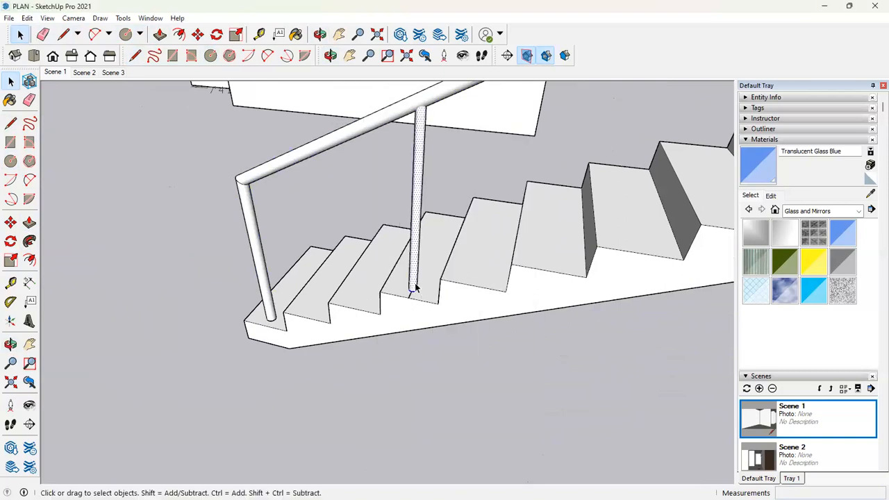
Step: Copy the baluster up the stair from the fourth tread to the seventh tread, then clear the selection
key(m)
key(ctrl)
click(412, 295)
scroll(437, 297, down, 1)
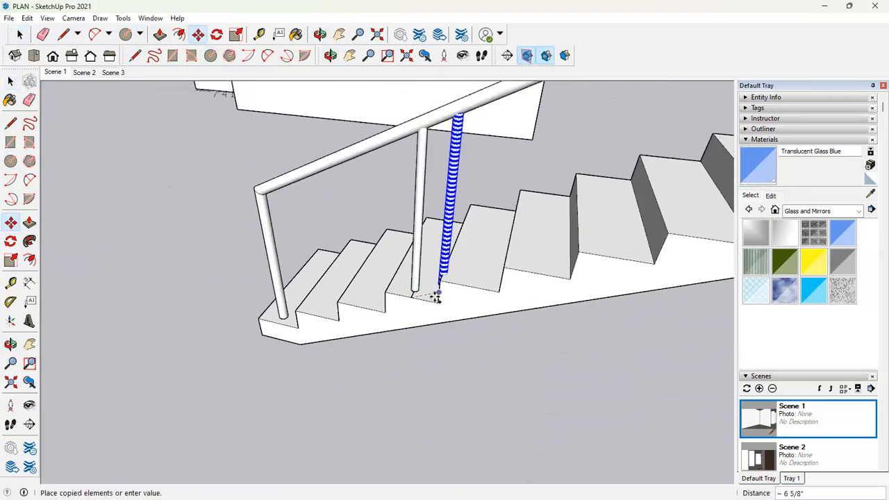
scroll(437, 298, down, 1)
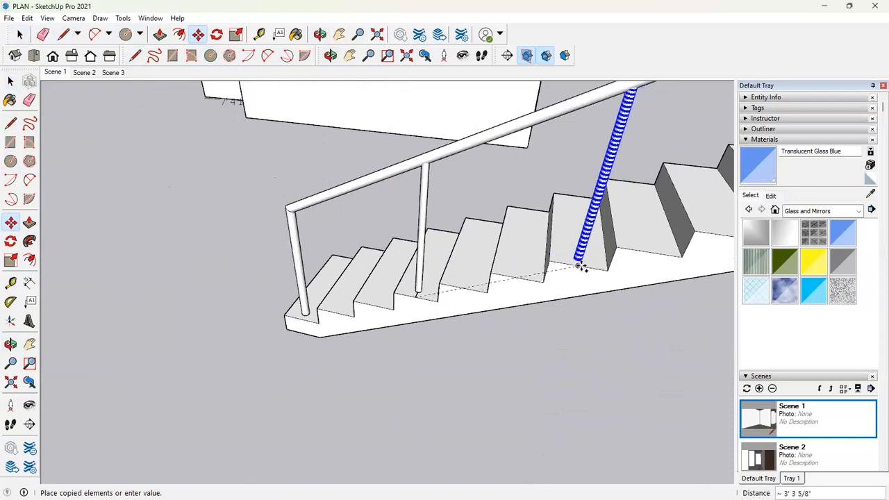
click(549, 266)
middle_drag(549, 265, 387, 259)
click(20, 35)
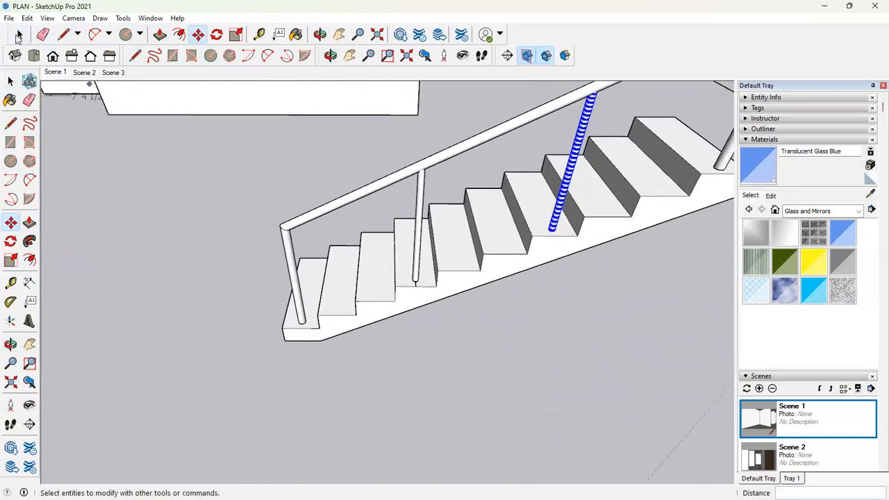
click(161, 232)
middle_drag(275, 285, 347, 273)
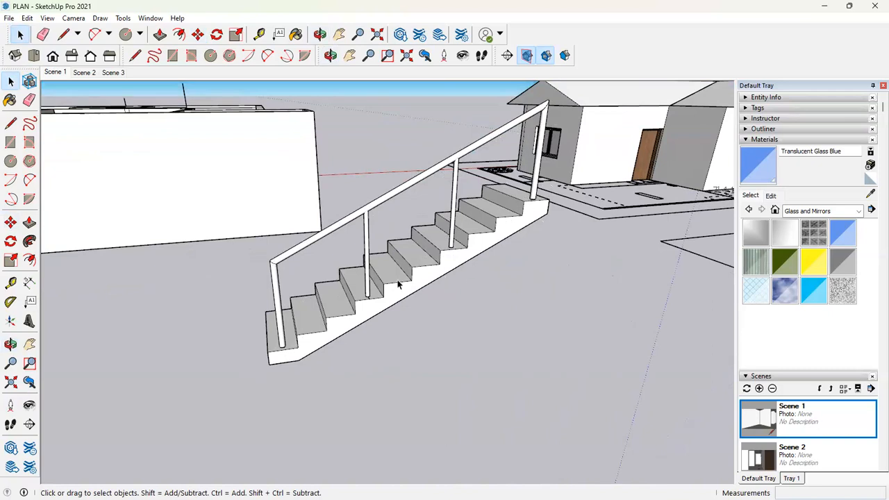
middle_drag(456, 293, 423, 191)
middle_drag(431, 298, 290, 323)
scroll(291, 323, down, 2)
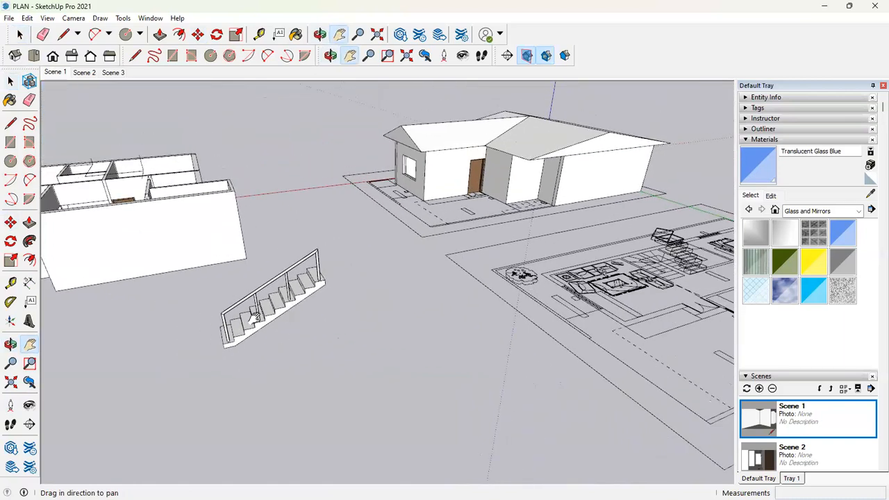
scroll(240, 319, up, 5)
click(20, 36)
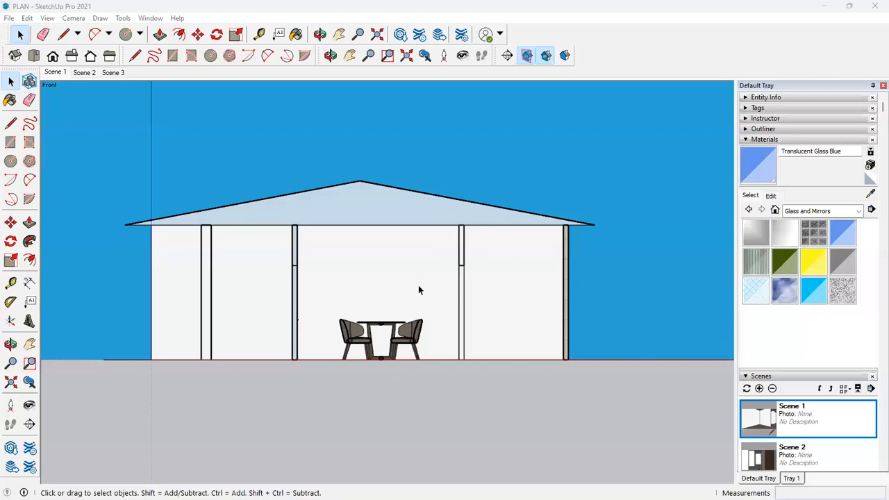
Step: Export the active section slice to the Desktop as an AutoCAD DWG file named PLAN 01, without replacing the existing plan file
scroll(264, 277, up, 1)
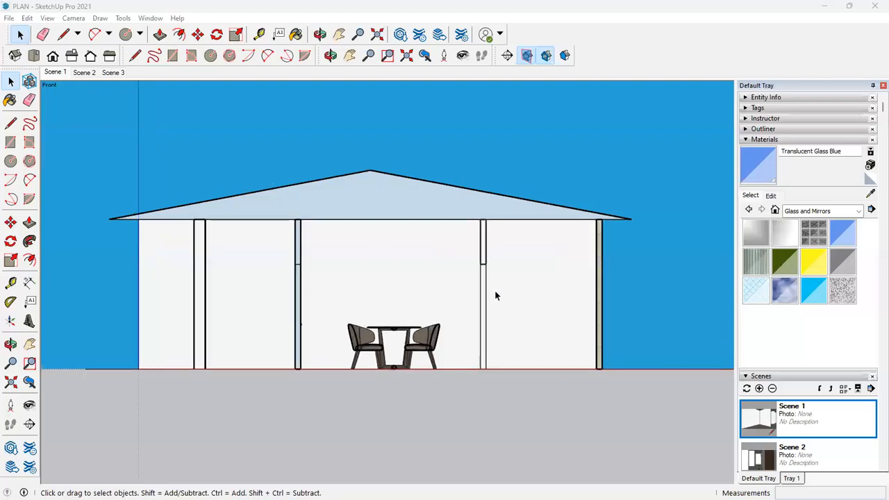
click(9, 19)
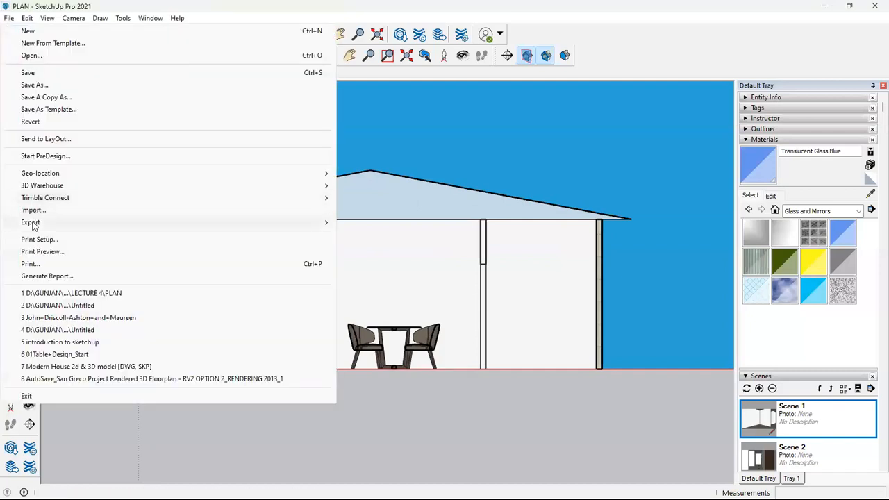
mouse_move(33, 223)
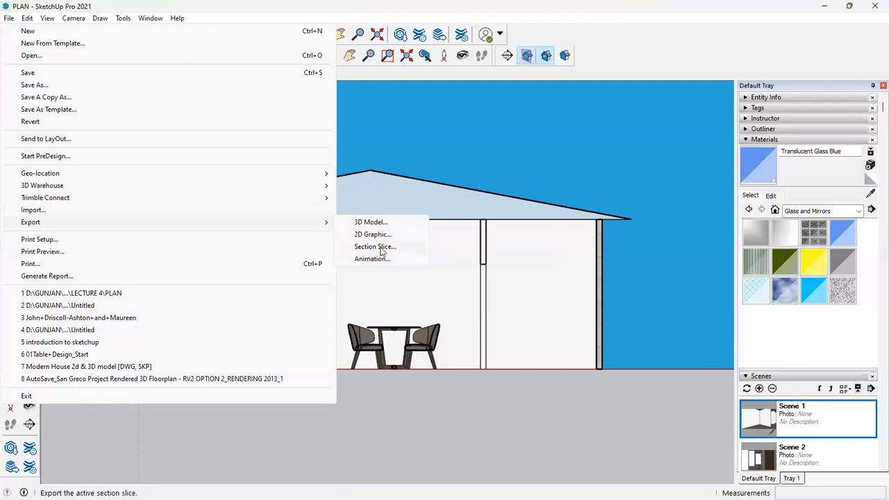
click(382, 247)
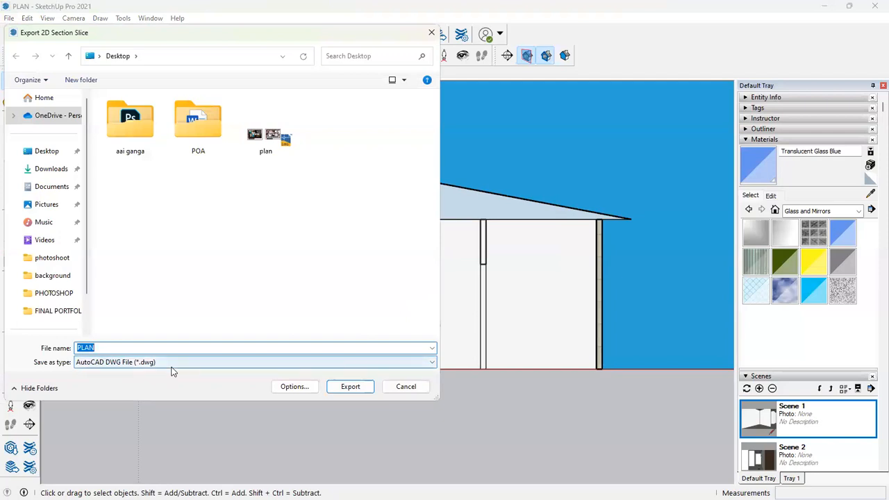
click(348, 388)
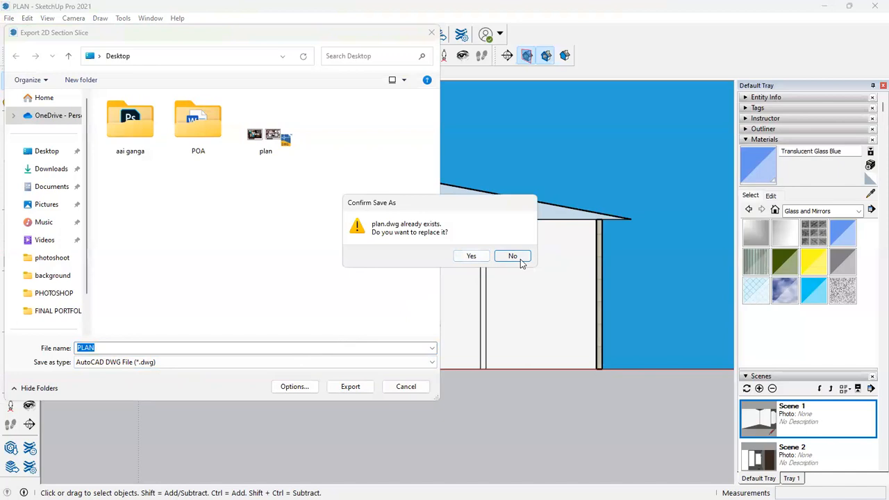
key(Escape)
click(272, 348)
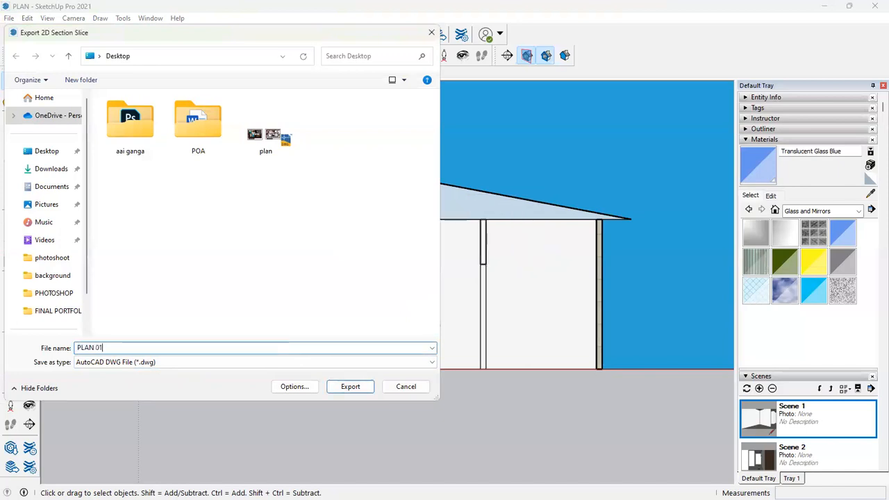
key(Return)
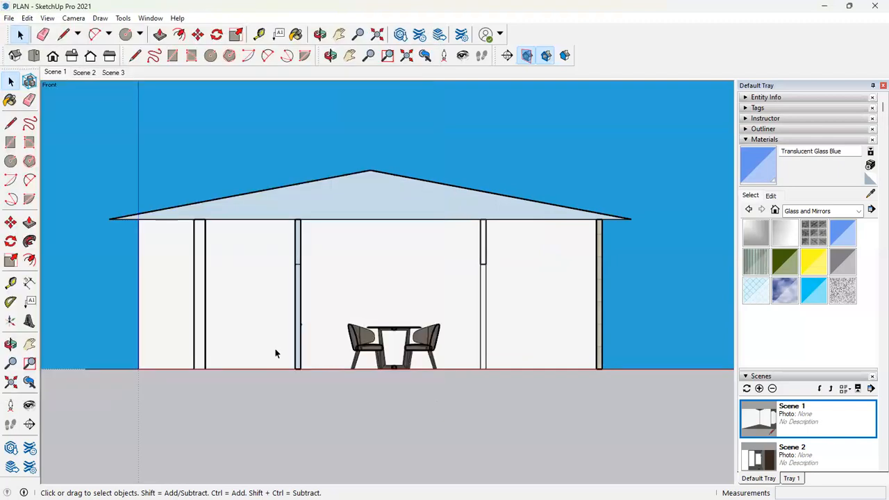